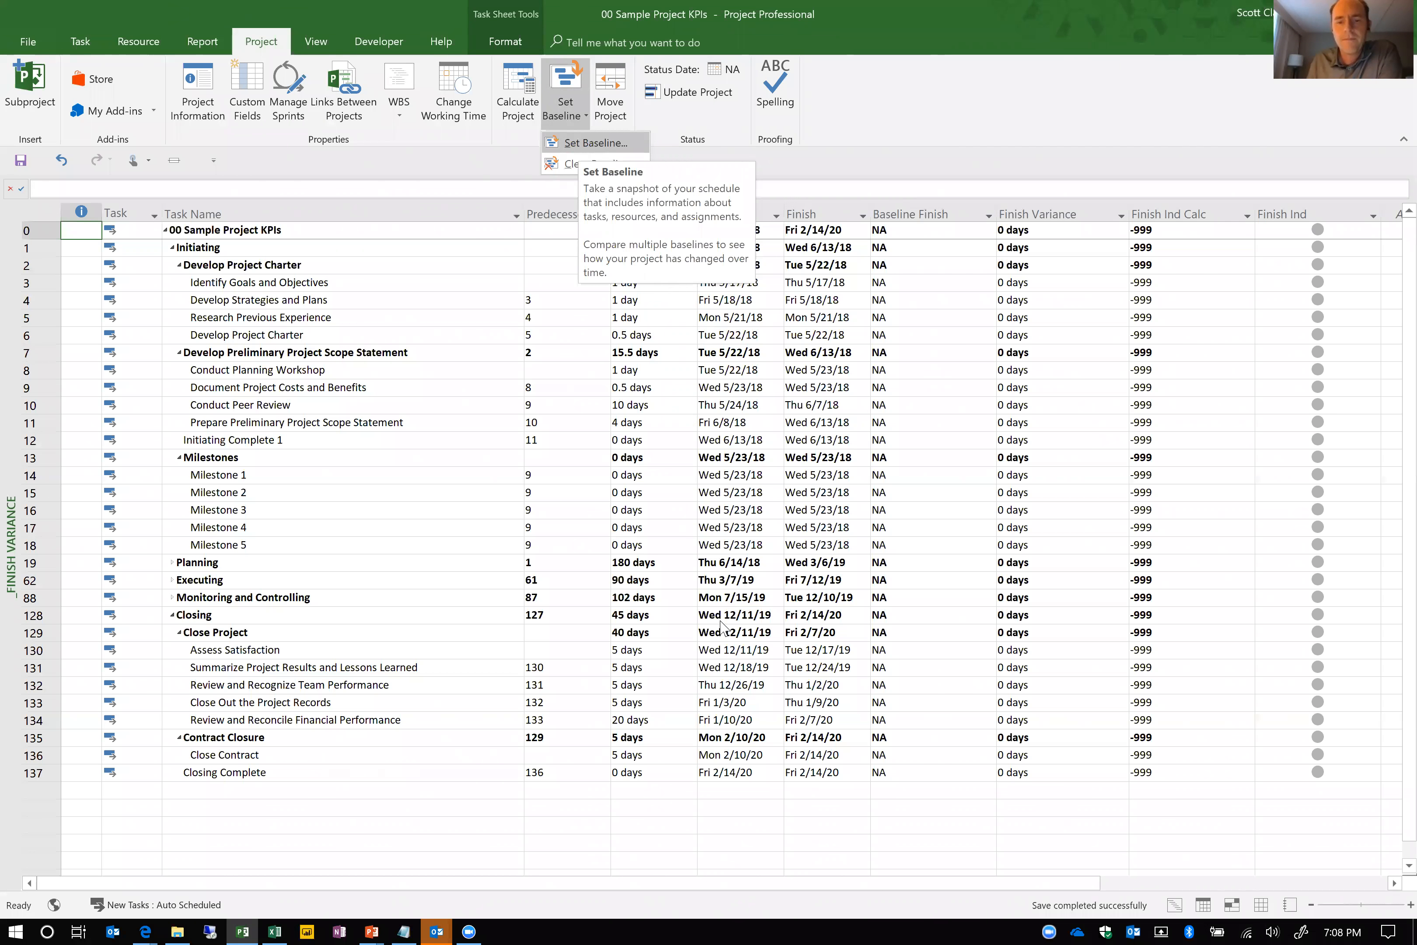
Set a baseline for the 00 Sample Project KPIs schedule
key(Return)
click(717, 607)
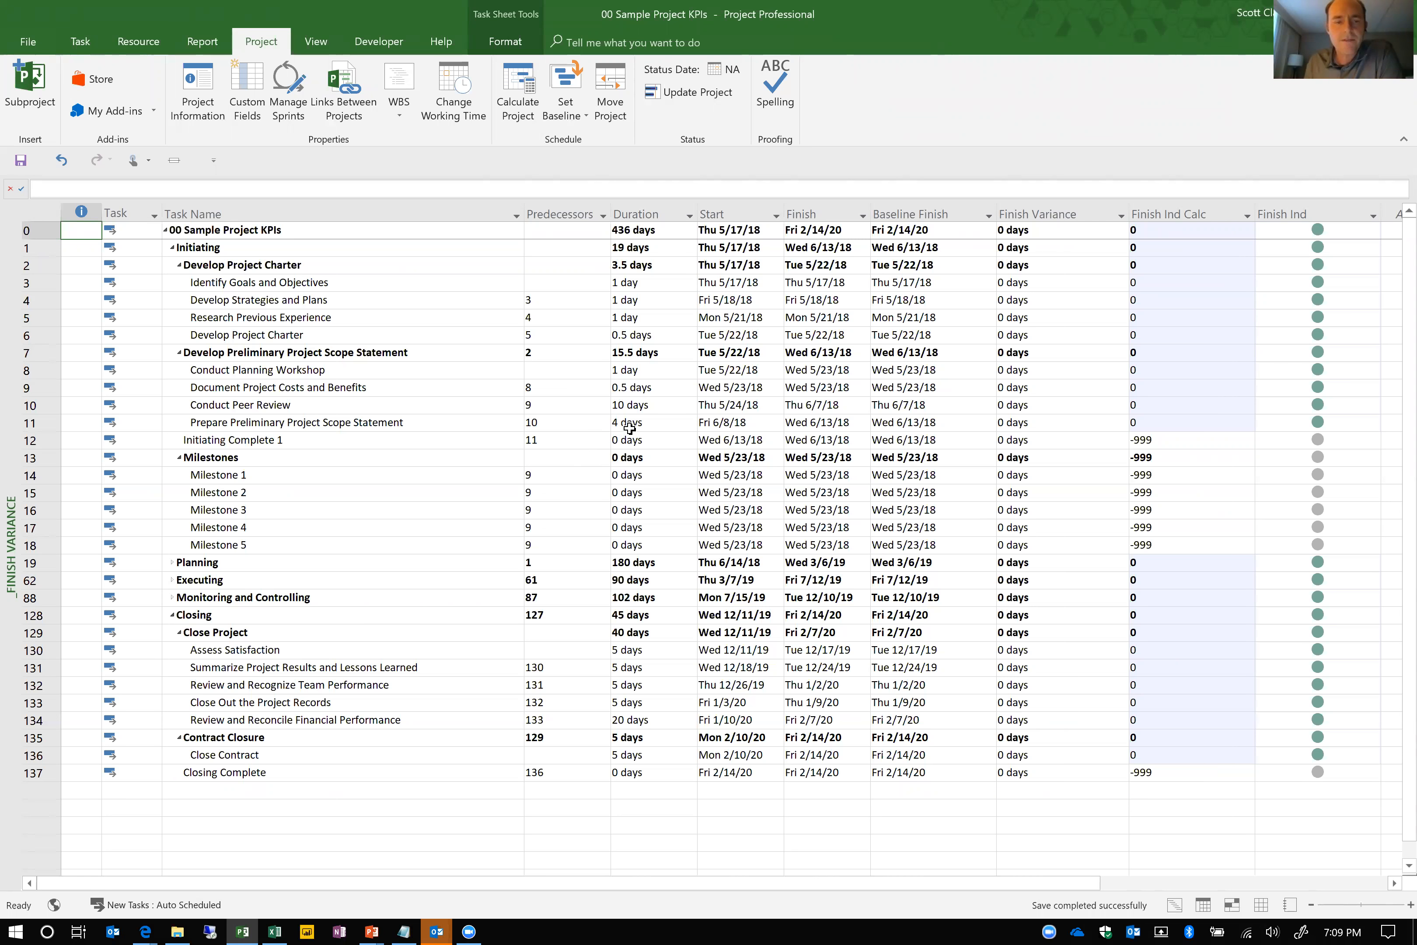
Set the duration of the Conduct Peer Review task to 15 days and select its finish variance
click(655, 403)
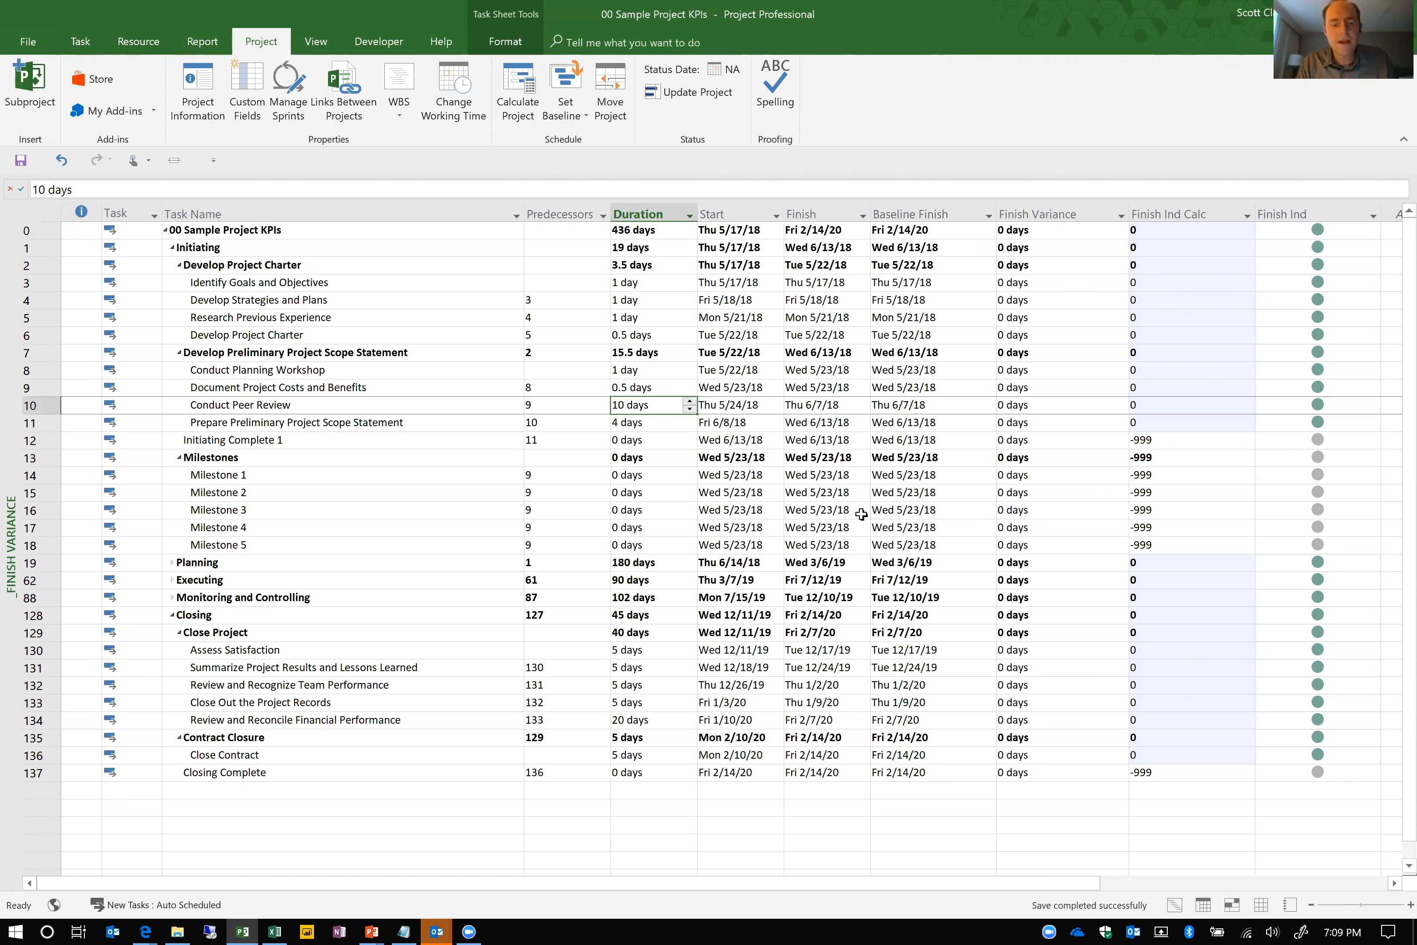
text(15)
key(Return)
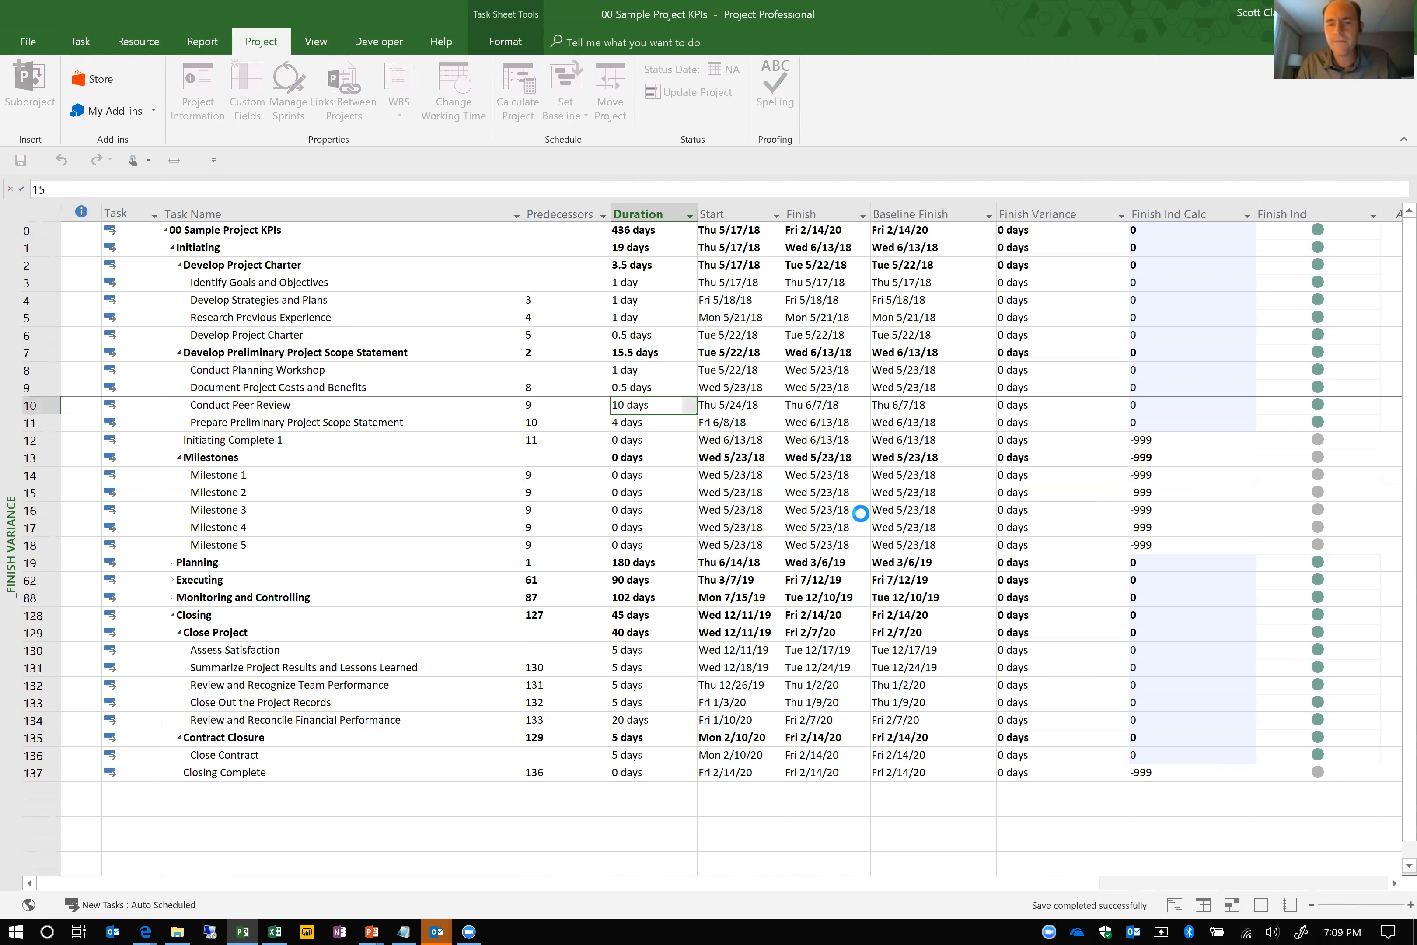
click(1038, 407)
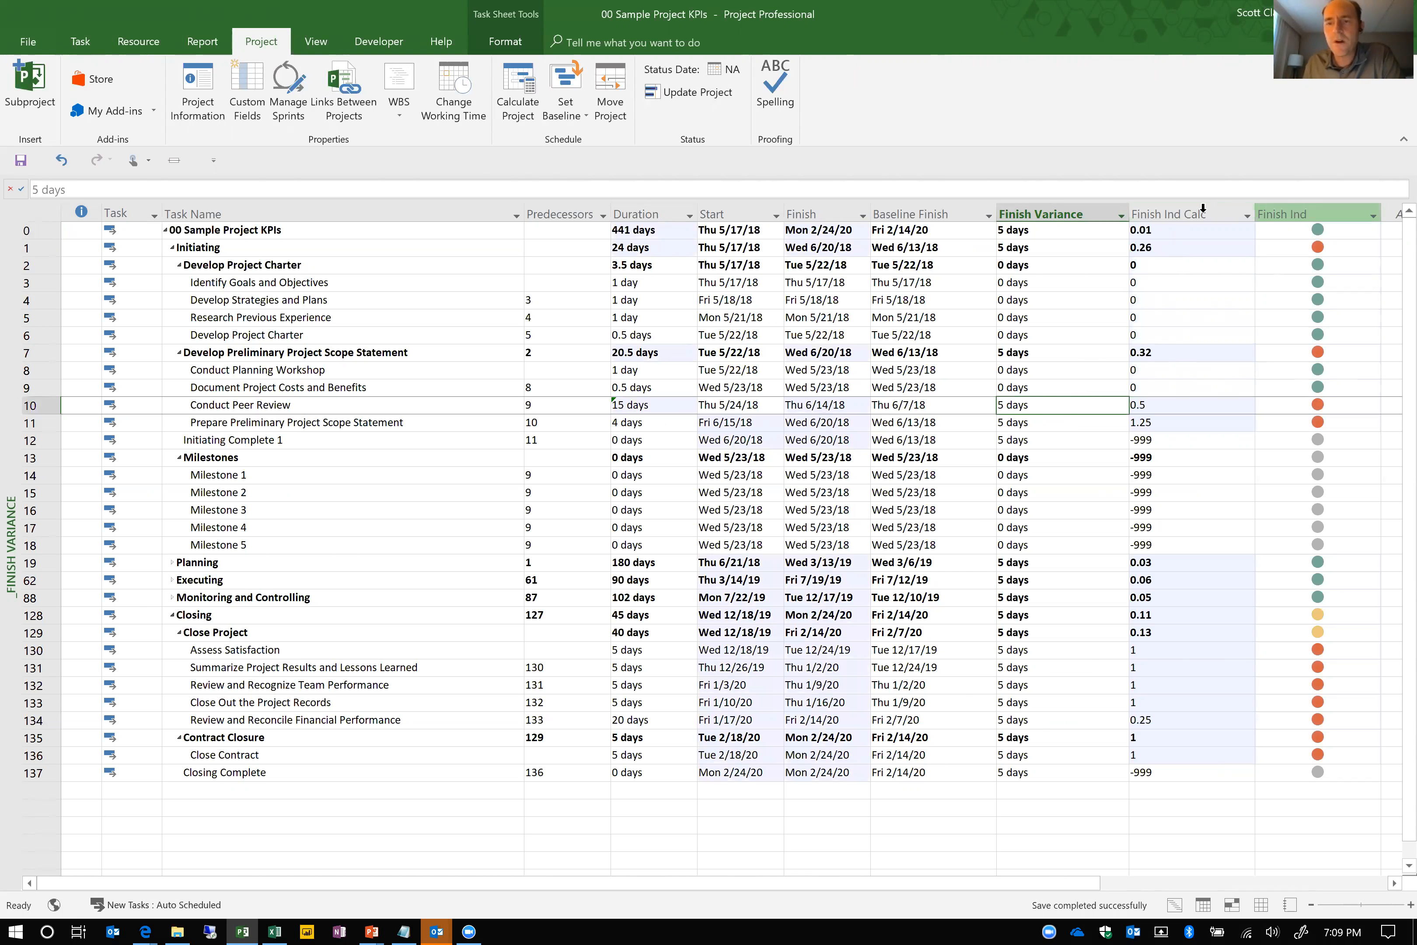
Examine the formula of the Finish Ind Calc custom field, leaving it as it is
click(1190, 212)
right_click(1190, 212)
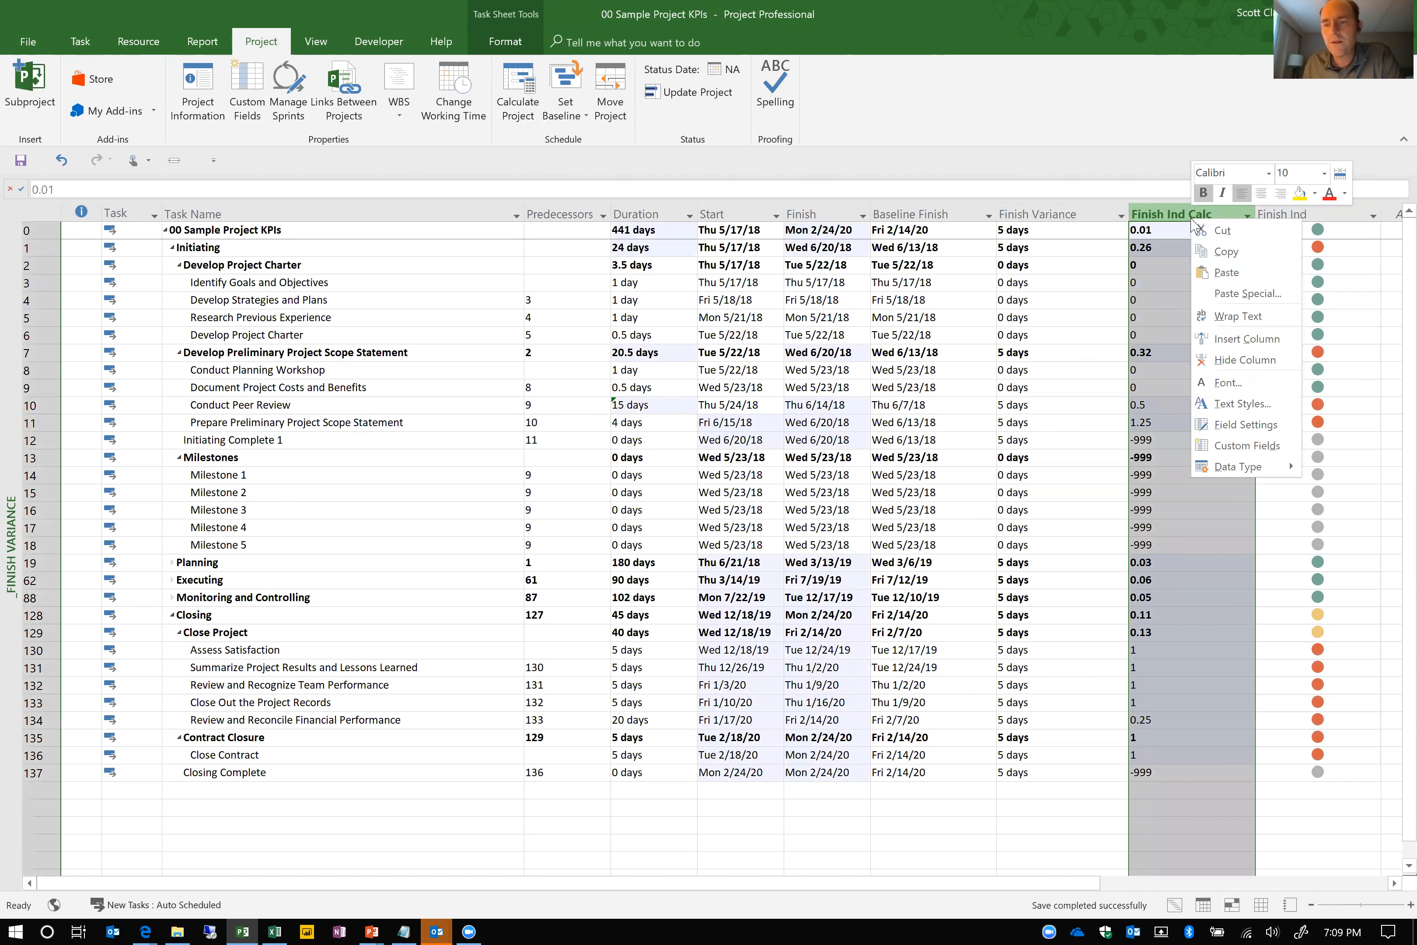
click(1247, 450)
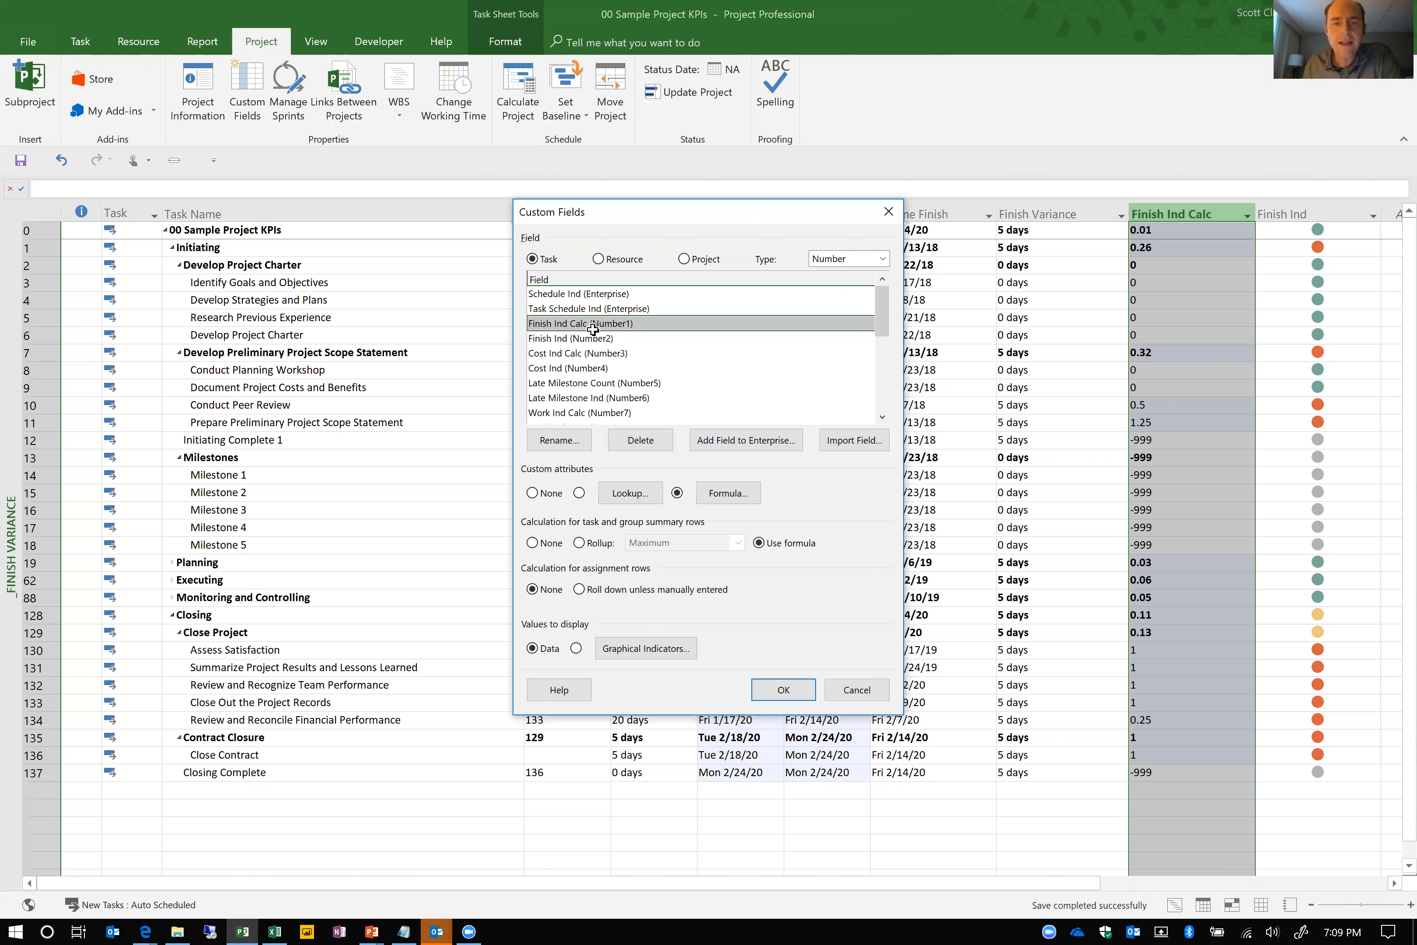
click(705, 497)
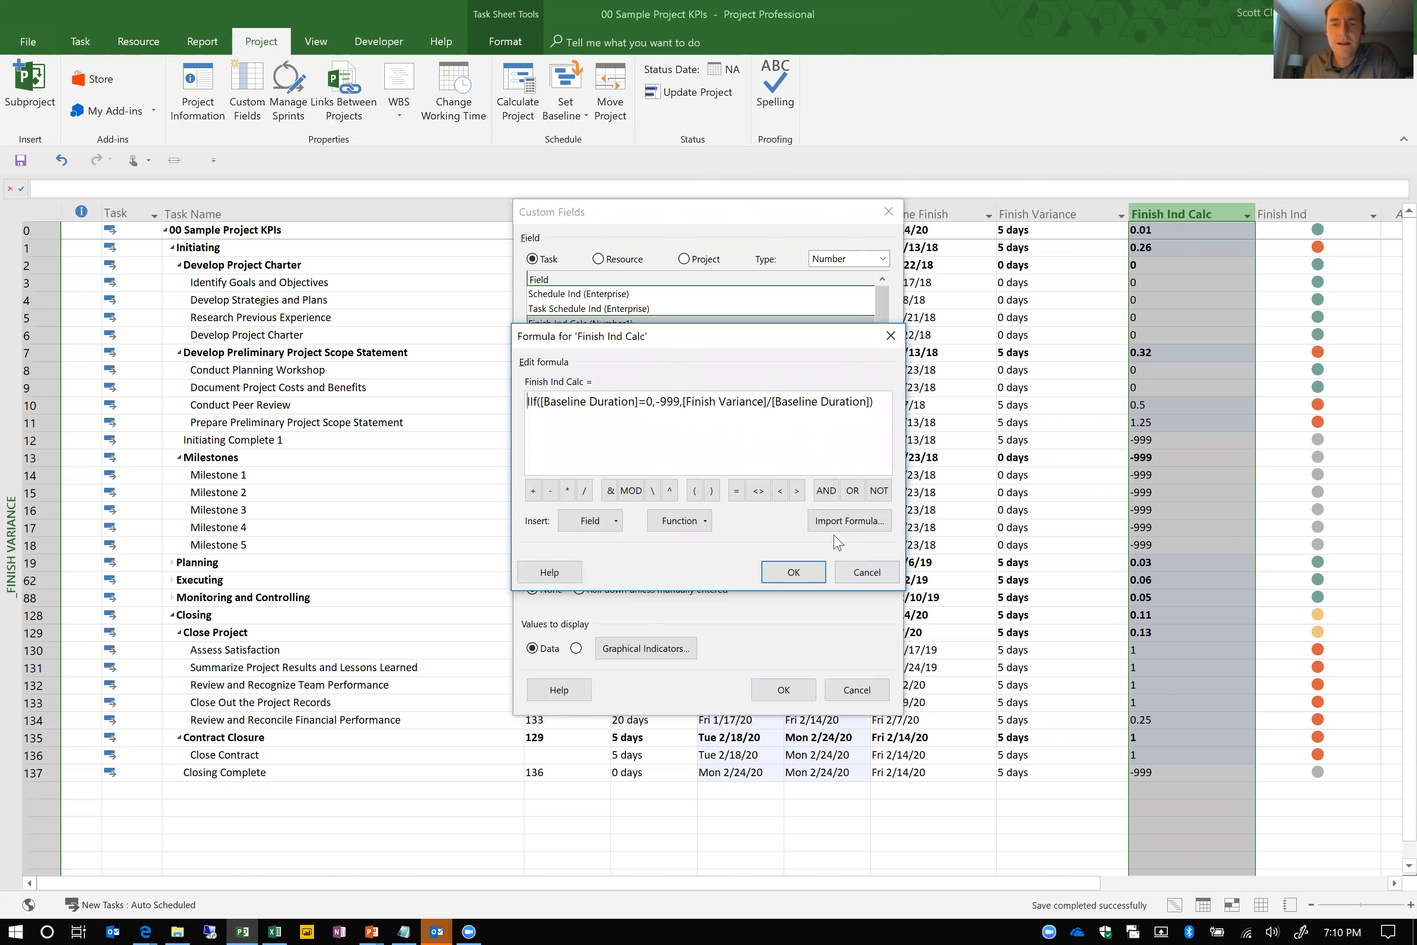
click(865, 576)
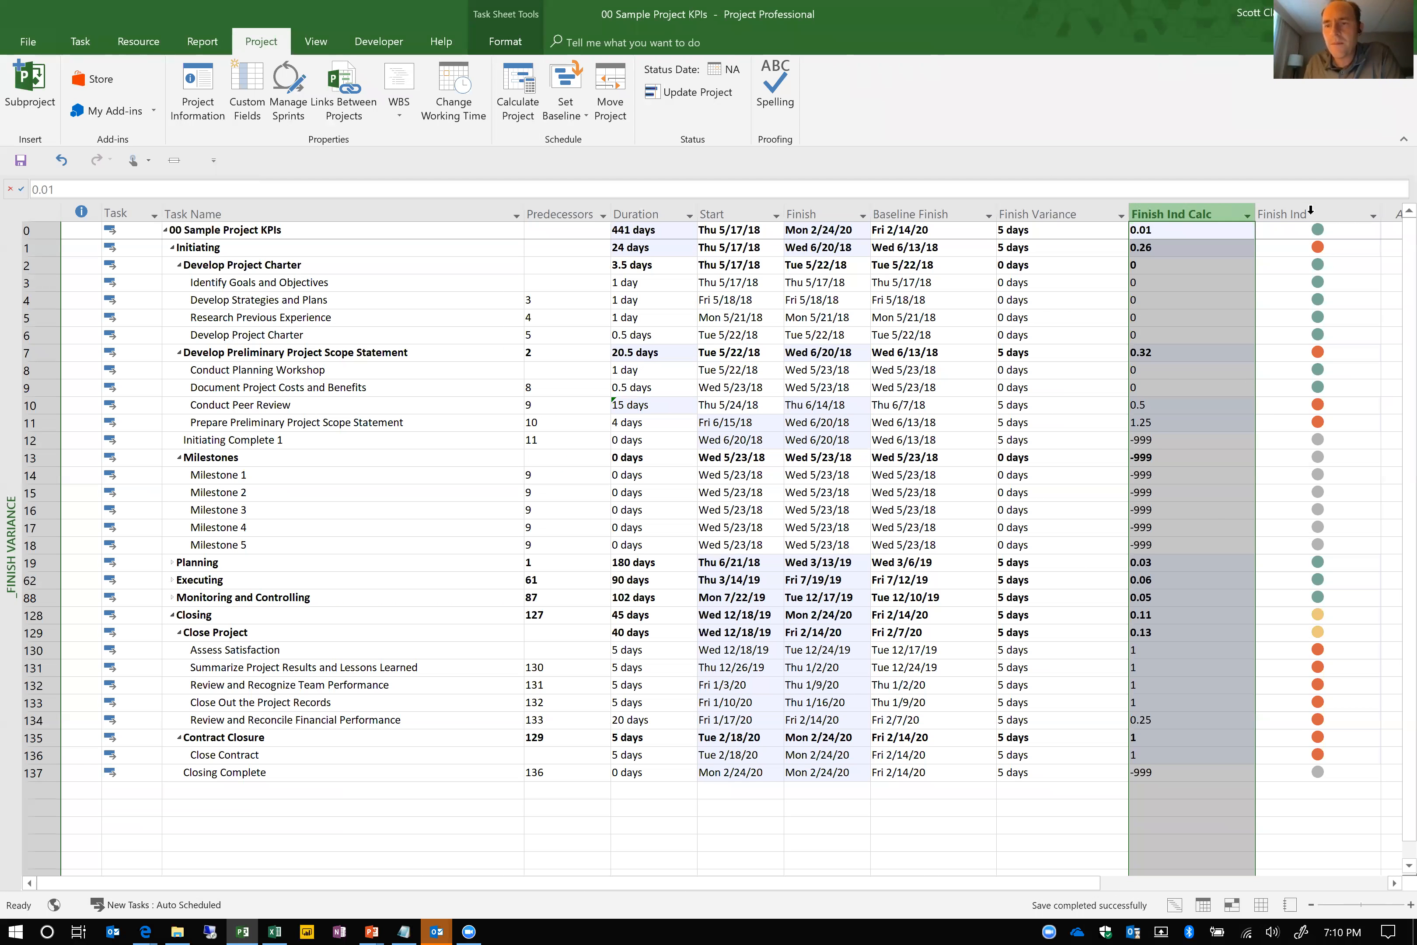
Examine the formula and graphical indicator criteria of the Finish Ind custom field without changing them
right_click(1310, 210)
key(Escape)
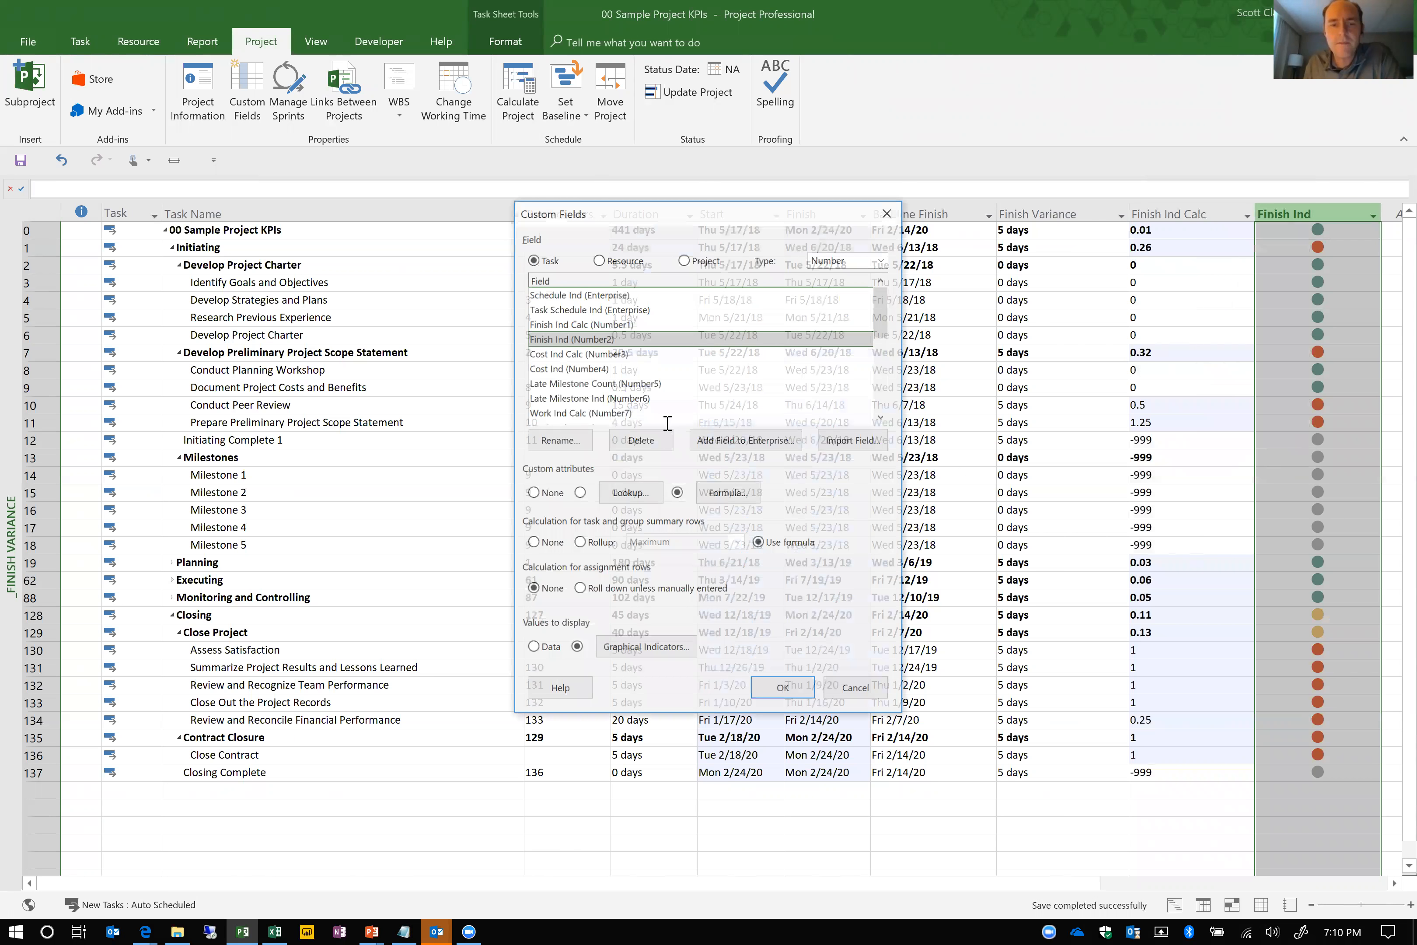
click(728, 492)
click(865, 573)
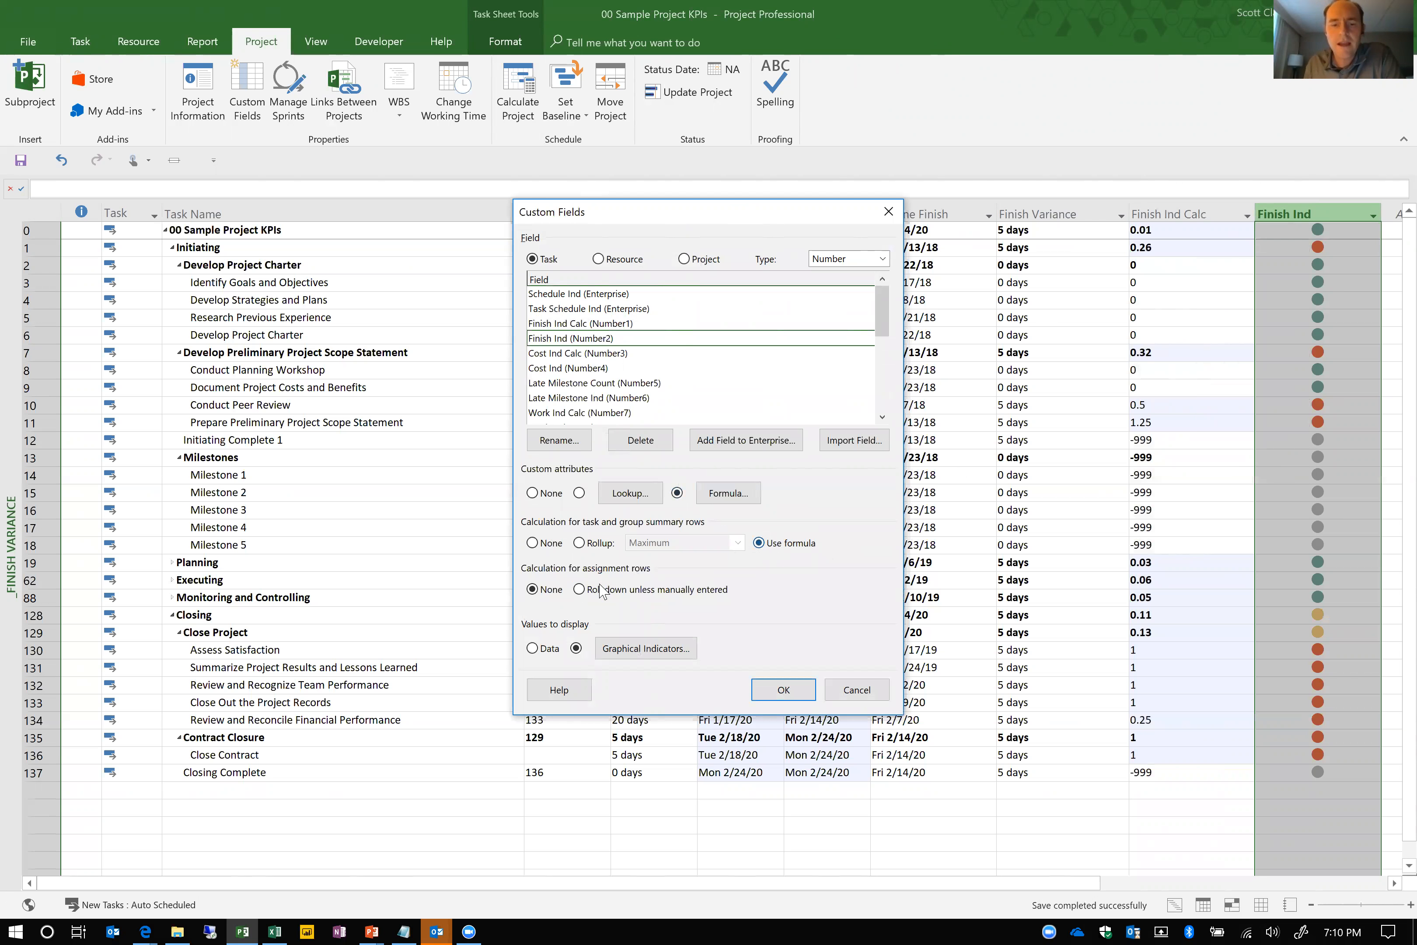
click(632, 653)
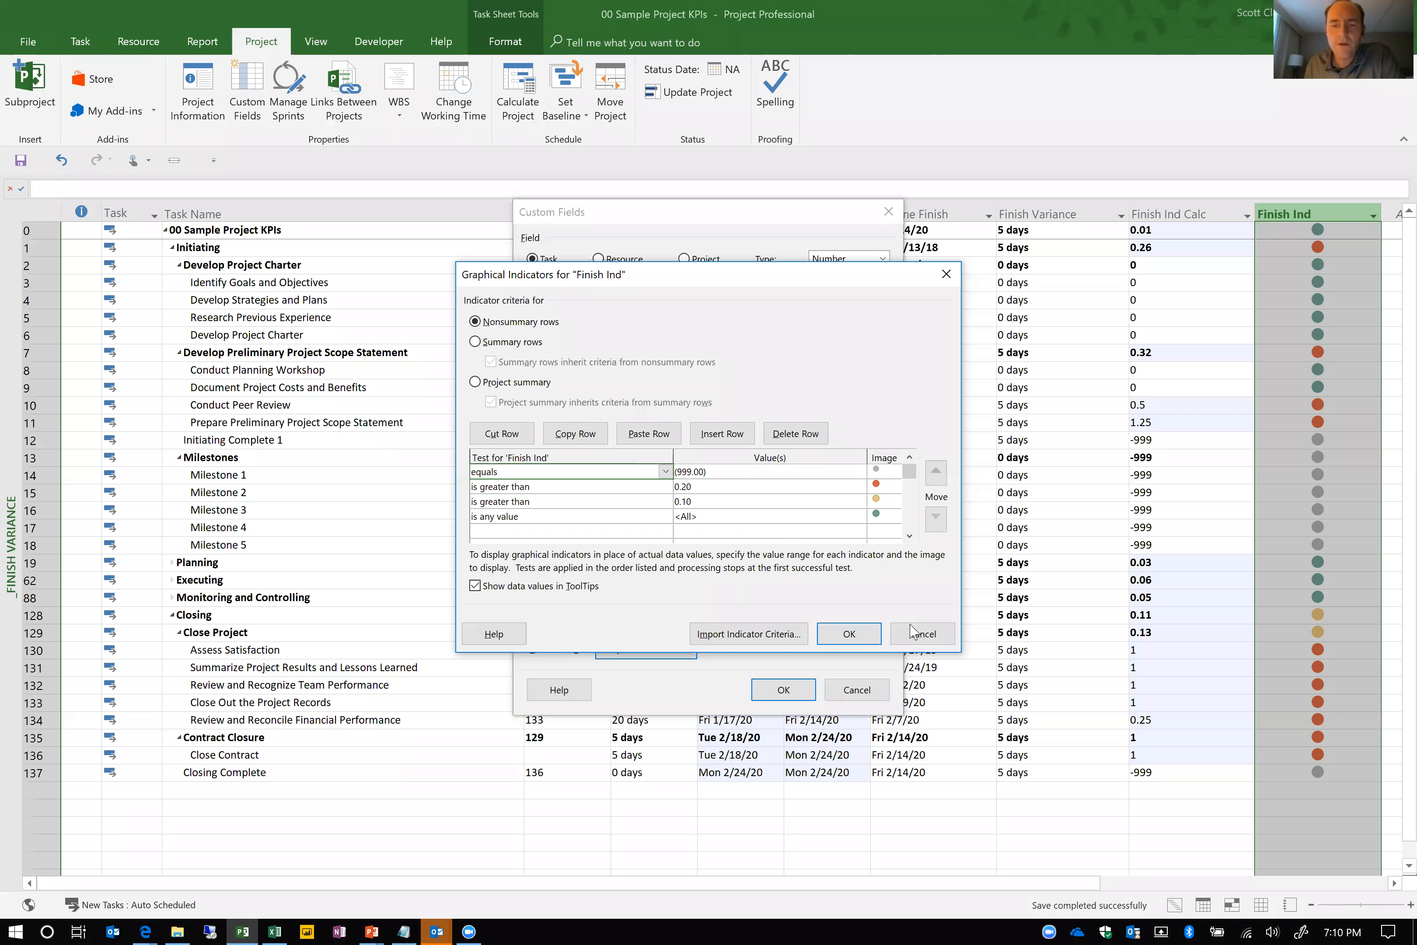
click(837, 645)
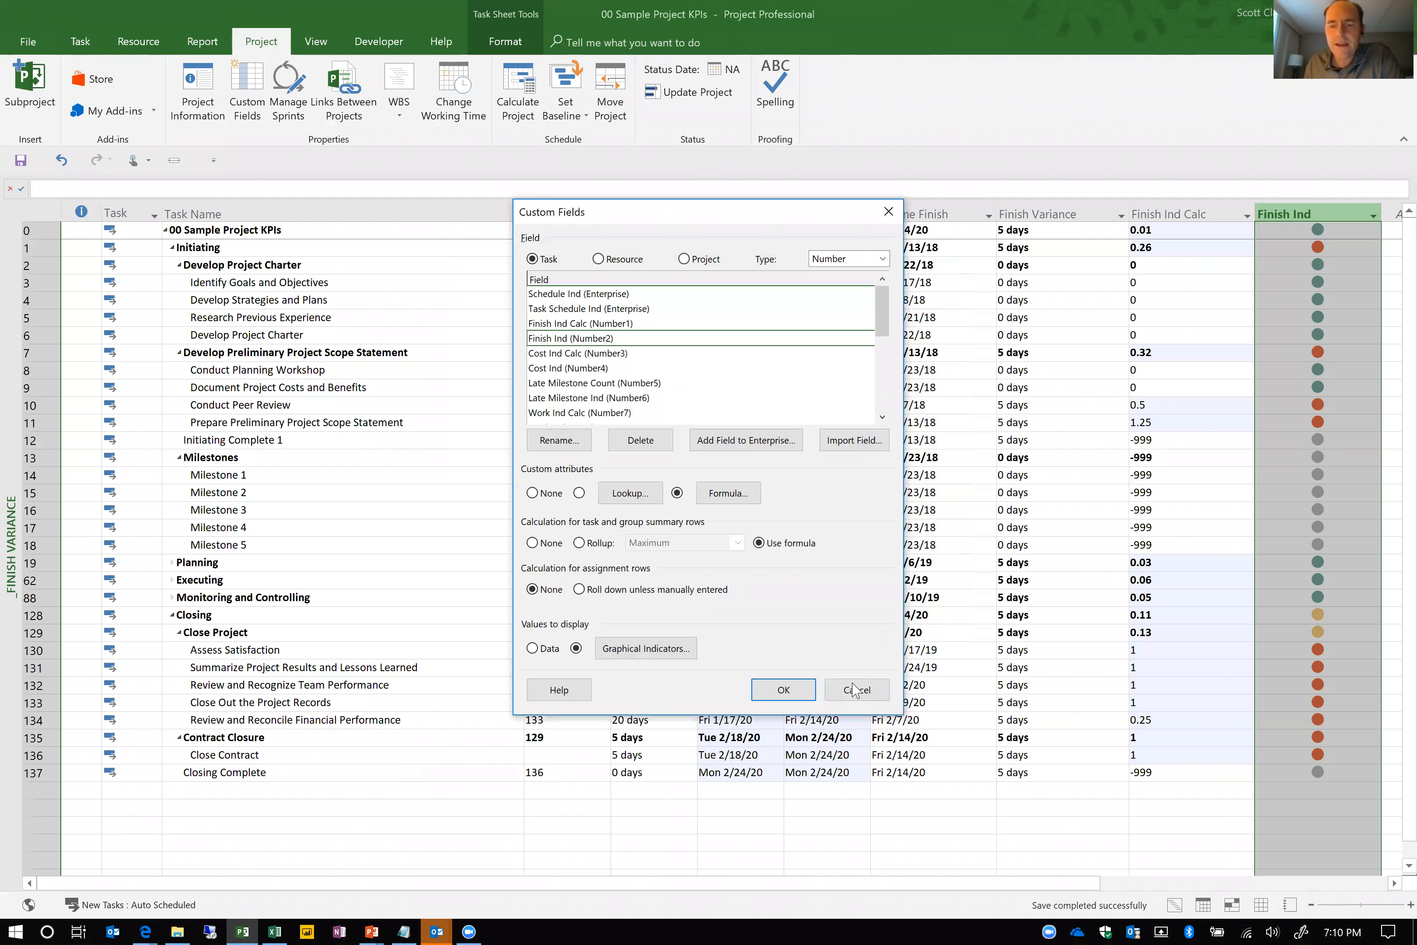
click(855, 690)
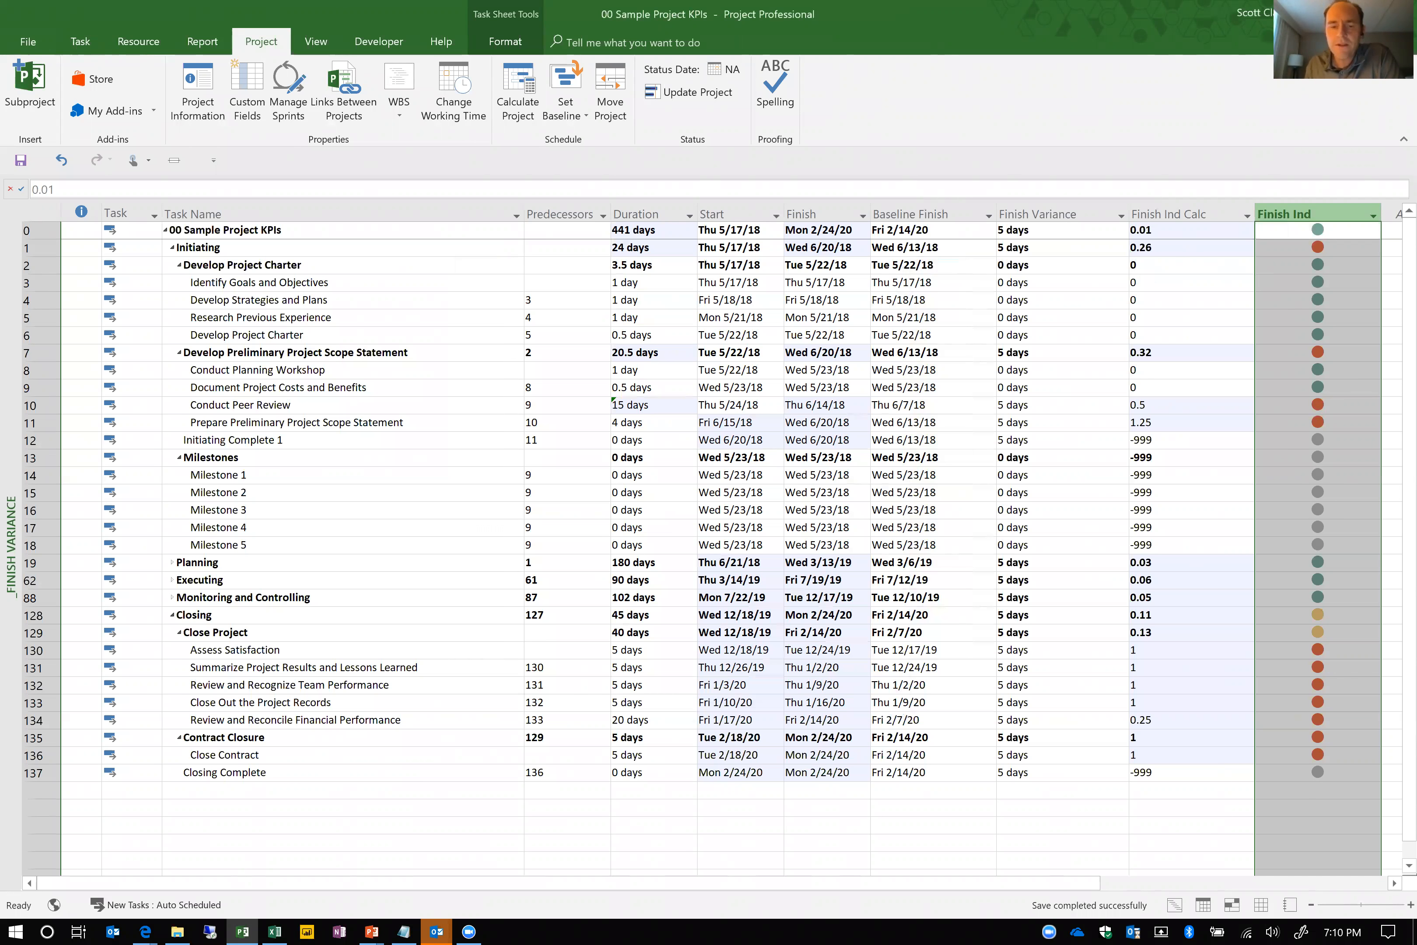
Try a 15-day duration for the Review and Reconcile Financial Performance task and undo it
click(667, 721)
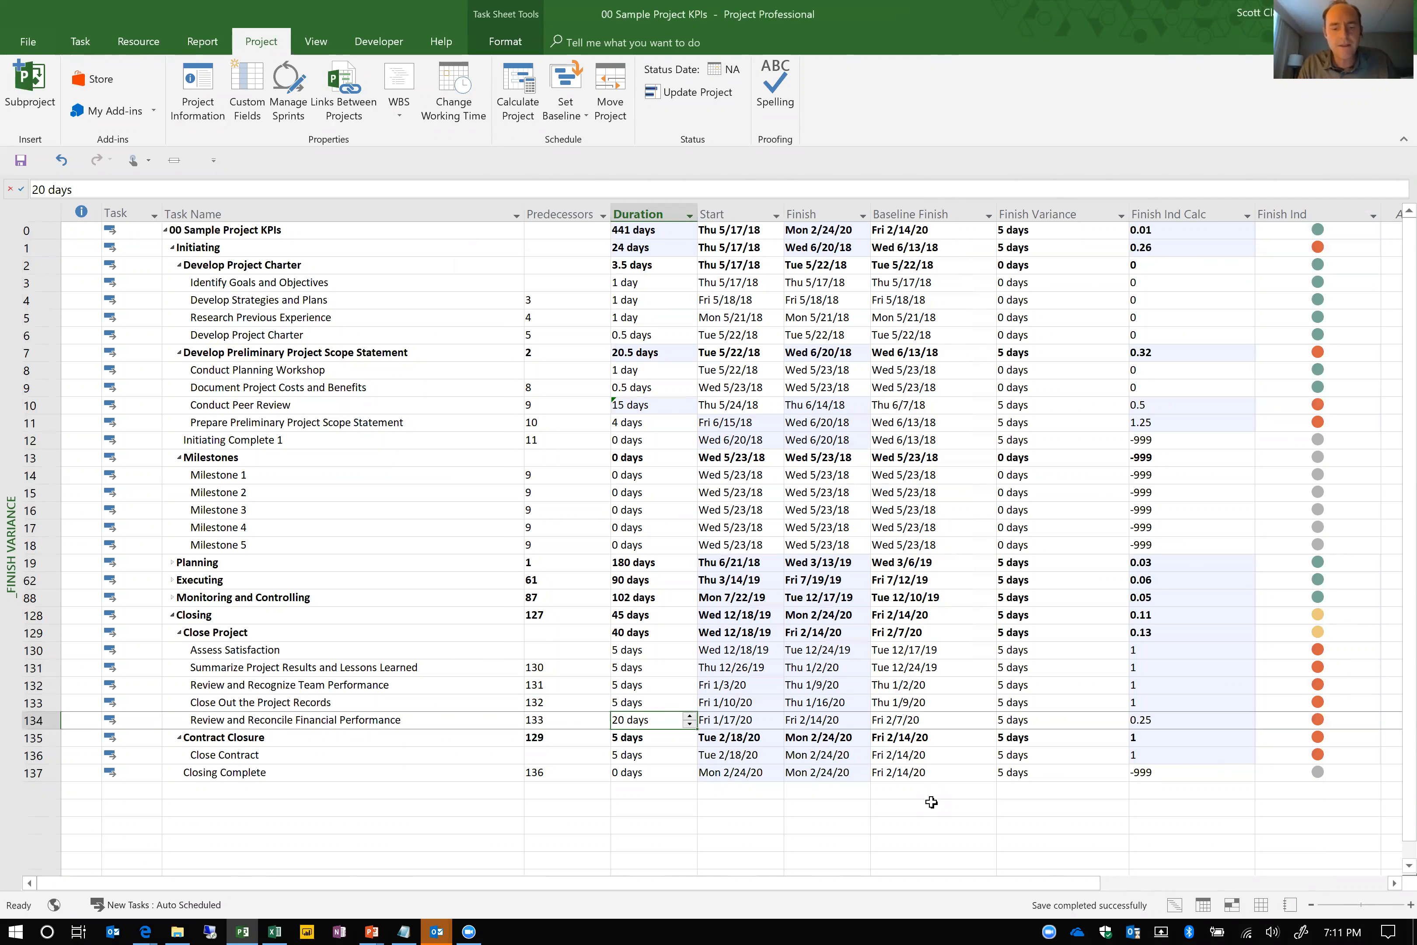
text(15)
key(Return)
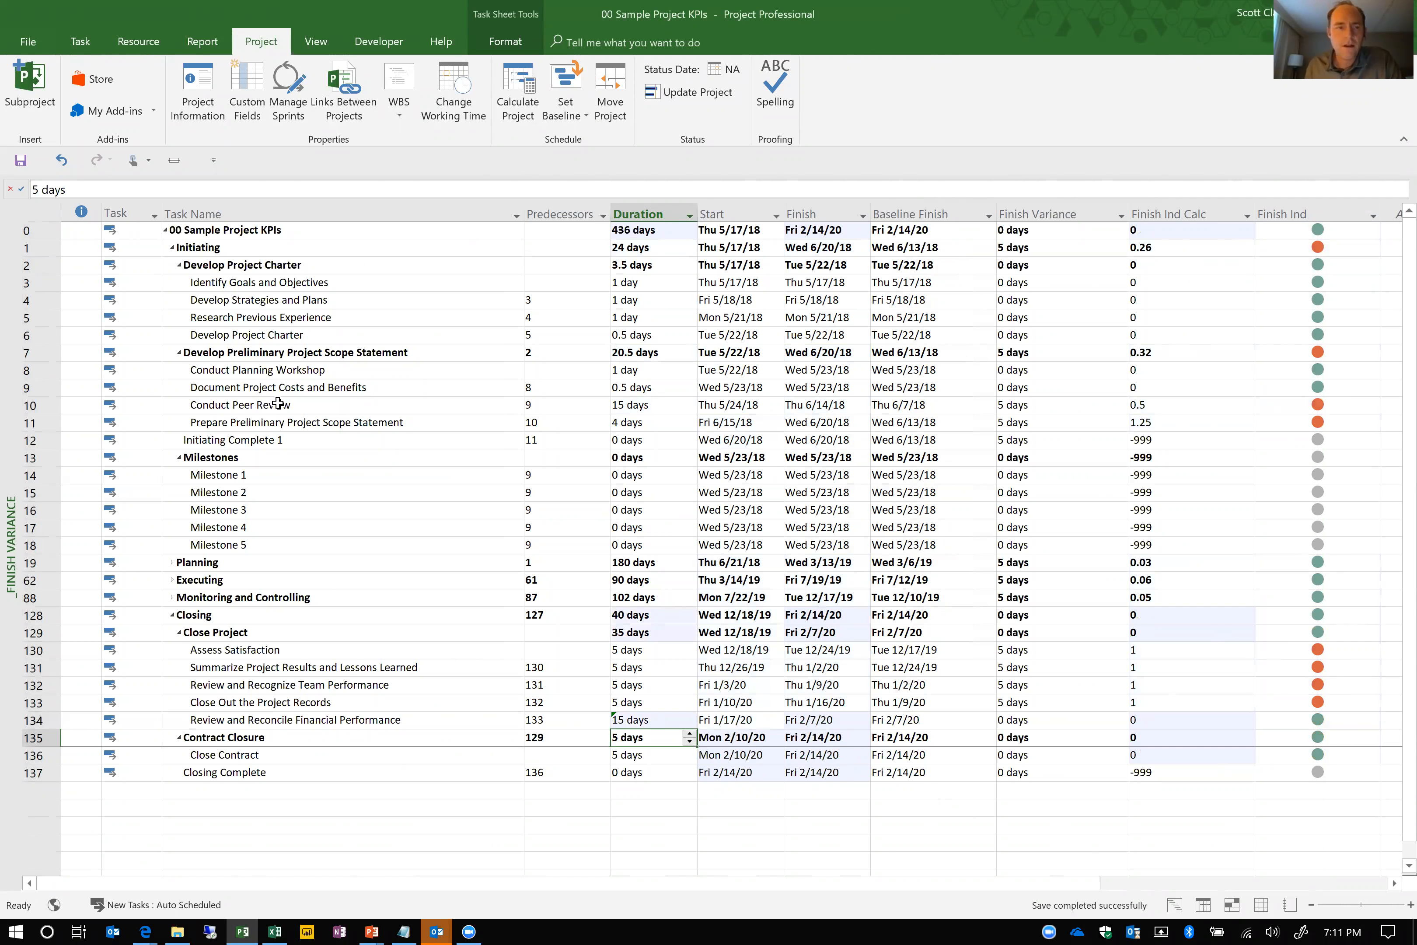
key(ctrl+z)
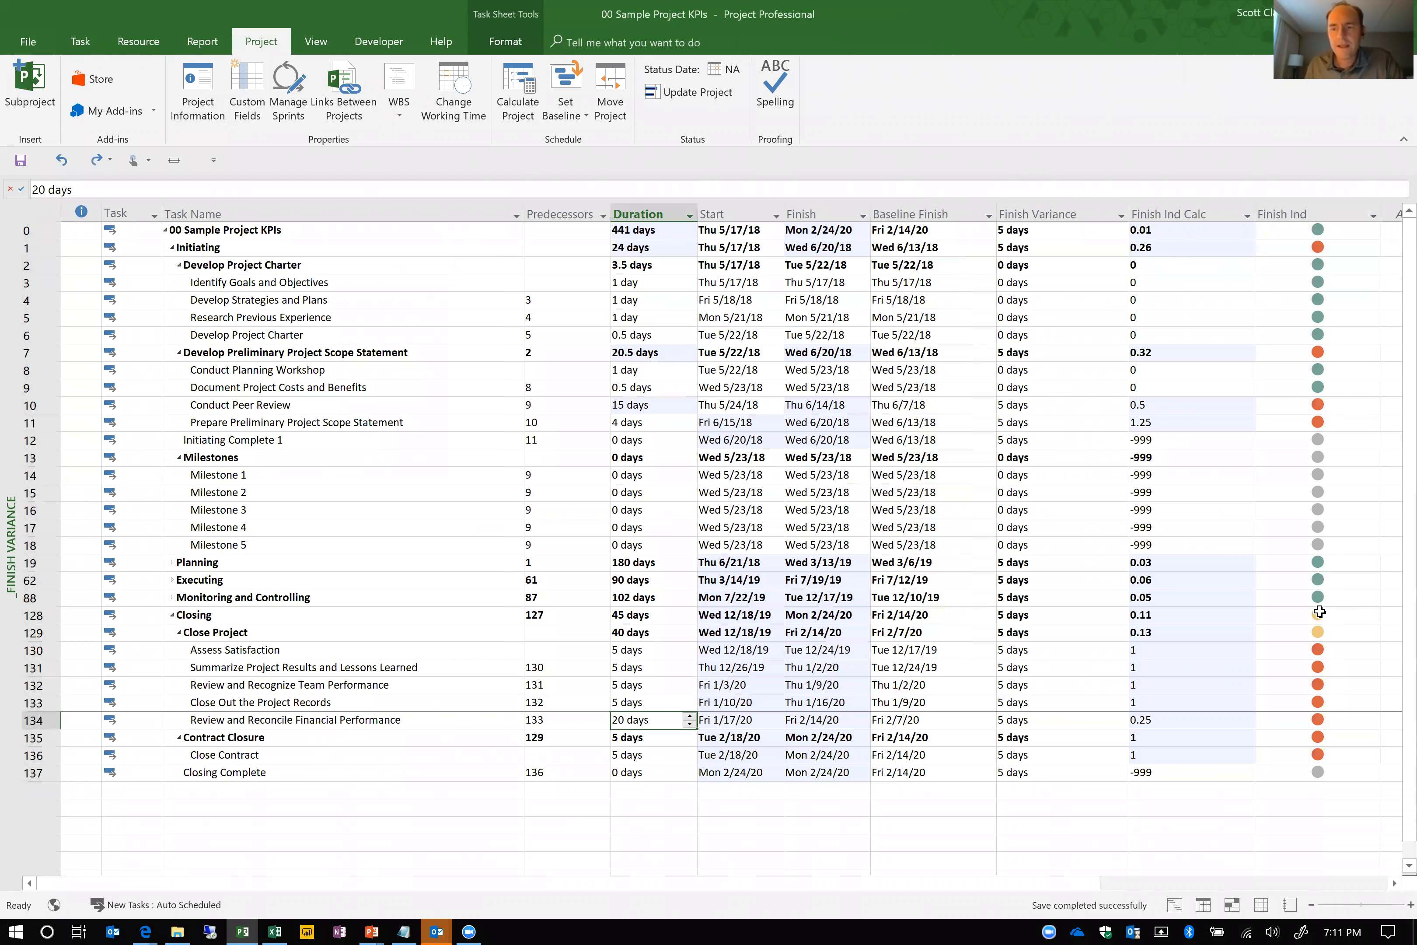
Collapse and re-expand the project summary task, and undo the duration change on Conduct Peer Review
click(167, 230)
click(166, 230)
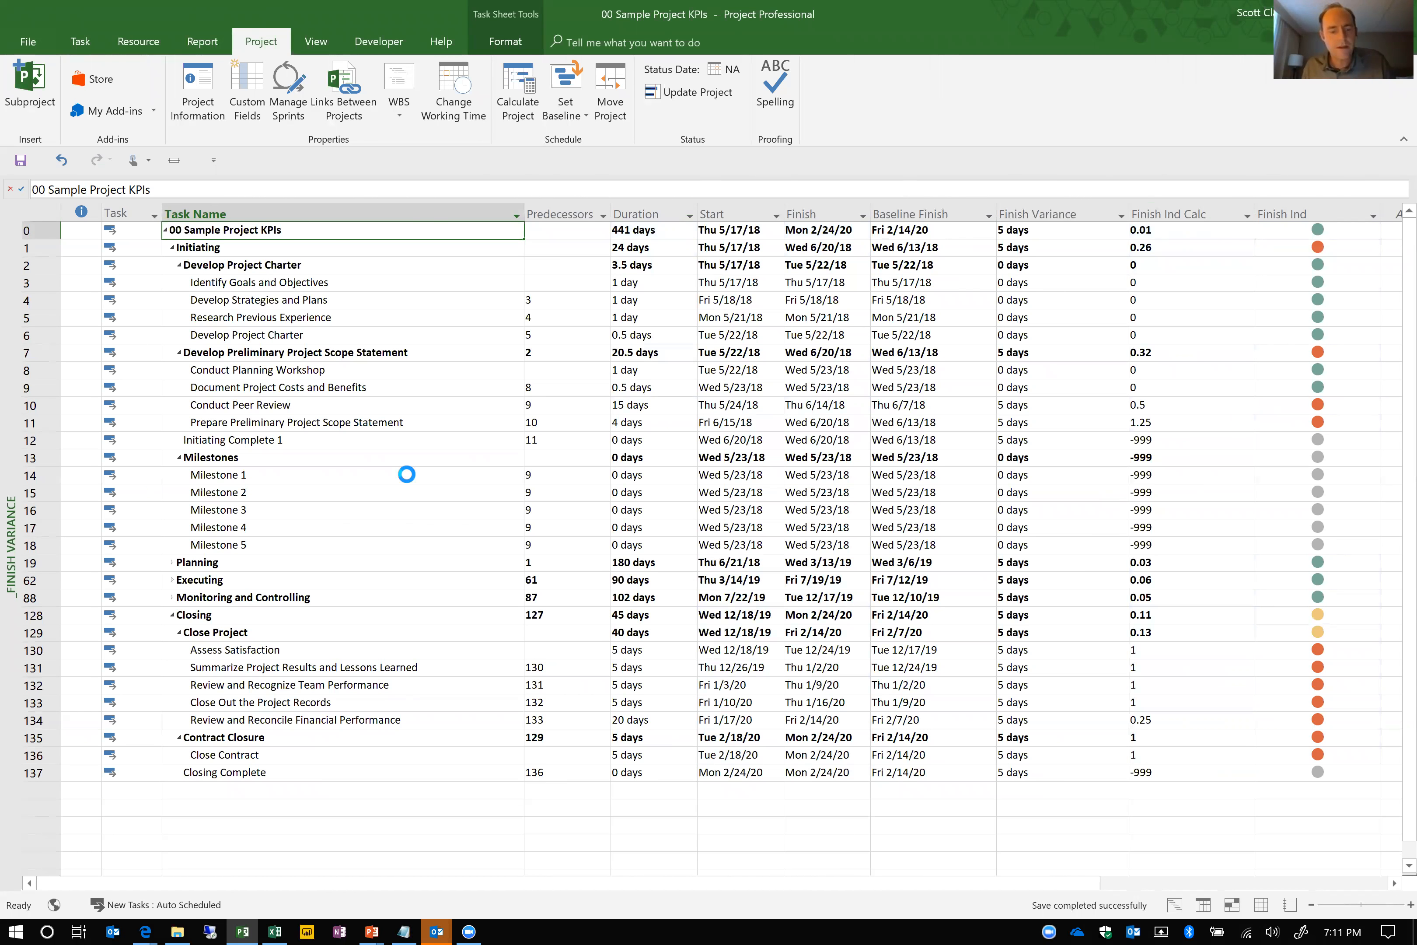
key(ctrl+z)
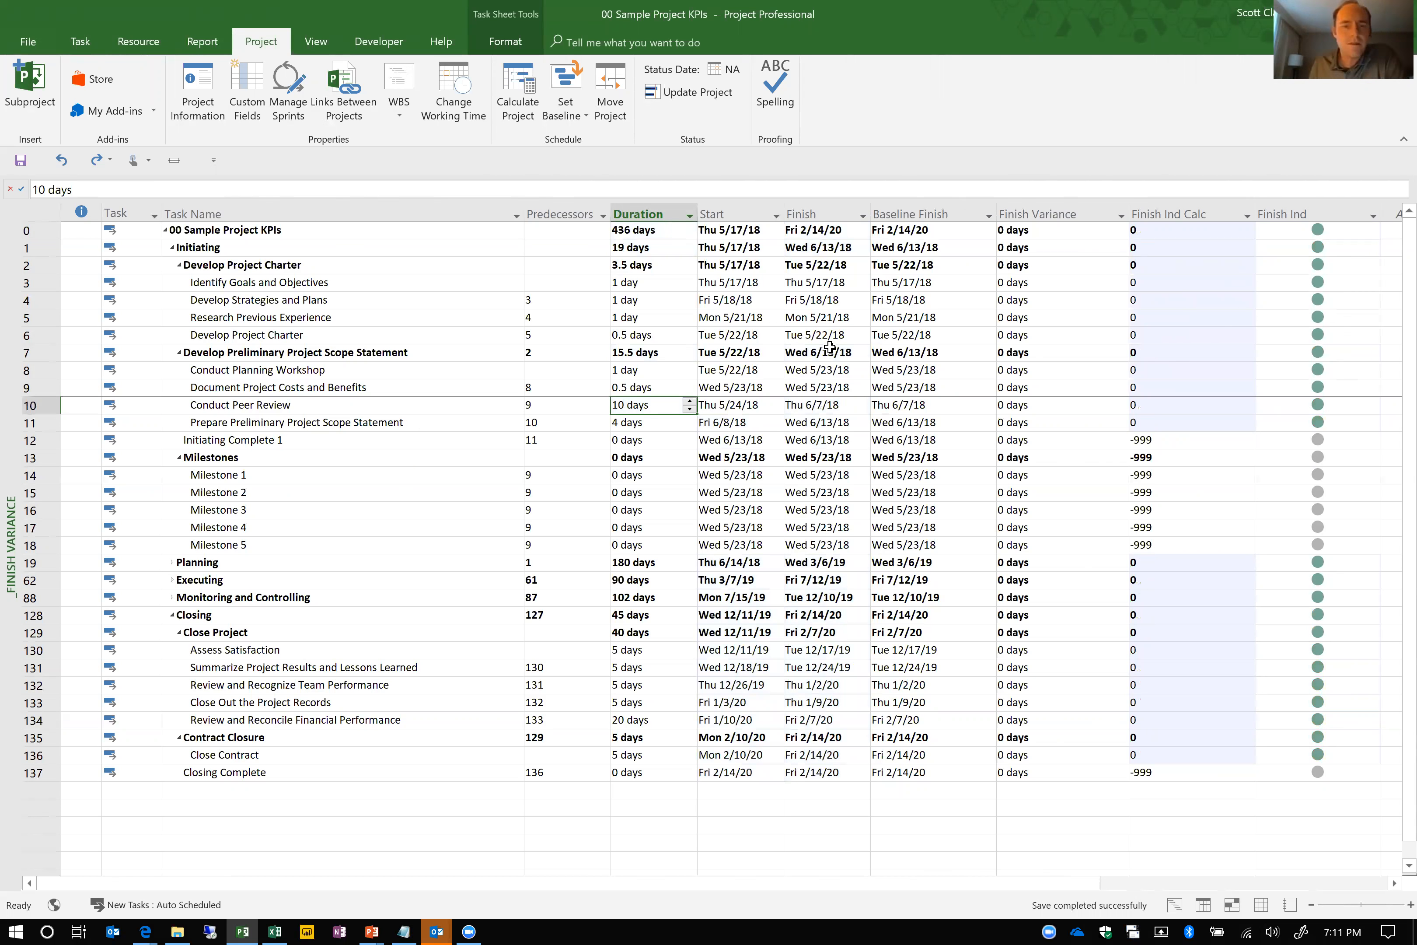
Switch to the _Work Variance view and set the work of the Conduct Peer Review task to 100 hours
right_click(5, 347)
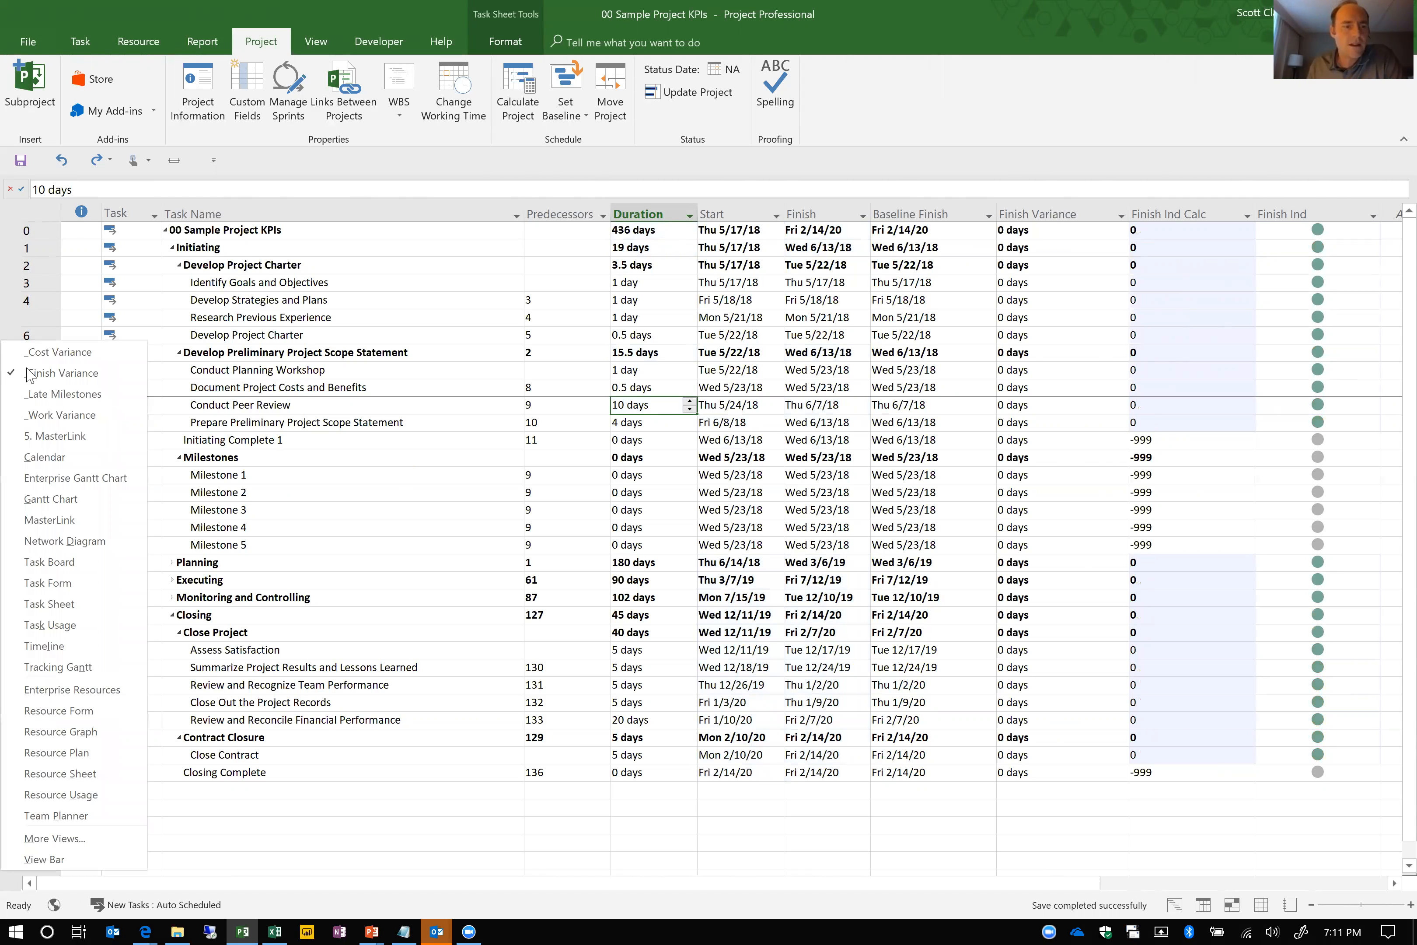
click(46, 416)
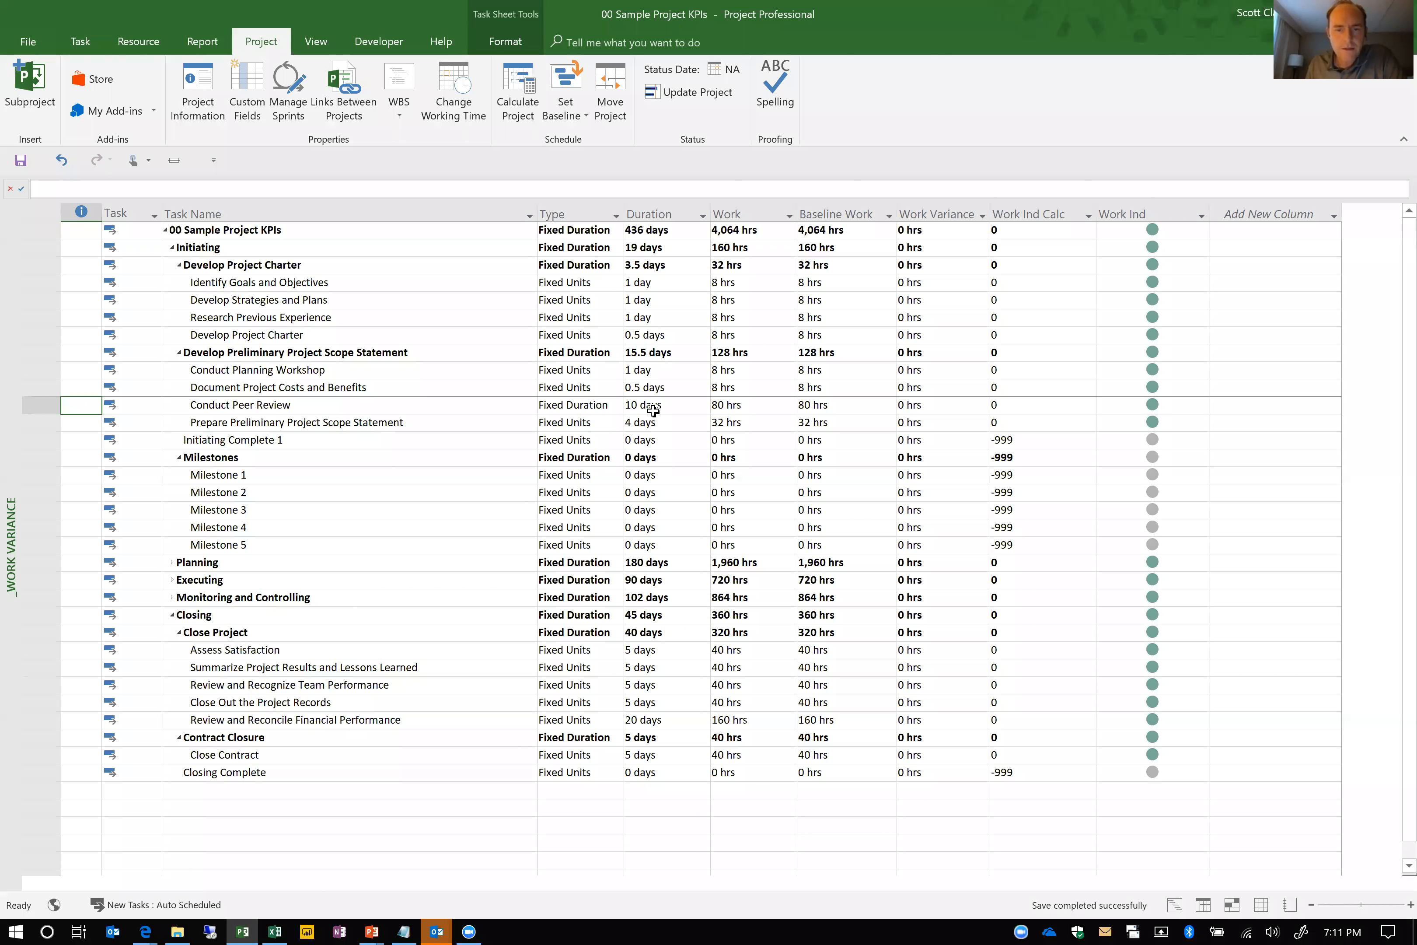
click(655, 406)
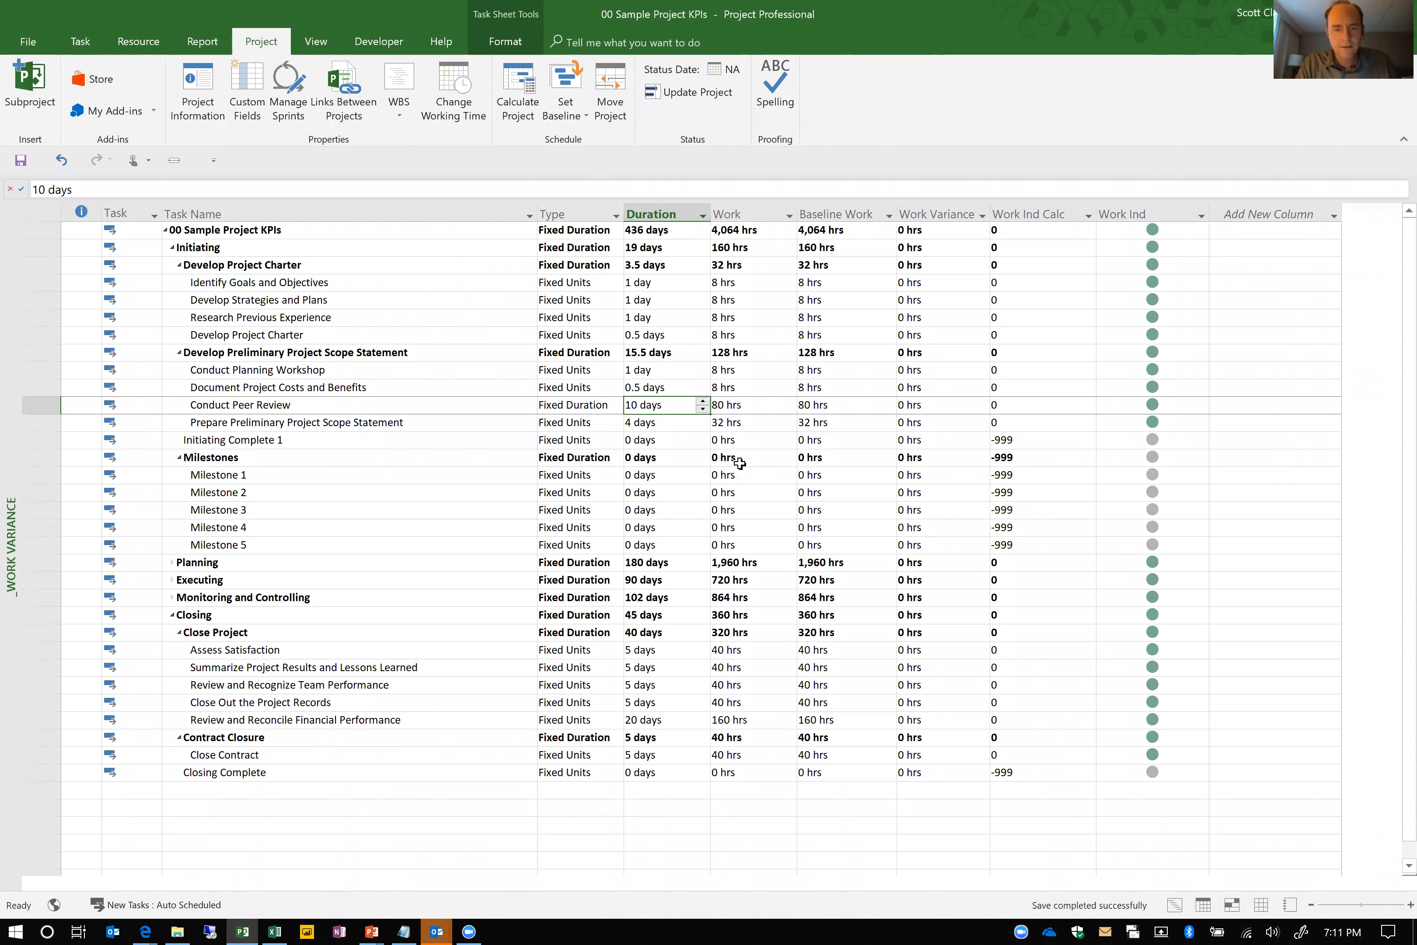
key(Tab)
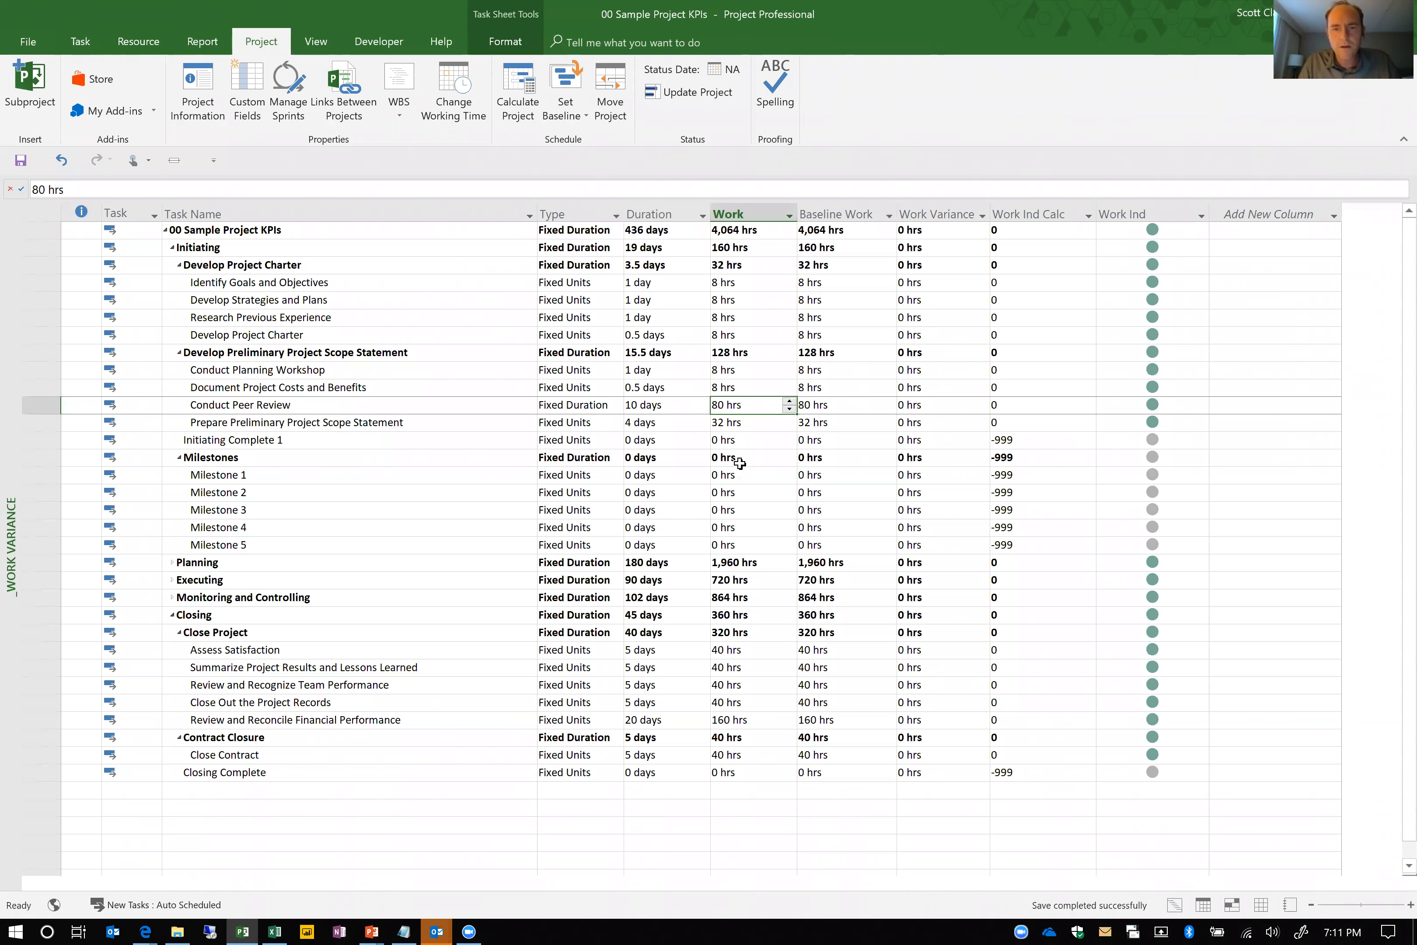
text(100)
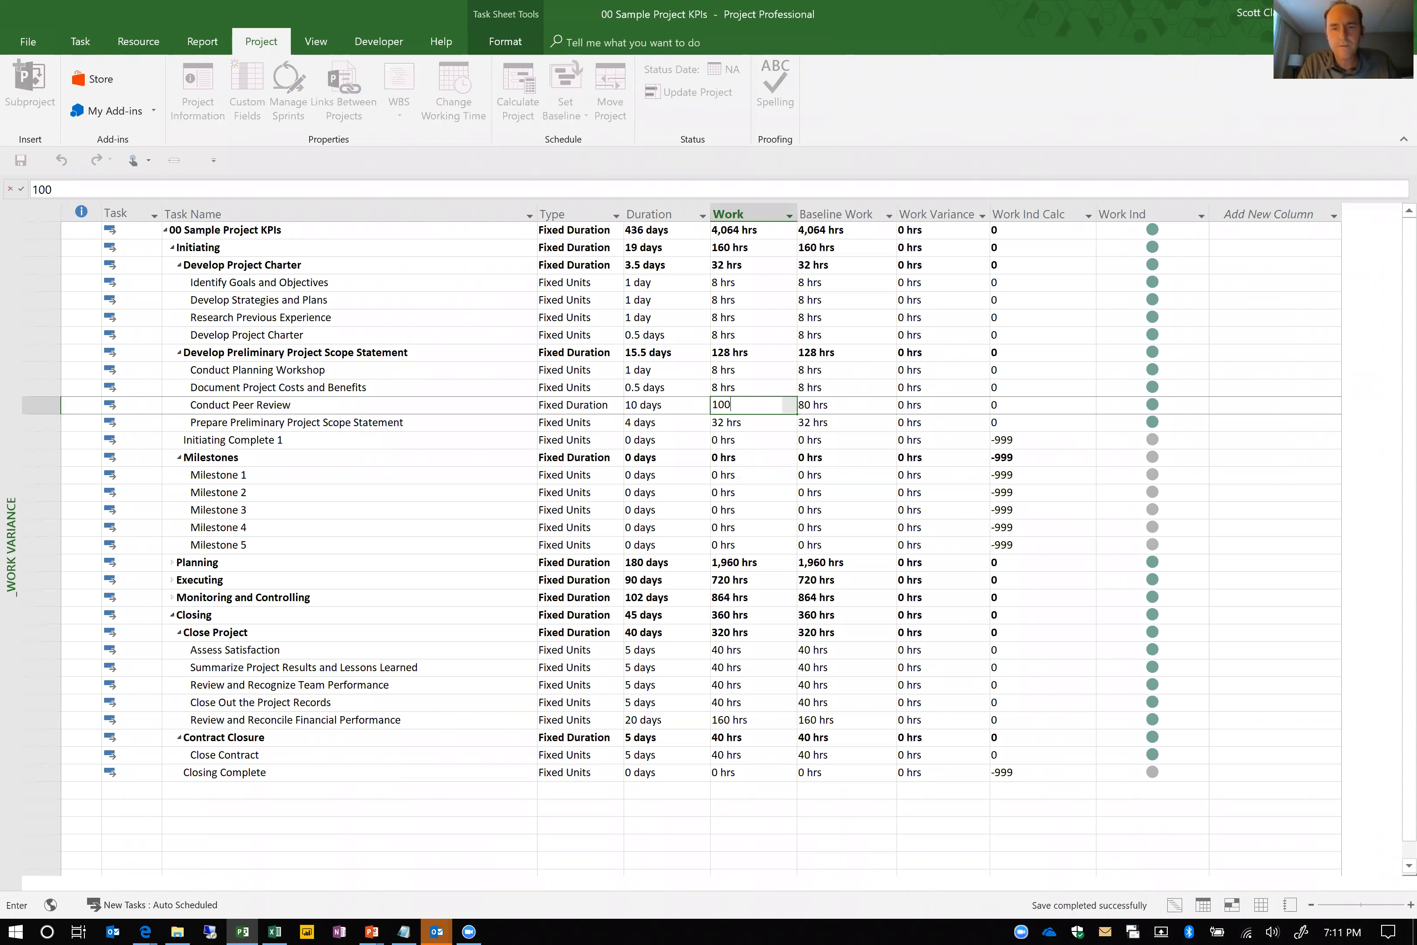
key(Return)
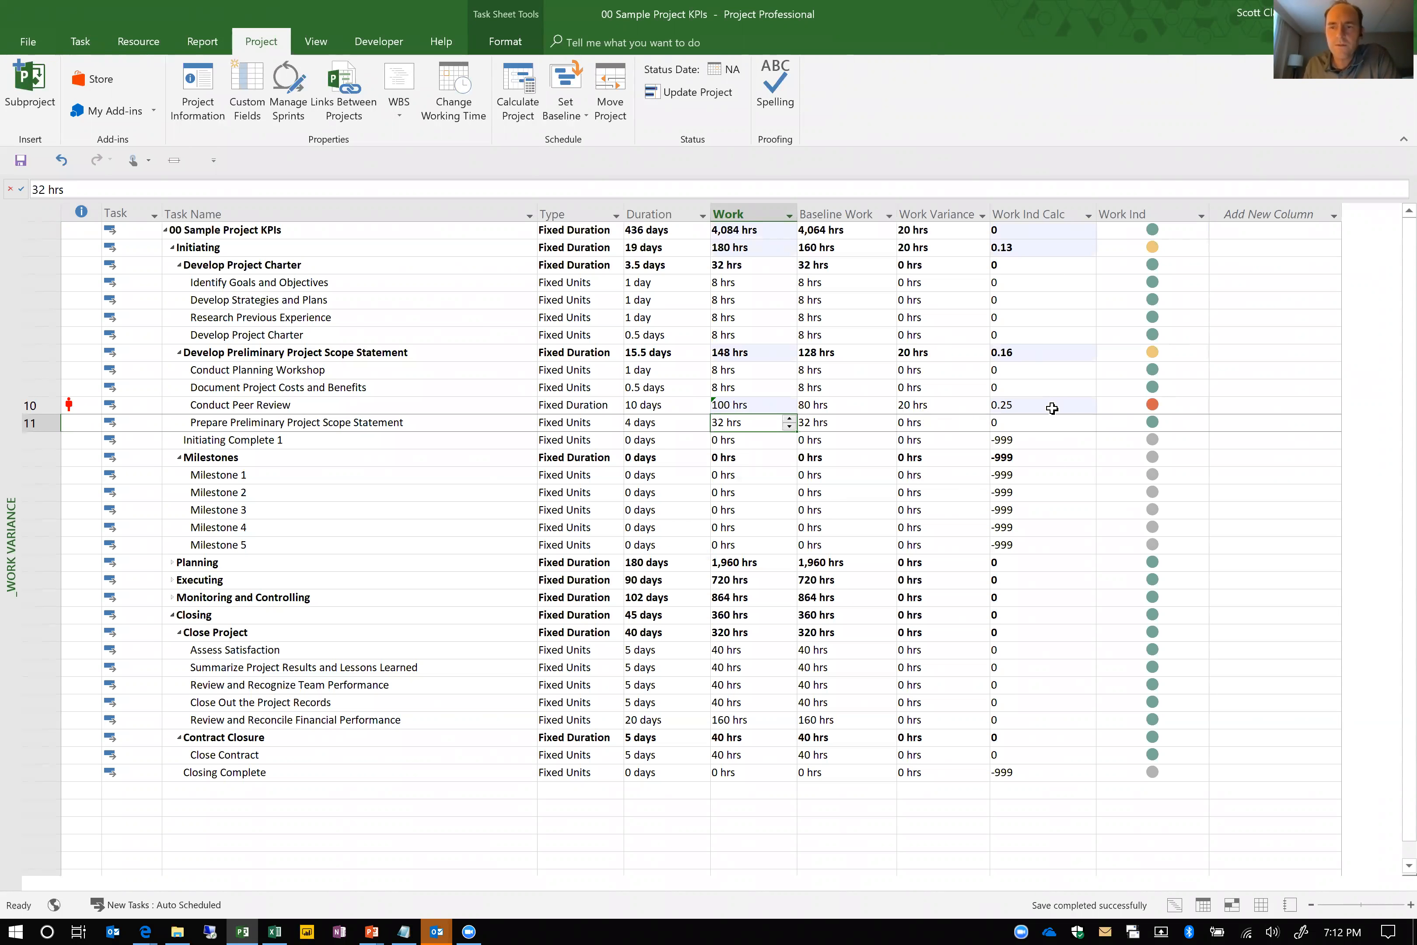
Collapse the Initiating phase, and undo both the collapse and the work change on Conduct Peer Review
click(172, 248)
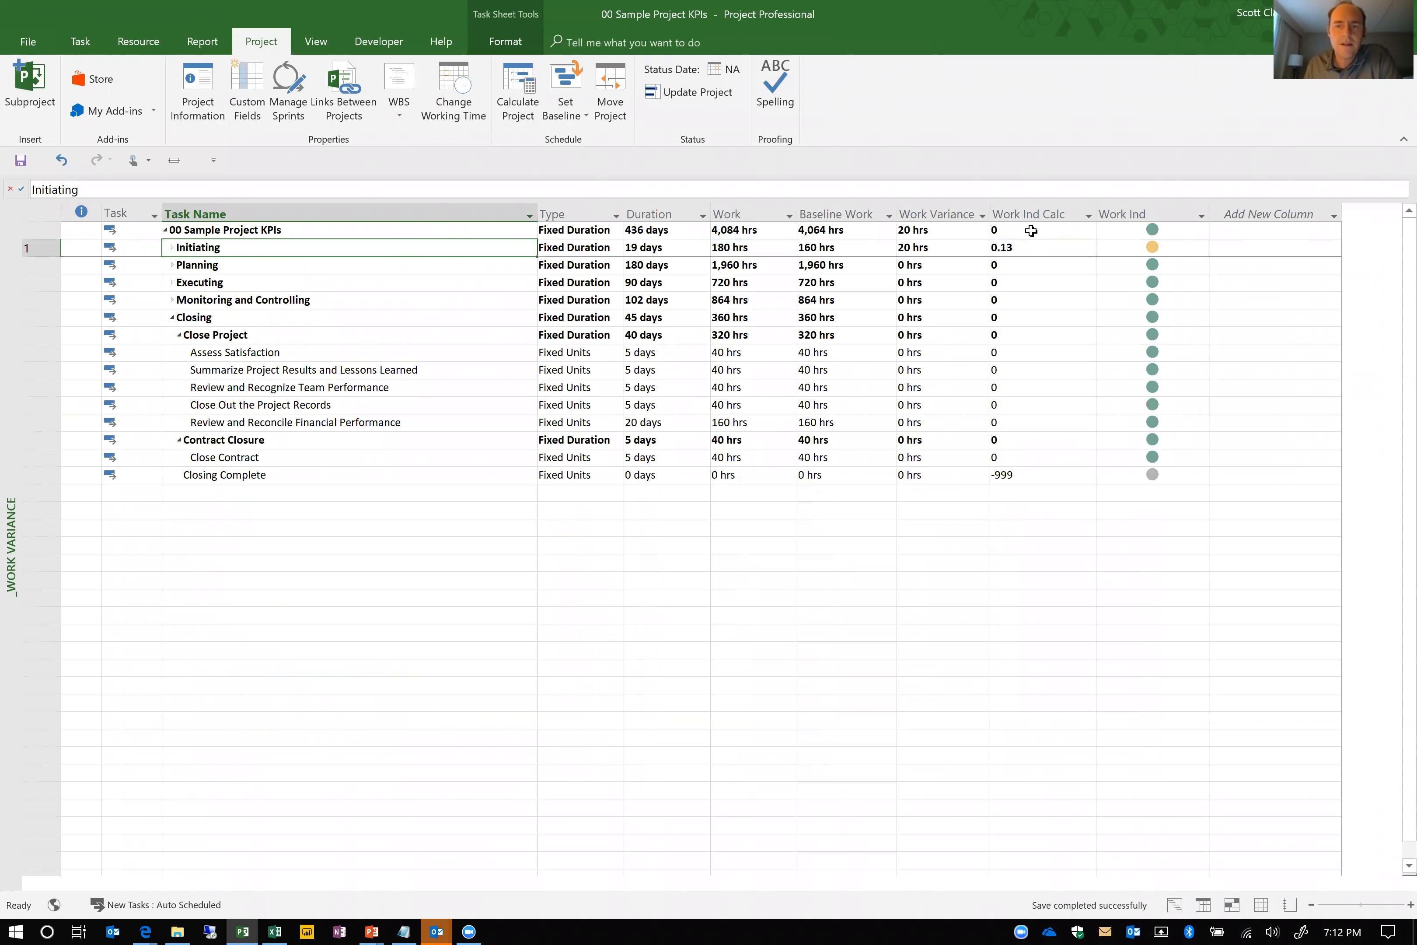
click(173, 248)
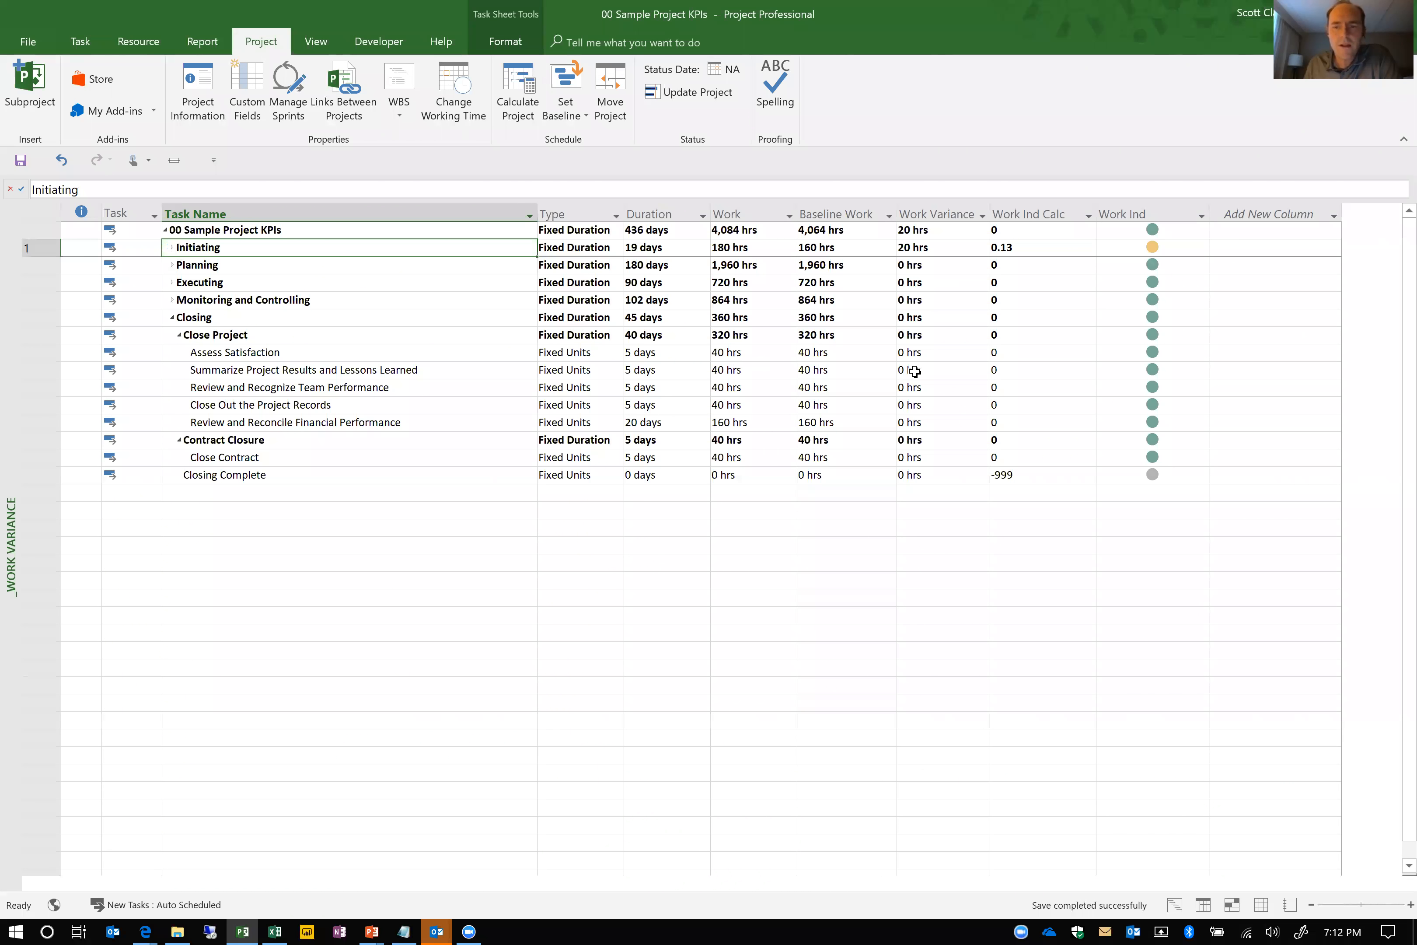
key(ctrl+z)
key(ctrl+z)
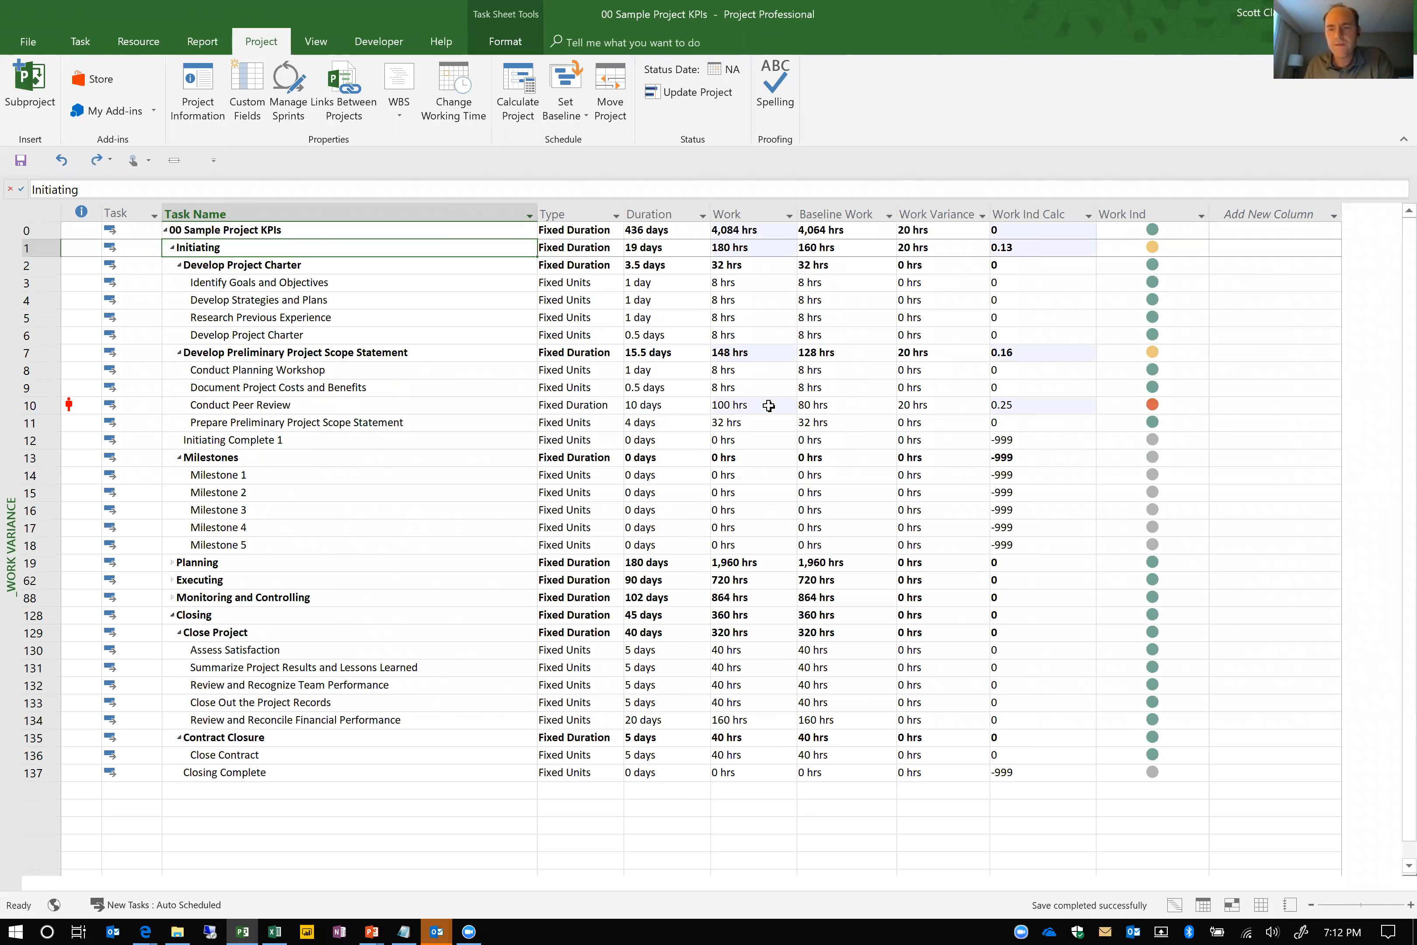
click(757, 410)
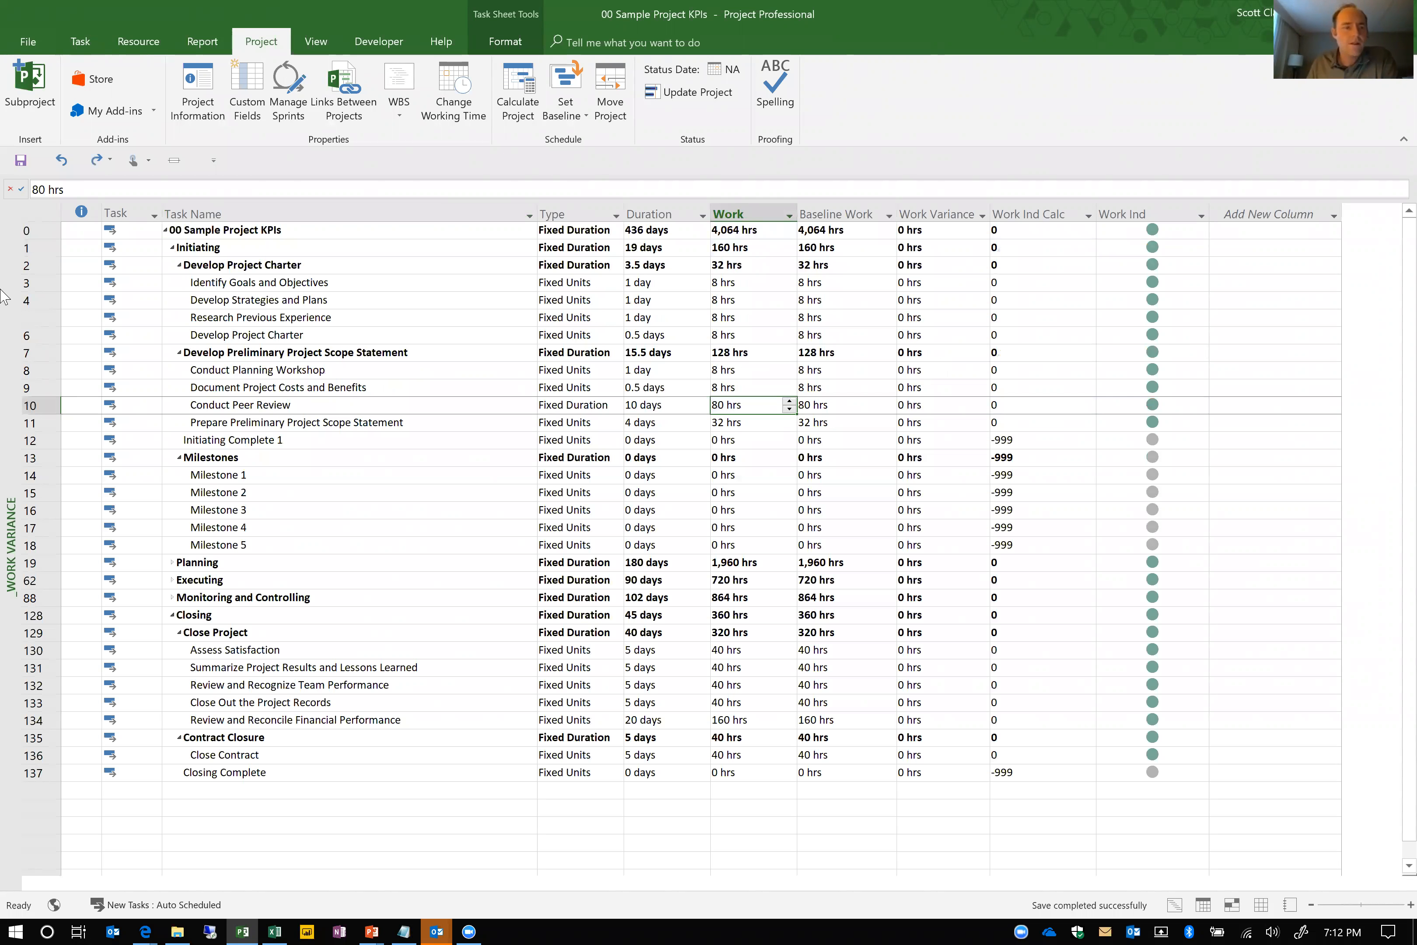
Switch to the _Cost Variance view and show the Resource Form in a details pane for Conduct Peer Review
right_click(14, 295)
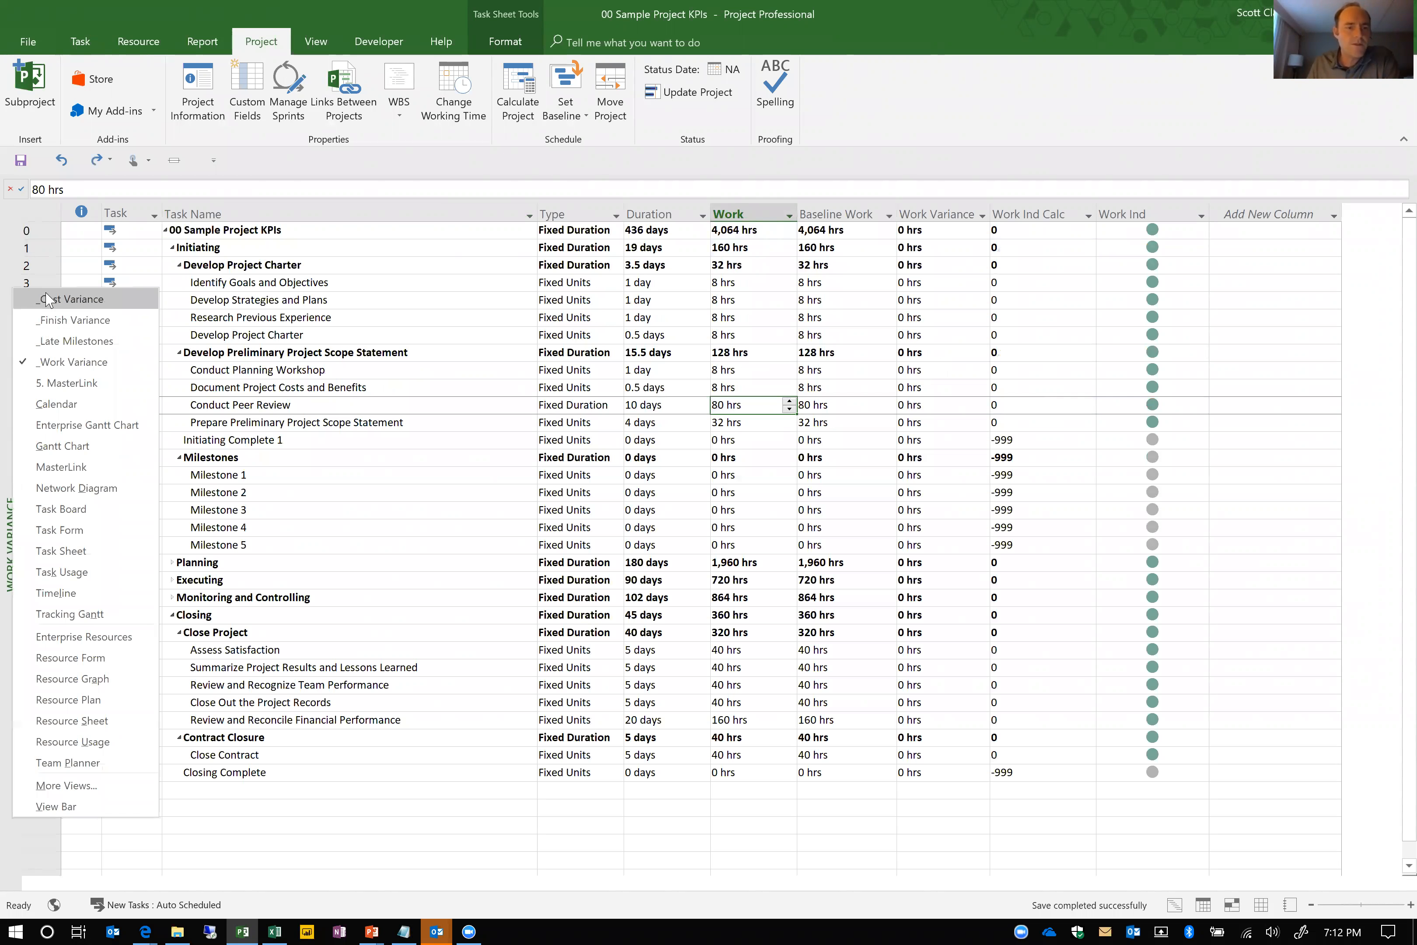
click(43, 297)
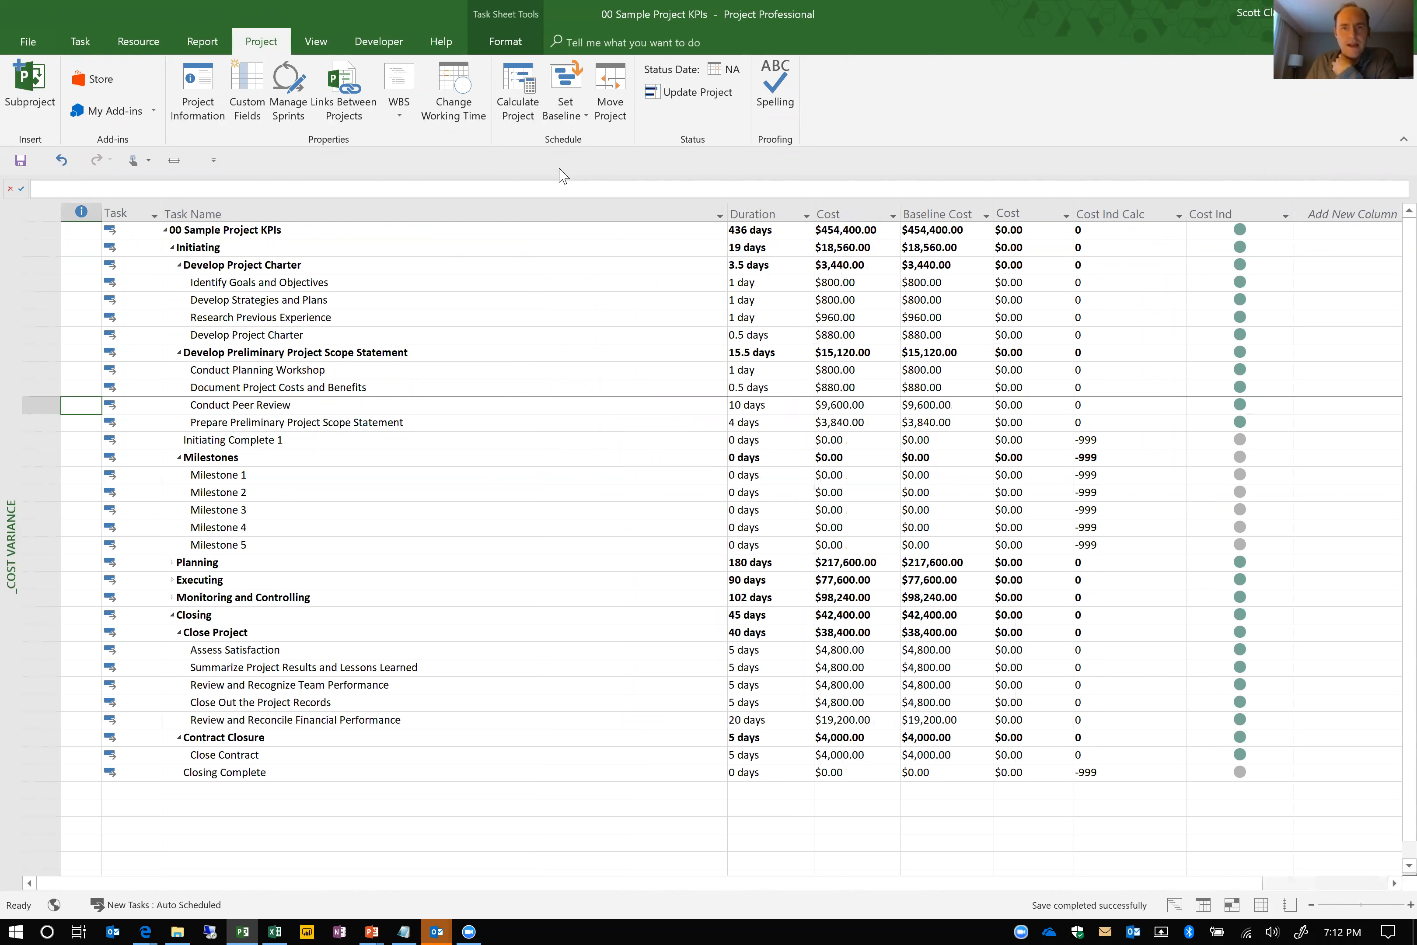
click(324, 48)
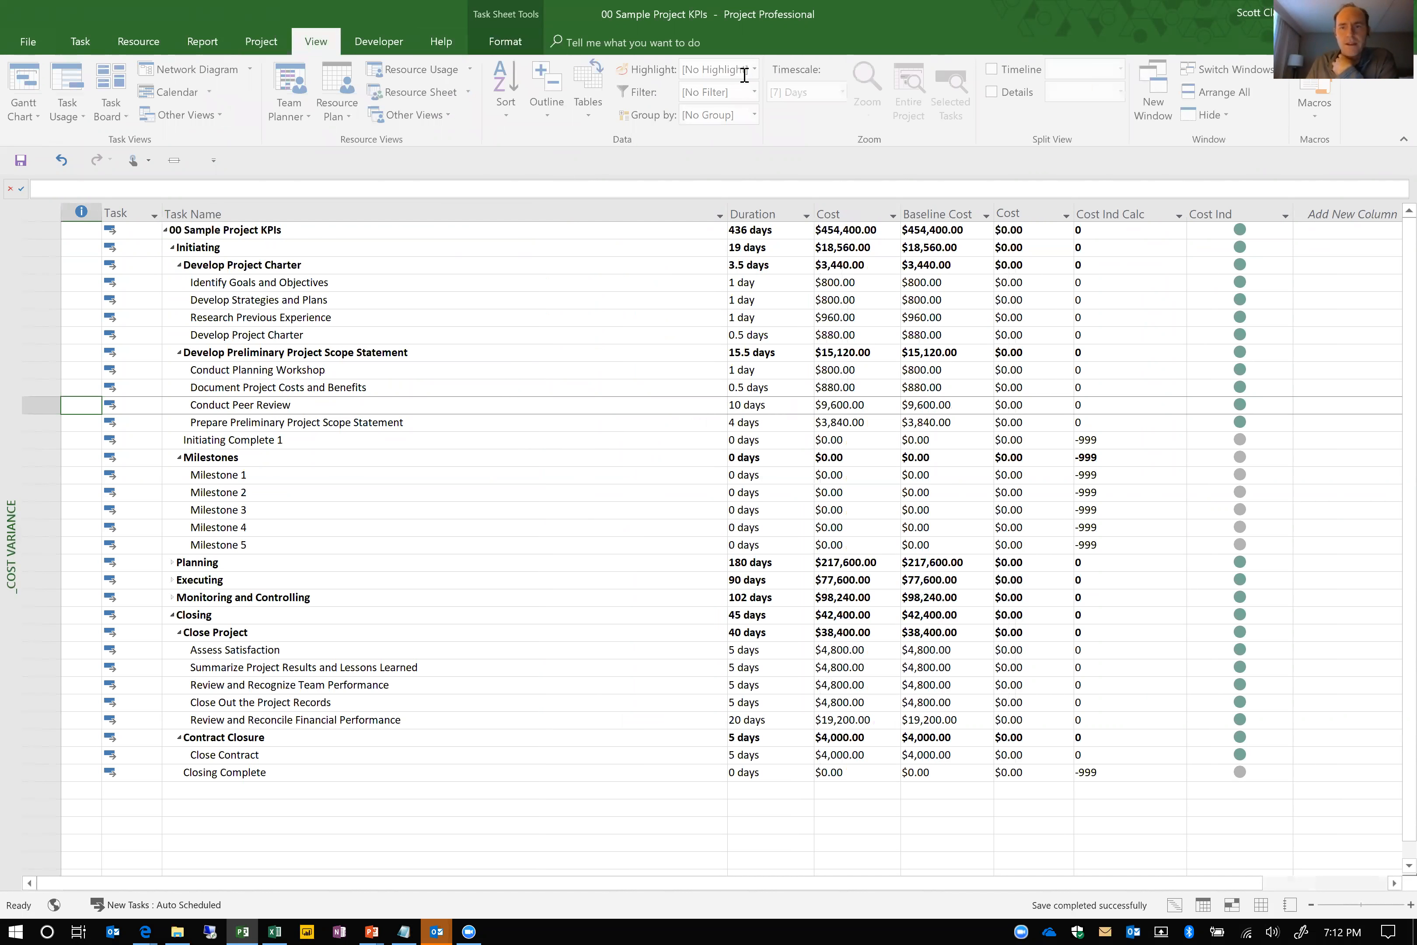
click(993, 93)
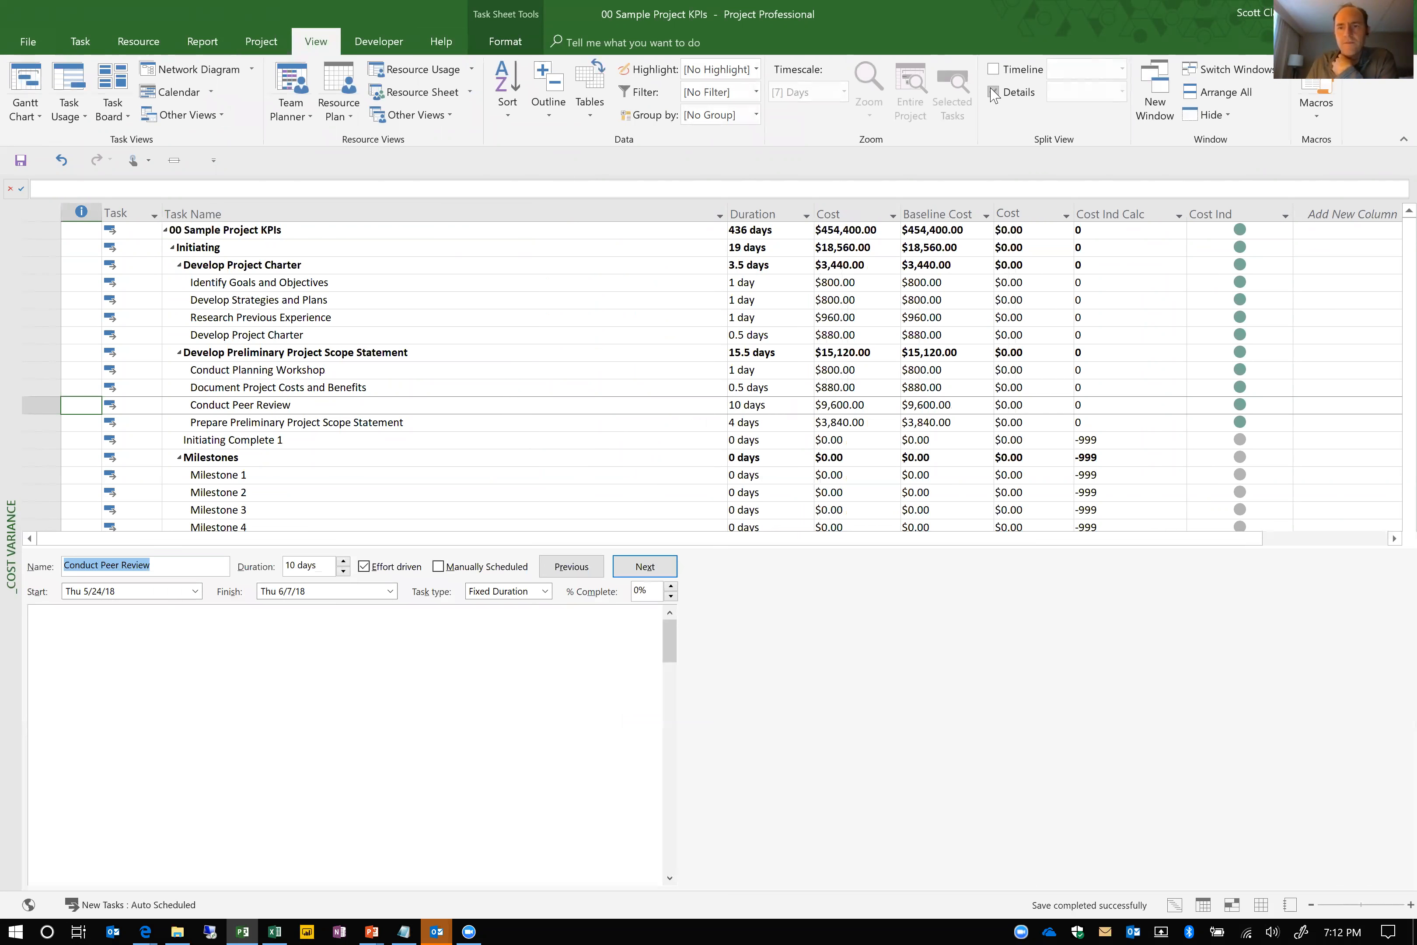
click(1121, 93)
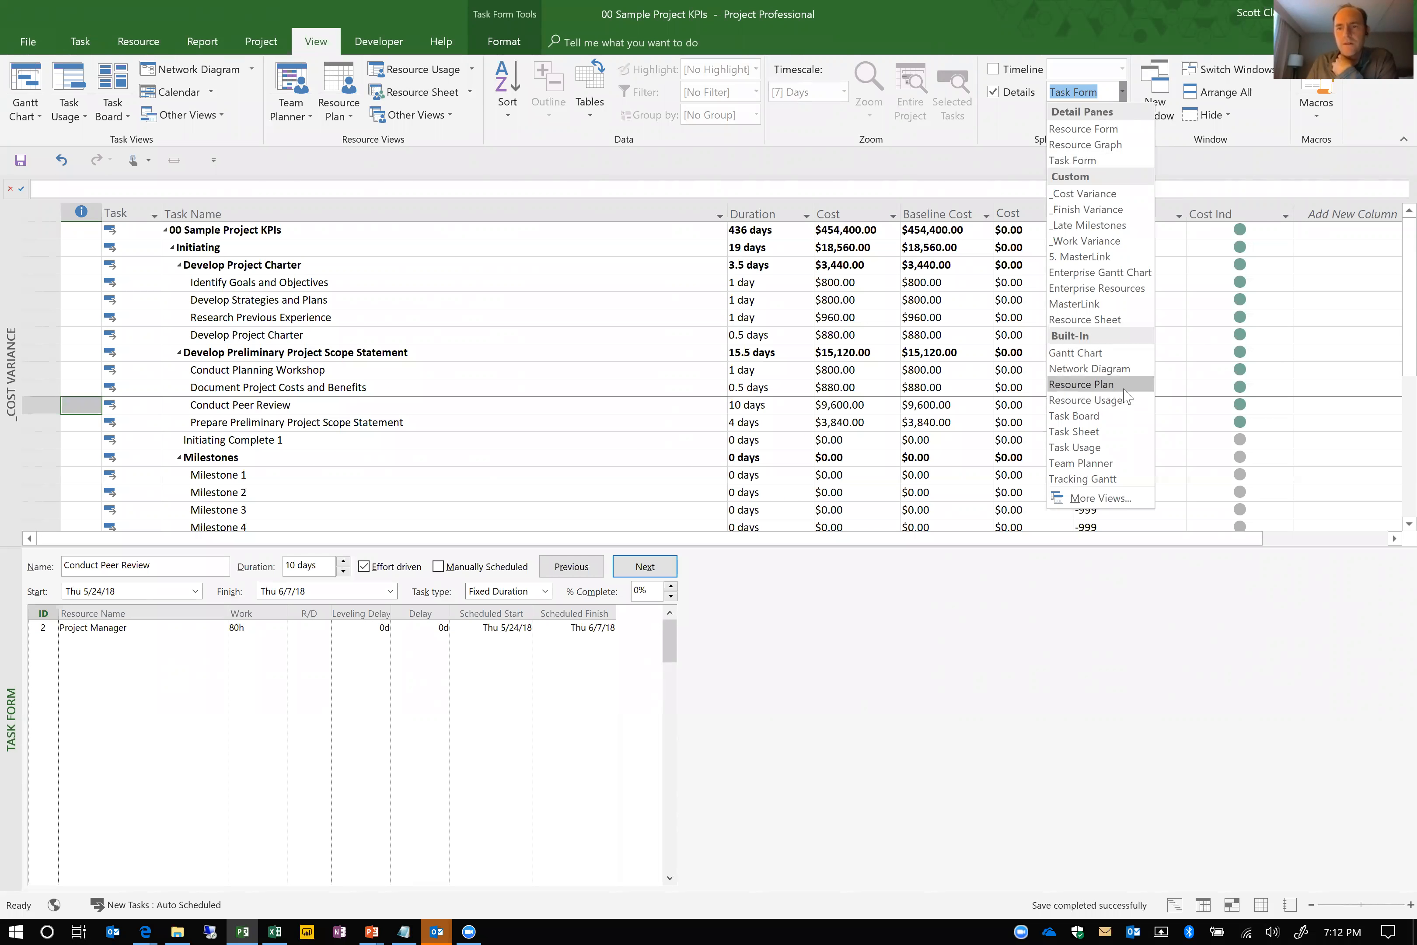
click(1100, 130)
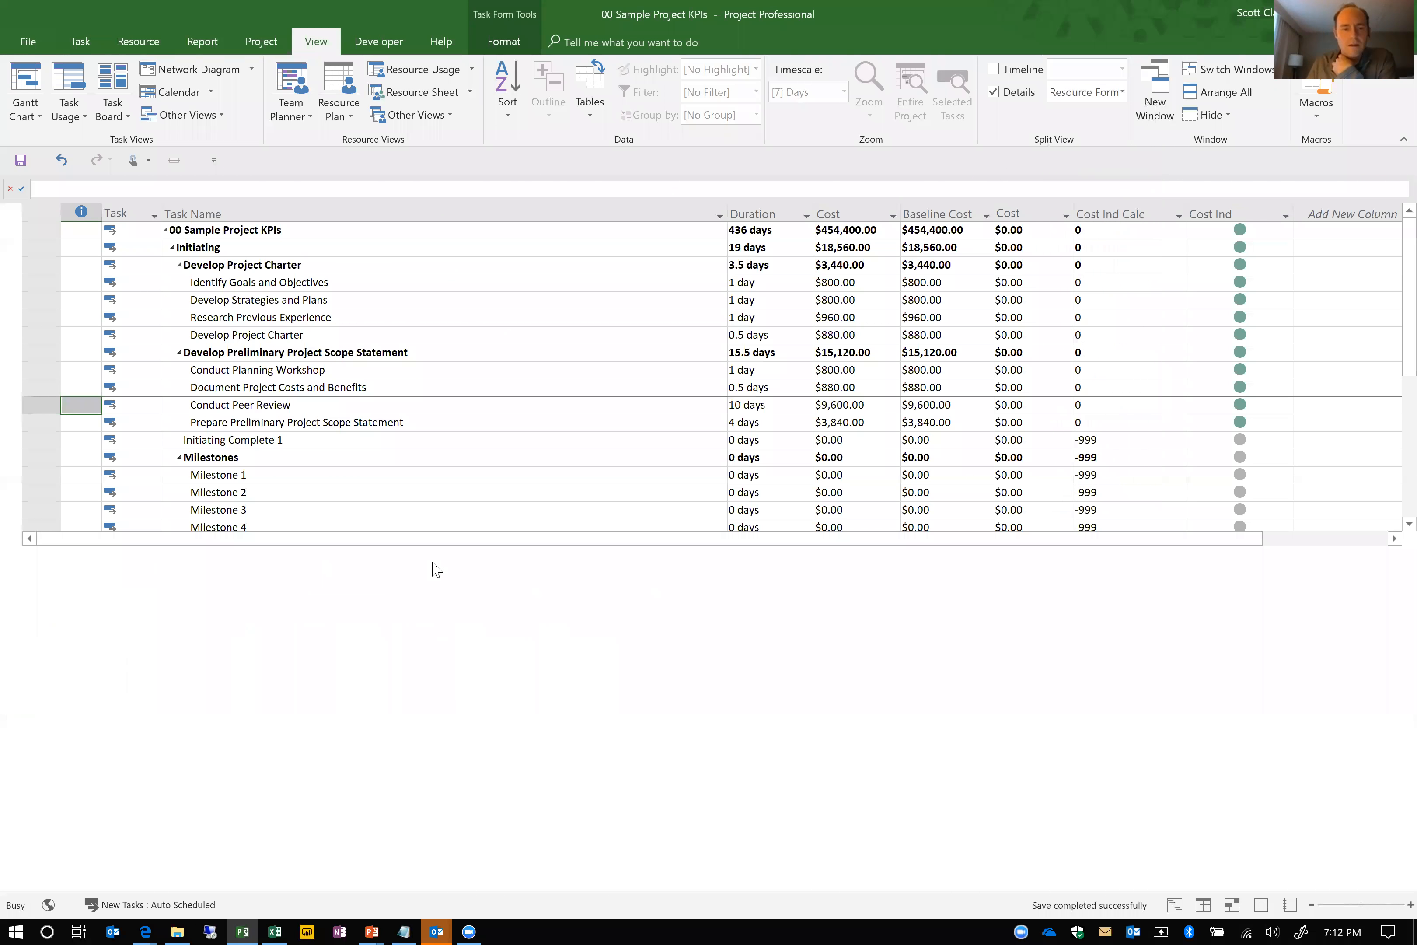
Set the Project Manager's standard rate to $220.00/h and enlarge the task sheet area above the Resource Form
click(91, 610)
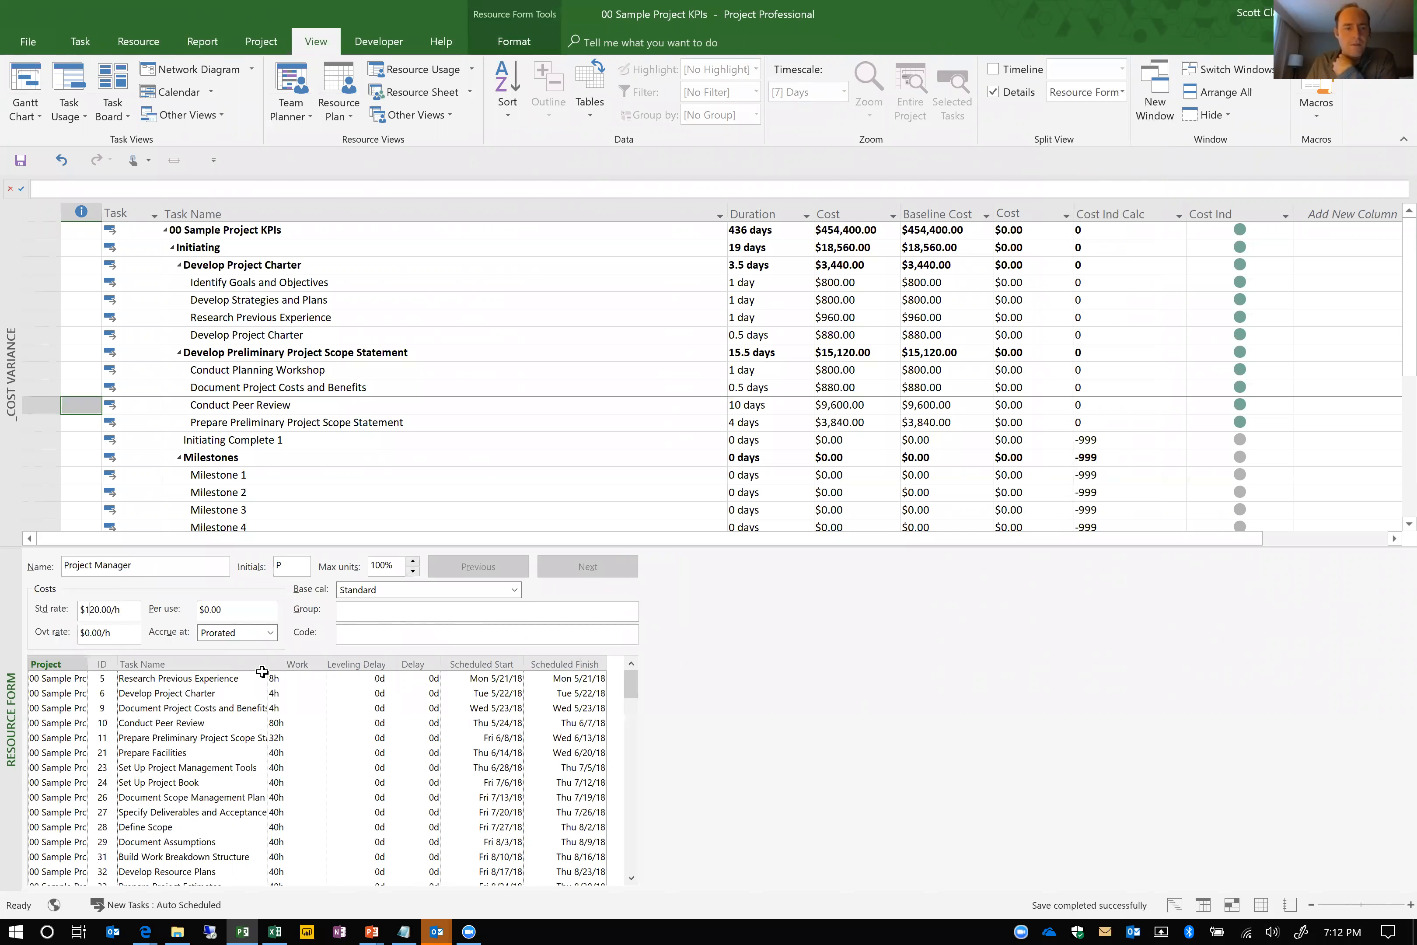
key(BackSpace)
text(2)
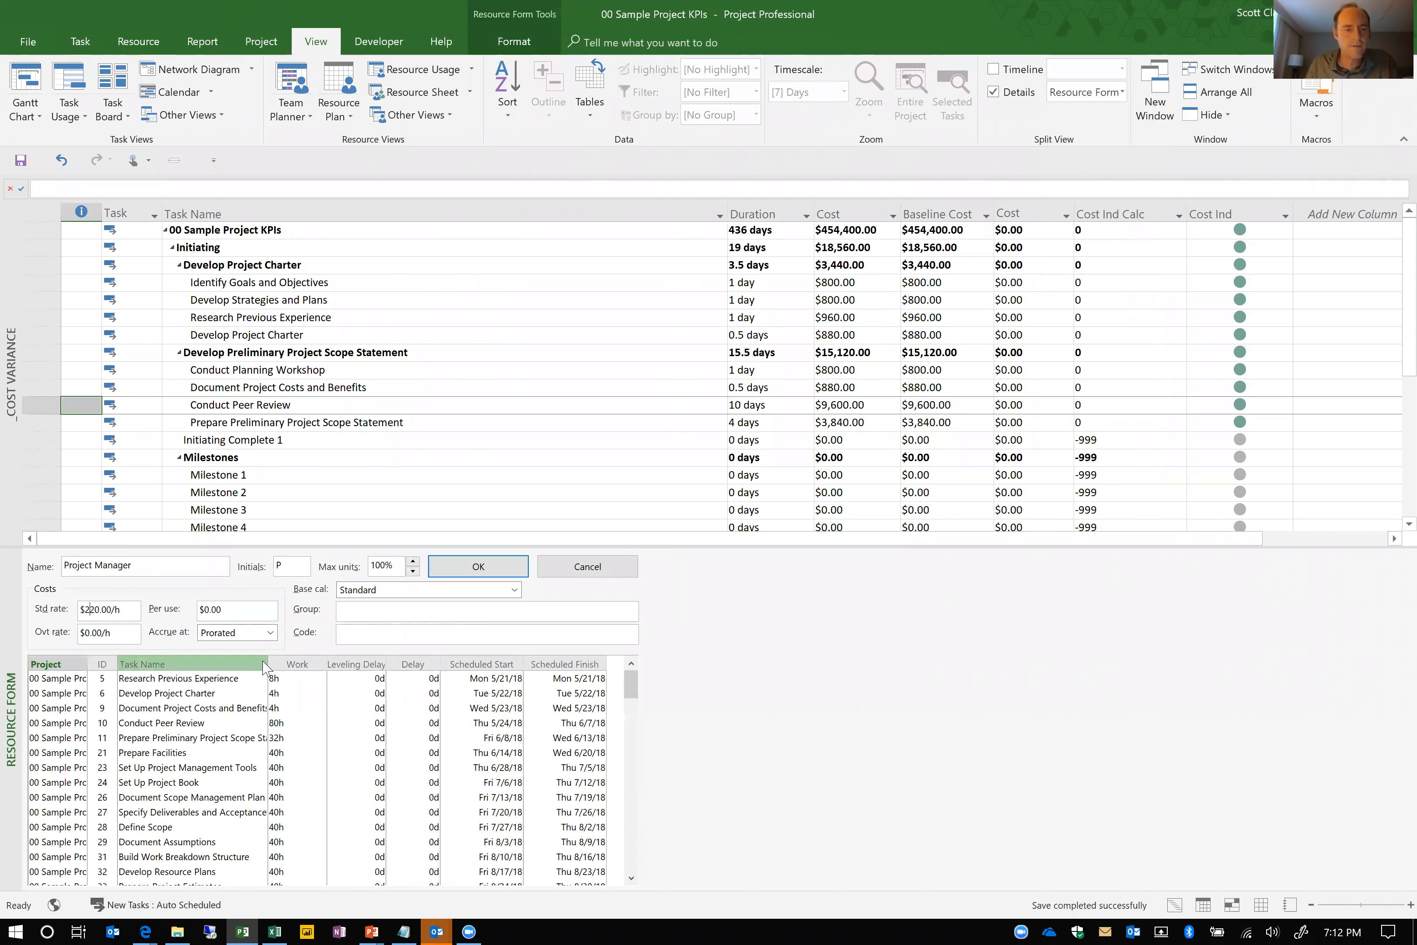
click(516, 572)
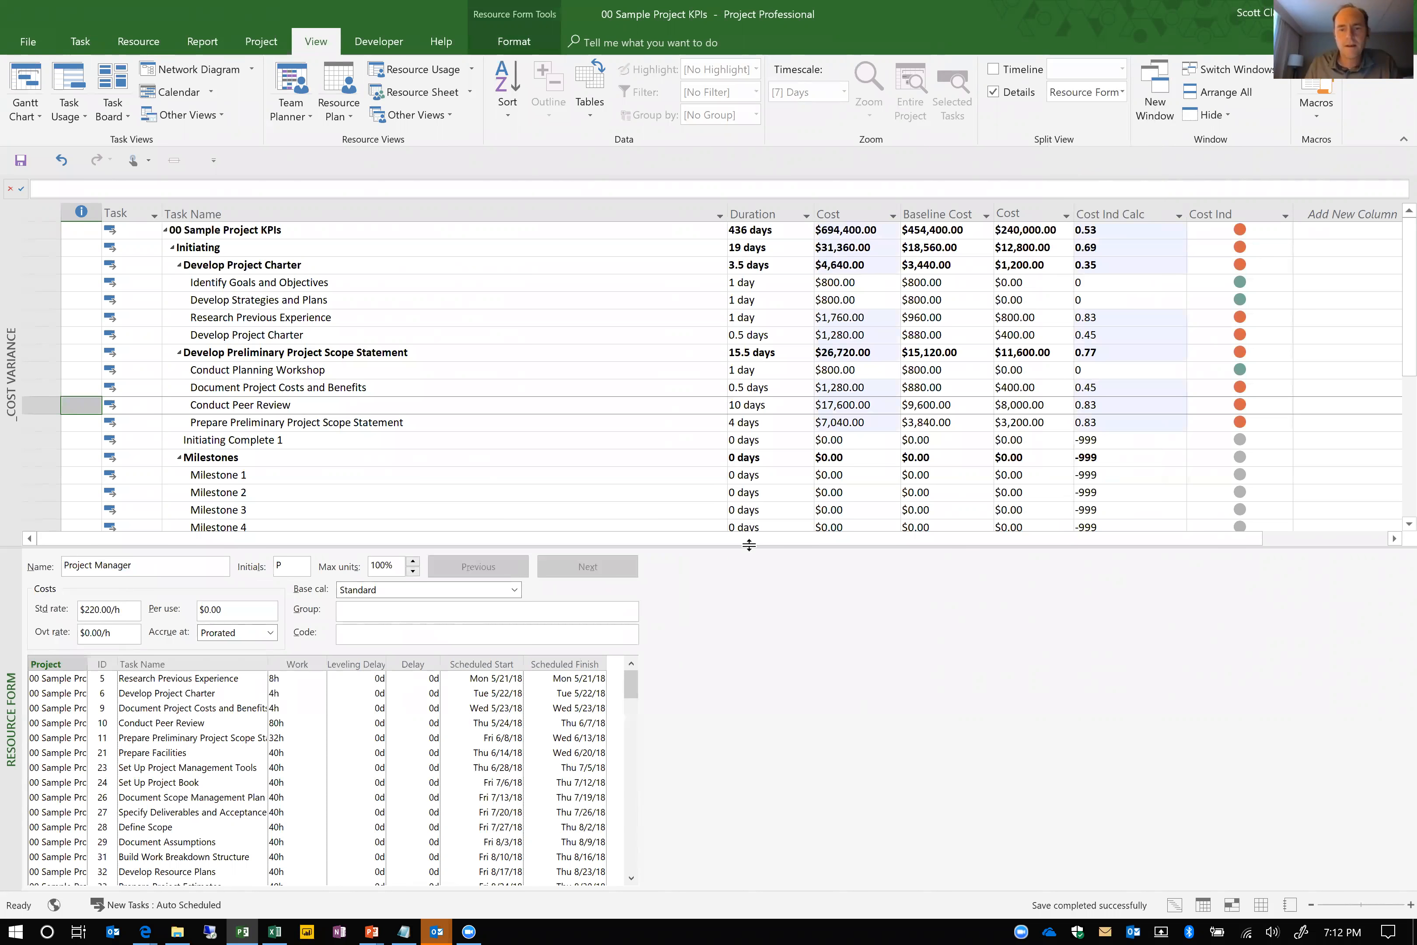
drag(750, 546, 793, 734)
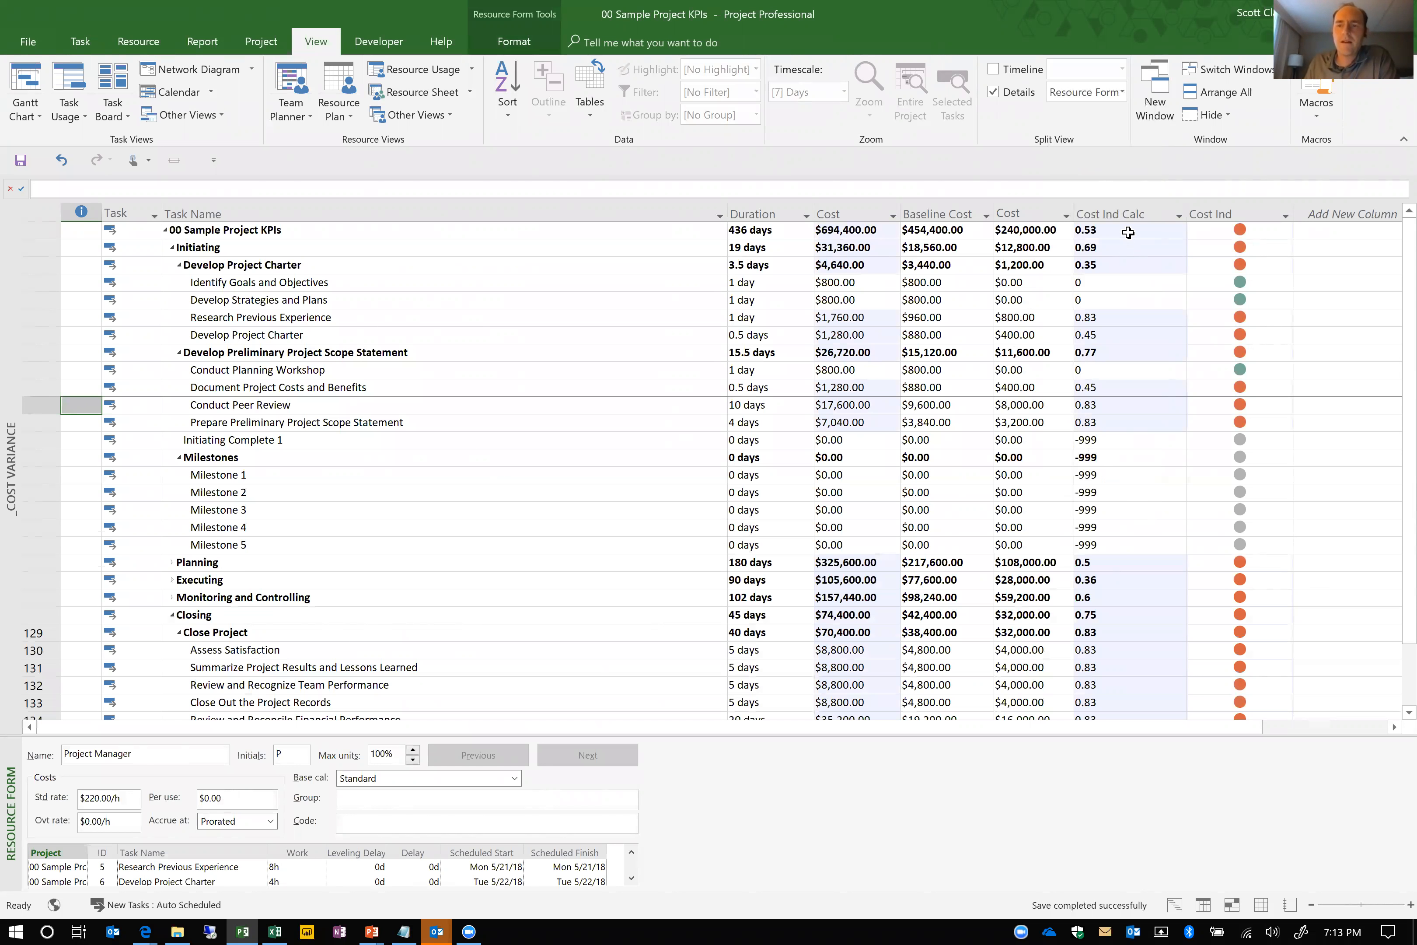
Undo the Project Manager's rate change and switch the task sheet to the _Late Milestones view
key(ctrl+z)
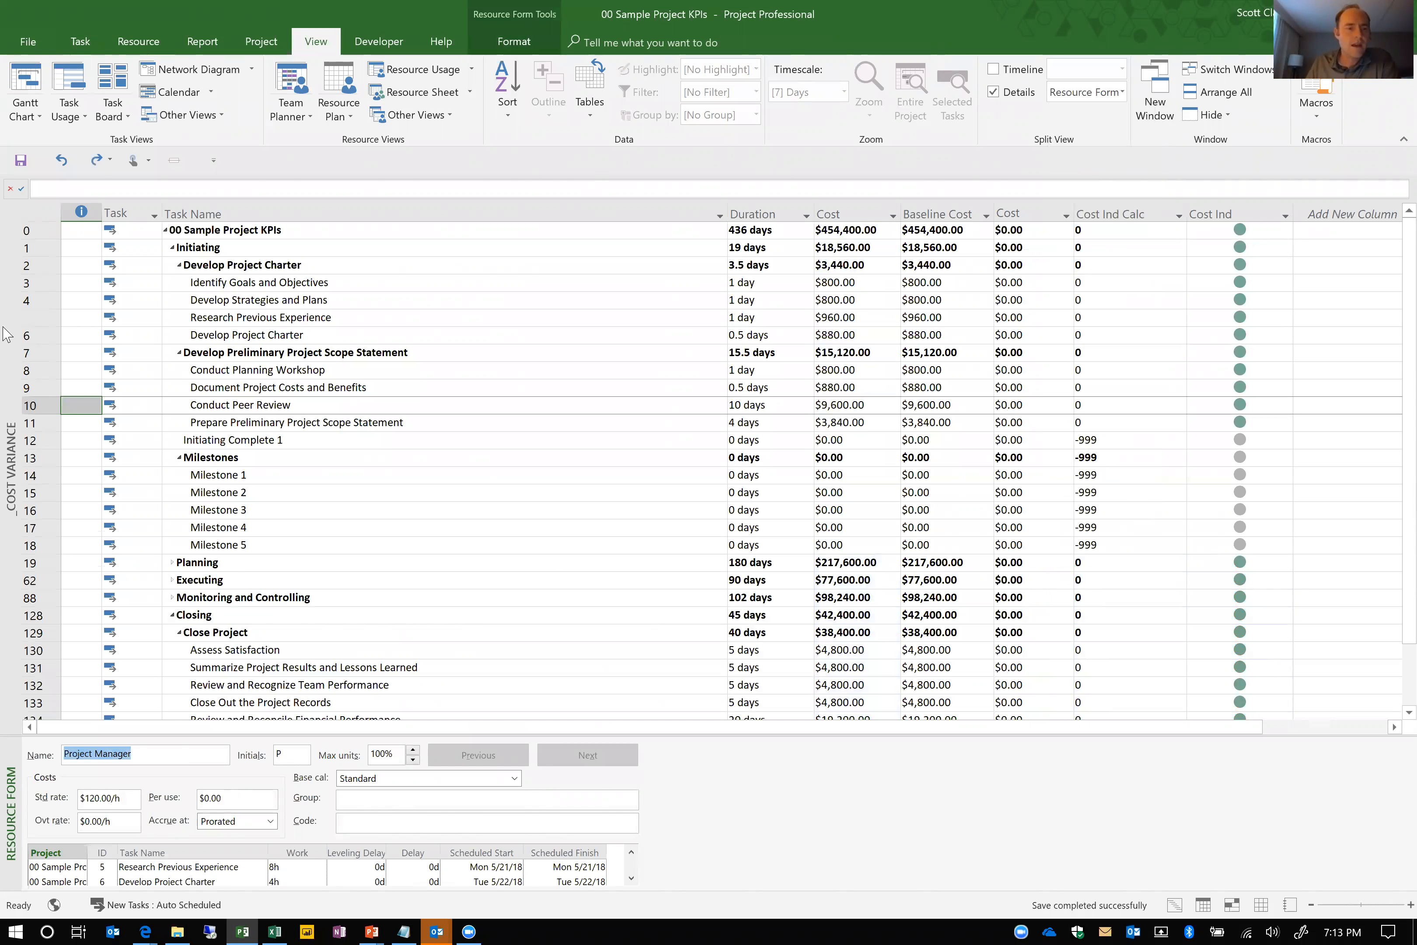
right_click(7, 314)
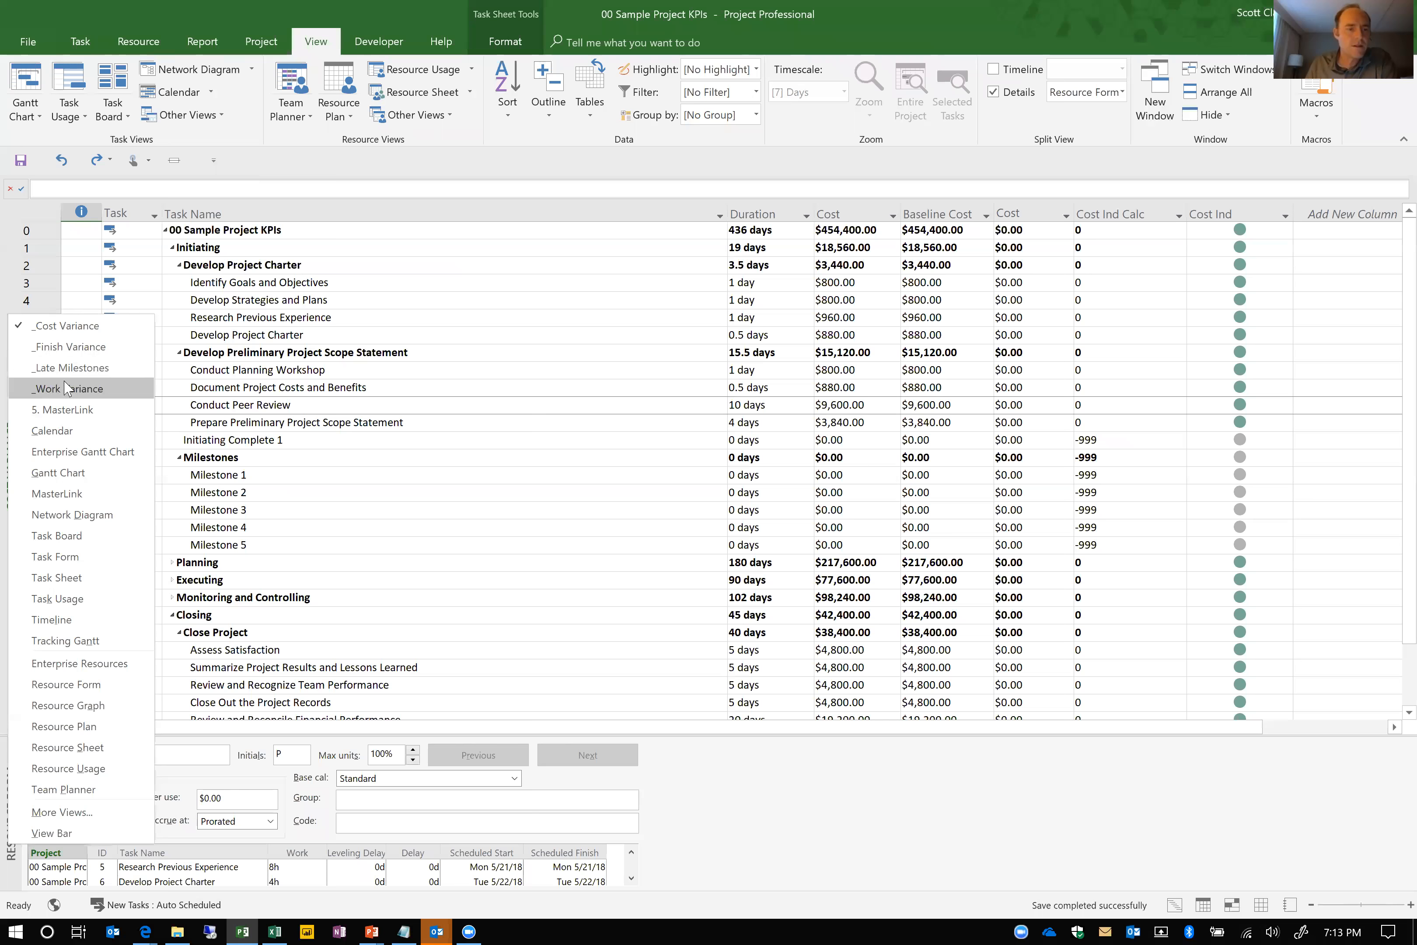
click(67, 367)
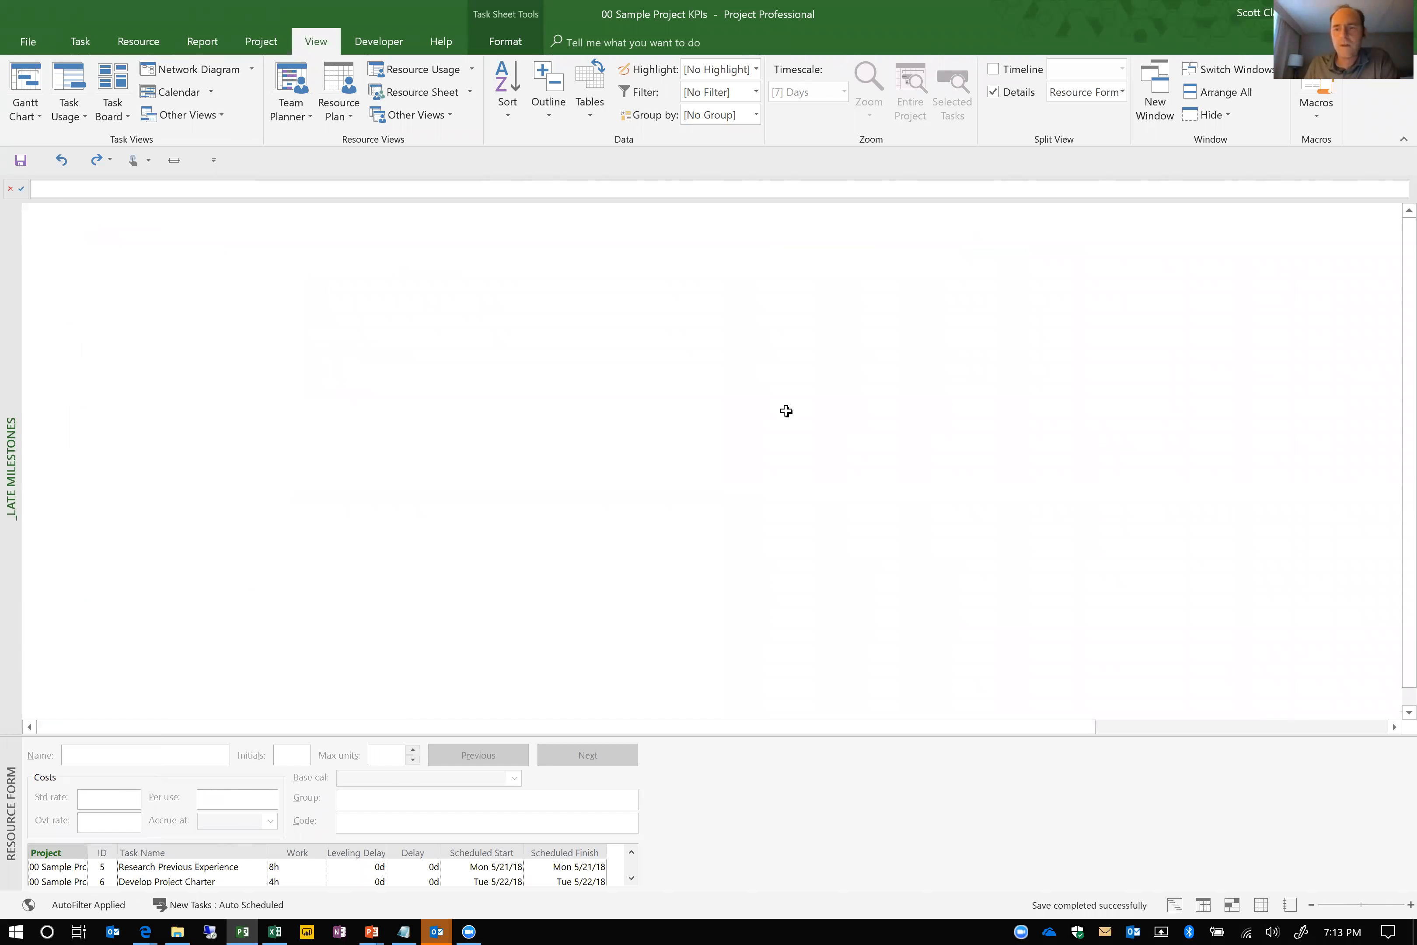
Set the finish date of Milestone 1 to 6/1/18
click(309, 316)
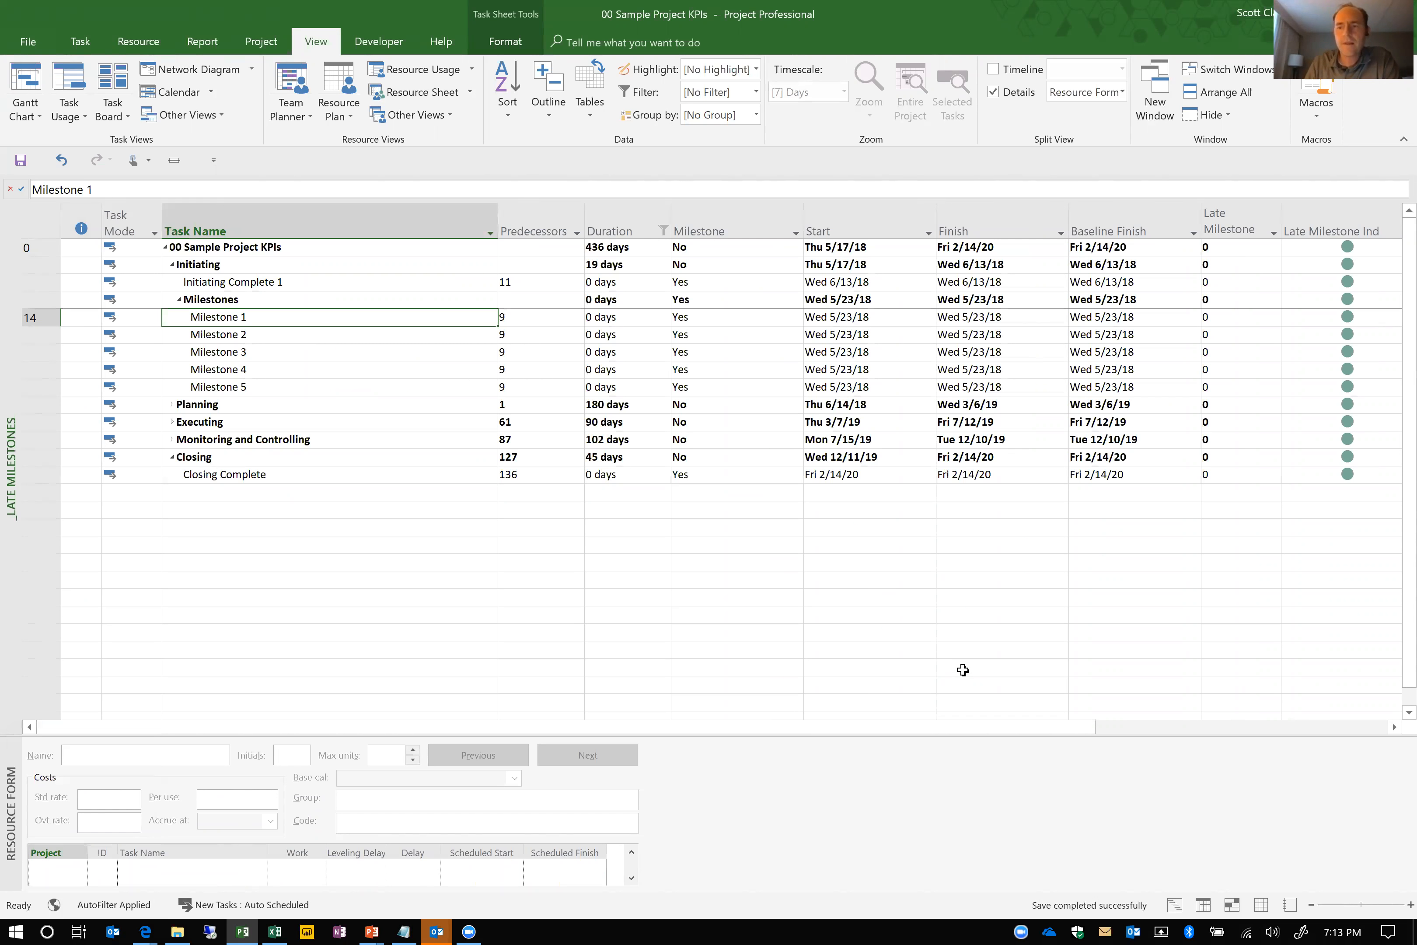
key(Right)
key(Right)
key(Right)
key(Right)
key(Right)
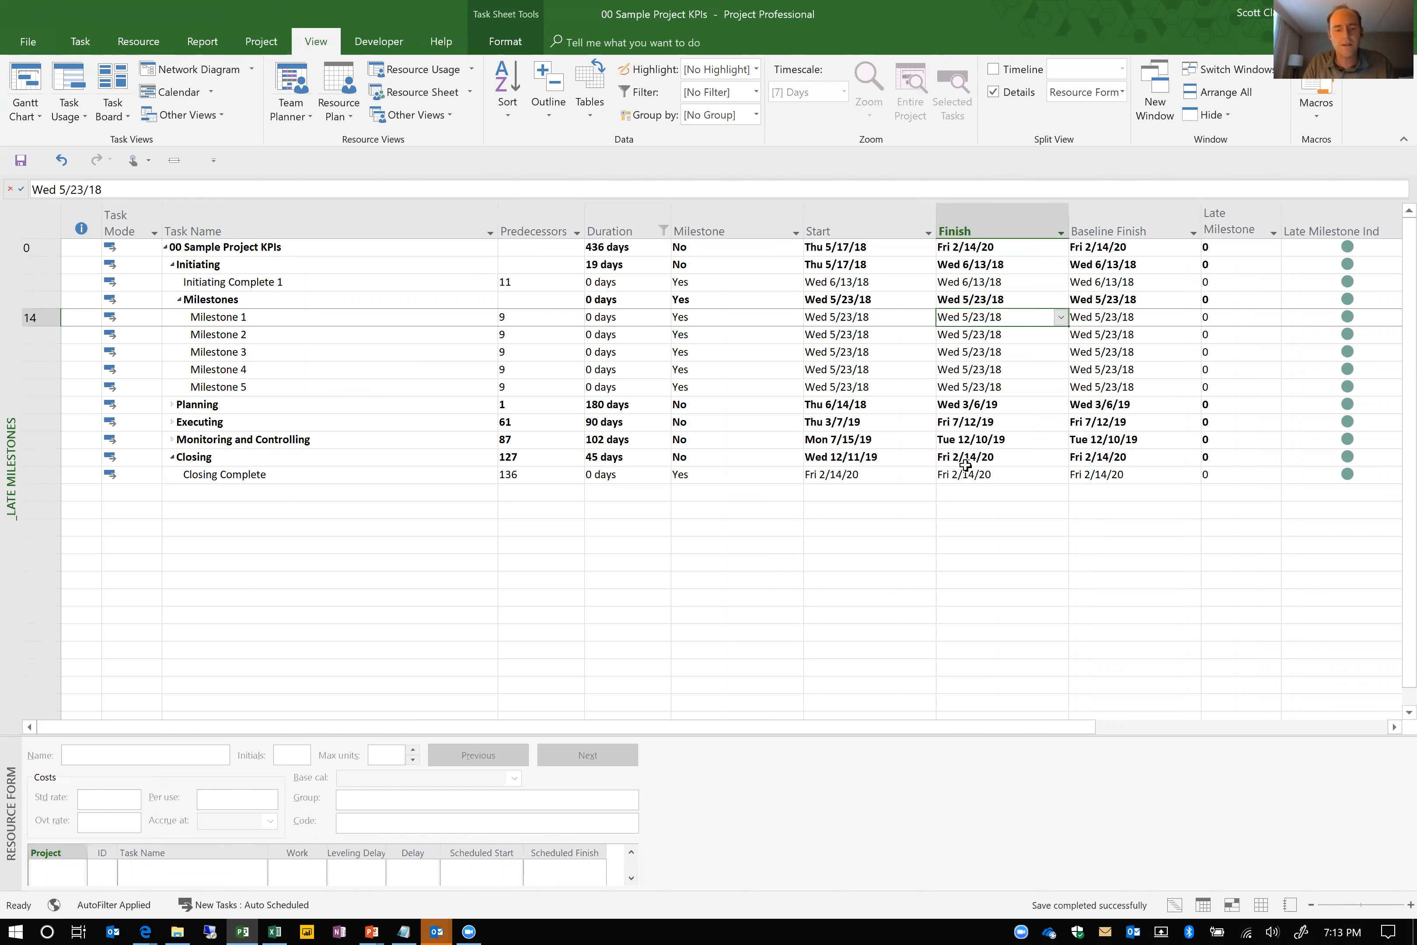
text(6/)
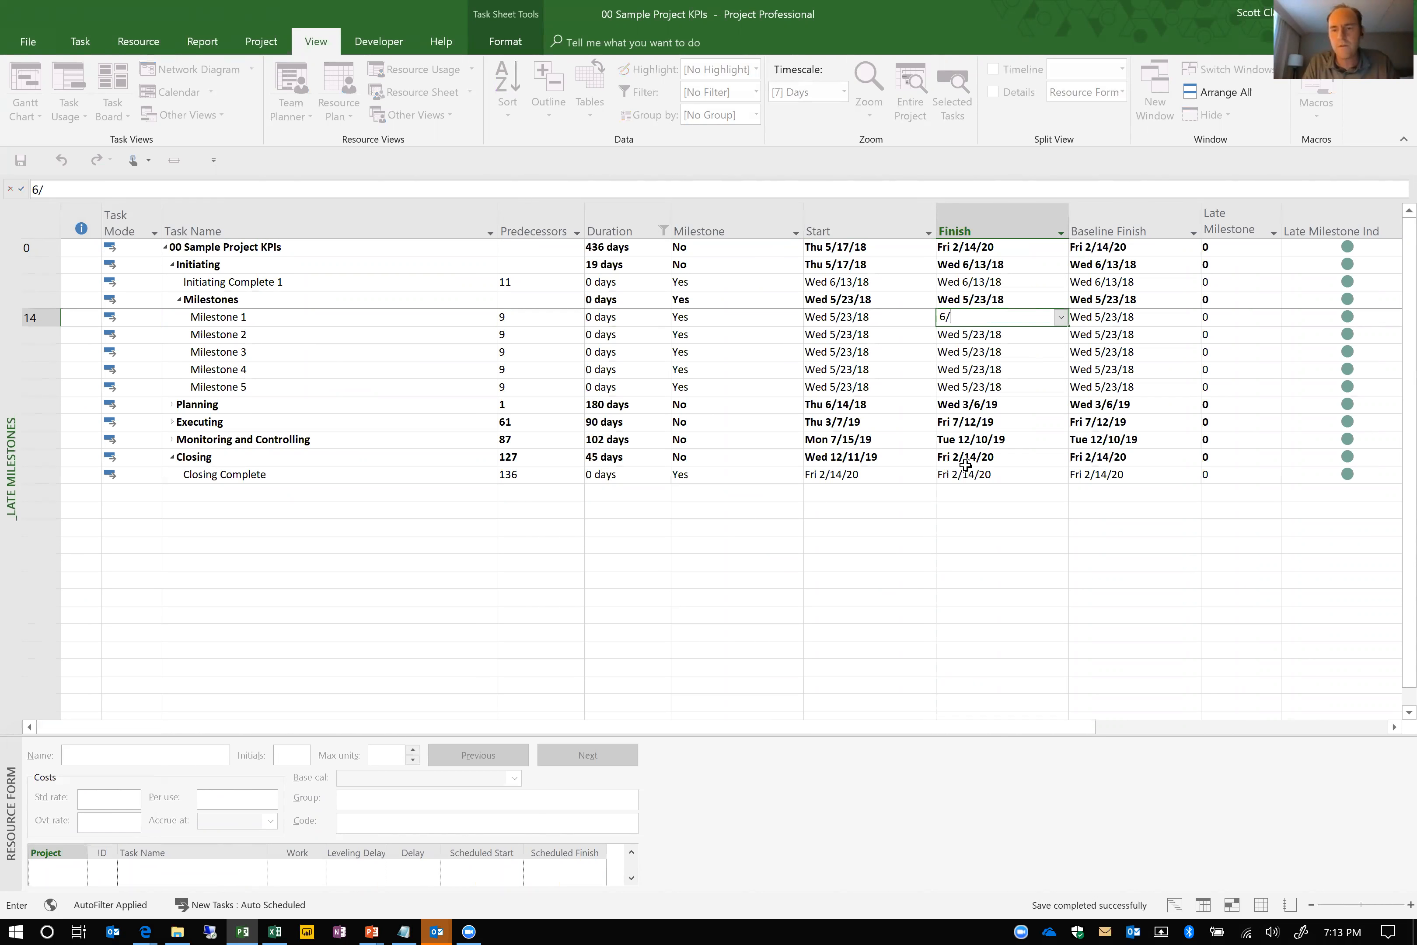
text(1/18)
key(Return)
key(Up)
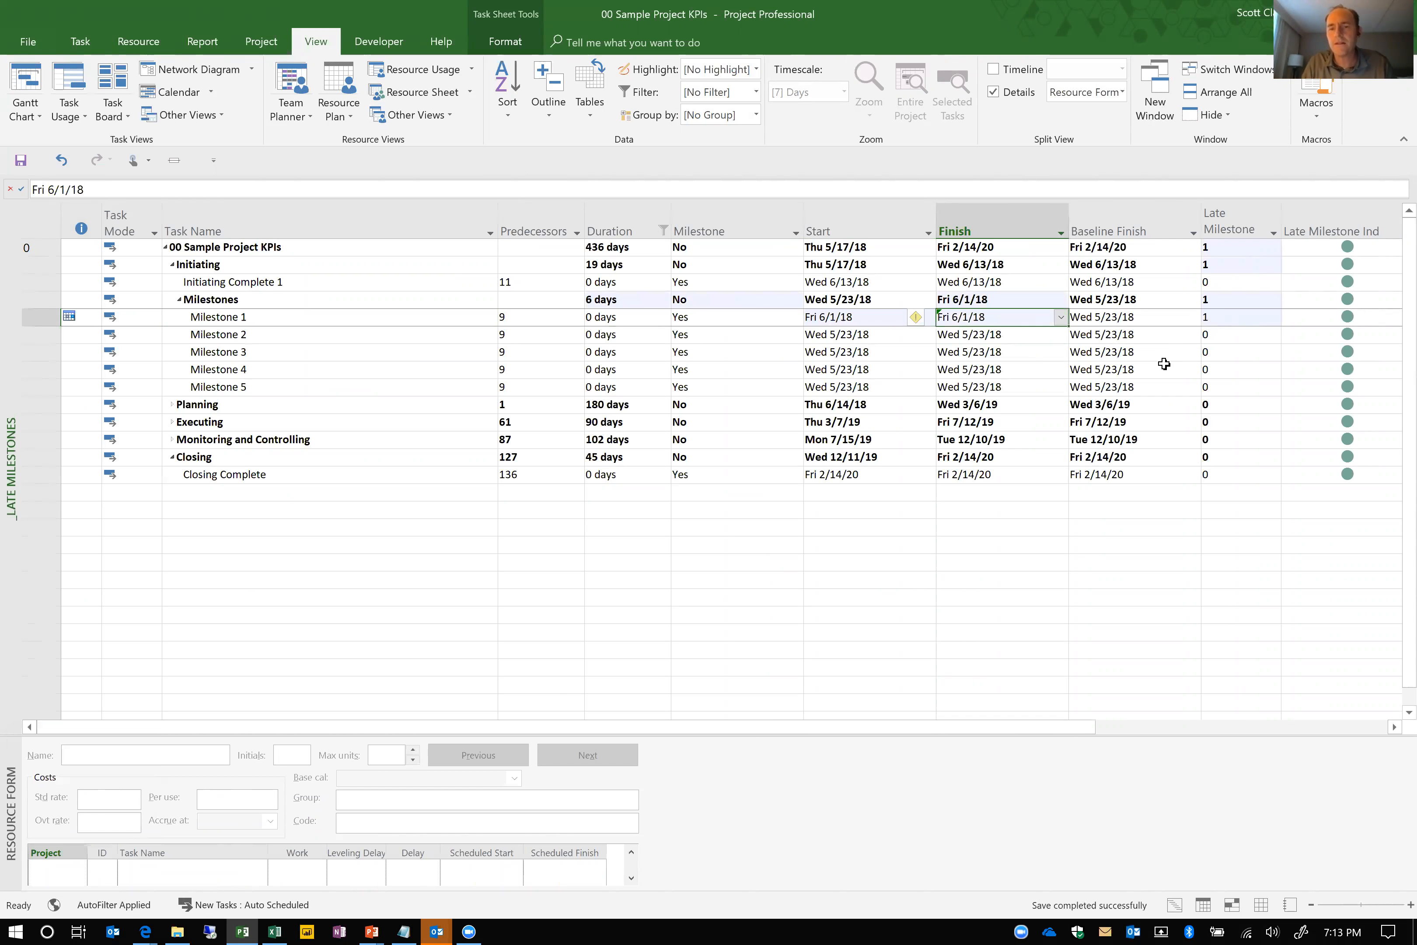
Paste the 6/1/18 finish date of Milestone 1 into Milestones 2 through 5
key(Down)
text(Fri 6/1/18)
key(Down)
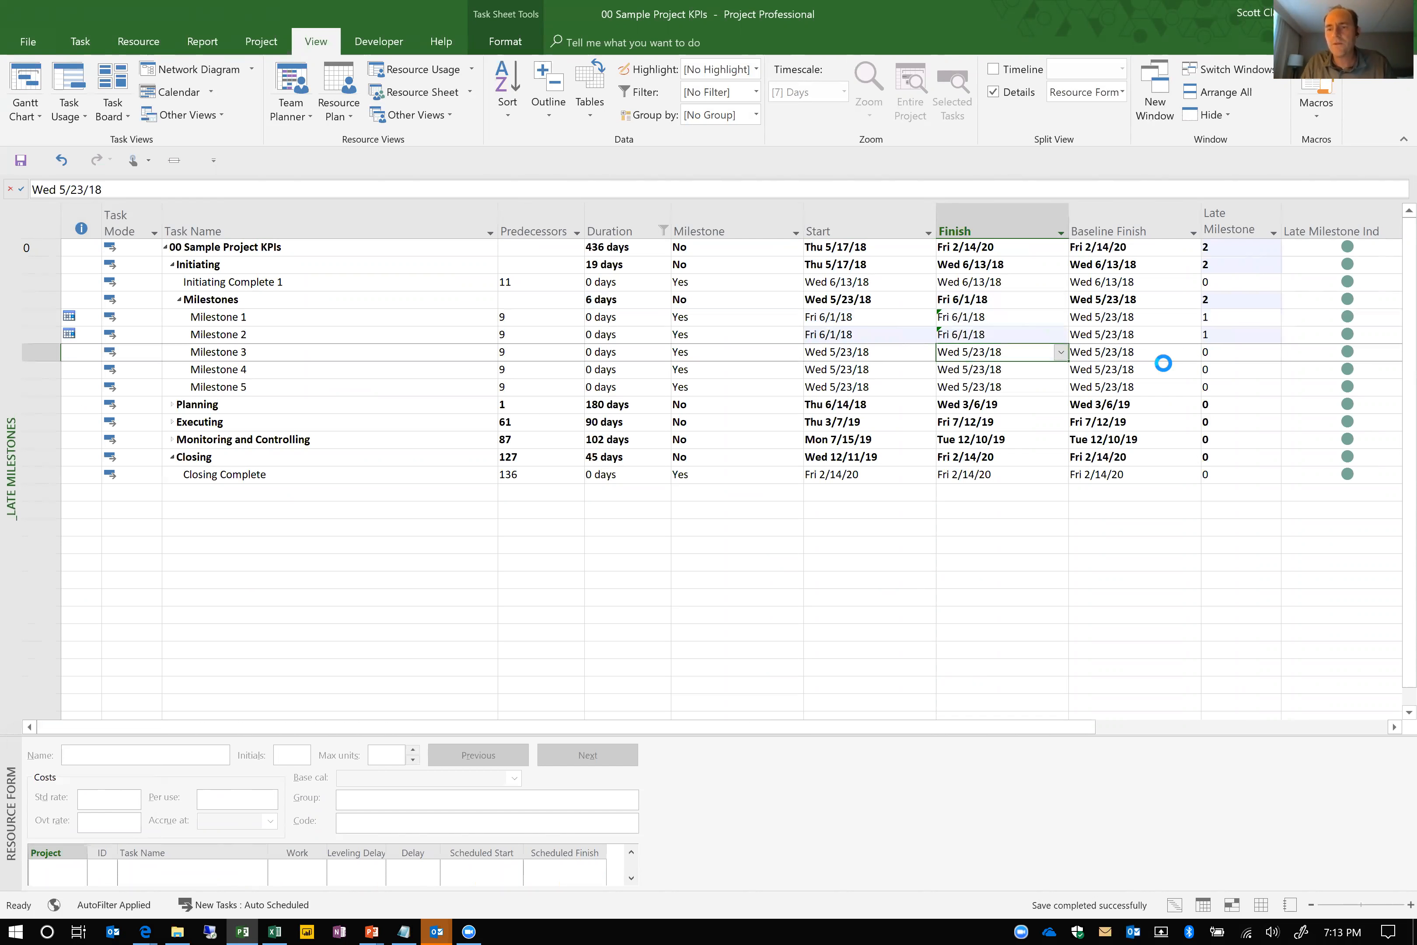
text(Fri 6/1/18)
key(Down)
text(Fri 6/1/18)
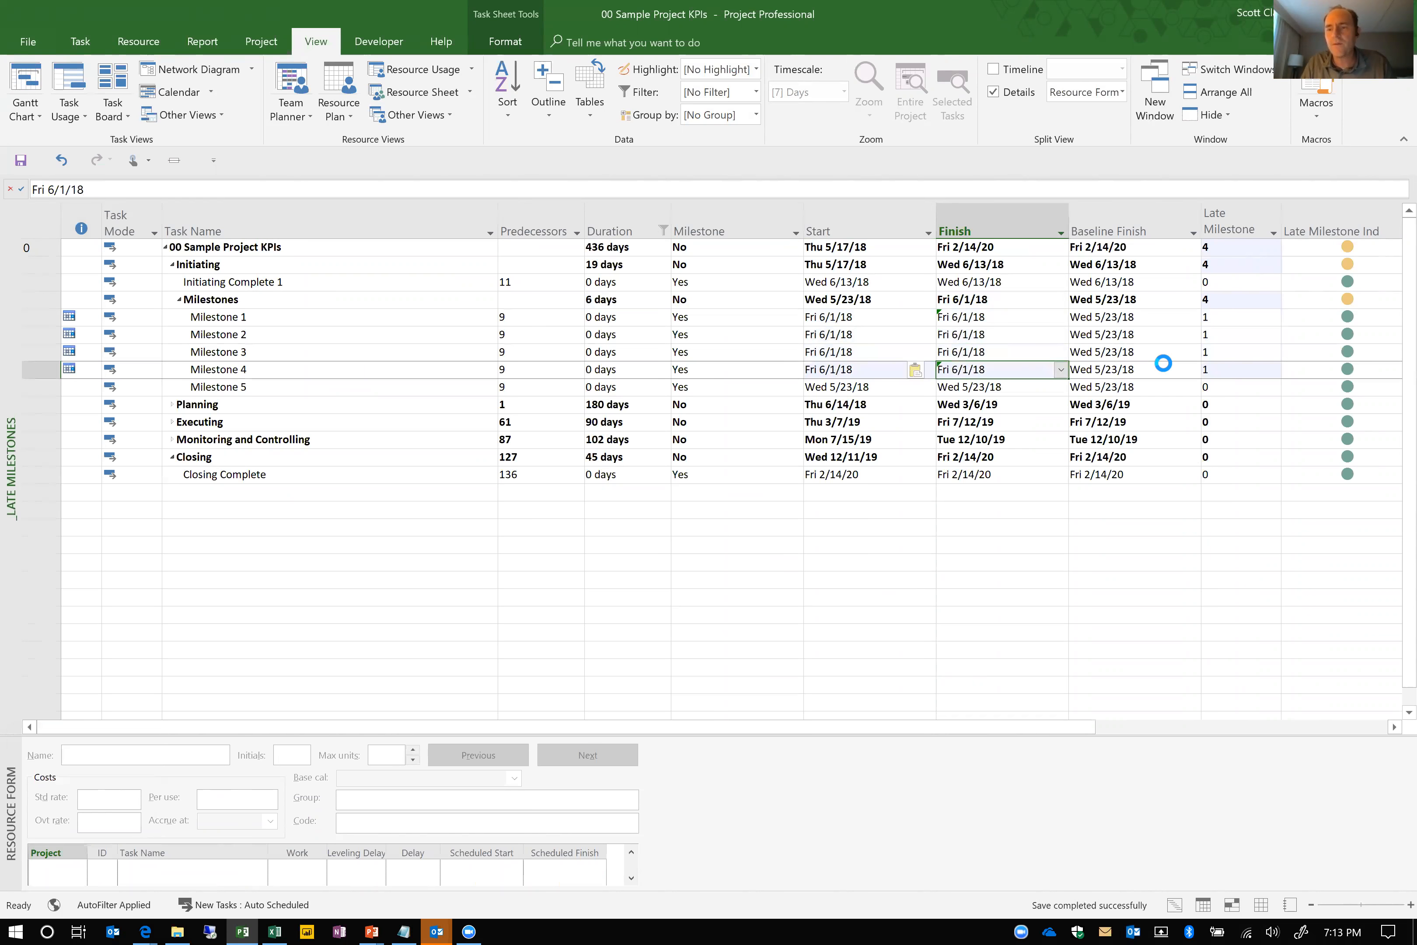
key(Down)
text(Fri 6/1/18)
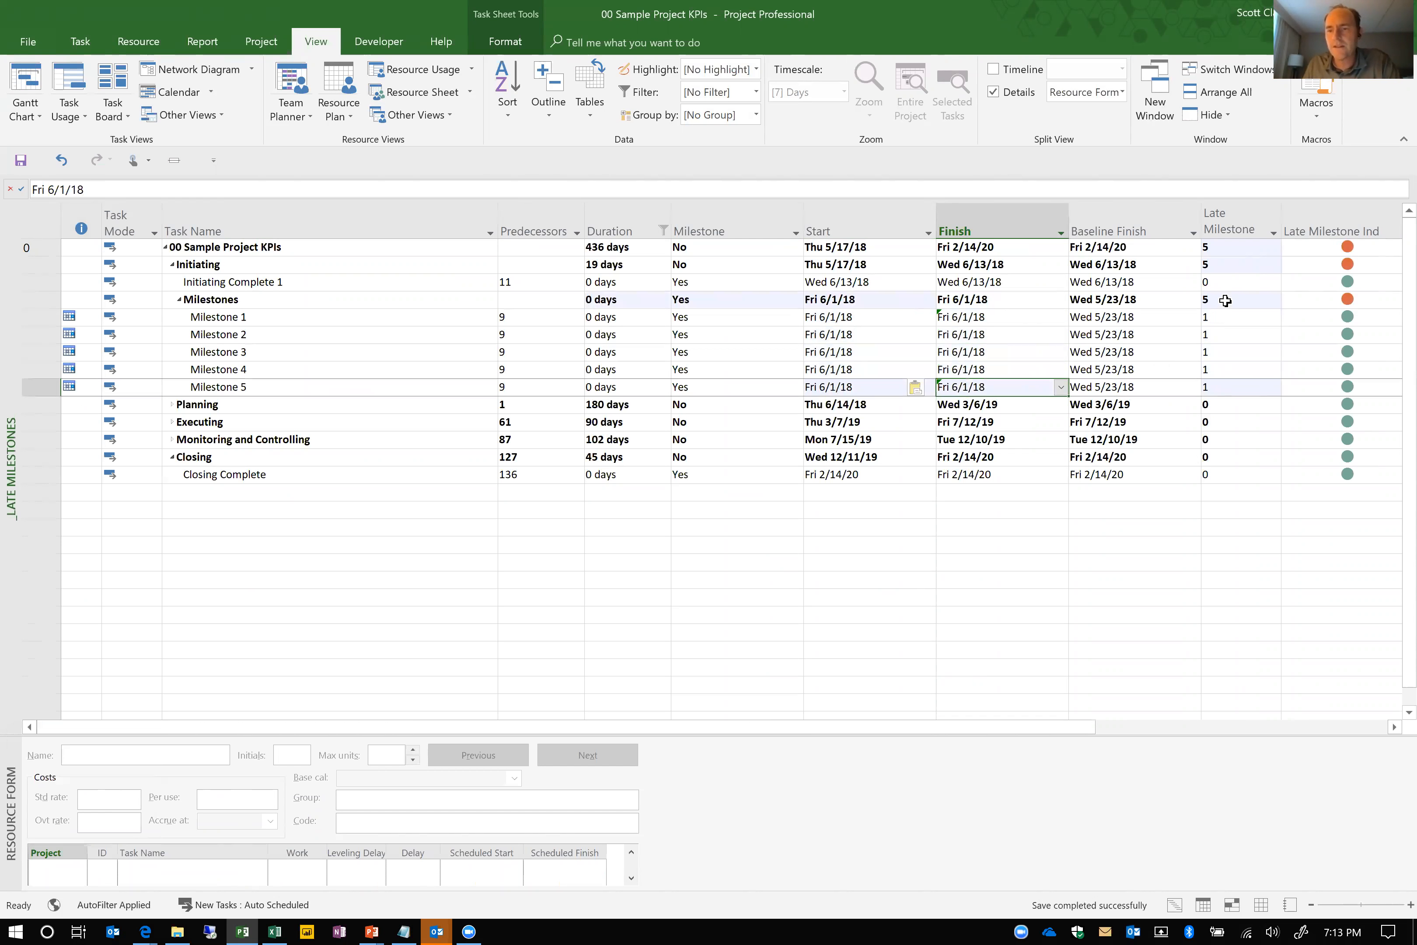
Review the formula behind the Late Milestone Count custom field without editing it, and close the field settings
click(1241, 226)
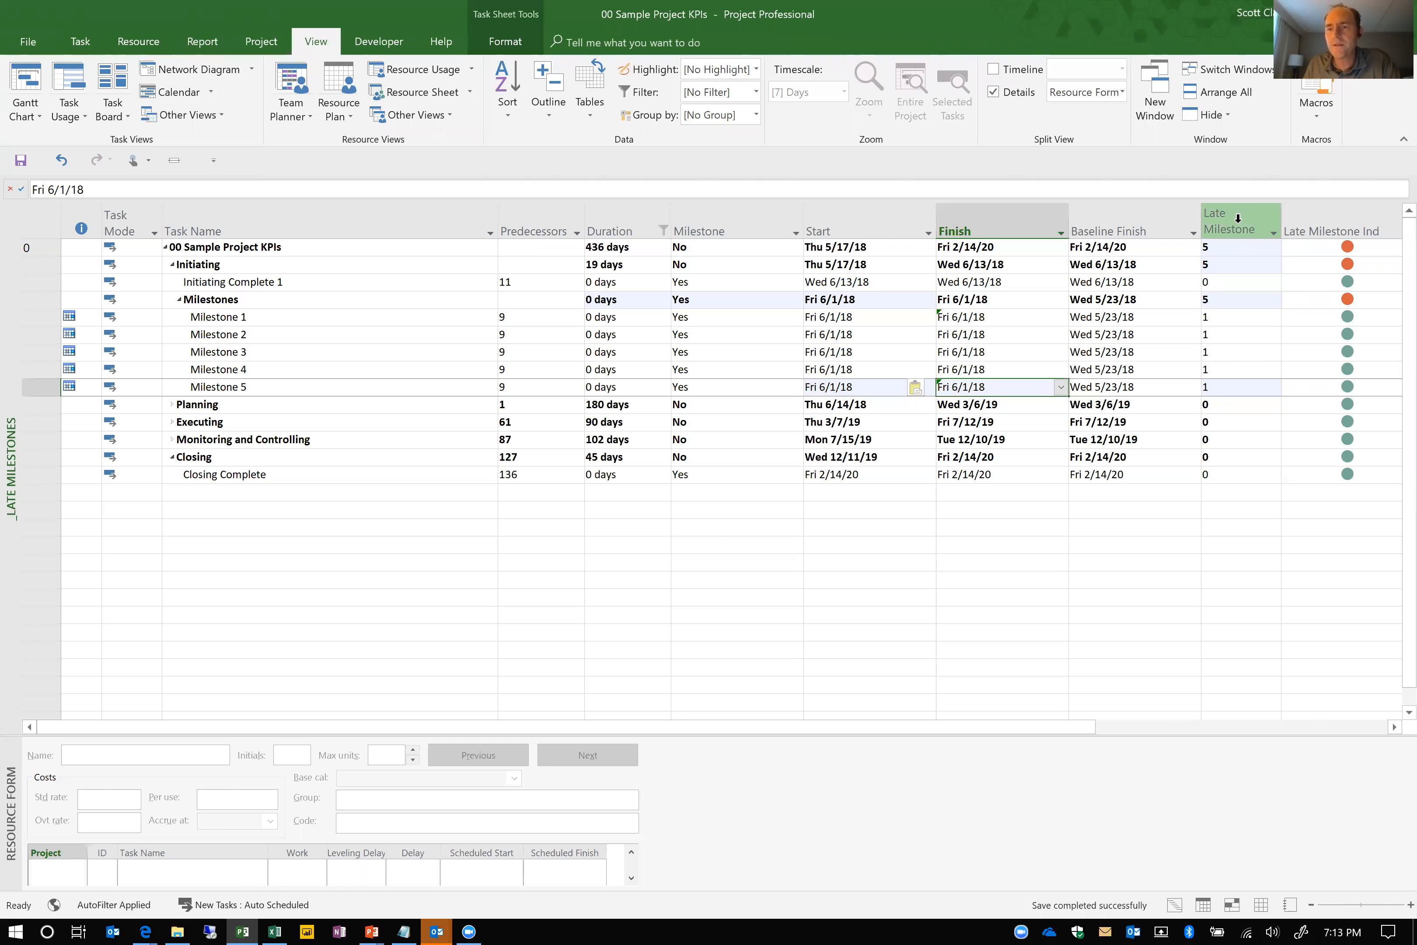
right_click(1241, 225)
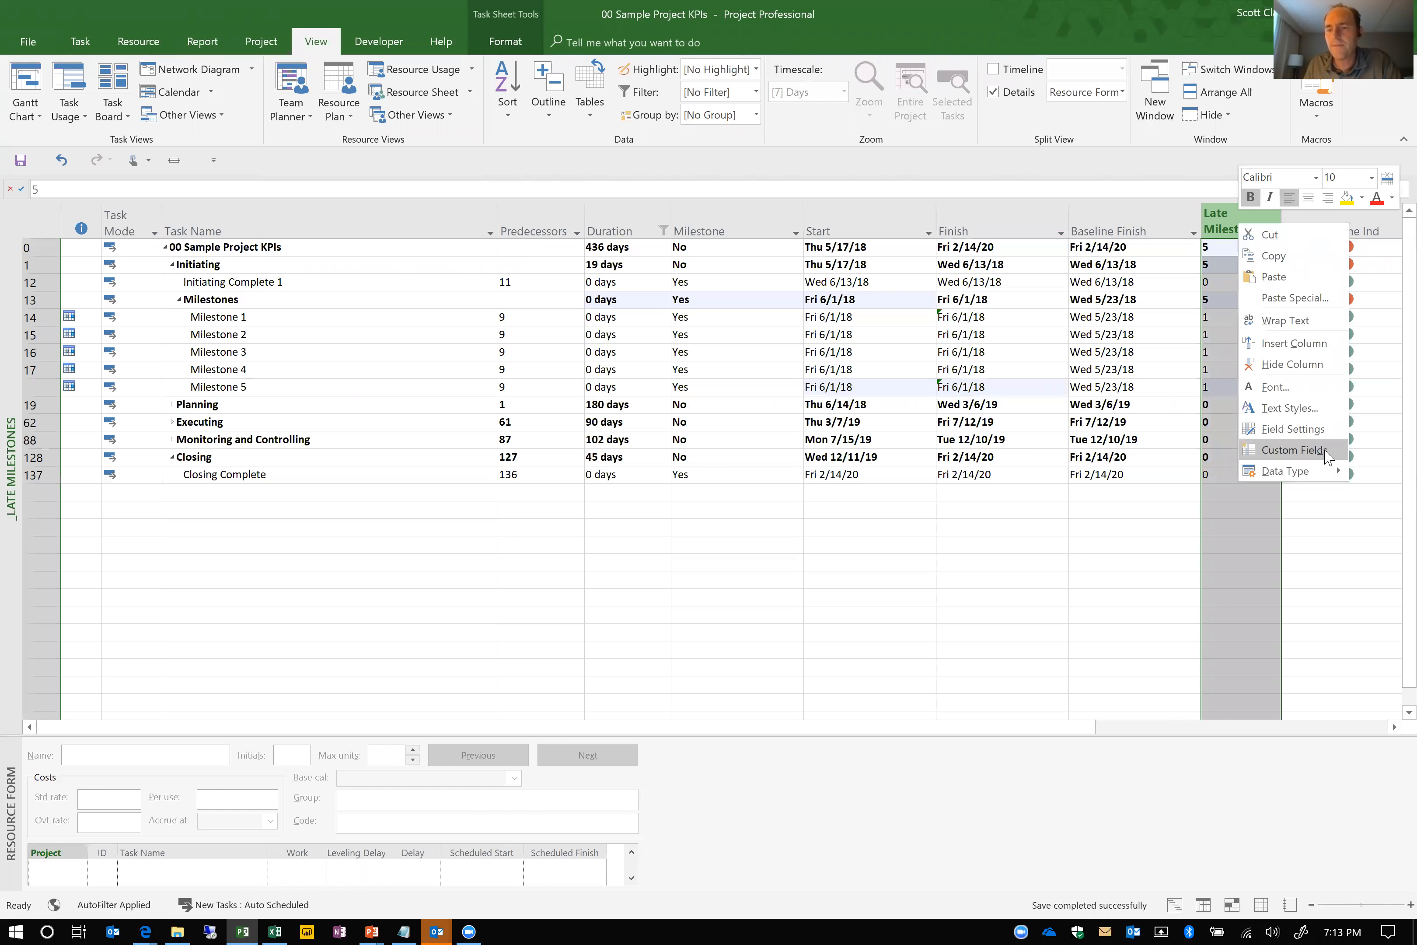
click(1294, 450)
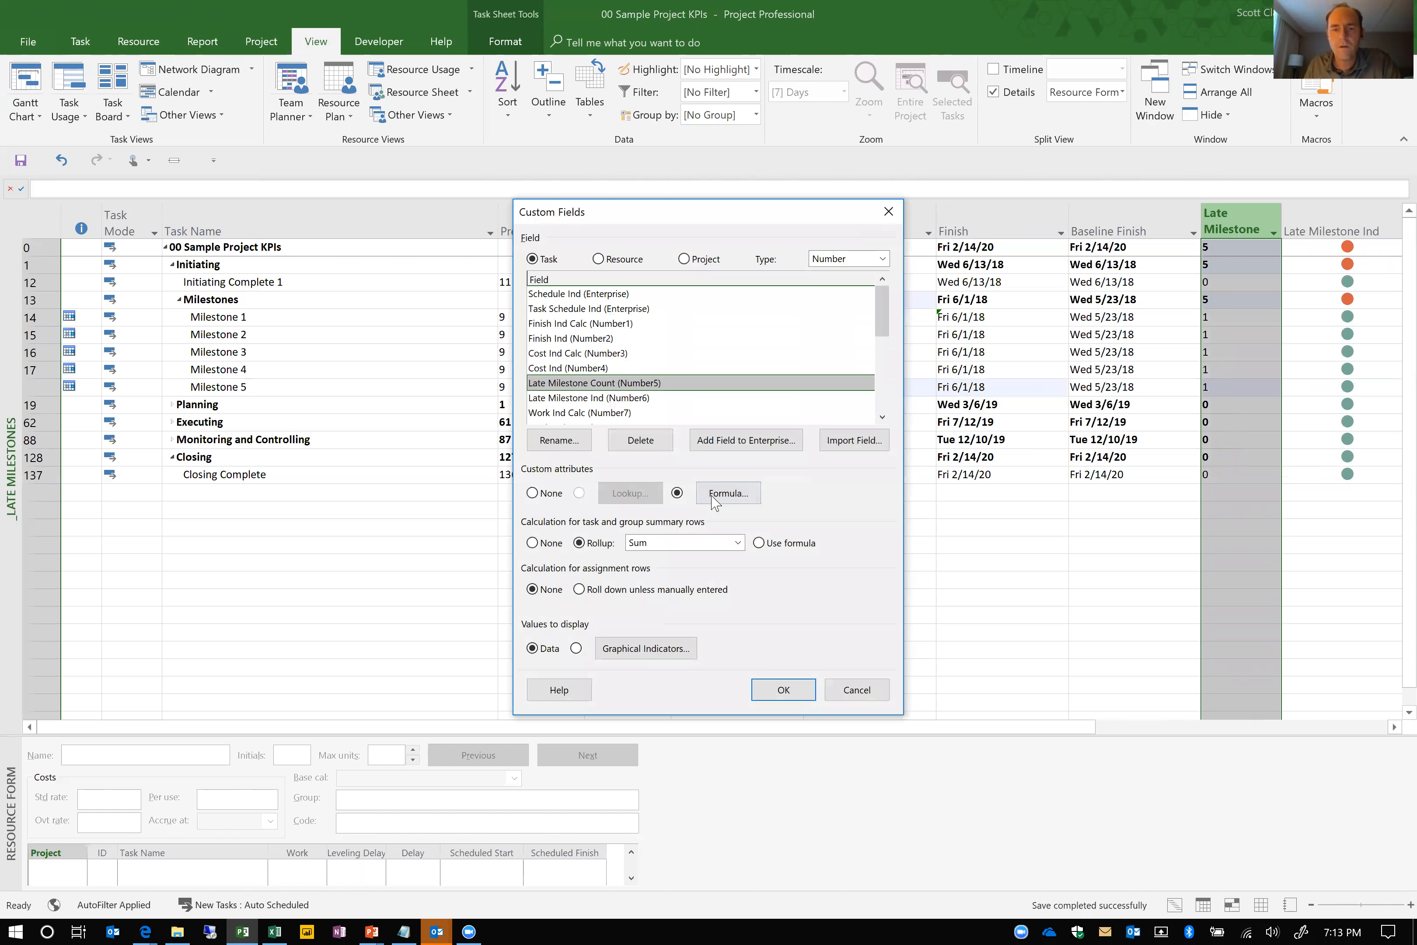
click(727, 493)
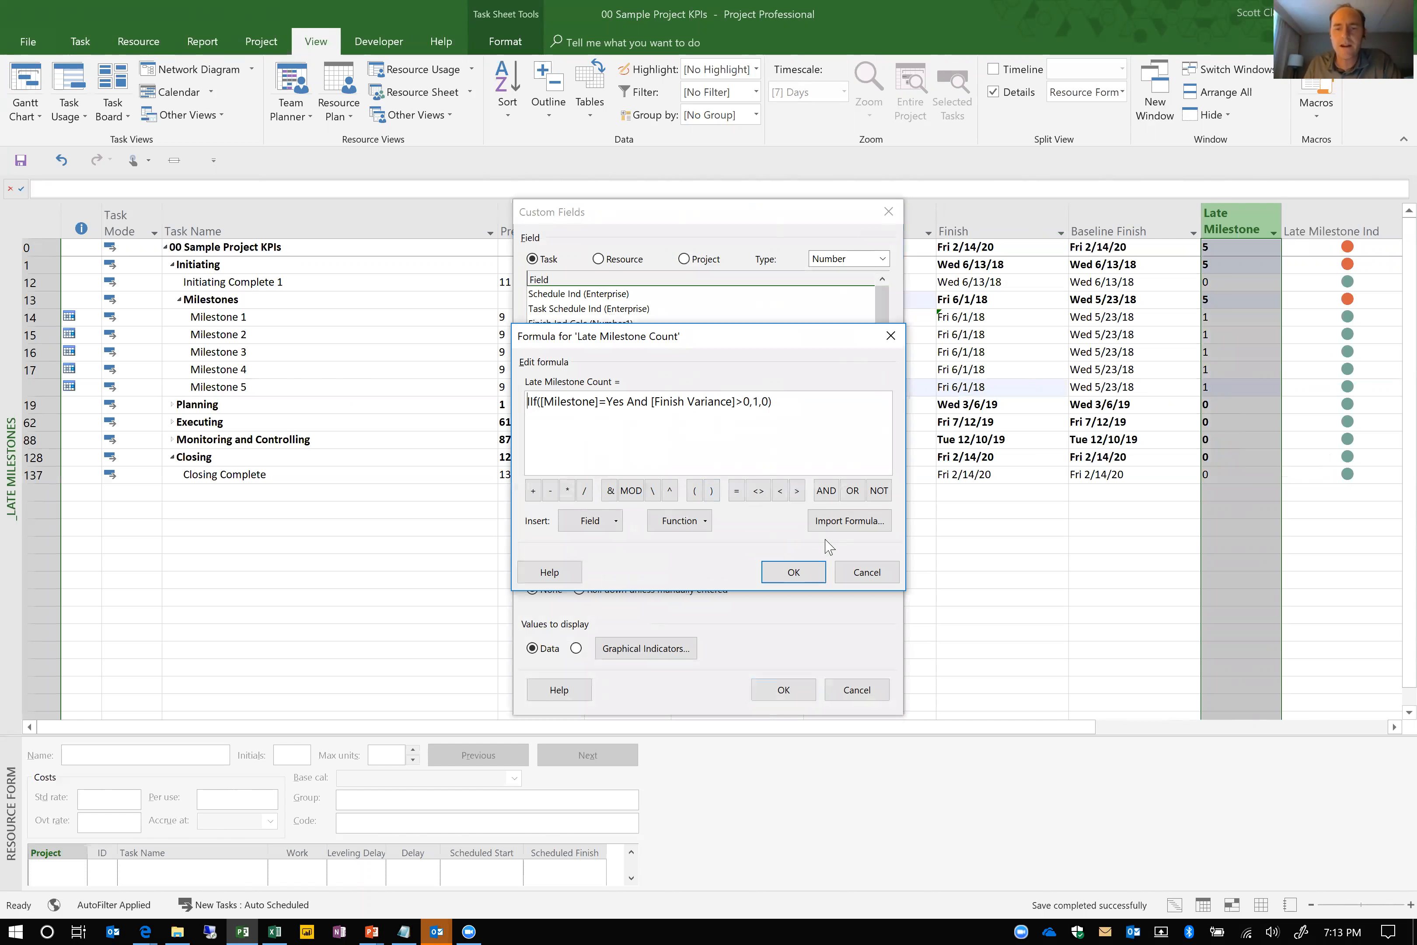
click(864, 576)
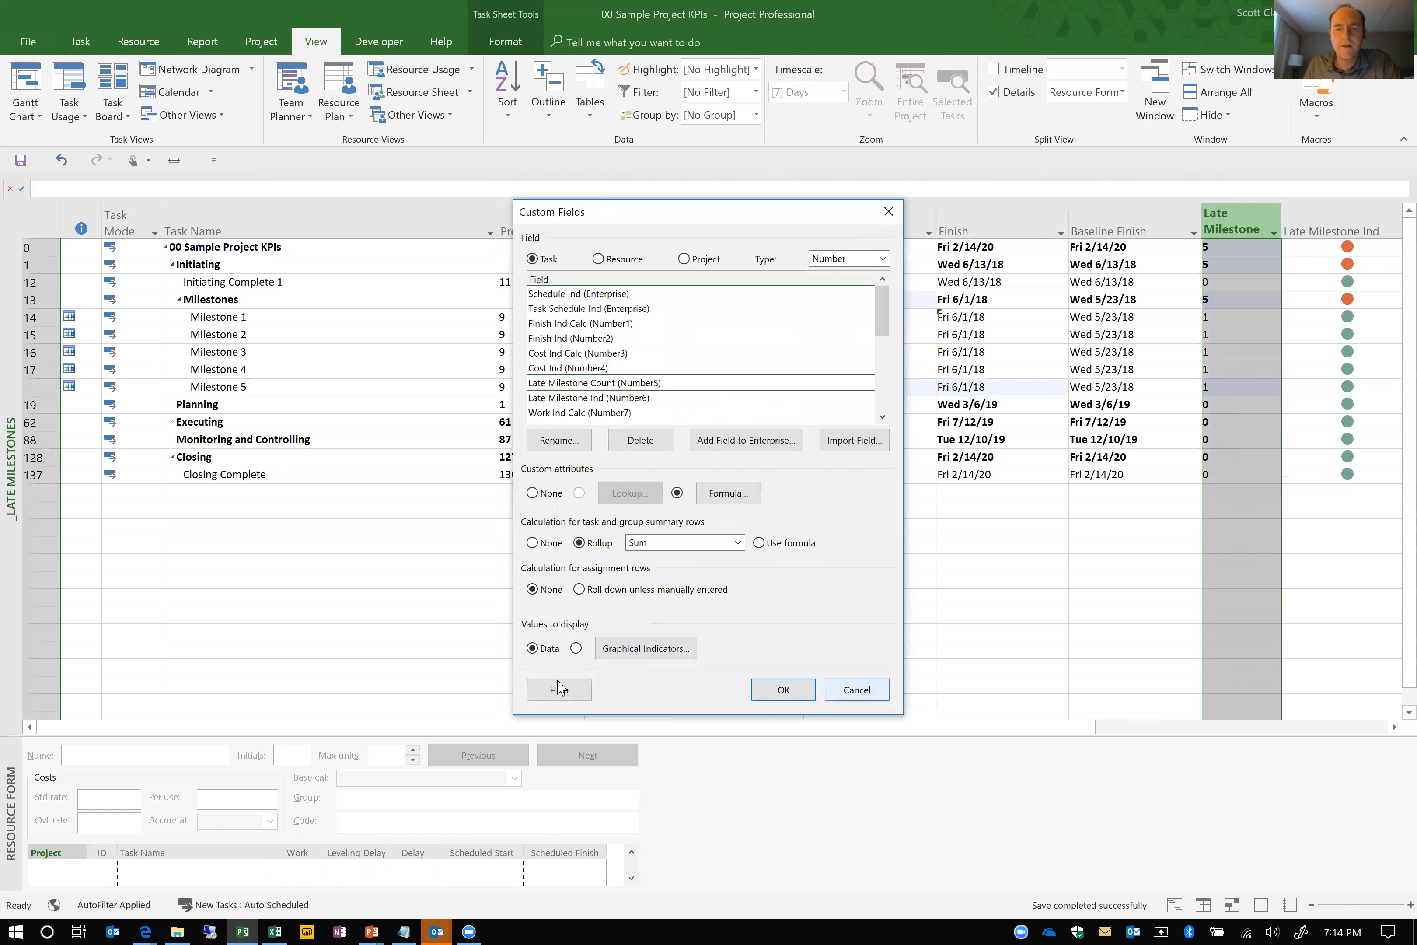
click(783, 689)
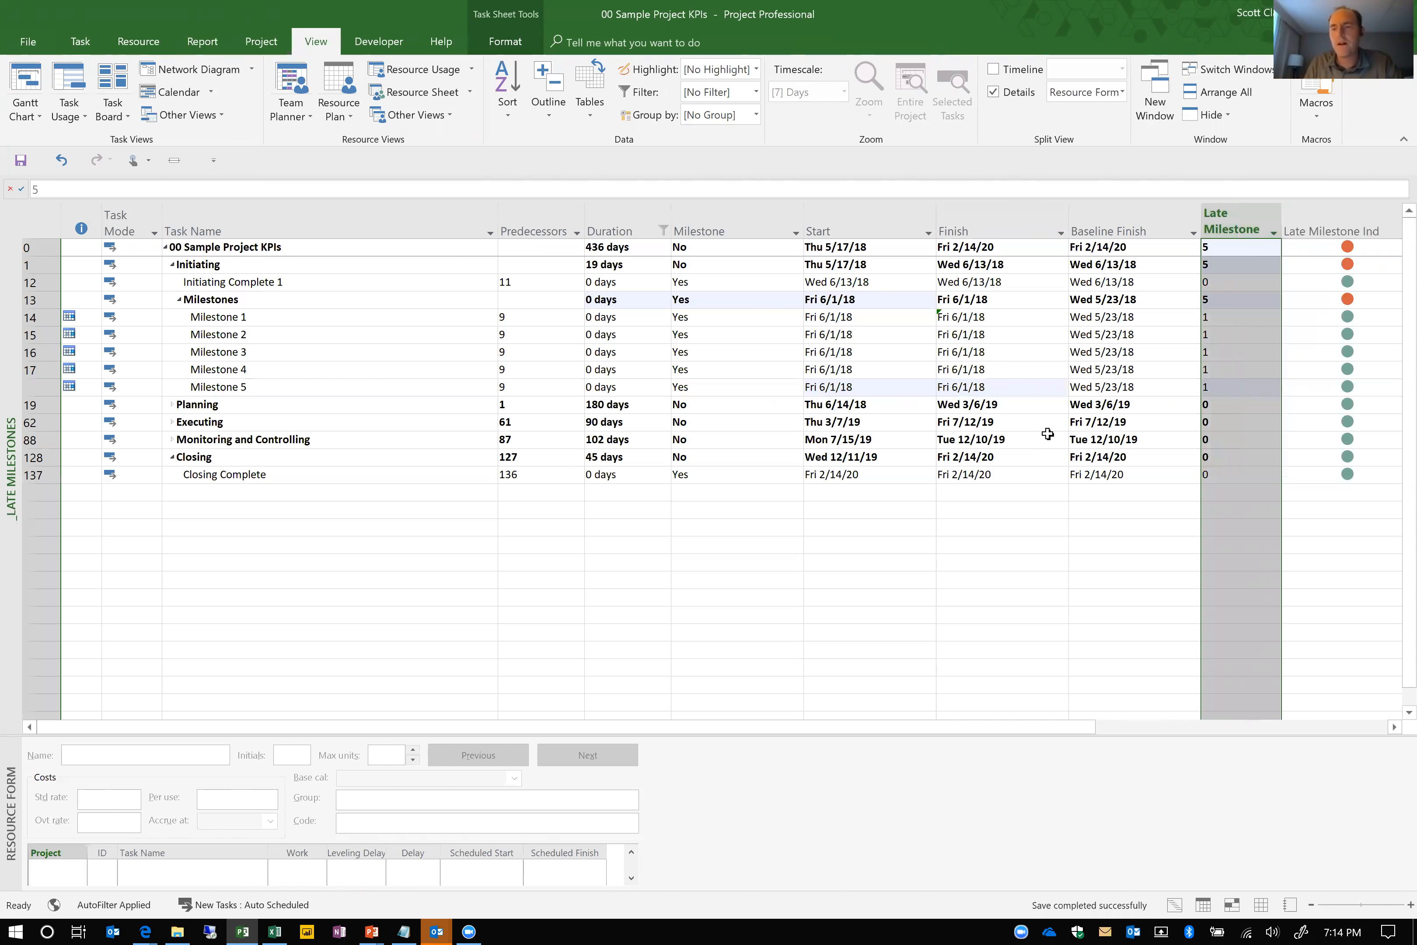
Review the formula behind the Past Due Milestone Count custom field and close its settings without making changes
key(Right)
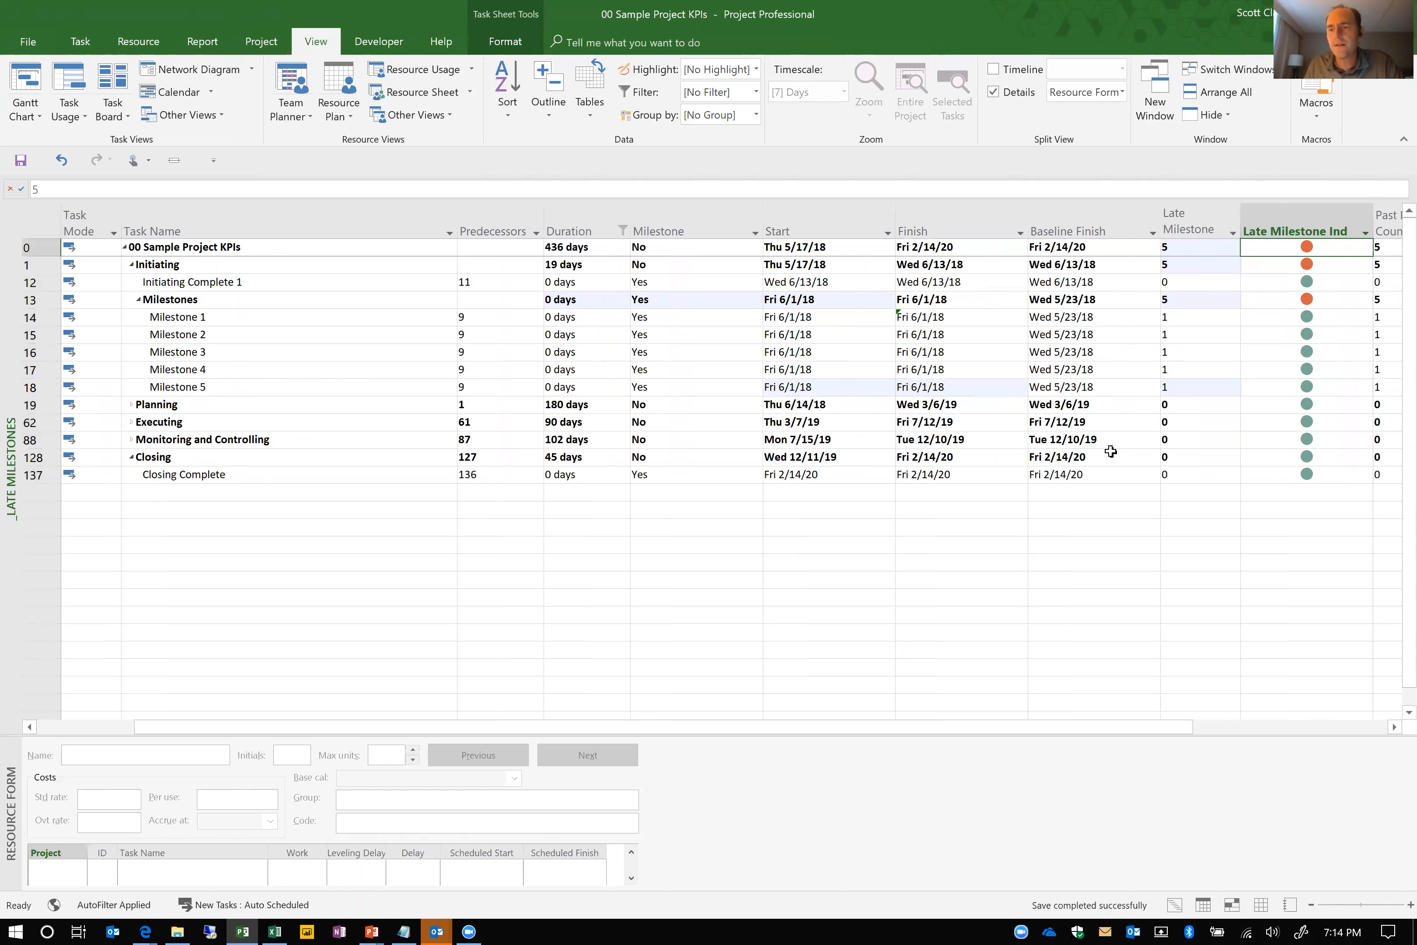
key(Right)
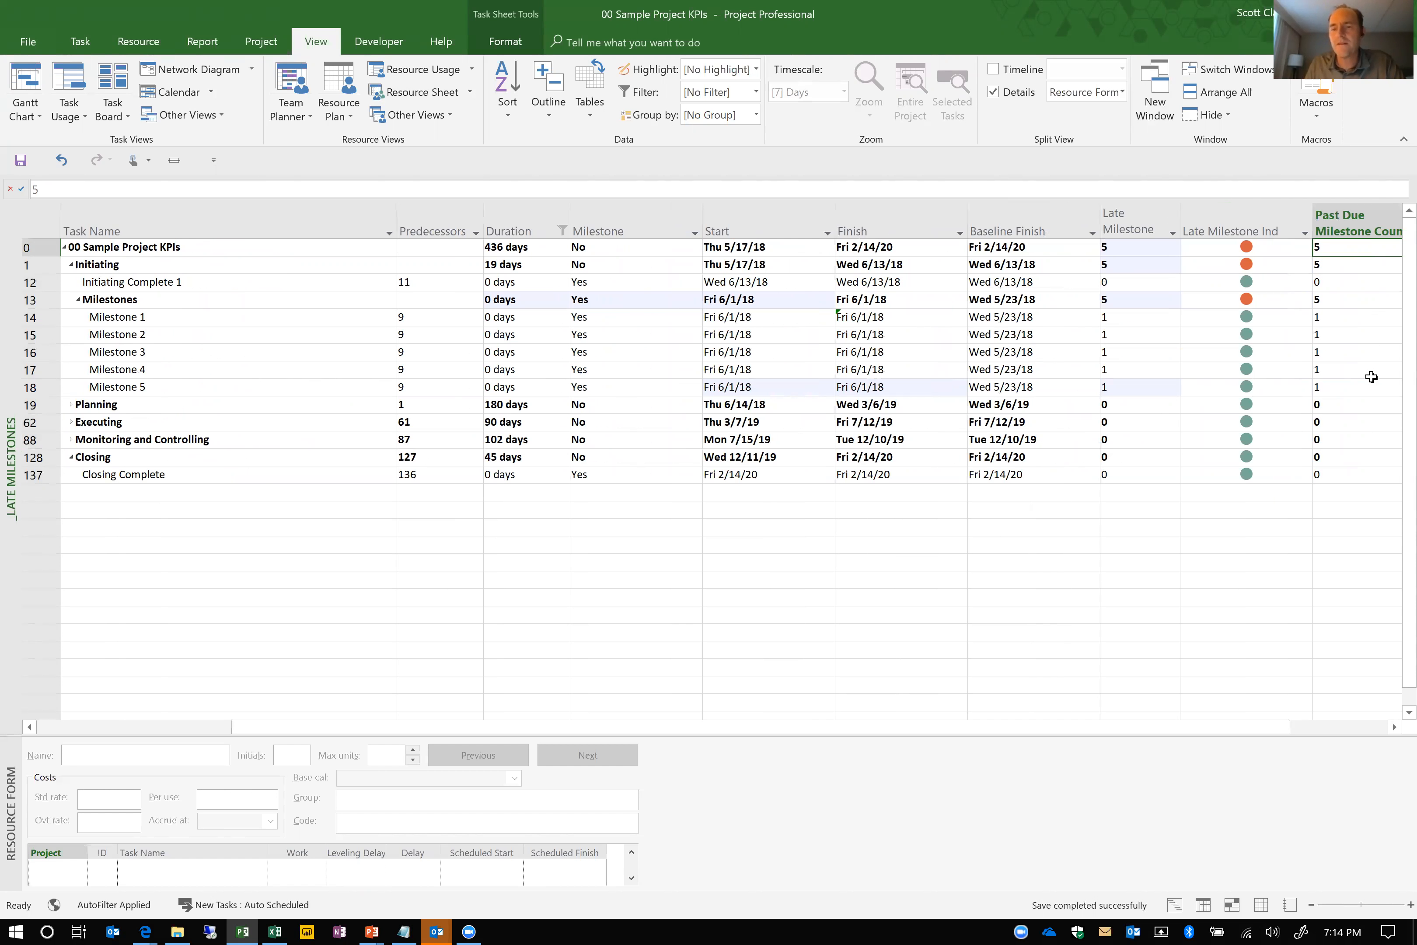
right_click(1344, 229)
click(1328, 451)
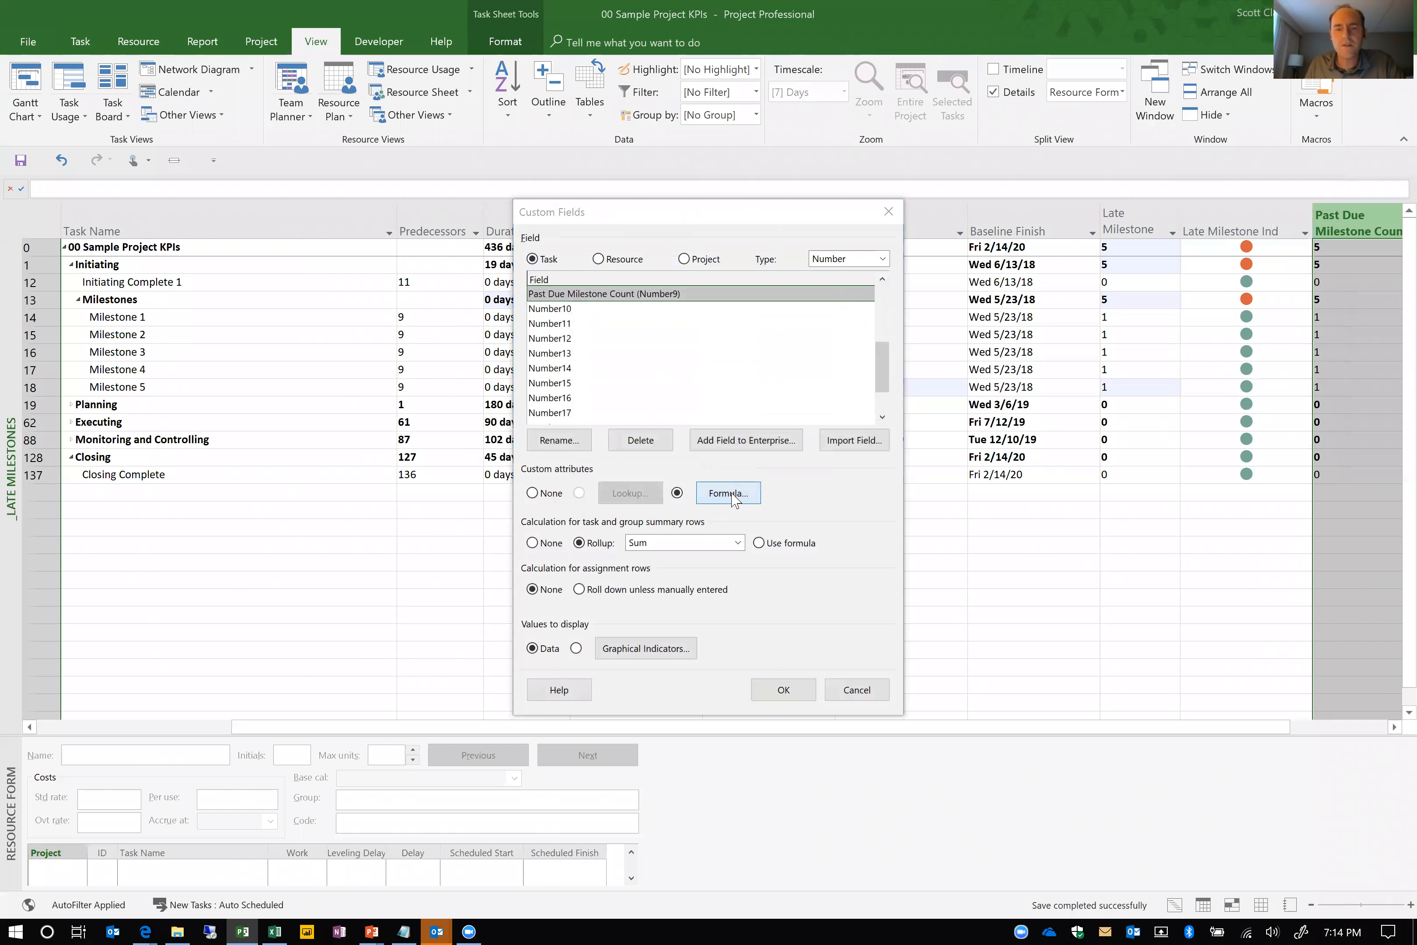
click(732, 494)
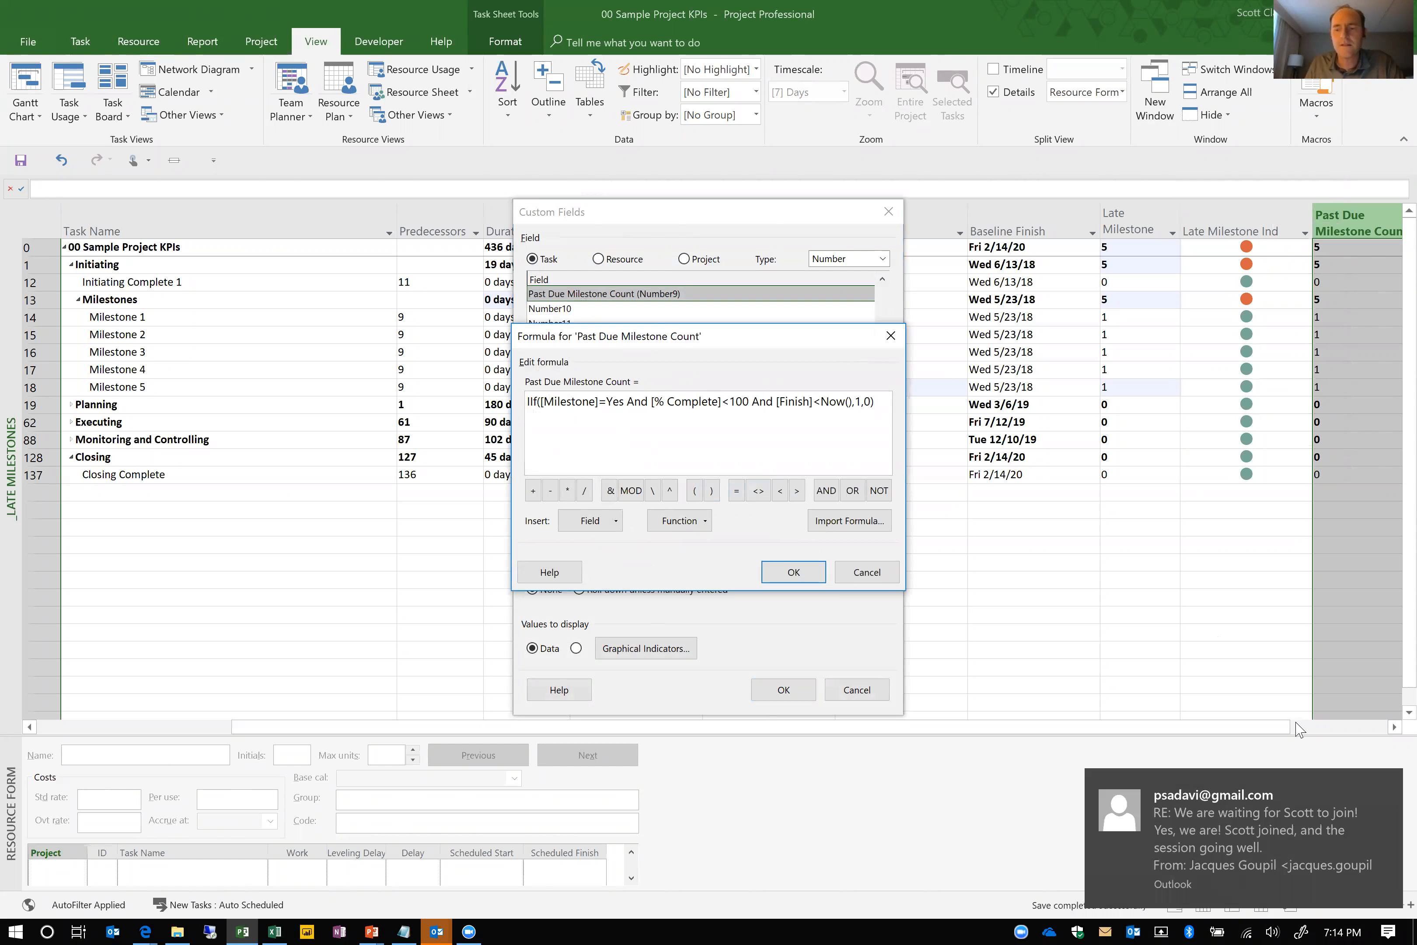
click(1386, 783)
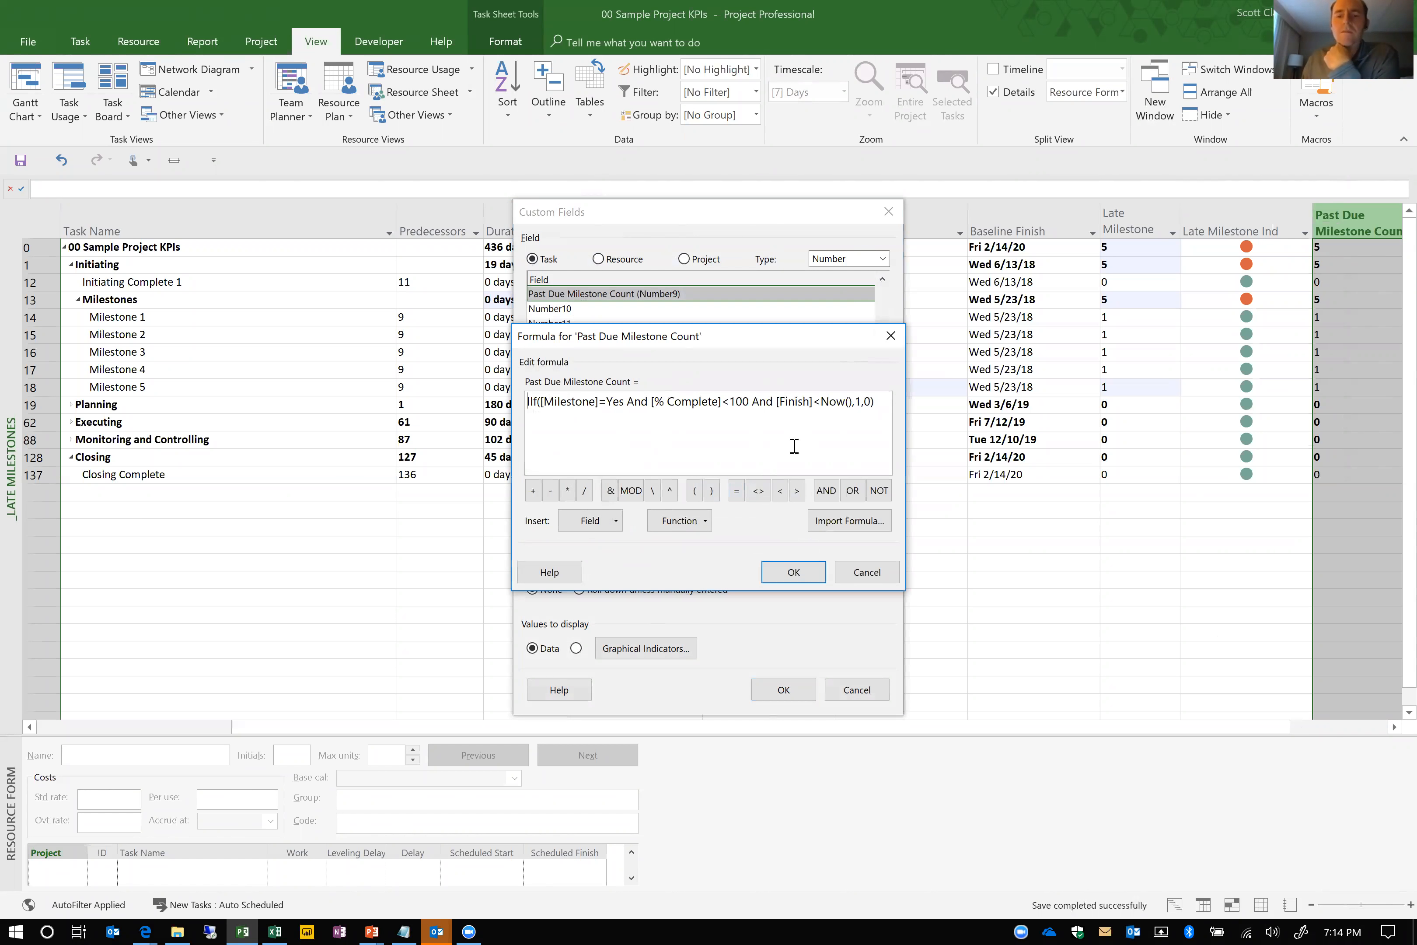
click(868, 573)
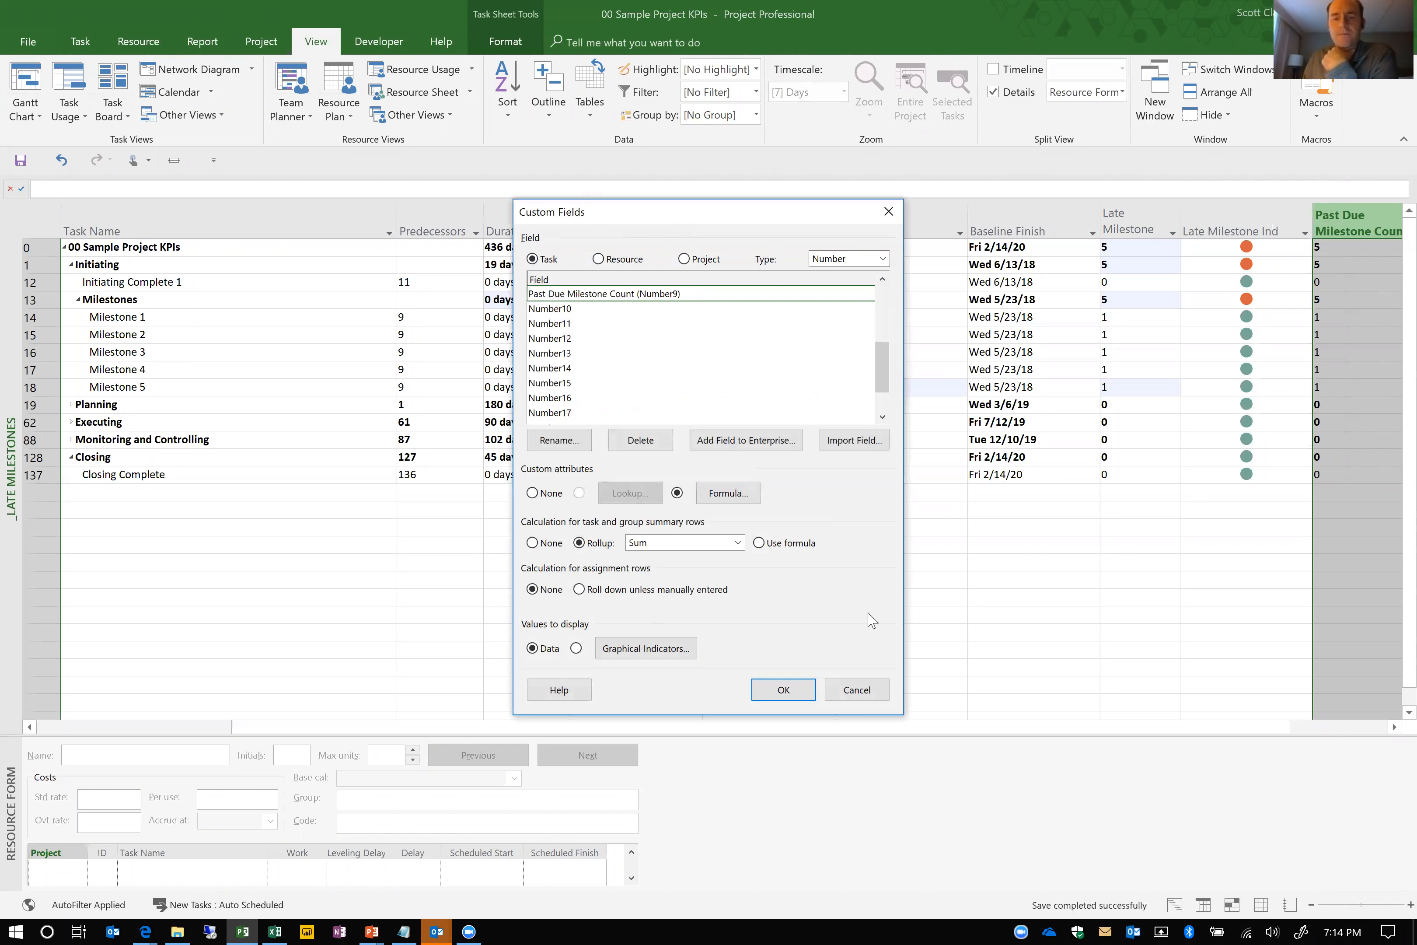
click(857, 690)
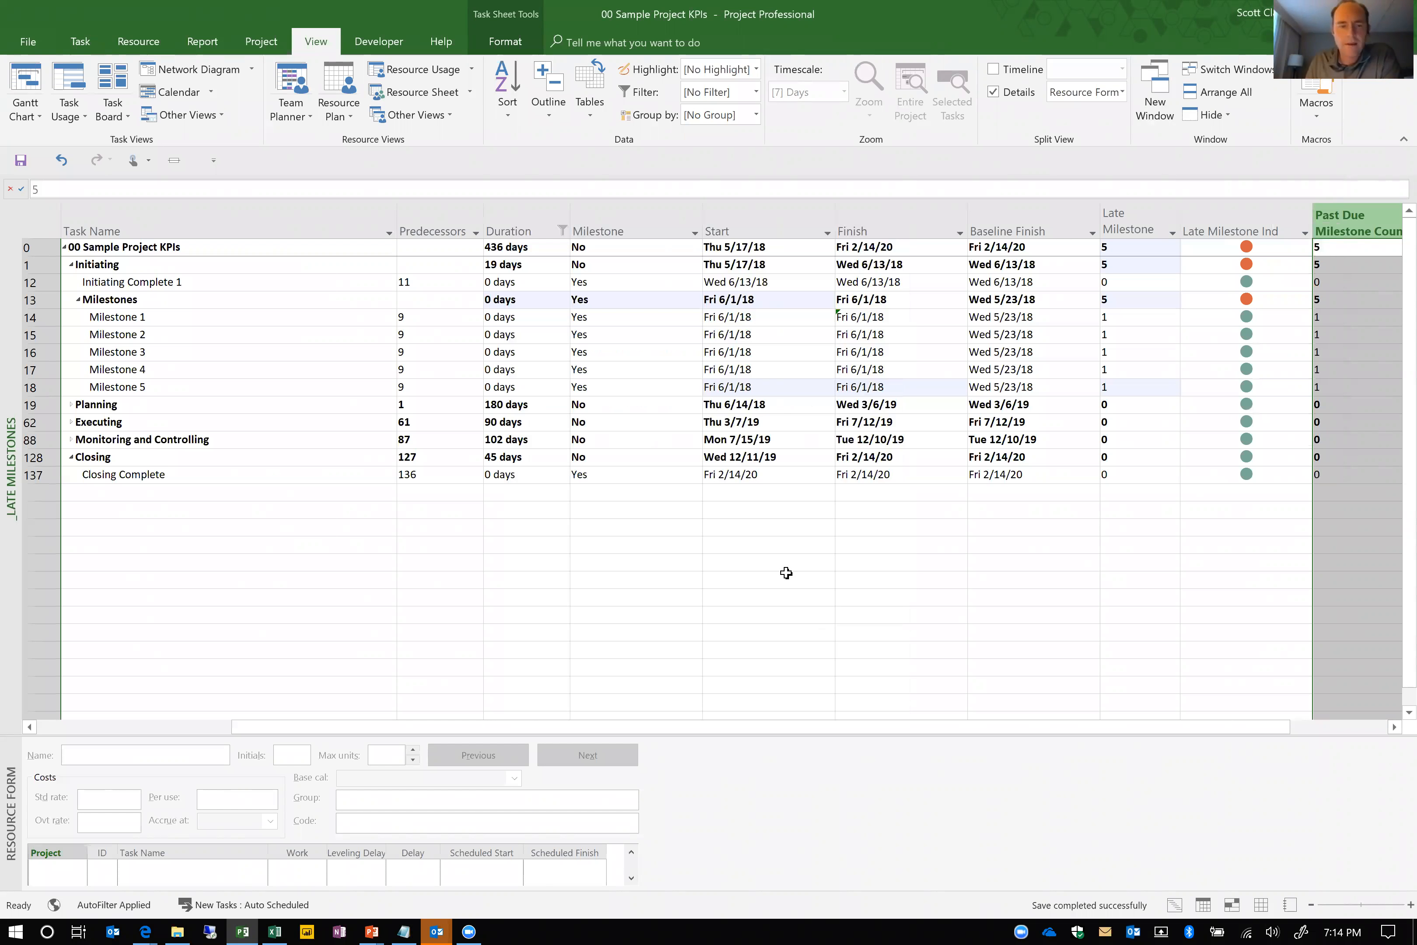
Switch to the PowerPoint slide show and advance through the Project KPI Formula Reference slide to the Demo #2 slide
key(alt+Tab)
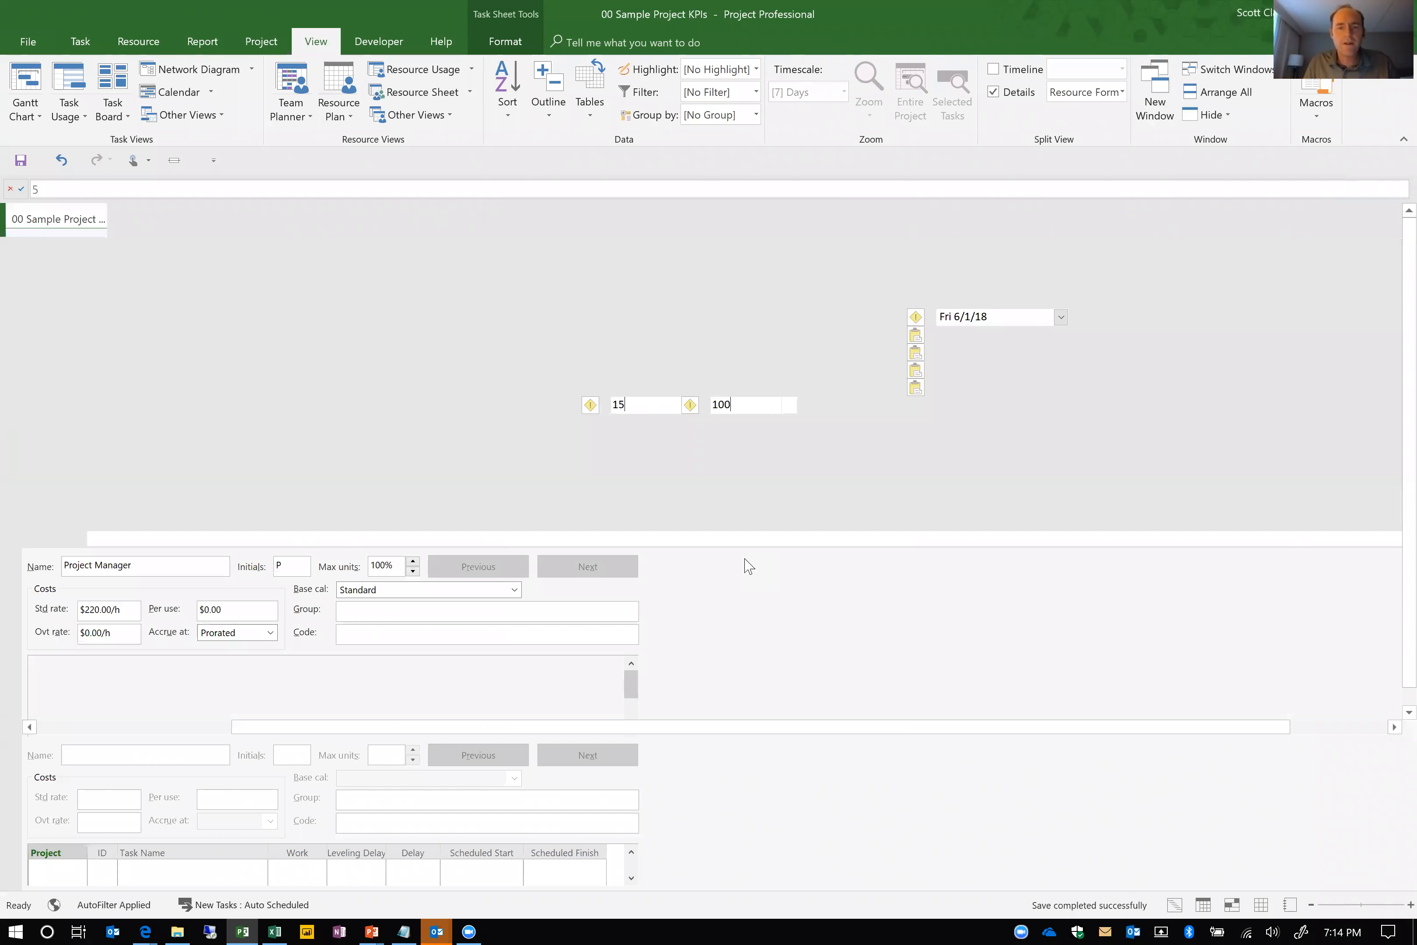
key(alt+Tab)
key(alt+Tab)
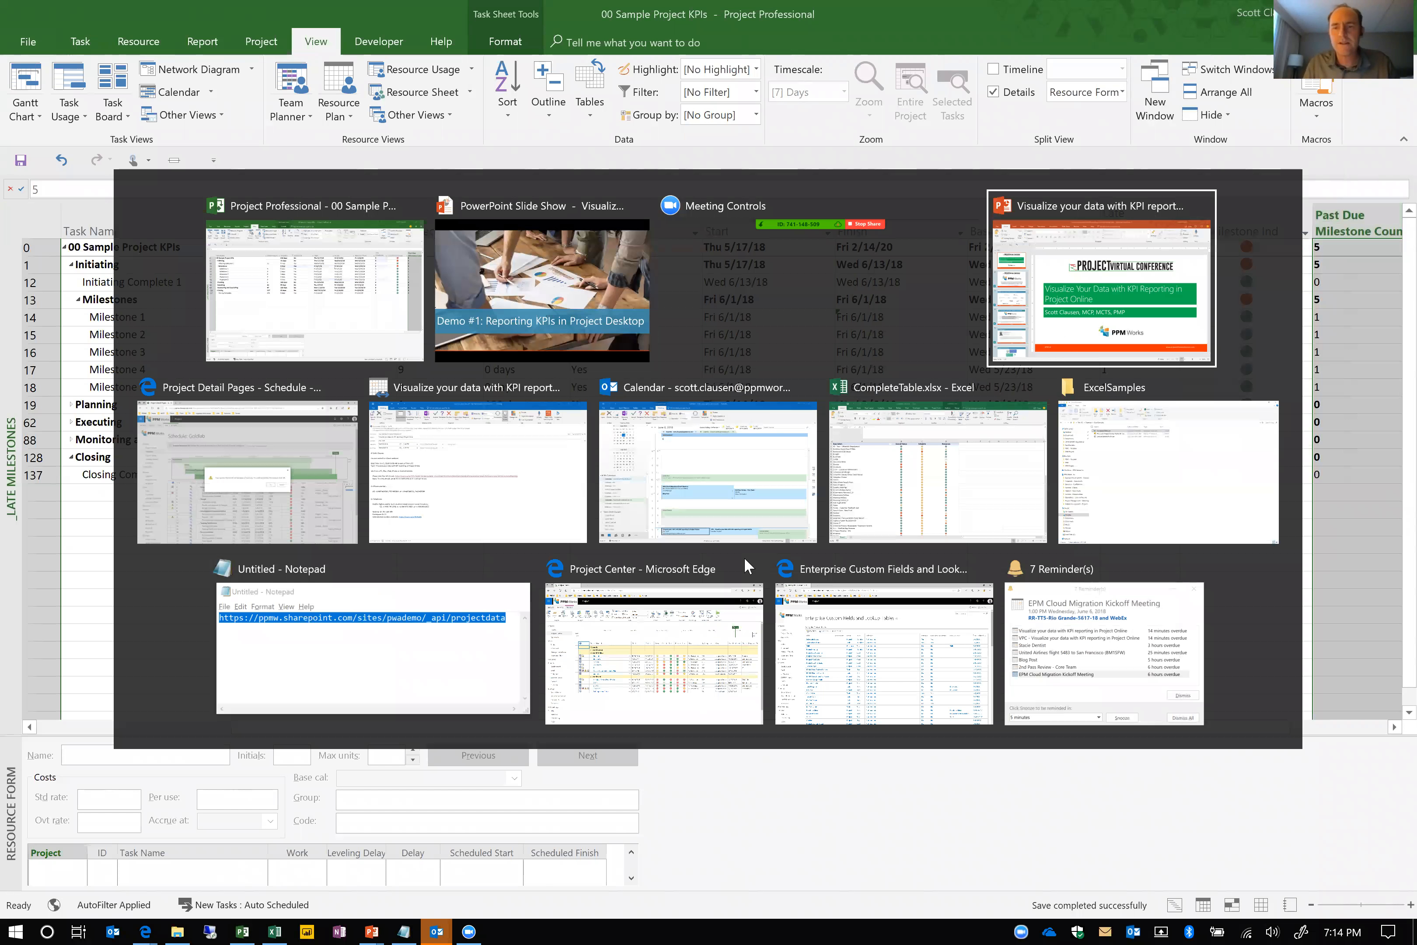
key(alt+Tab)
key(alt+Tab)
key(alt+Tab)
key(alt+Tab)
key(alt+Tab)
key(alt+Tab)
key(alt+Tab)
key(alt+Tab)
key(alt+Tab)
key(alt+Tab)
key(alt+Tab)
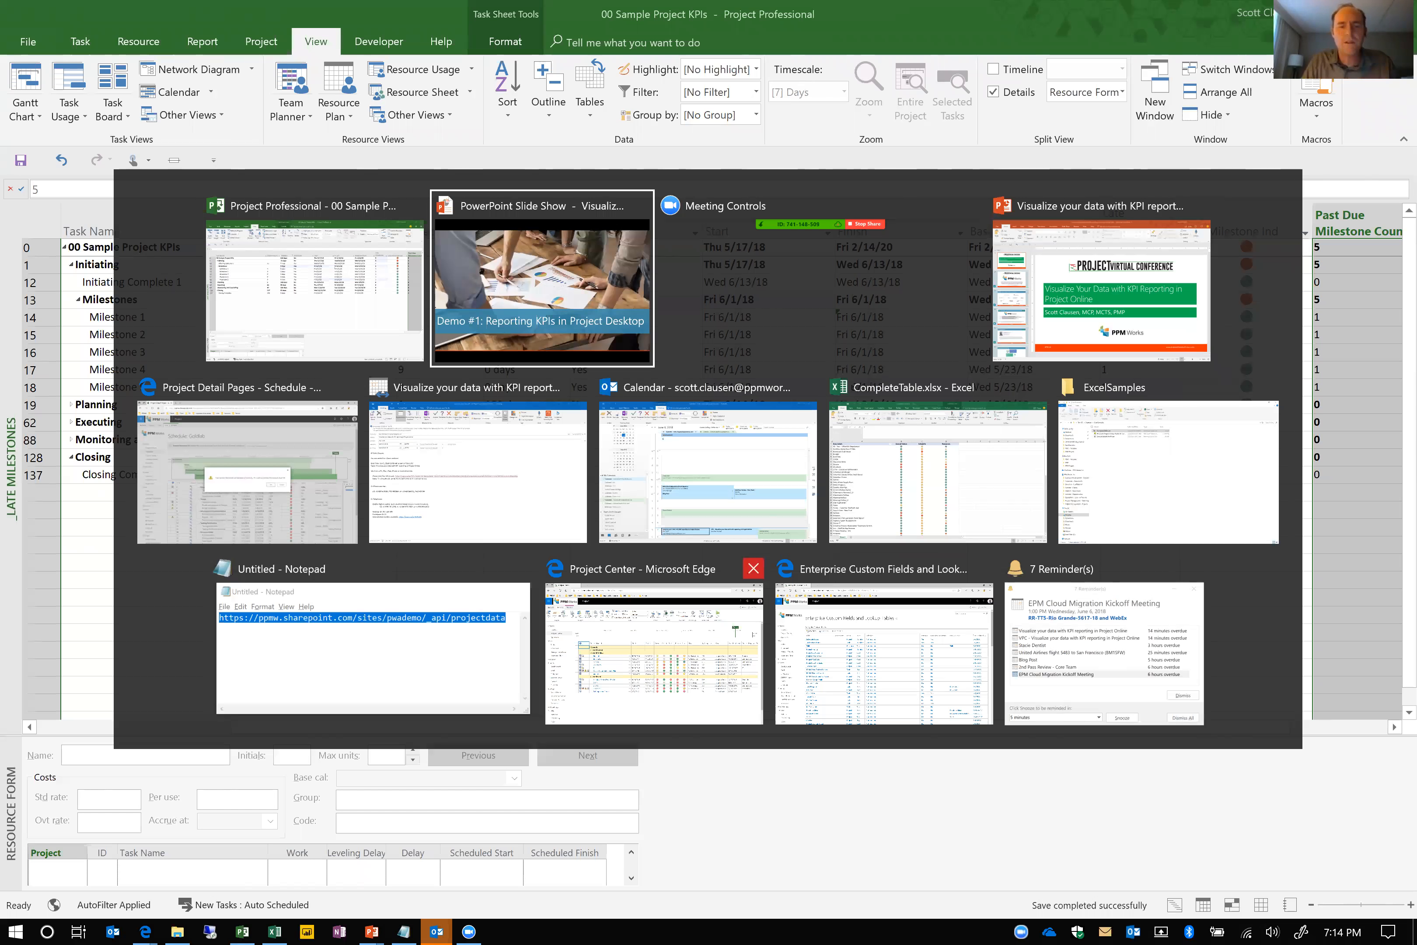
key(Right)
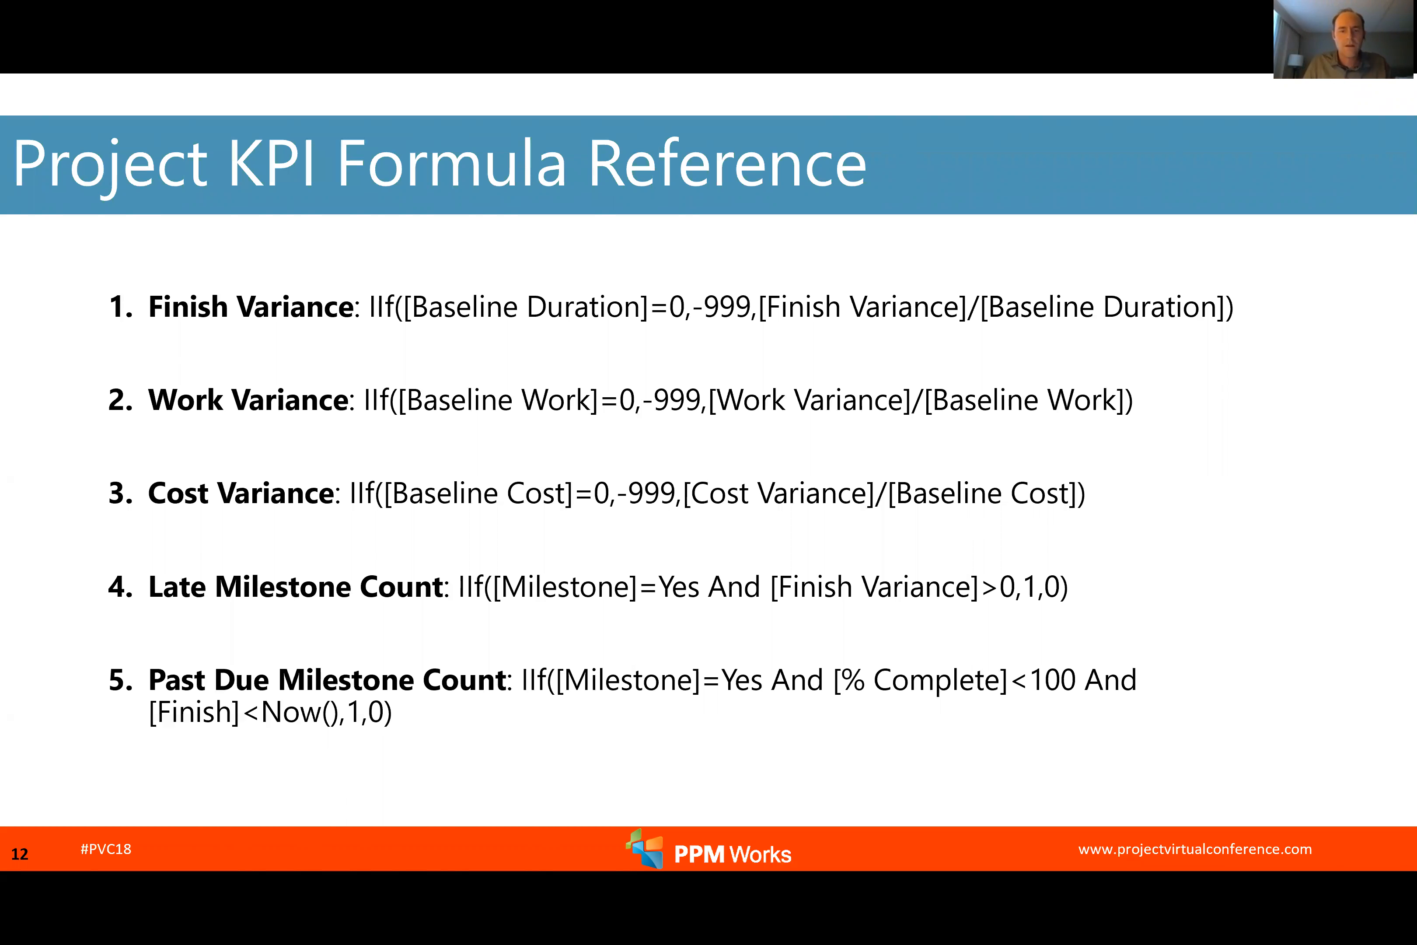
click(575, 417)
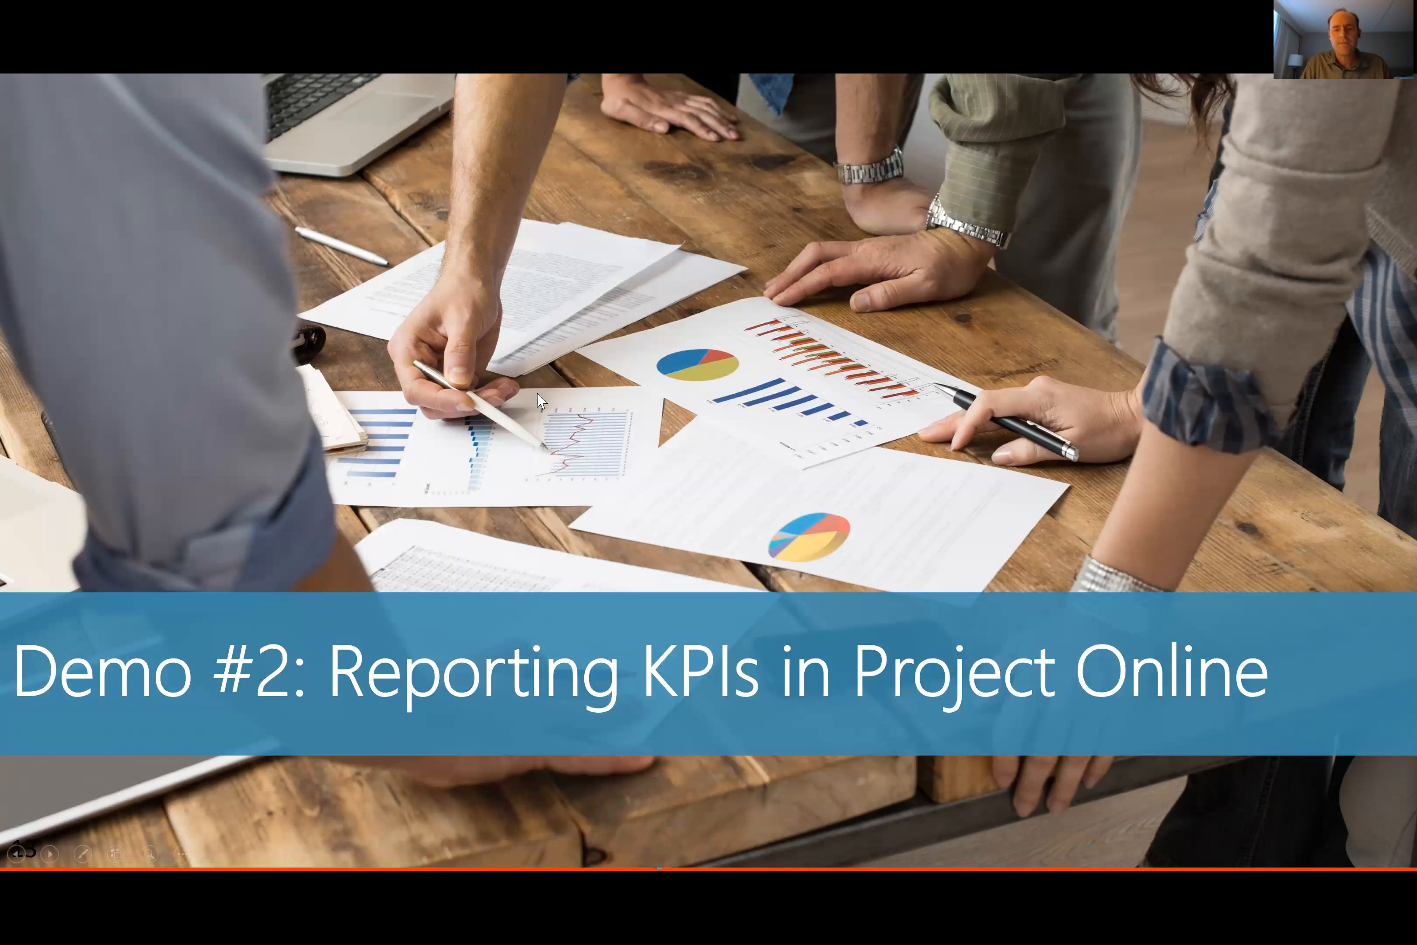
Switch to the Project Center window in Microsoft Edge and open Enterprise Custom Fields and Lookup Tables from PWA Settings
key(alt+Tab)
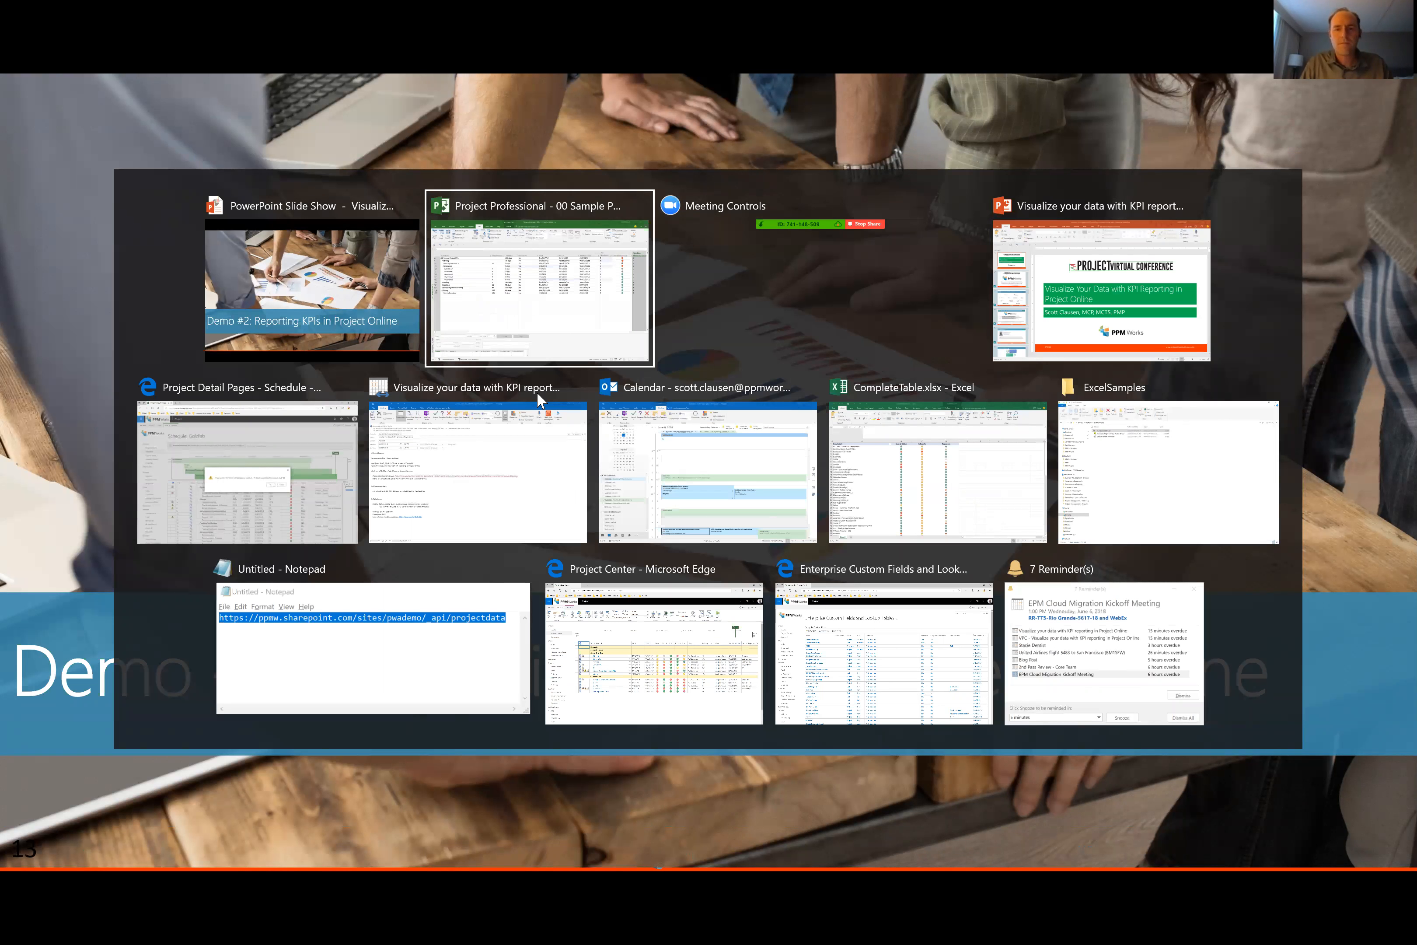
key(Tab)
key(Tab)
key(alt+Tab)
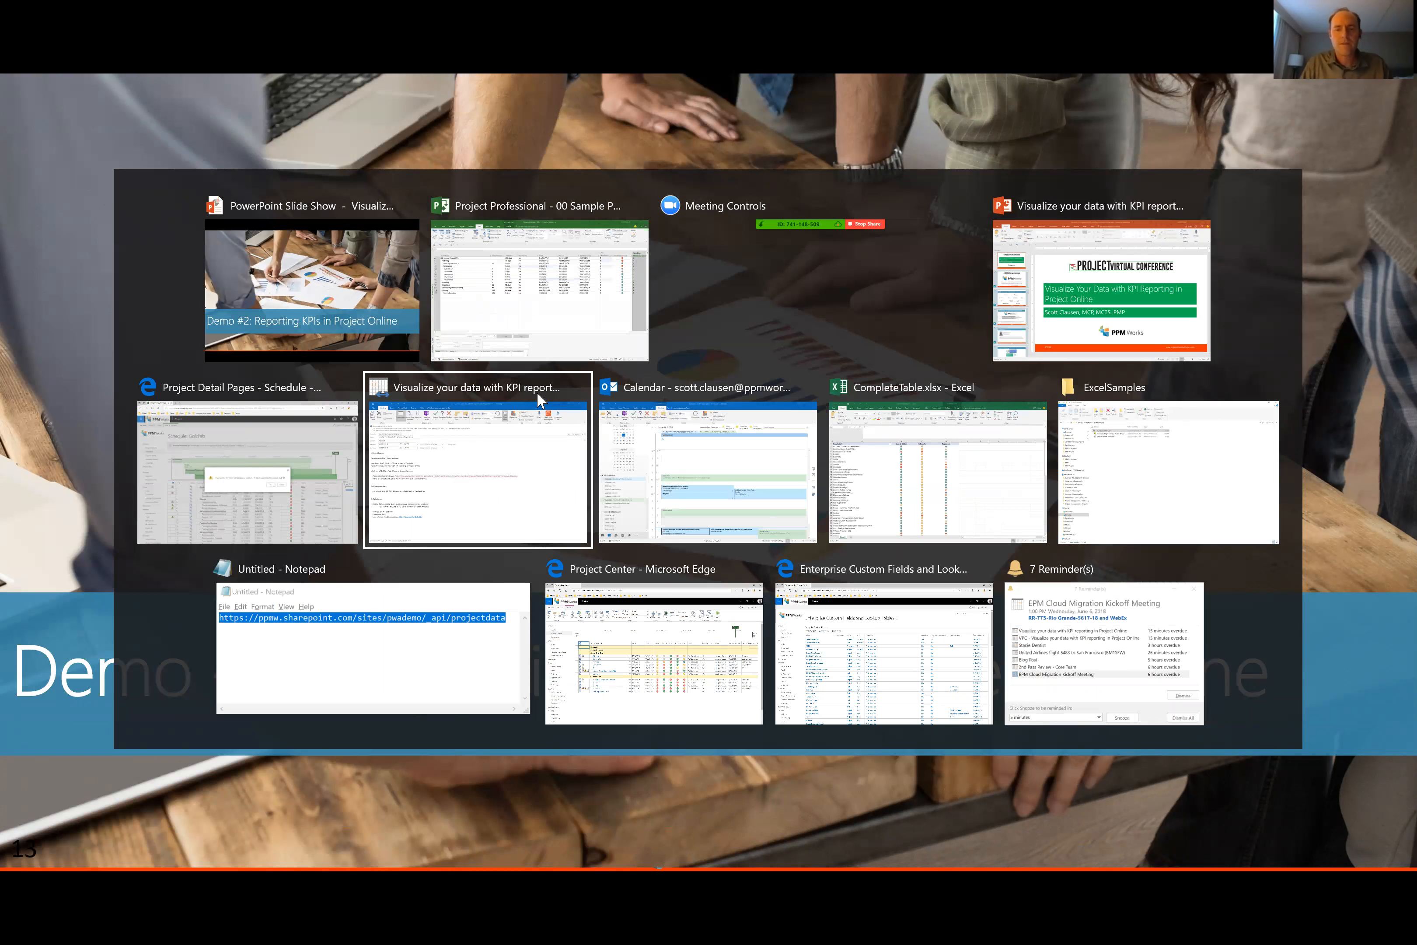
key(Down)
key(Right)
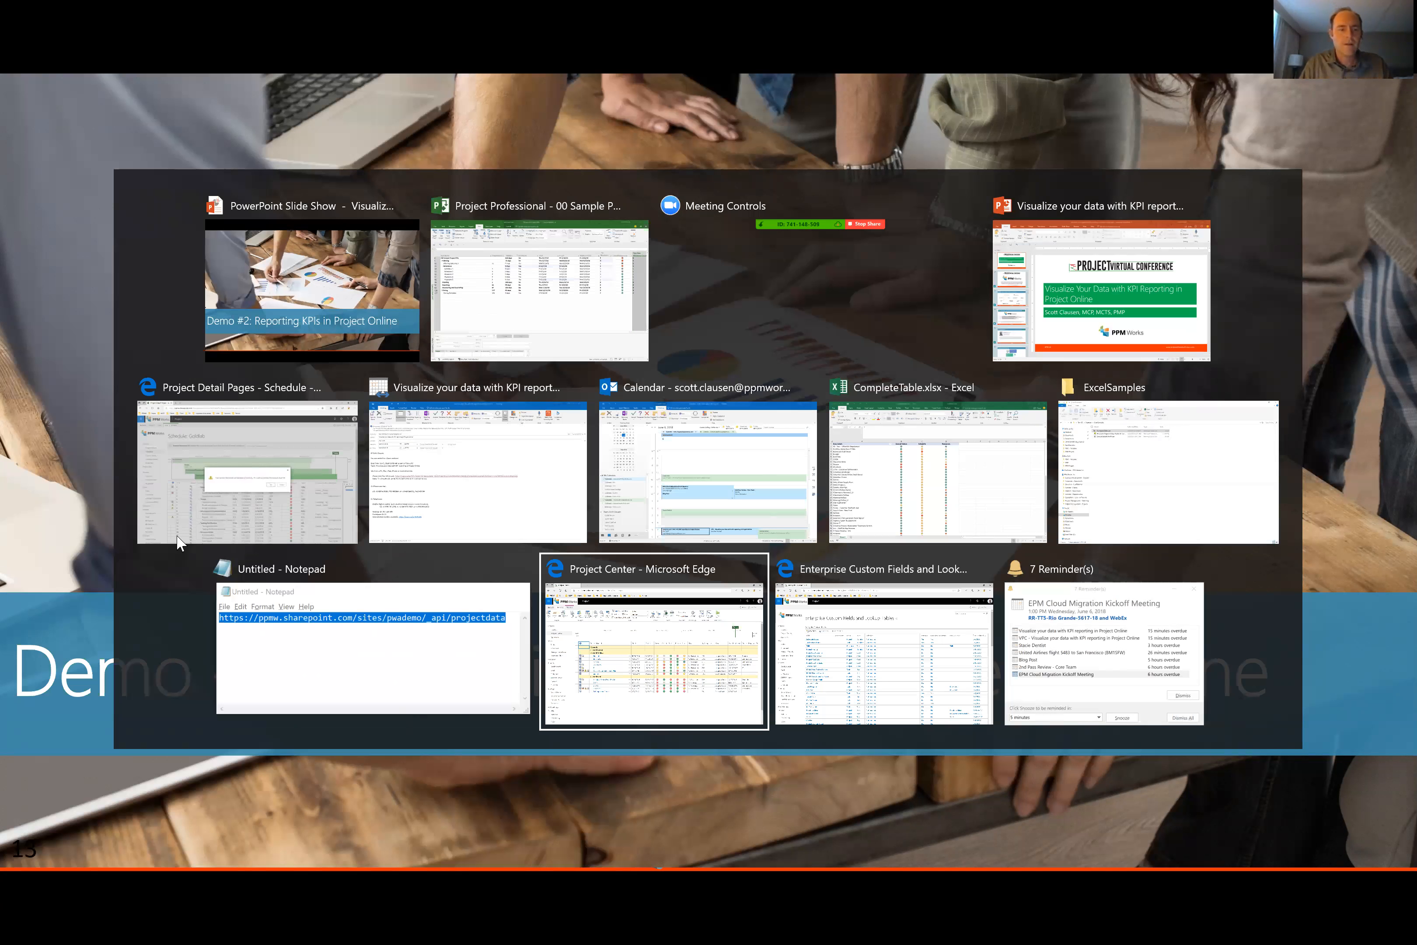
key(Return)
click(61, 810)
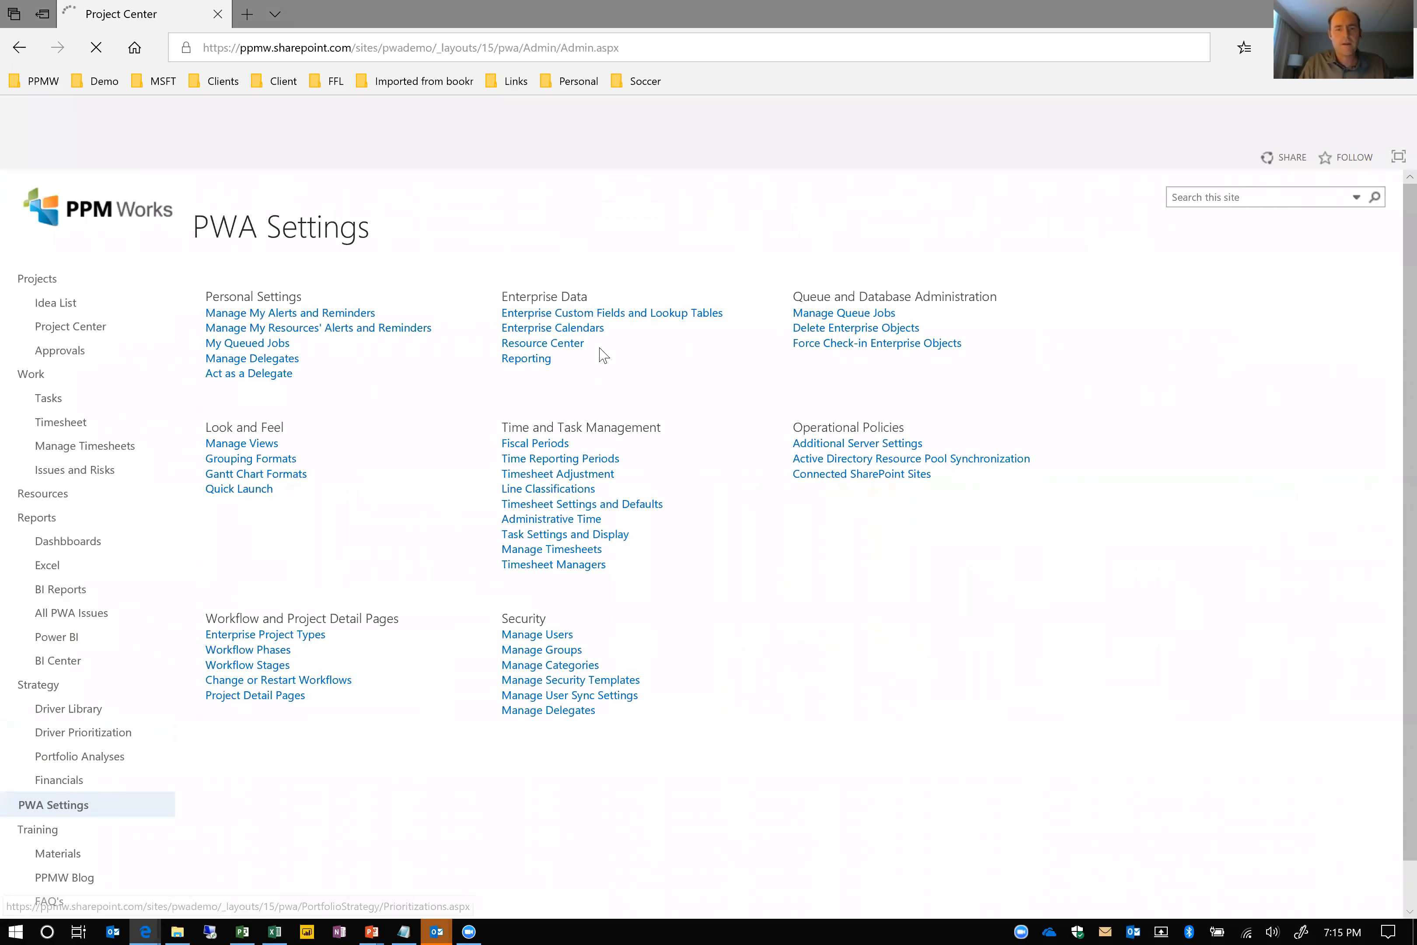
click(622, 316)
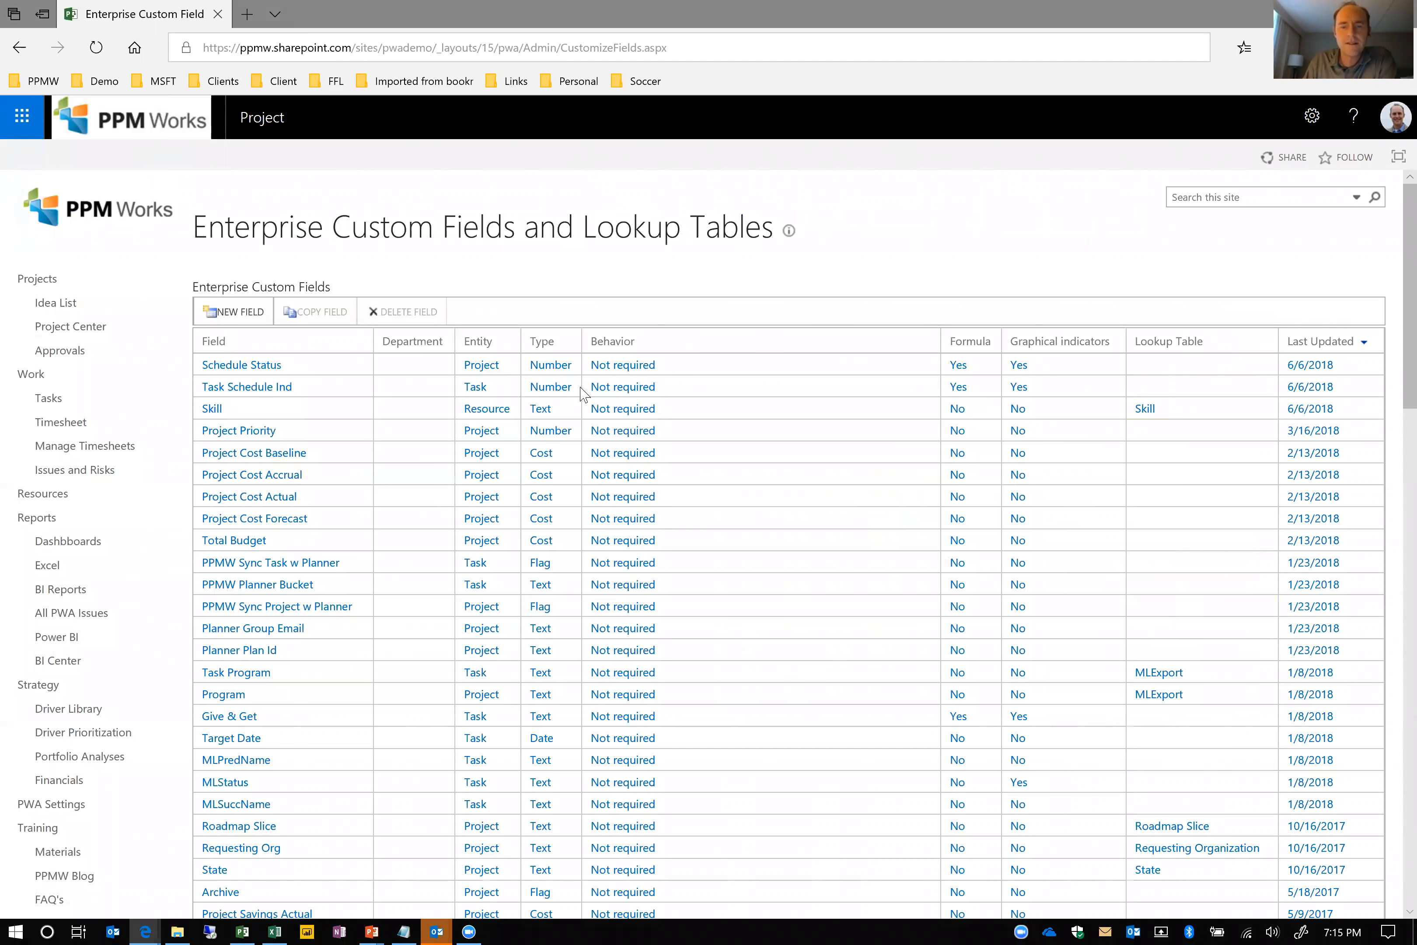
Review the formula and graphical indicator criteria of the Task Schedule Ind custom field, and leave it without saving
click(232, 387)
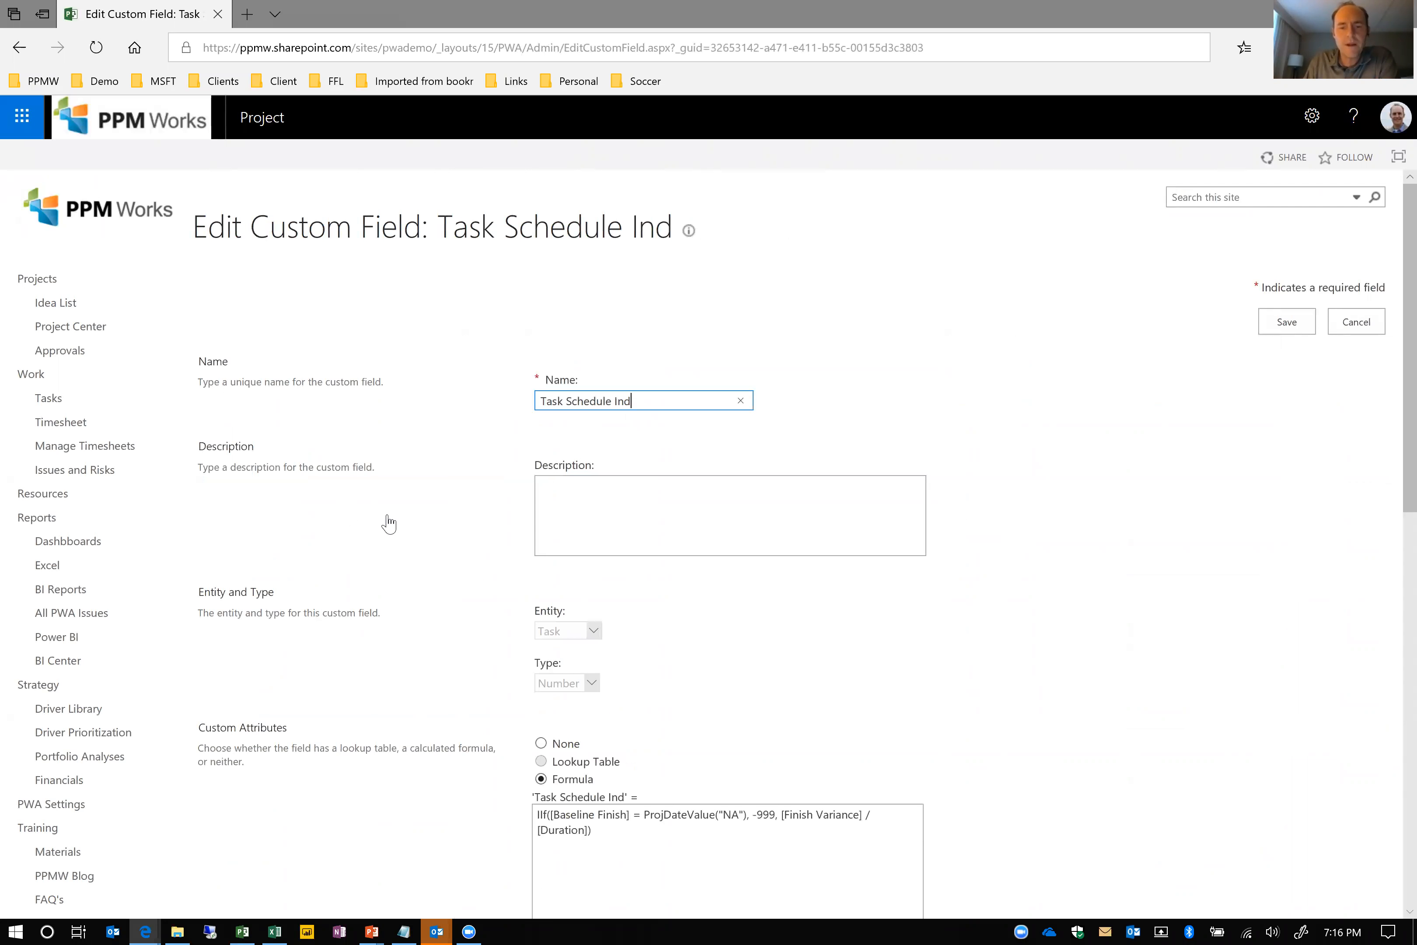
scroll(732, 546, down, 5)
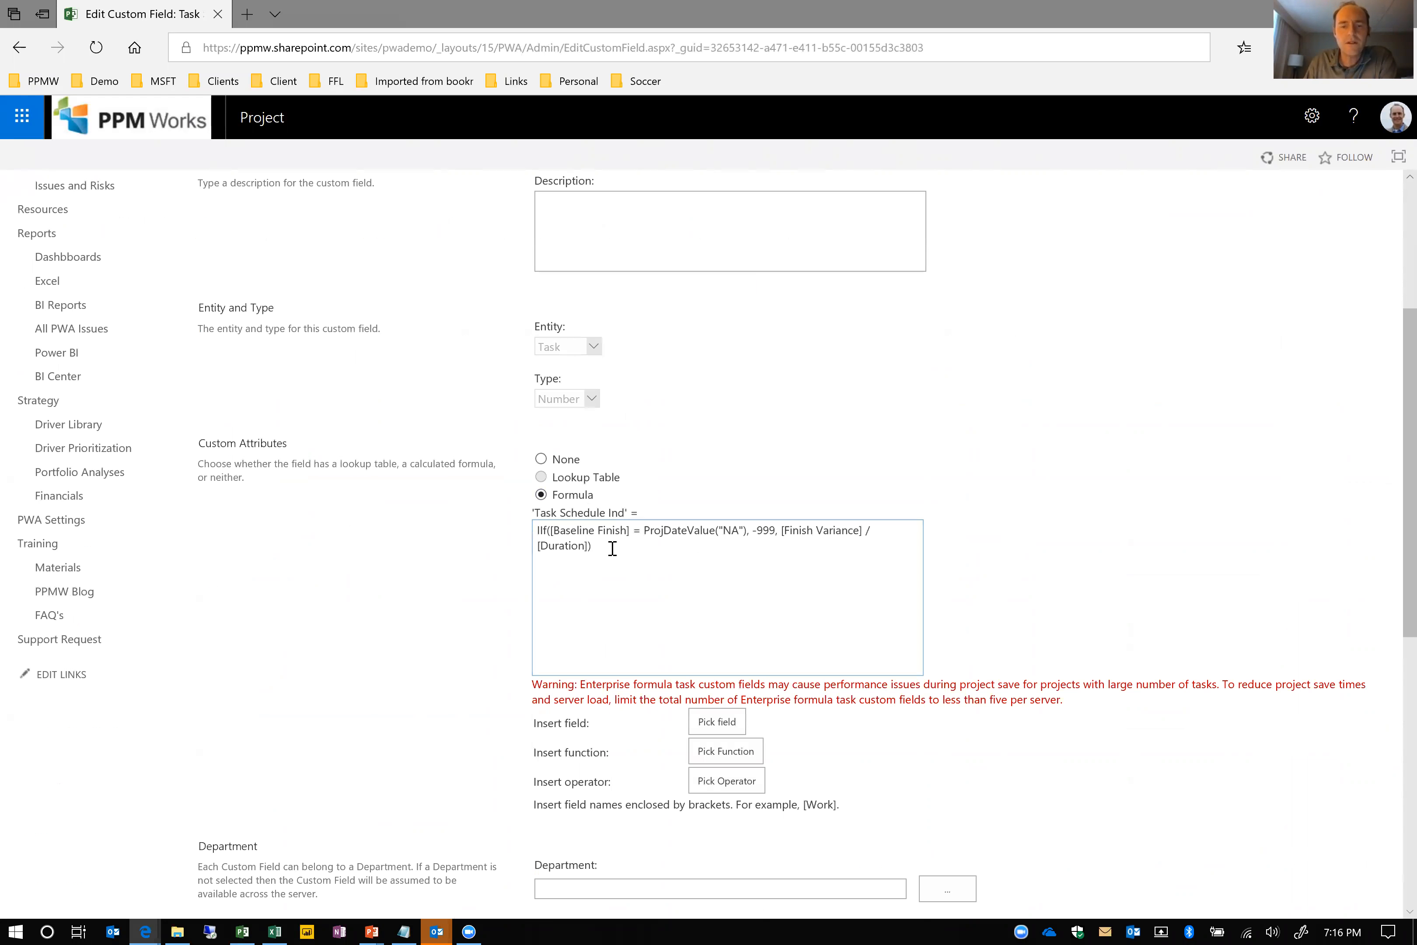
drag(613, 548, 521, 534)
click(461, 585)
scroll(461, 586, down, 10)
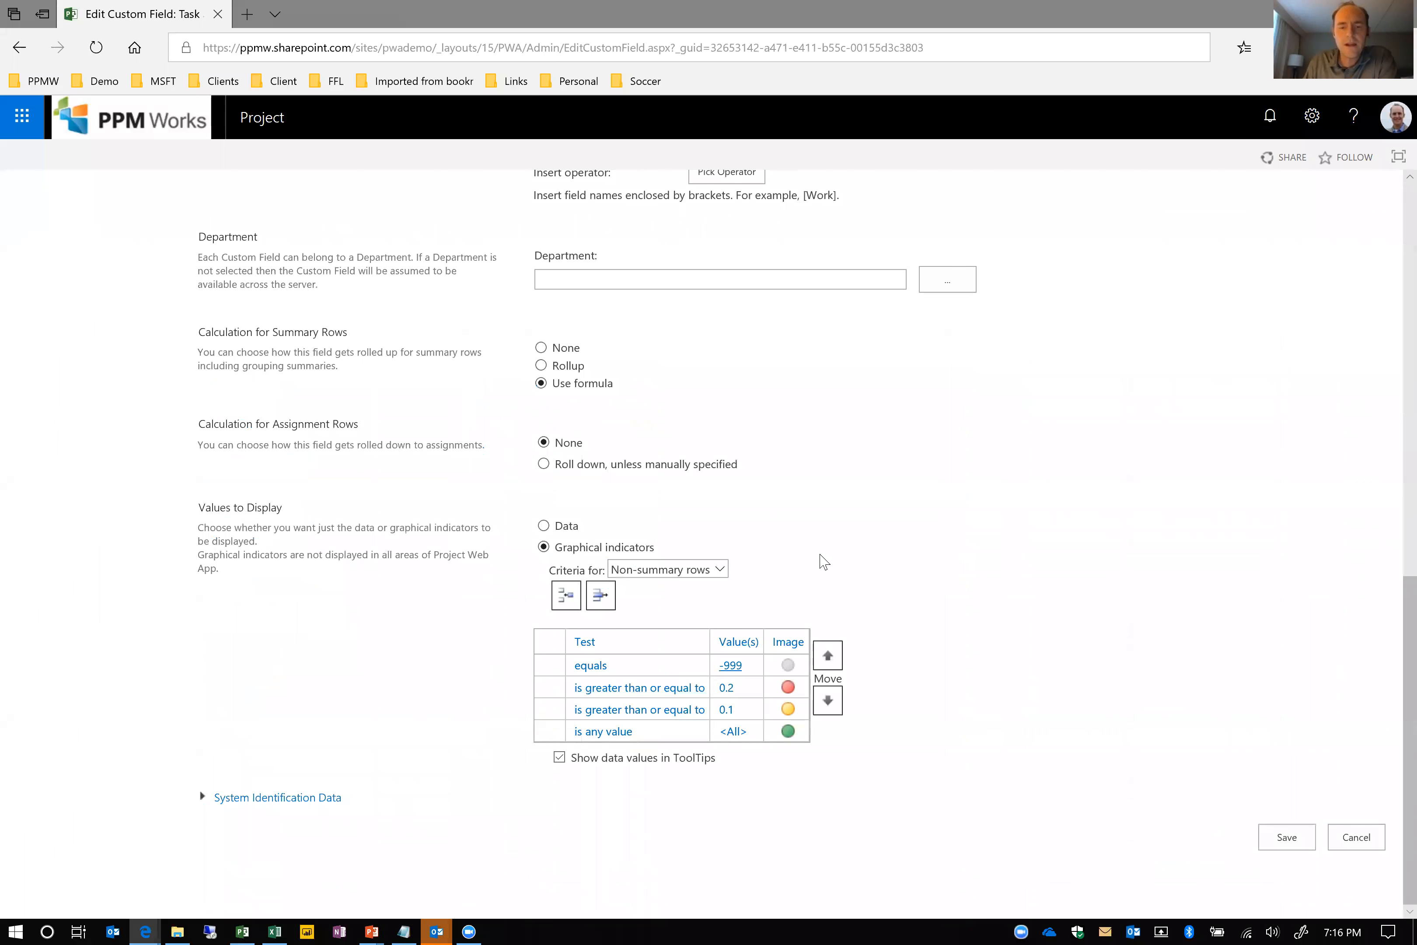
scroll(825, 559, up, 2)
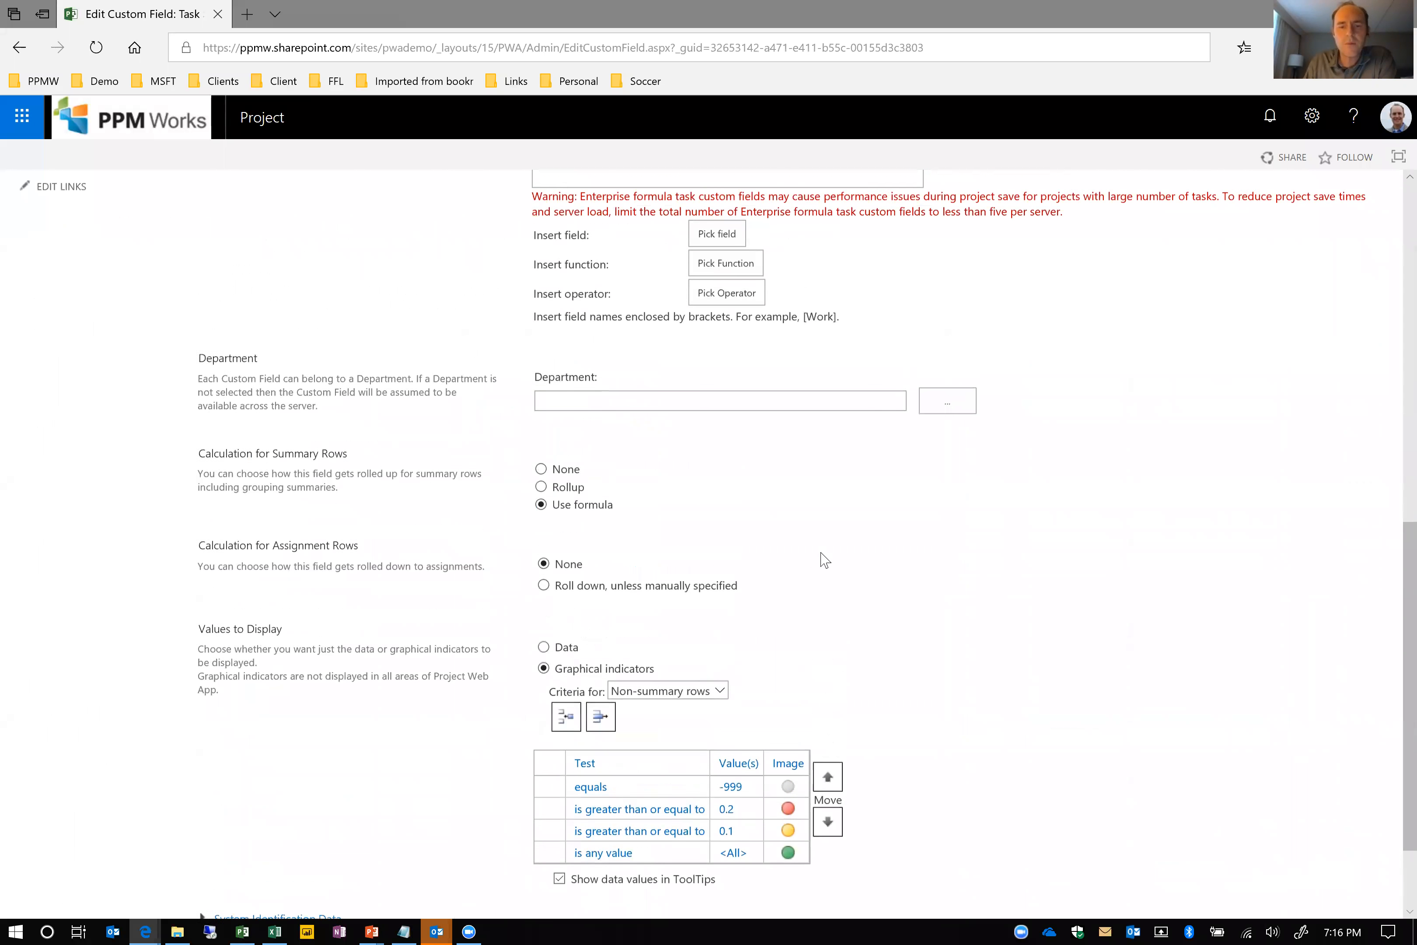
scroll(756, 548, up, 4)
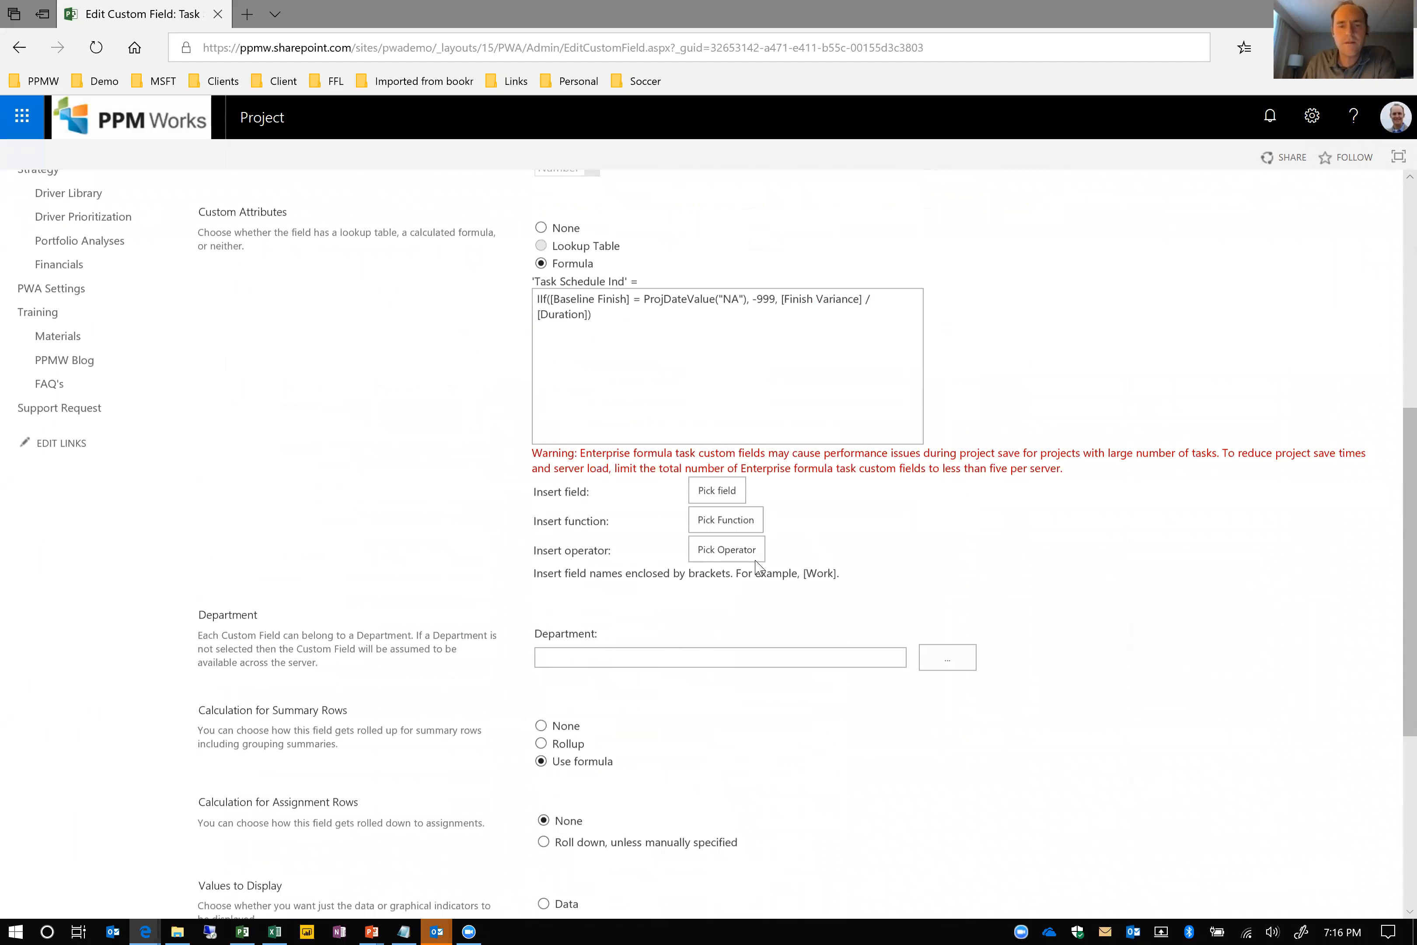
scroll(1335, 198, up, 6)
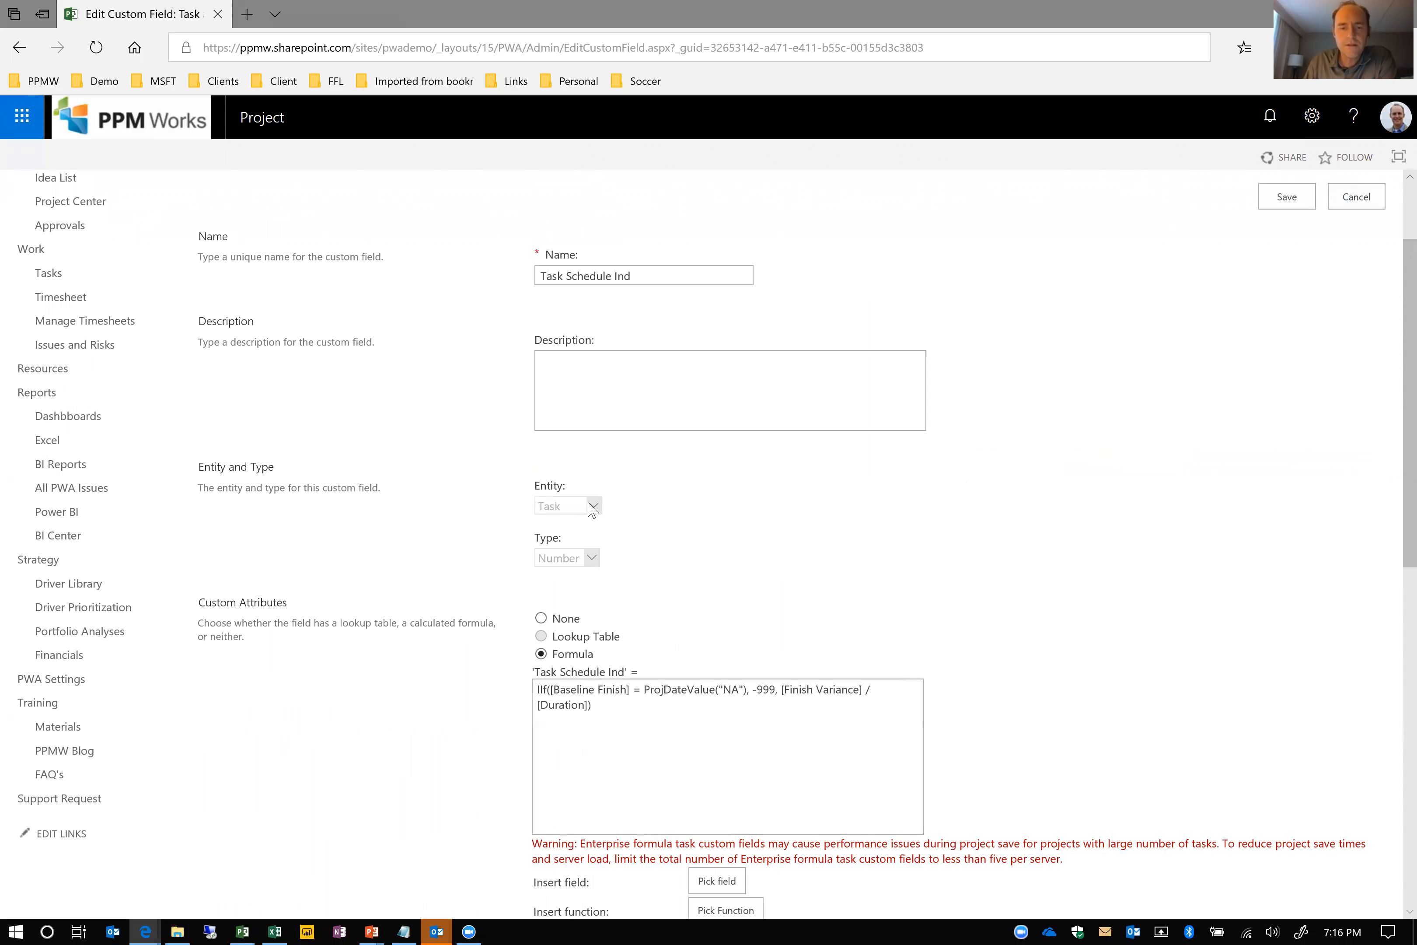
click(1363, 199)
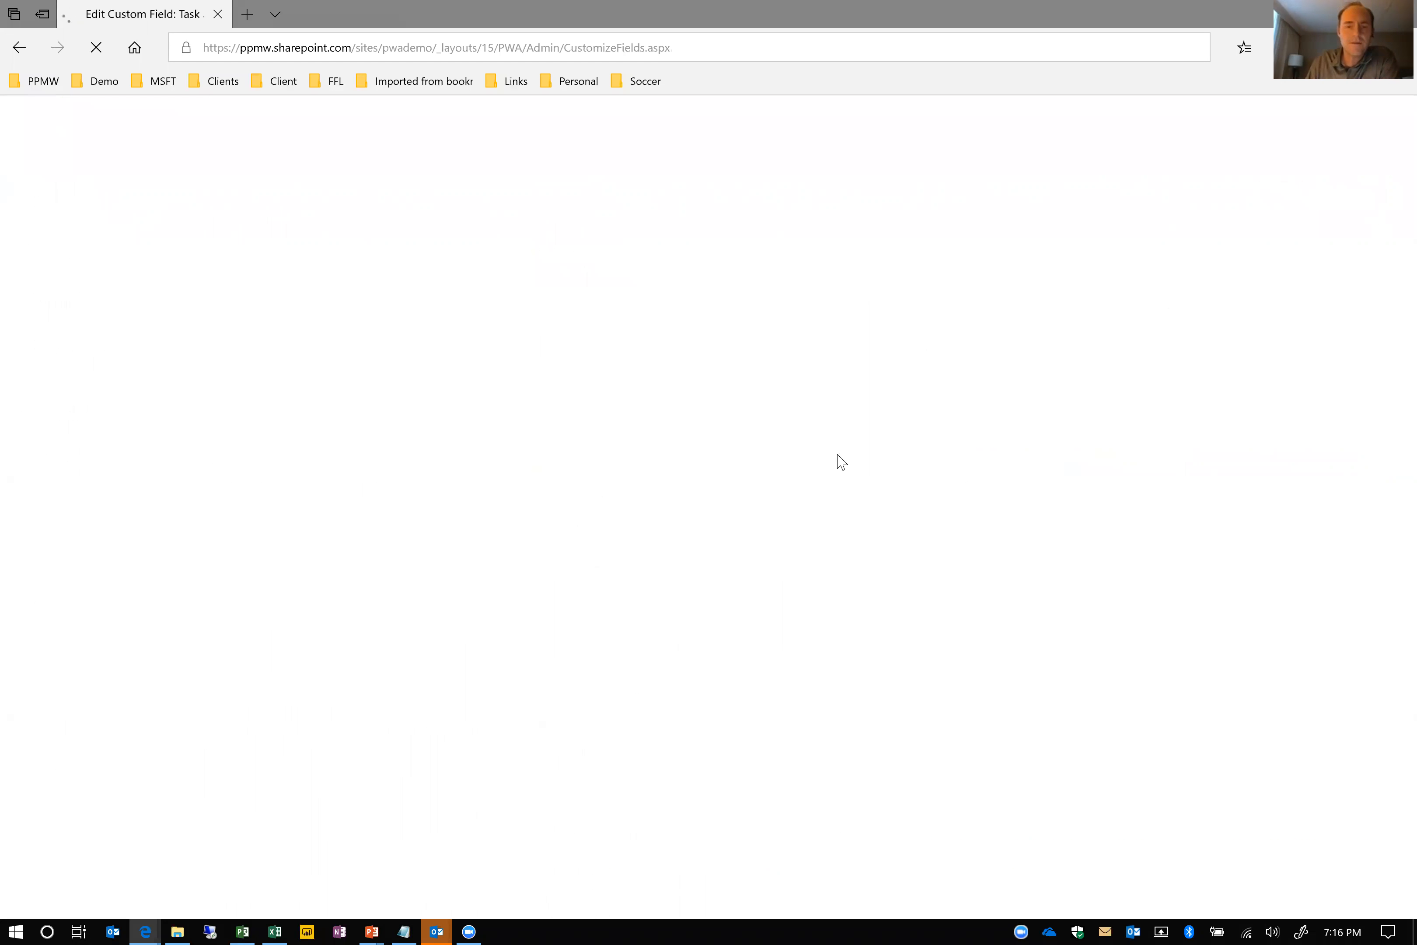
Review the formula and settings of the project-level Schedule Status custom field, and leave it without saving
click(226, 366)
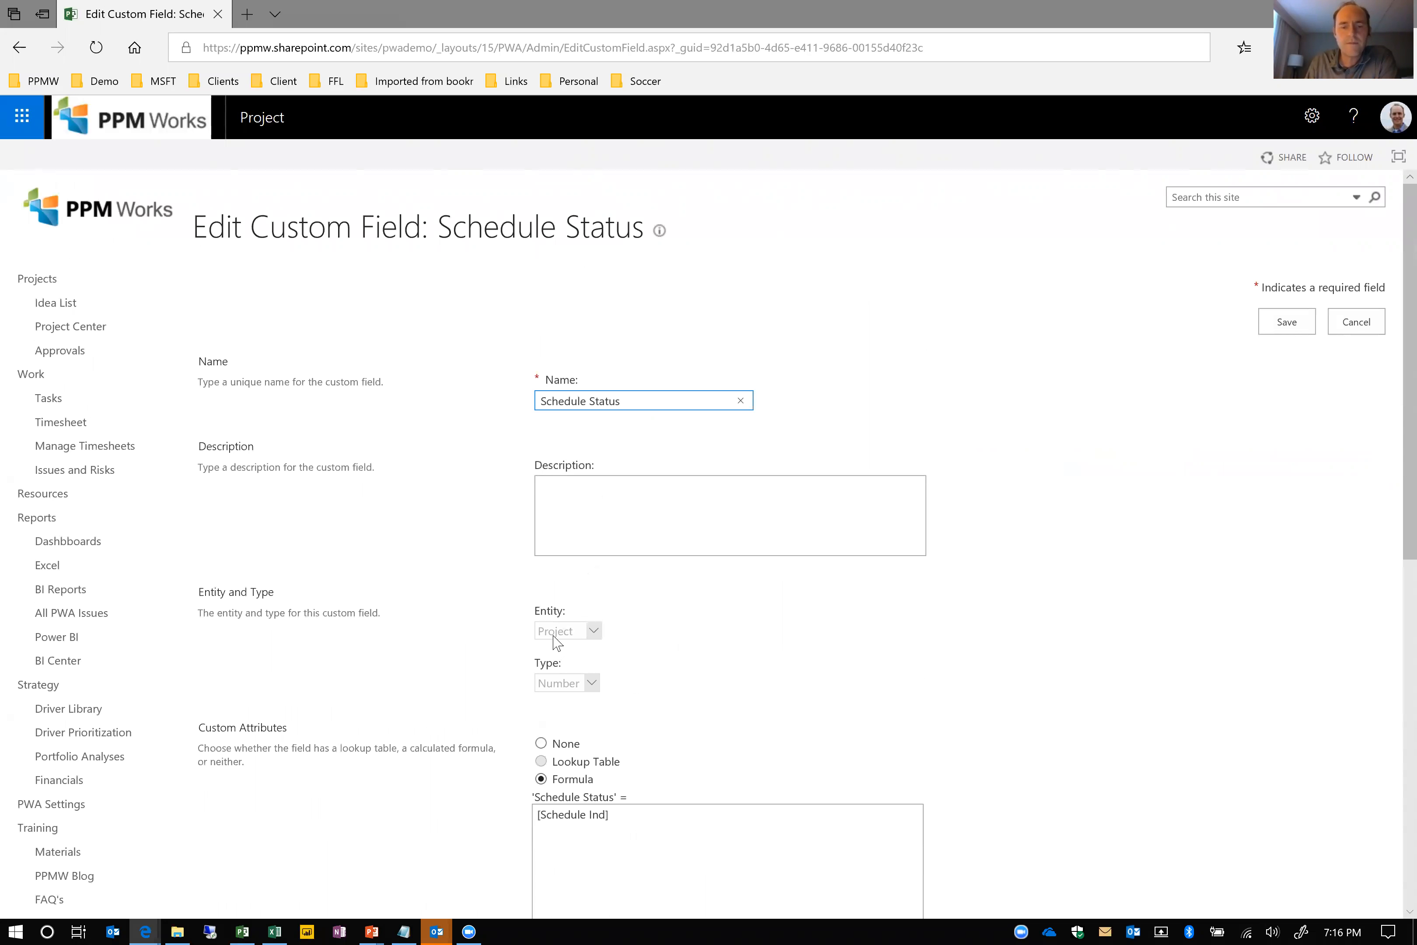
click(625, 818)
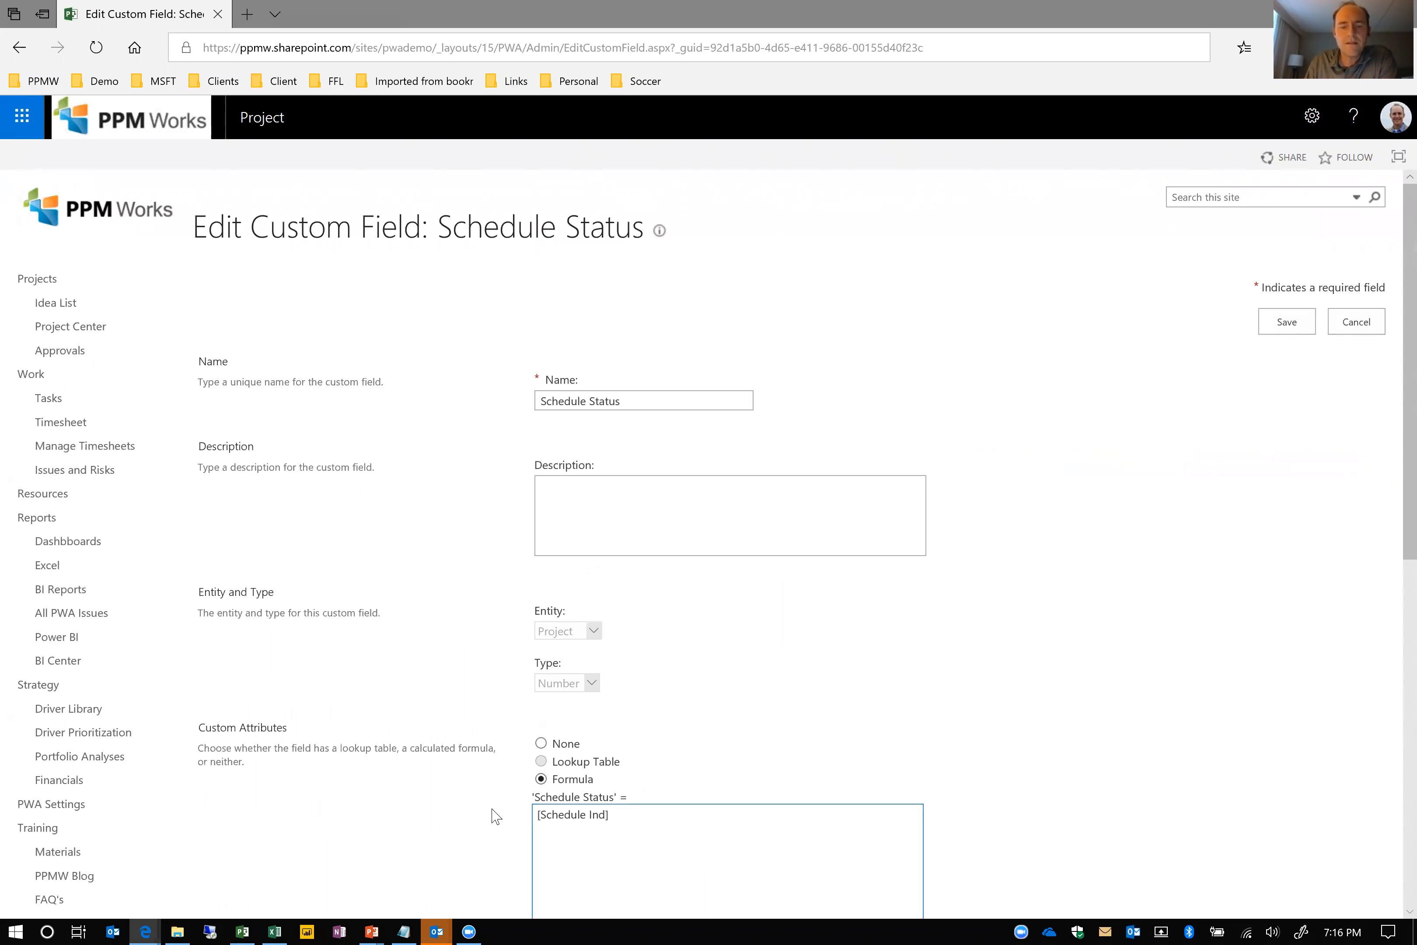
drag(622, 815, 497, 806)
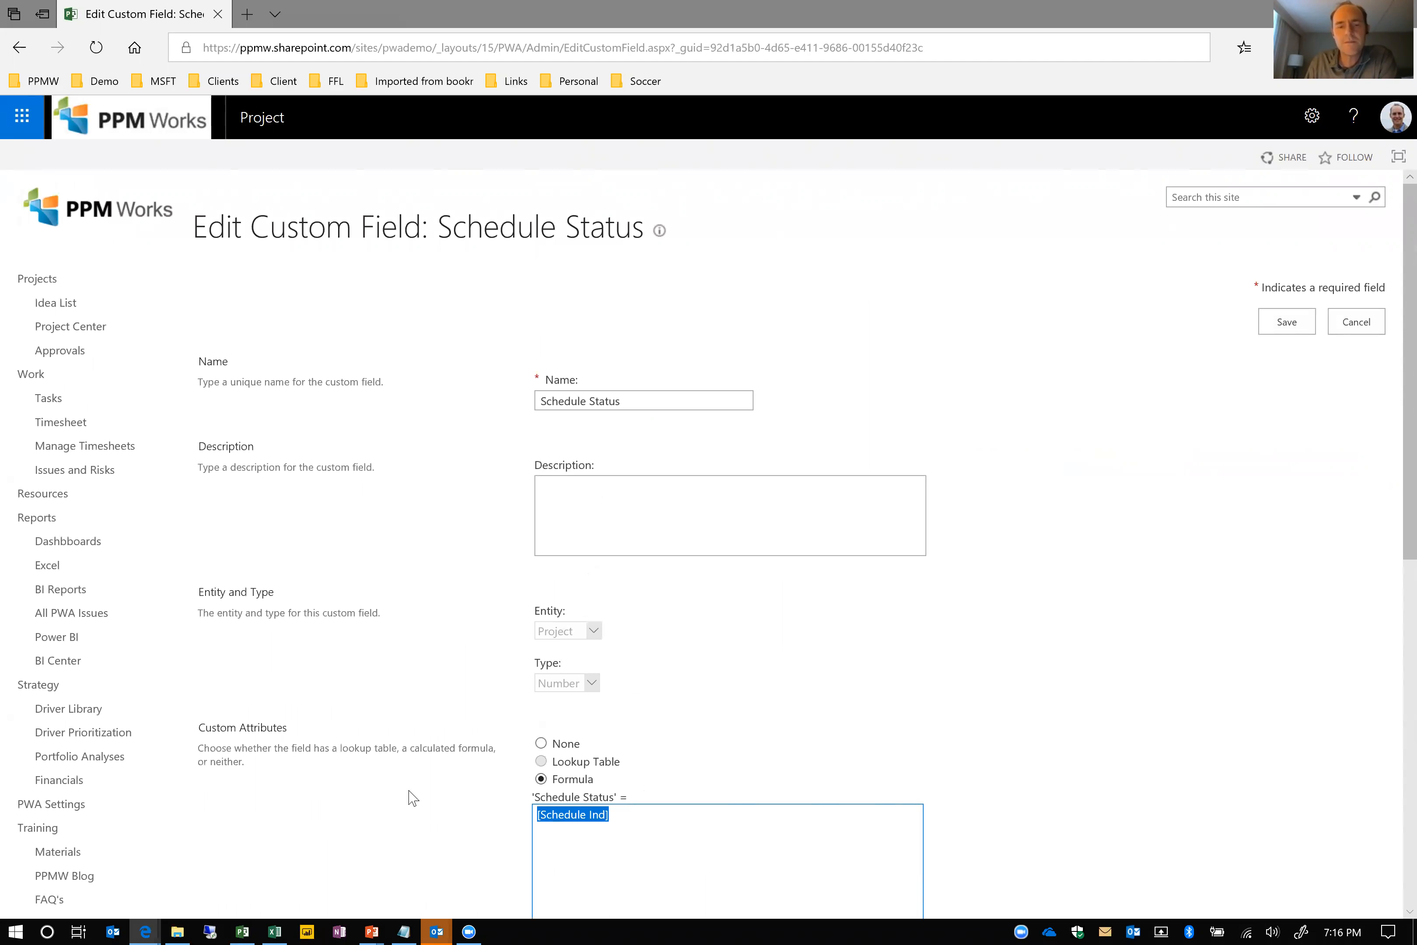
scroll(413, 799, down, 1)
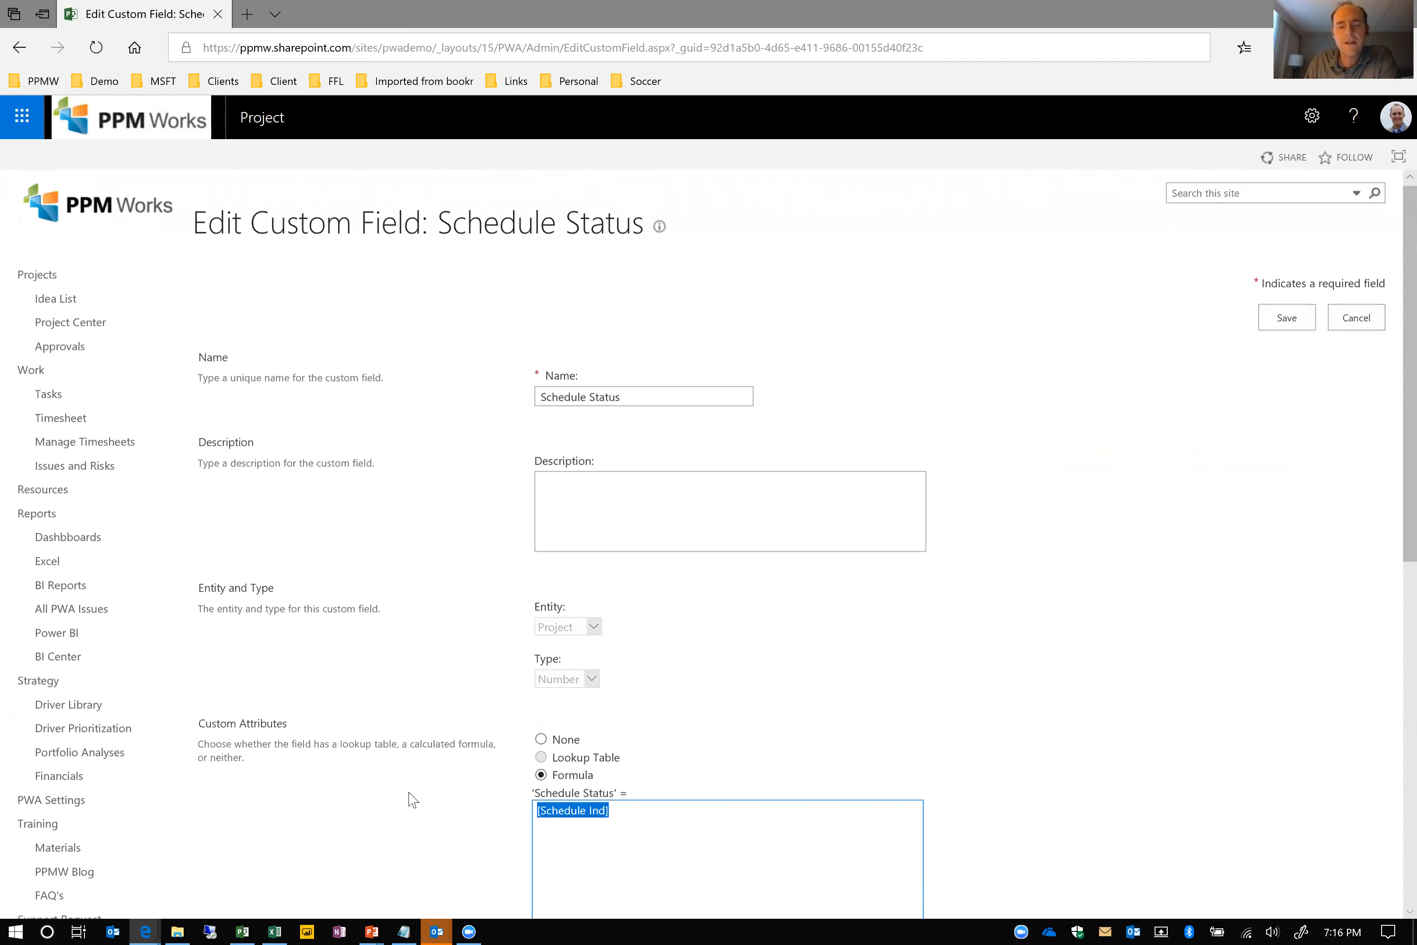
scroll(413, 799, down, 10)
click(1351, 838)
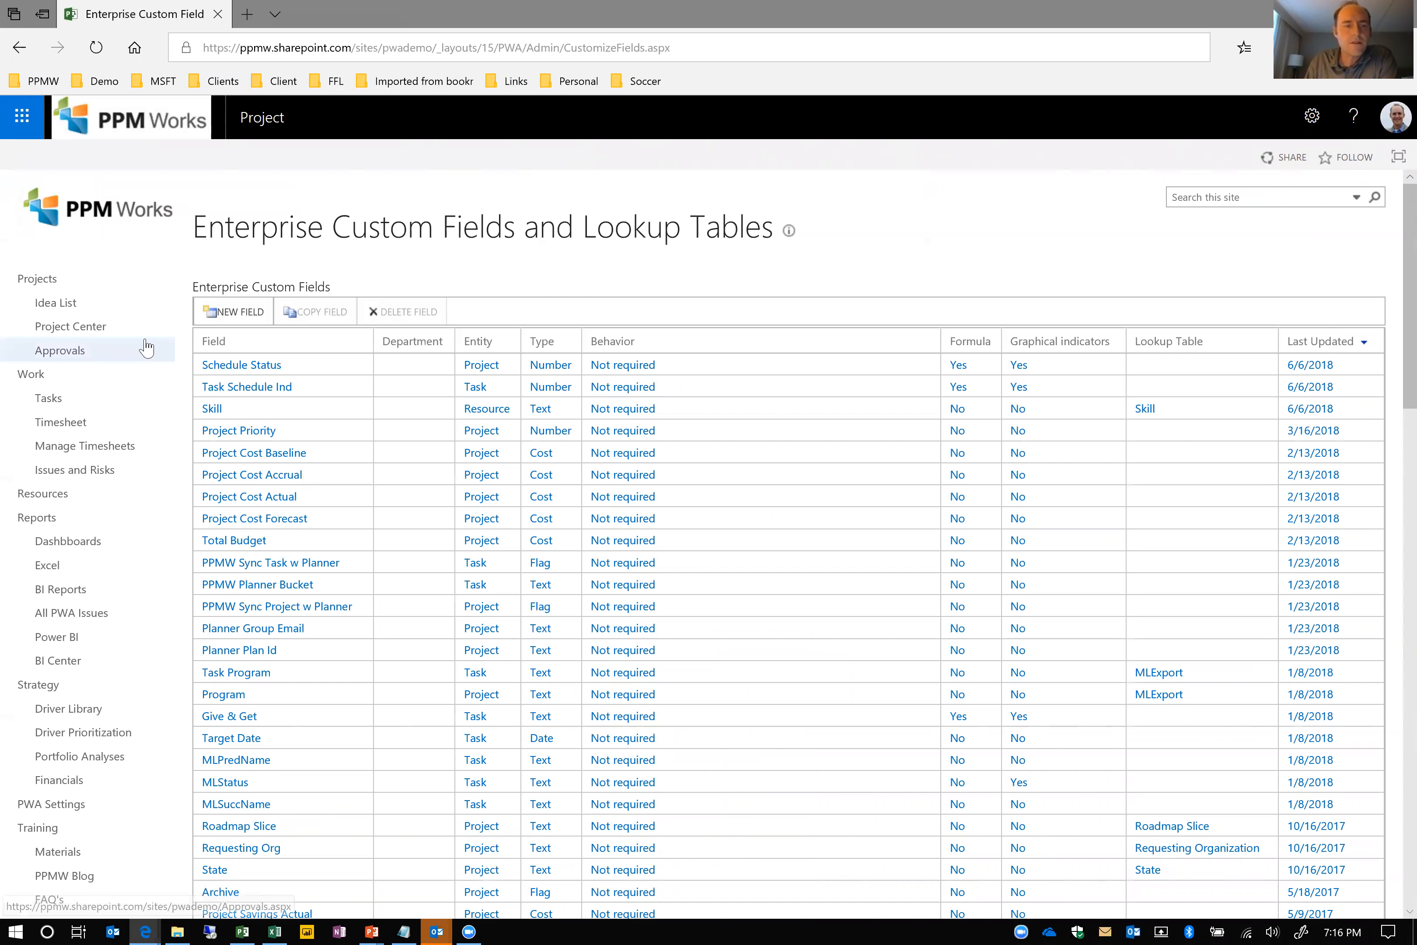
Open the Project Center and collapse the Overall: Green group of projects
click(64, 330)
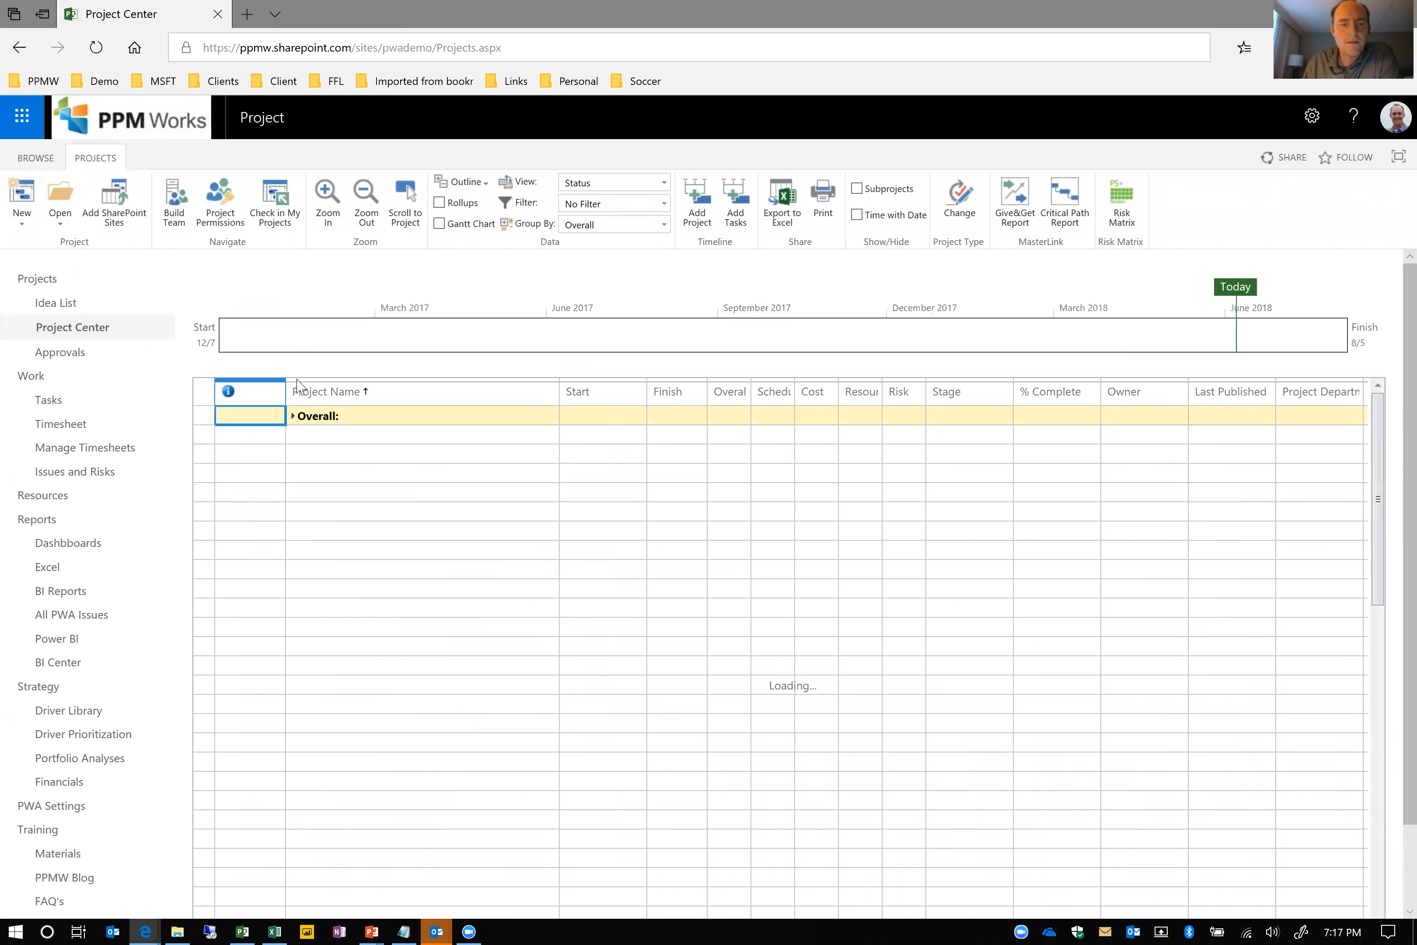
click(294, 435)
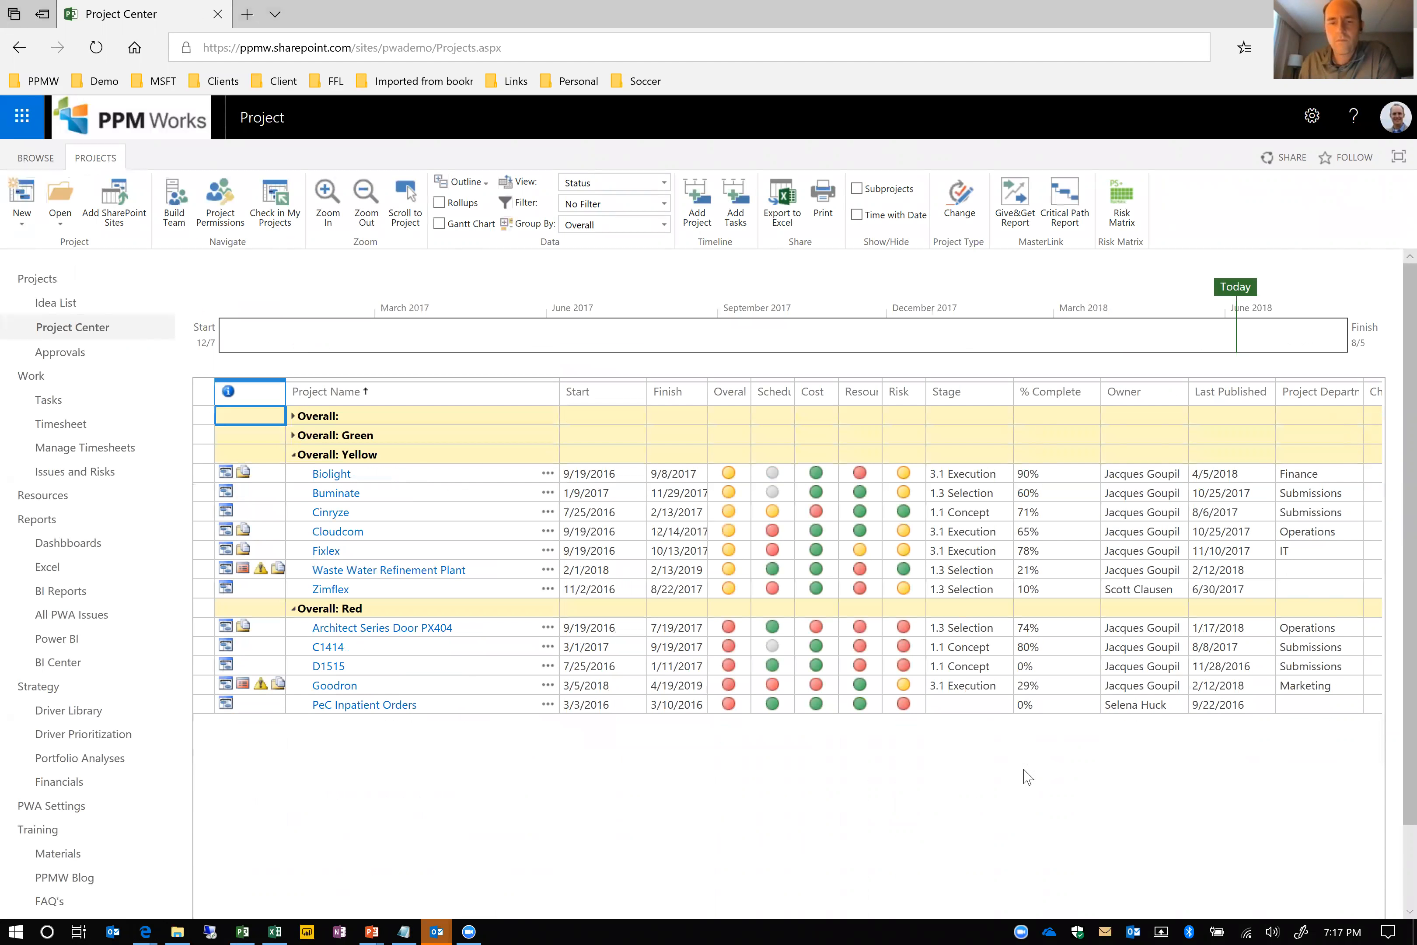
click(115, 923)
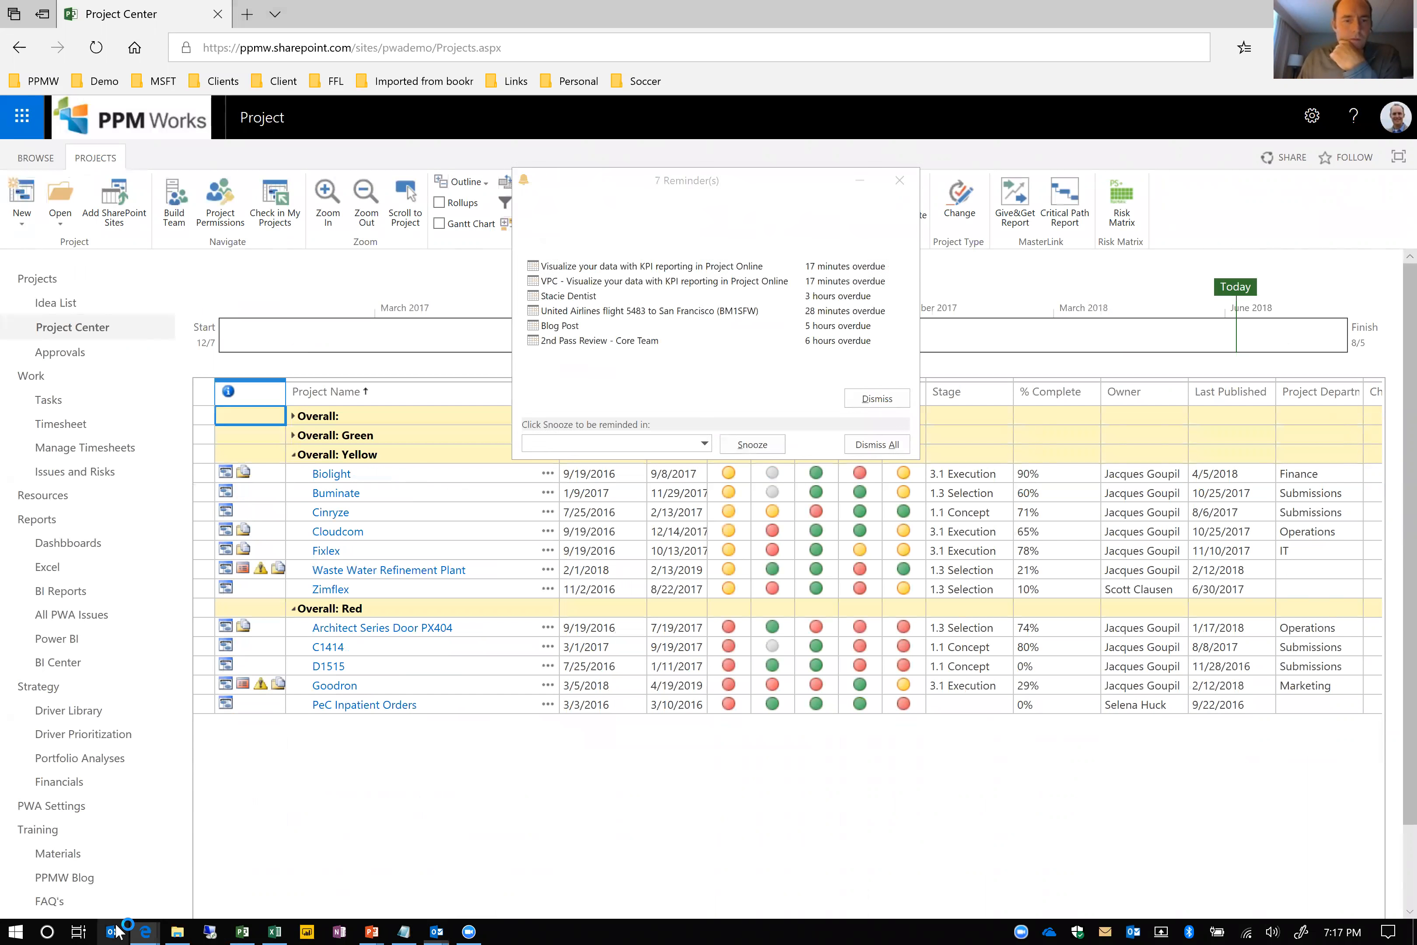
click(712, 516)
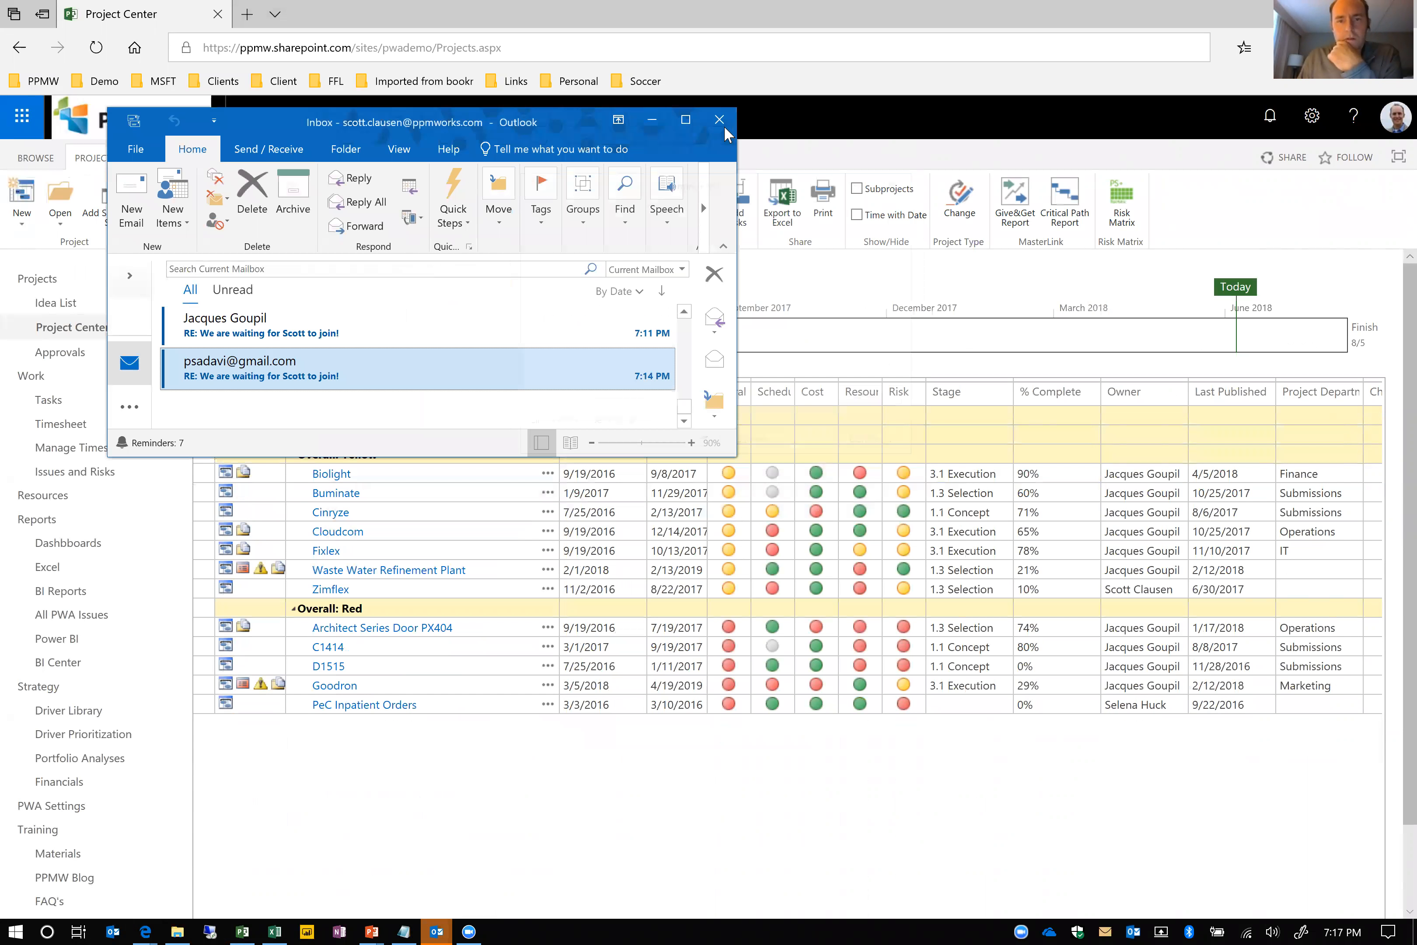
click(110, 925)
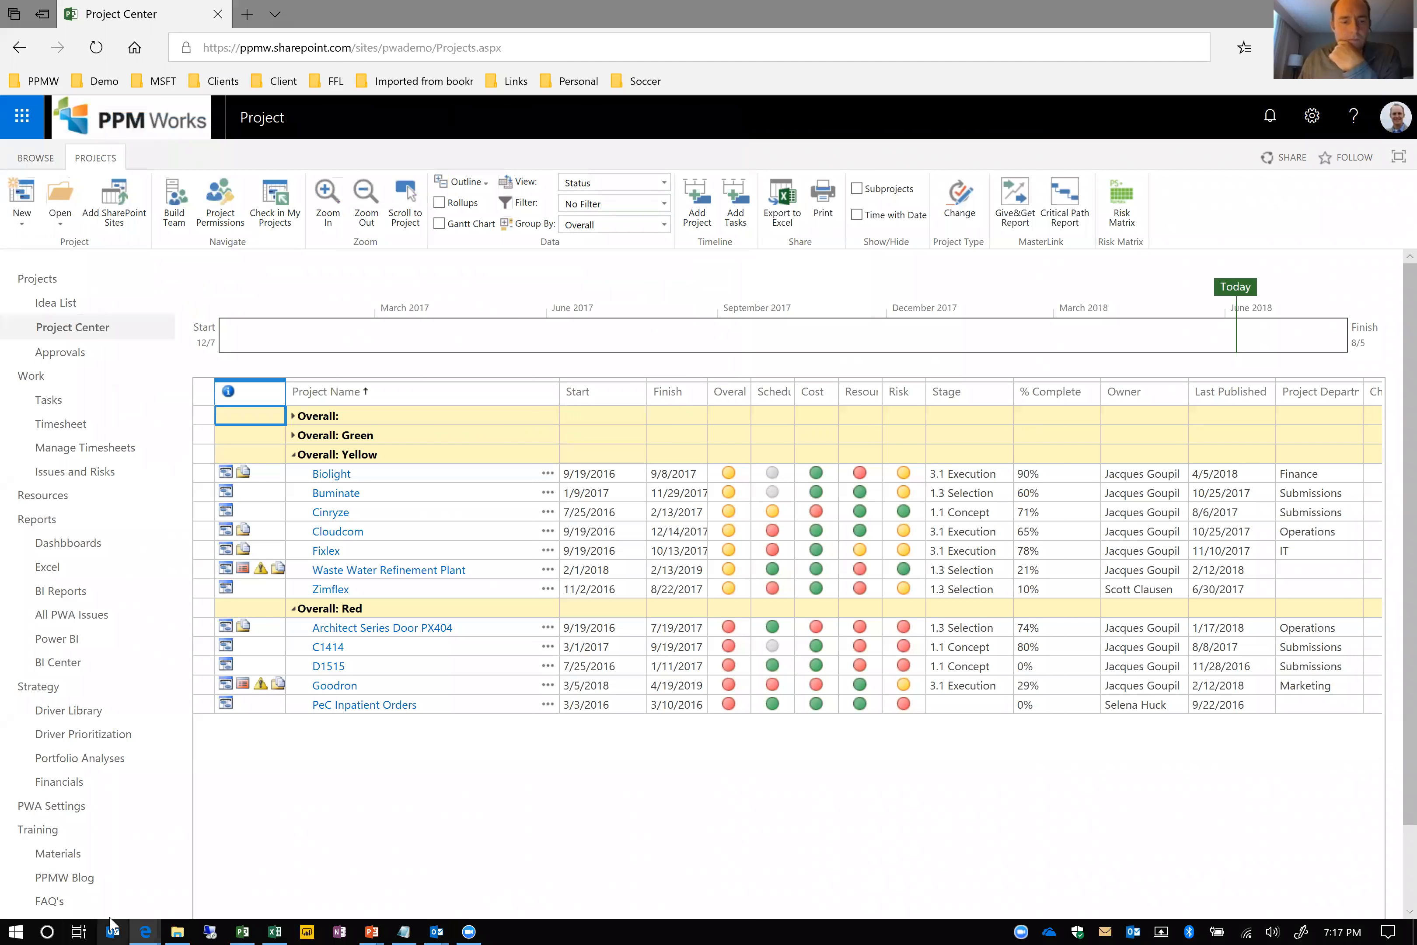
Switch to the Project Detail Pages window, resume the timed-out Goldlab session and open its Project Status page
mouse_move(144, 932)
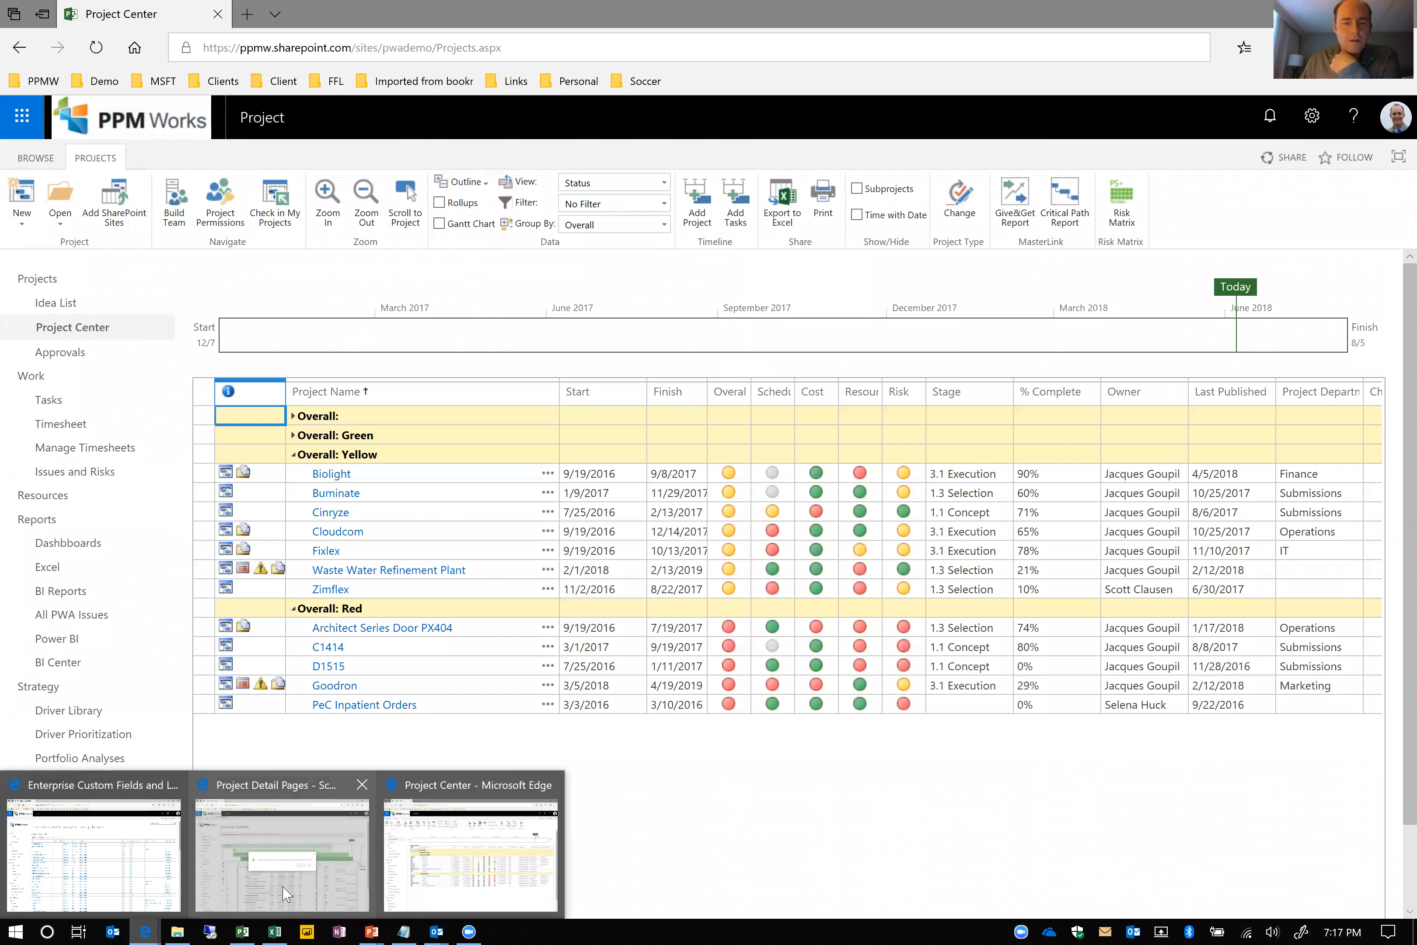
click(285, 893)
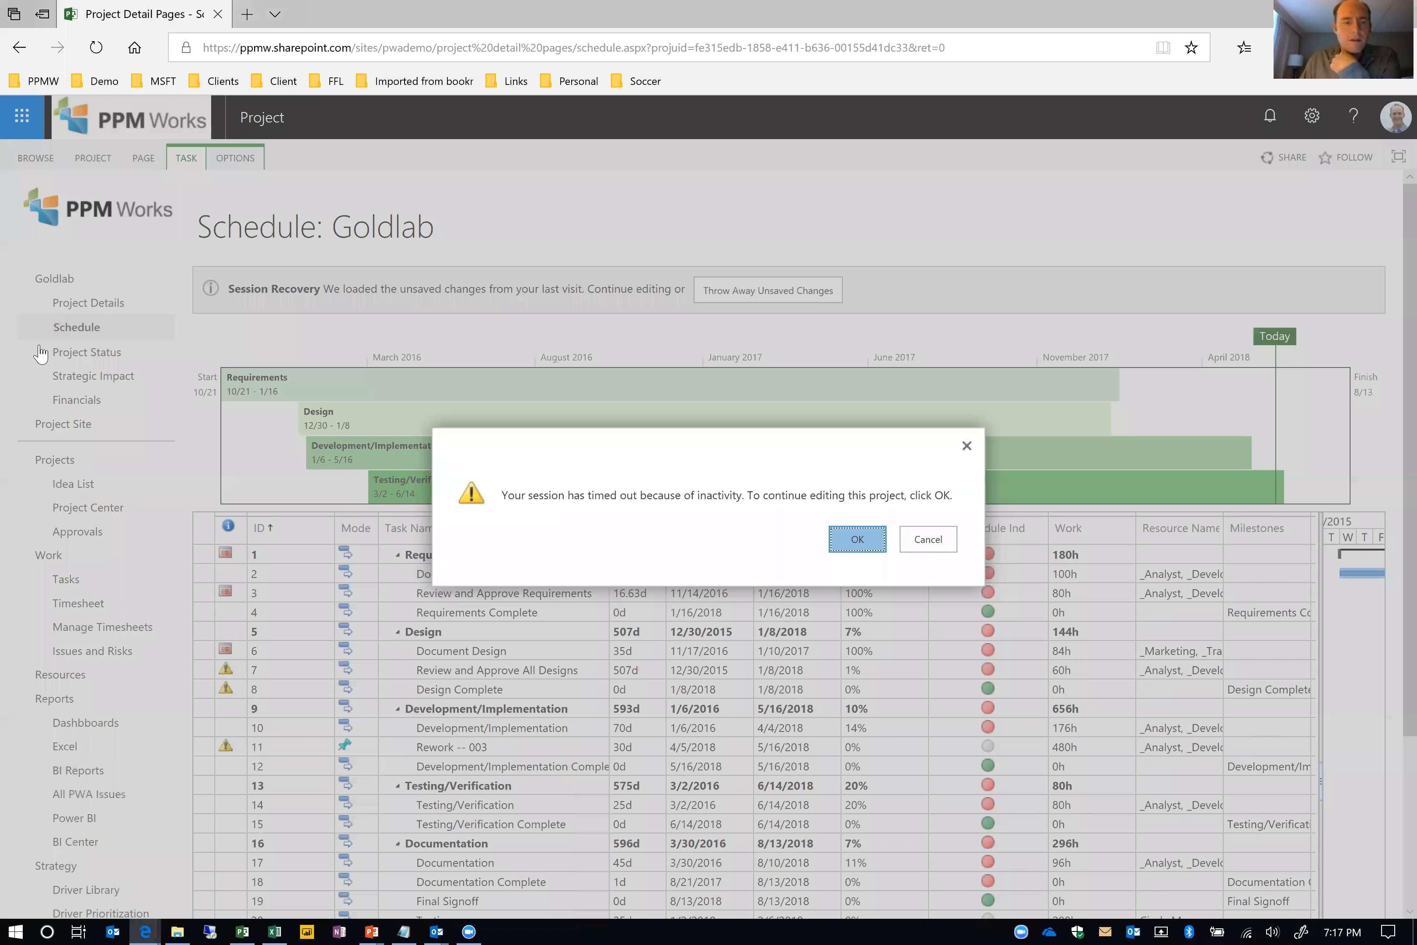
key(Return)
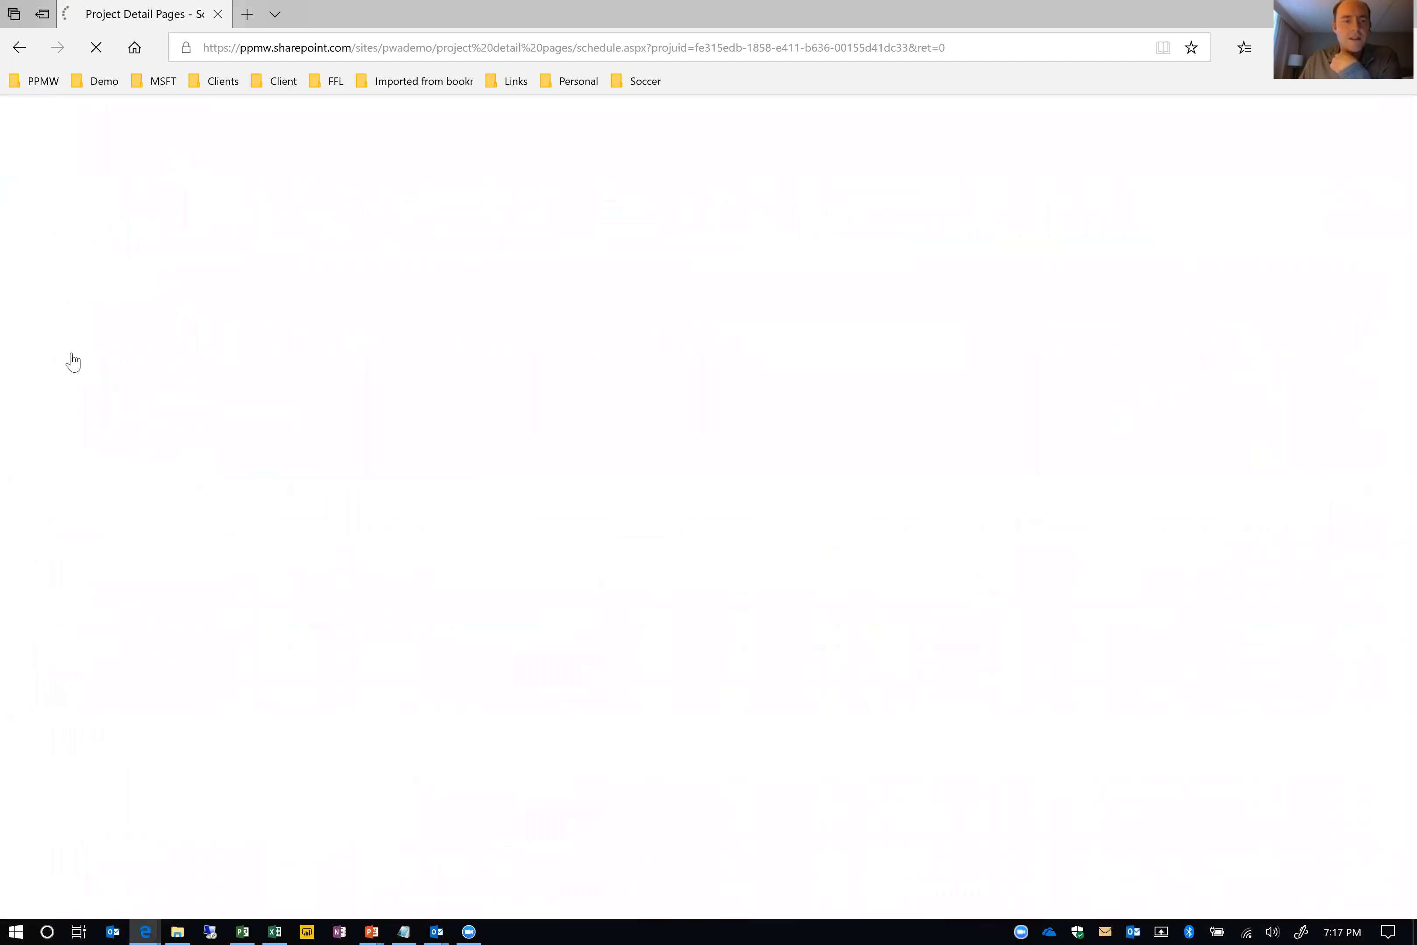
click(71, 353)
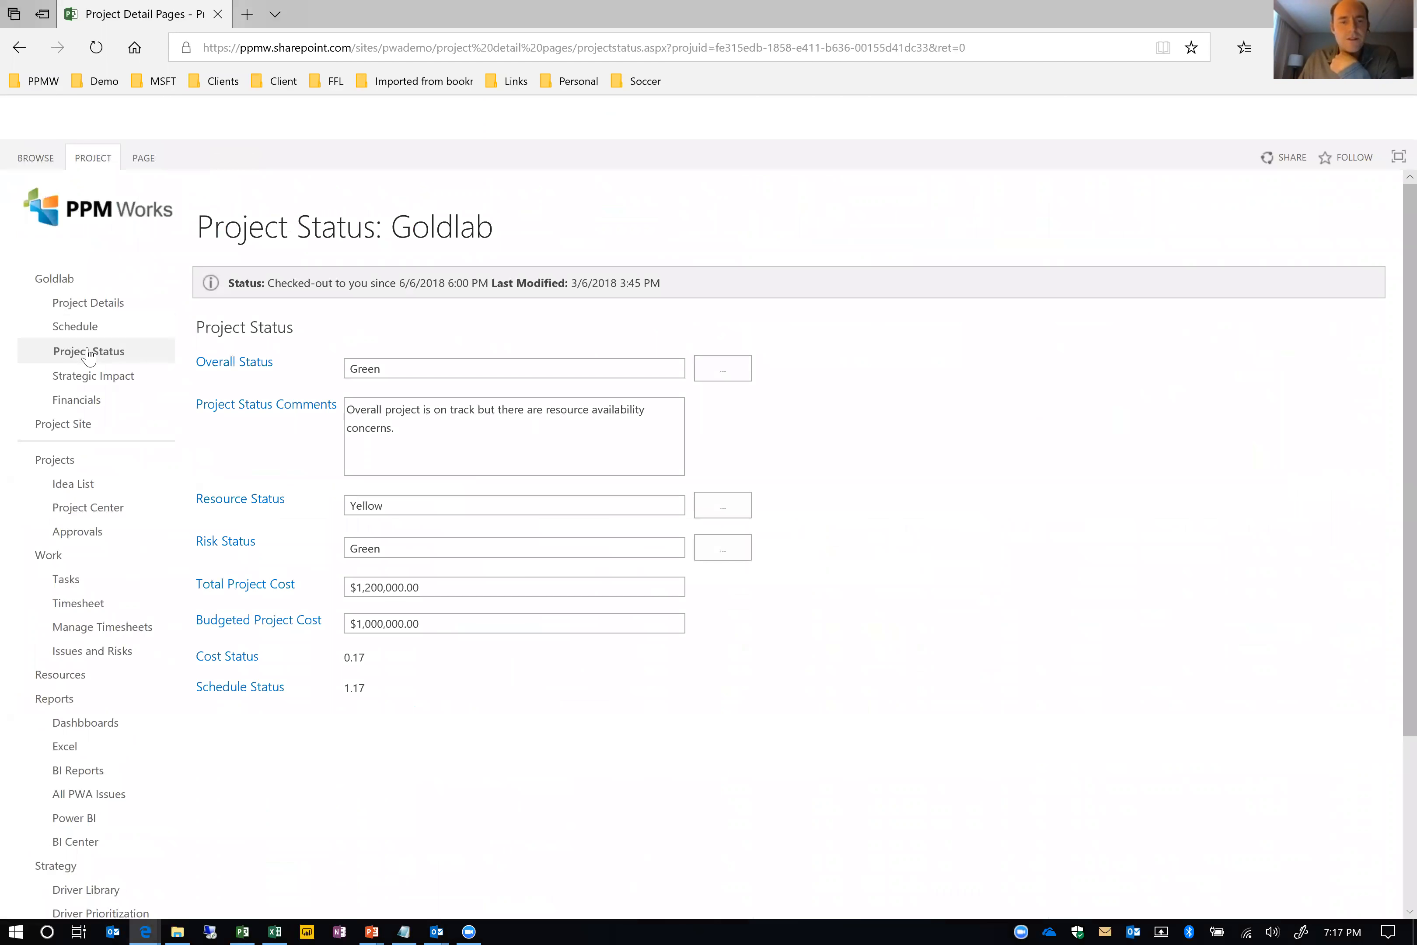
Examine Goldlab's Overall Status choices without changing the value, and look over the calculated Cost Status and Schedule Status fields
click(702, 371)
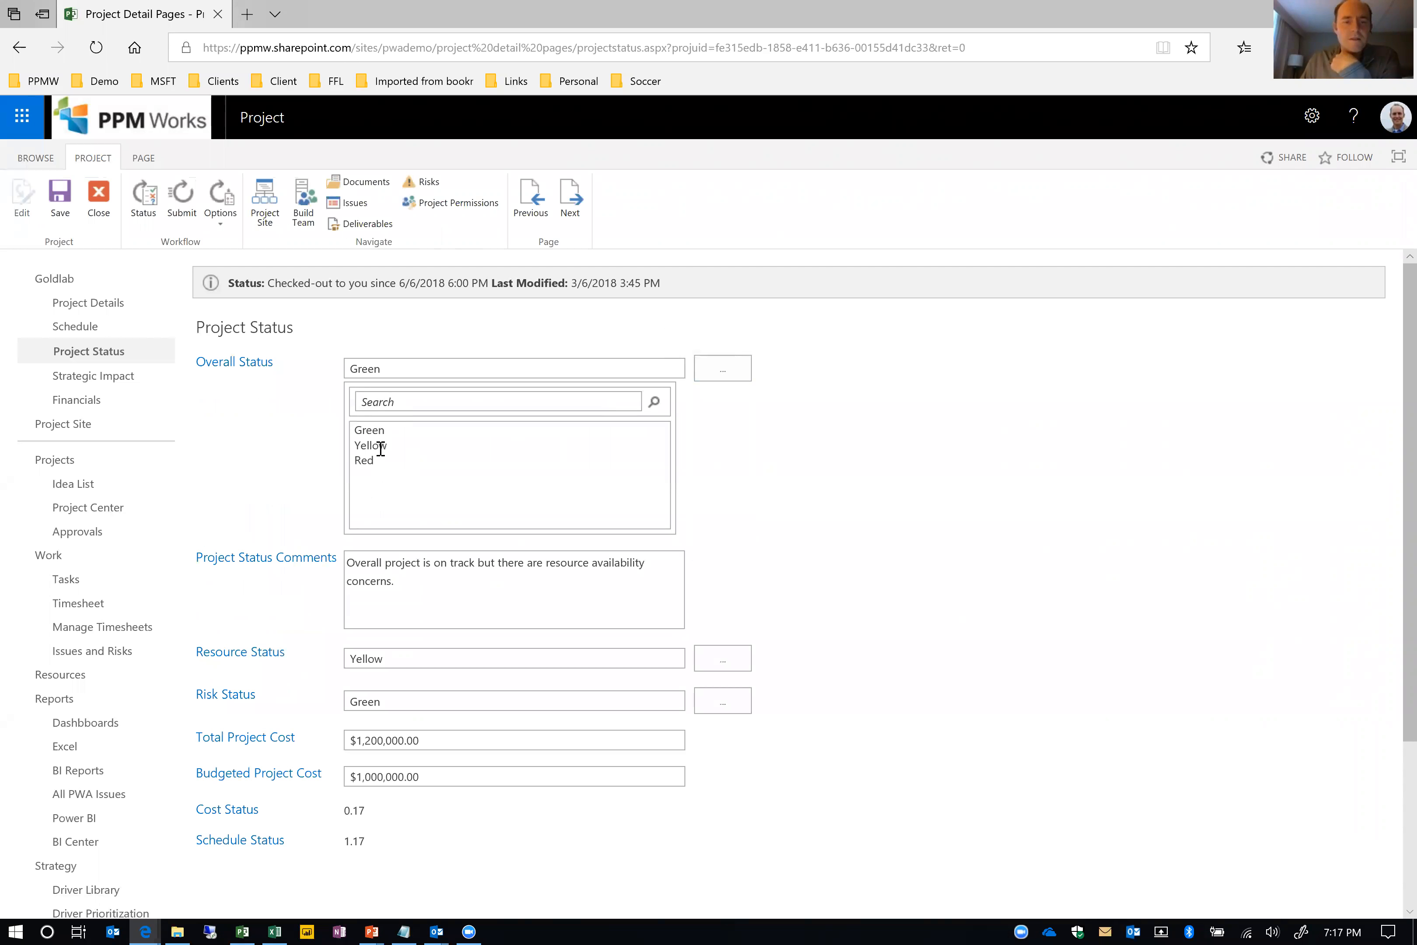
click(726, 372)
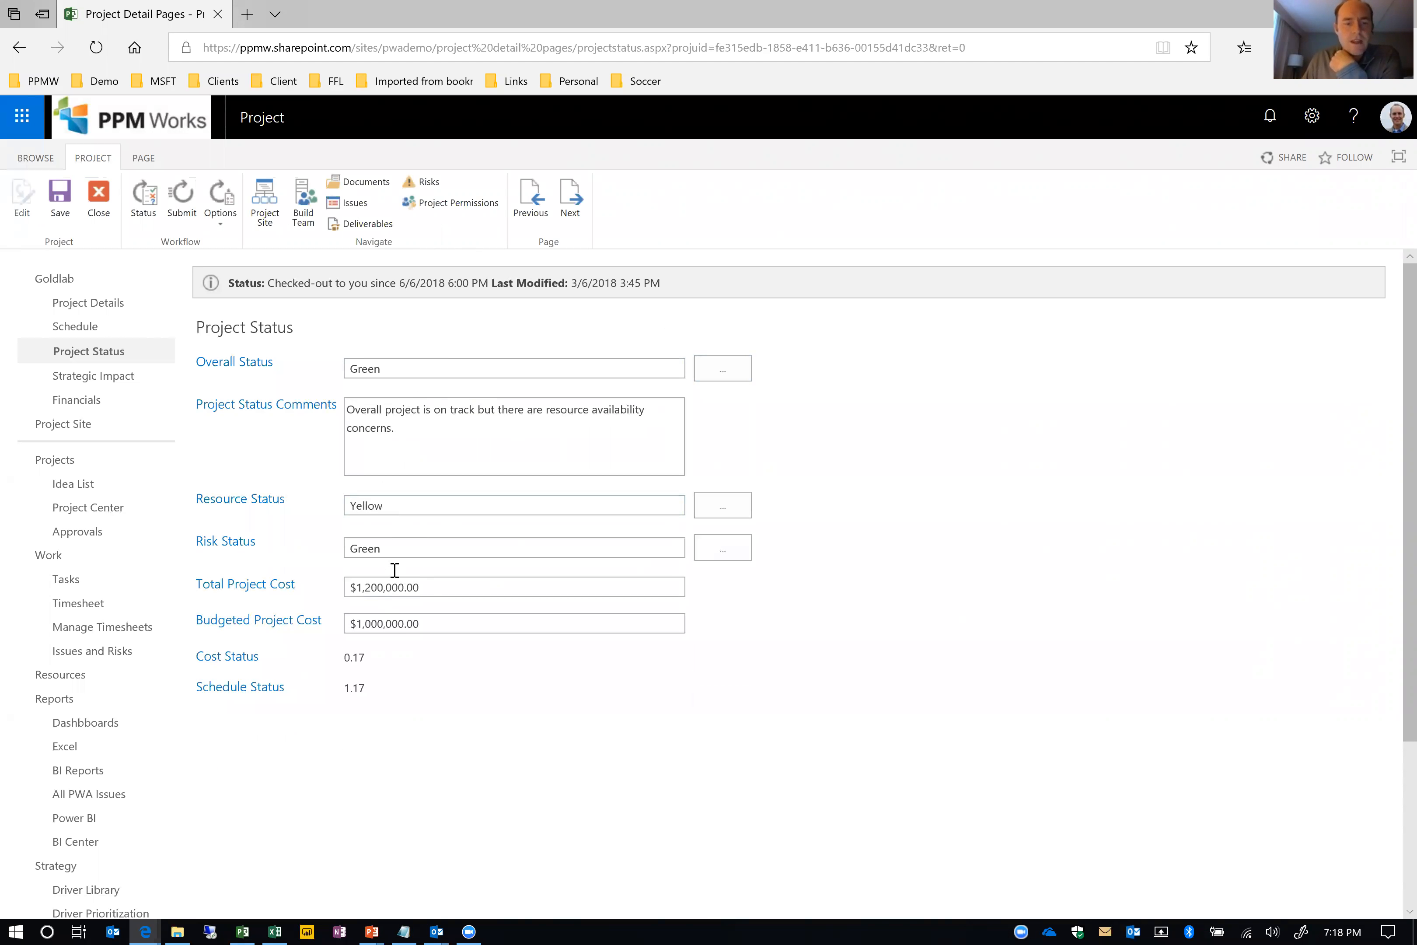
drag(251, 665, 268, 684)
click(325, 690)
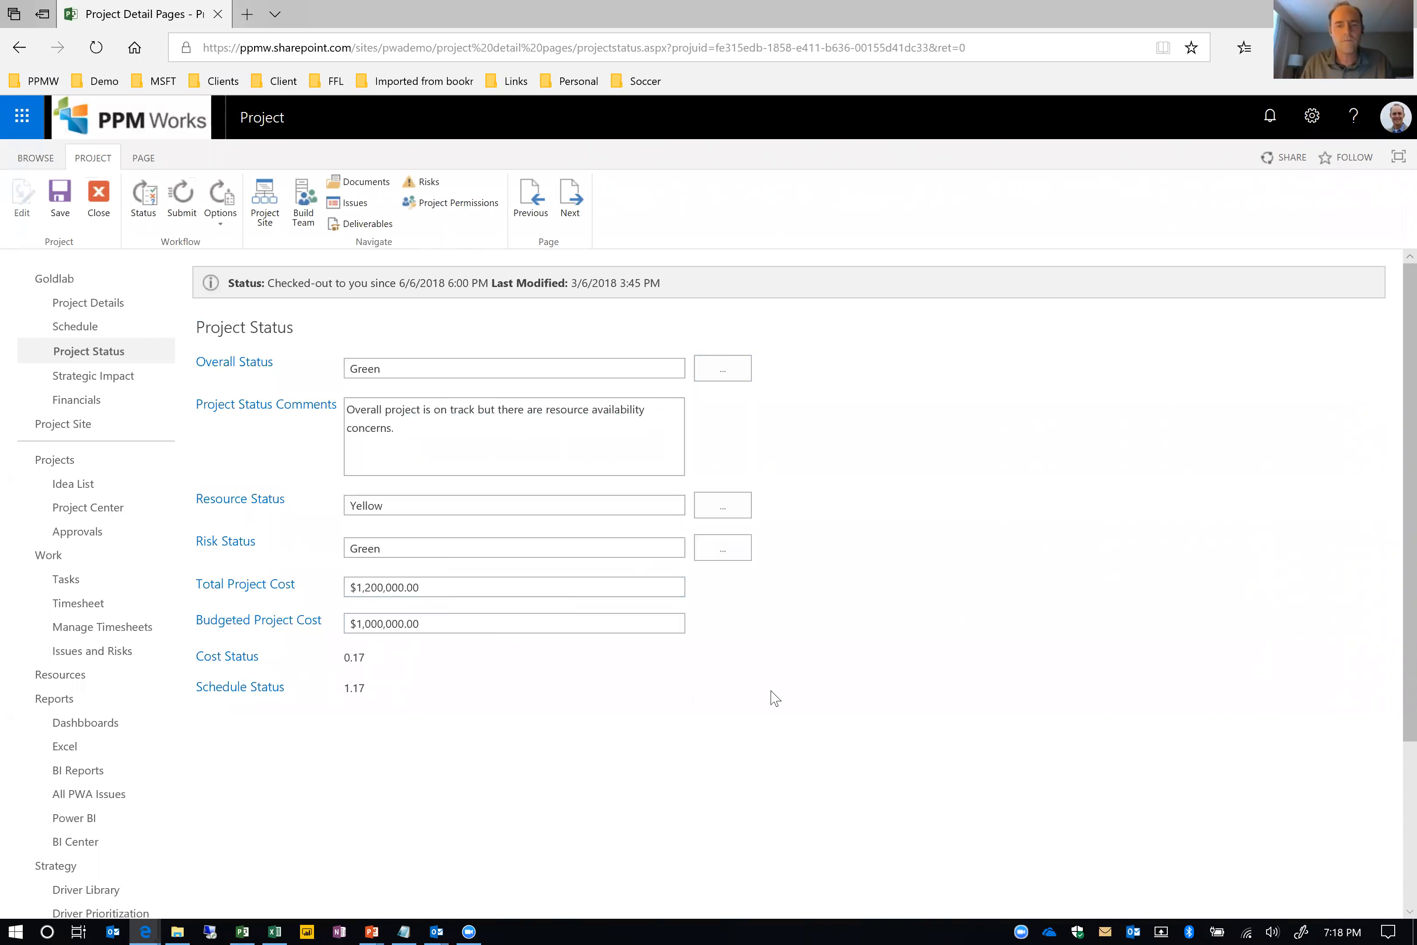
Switch back to the PowerPoint slide show and advance to the Popular PPM KPIs slide
key(alt+Tab)
key(alt+Tab)
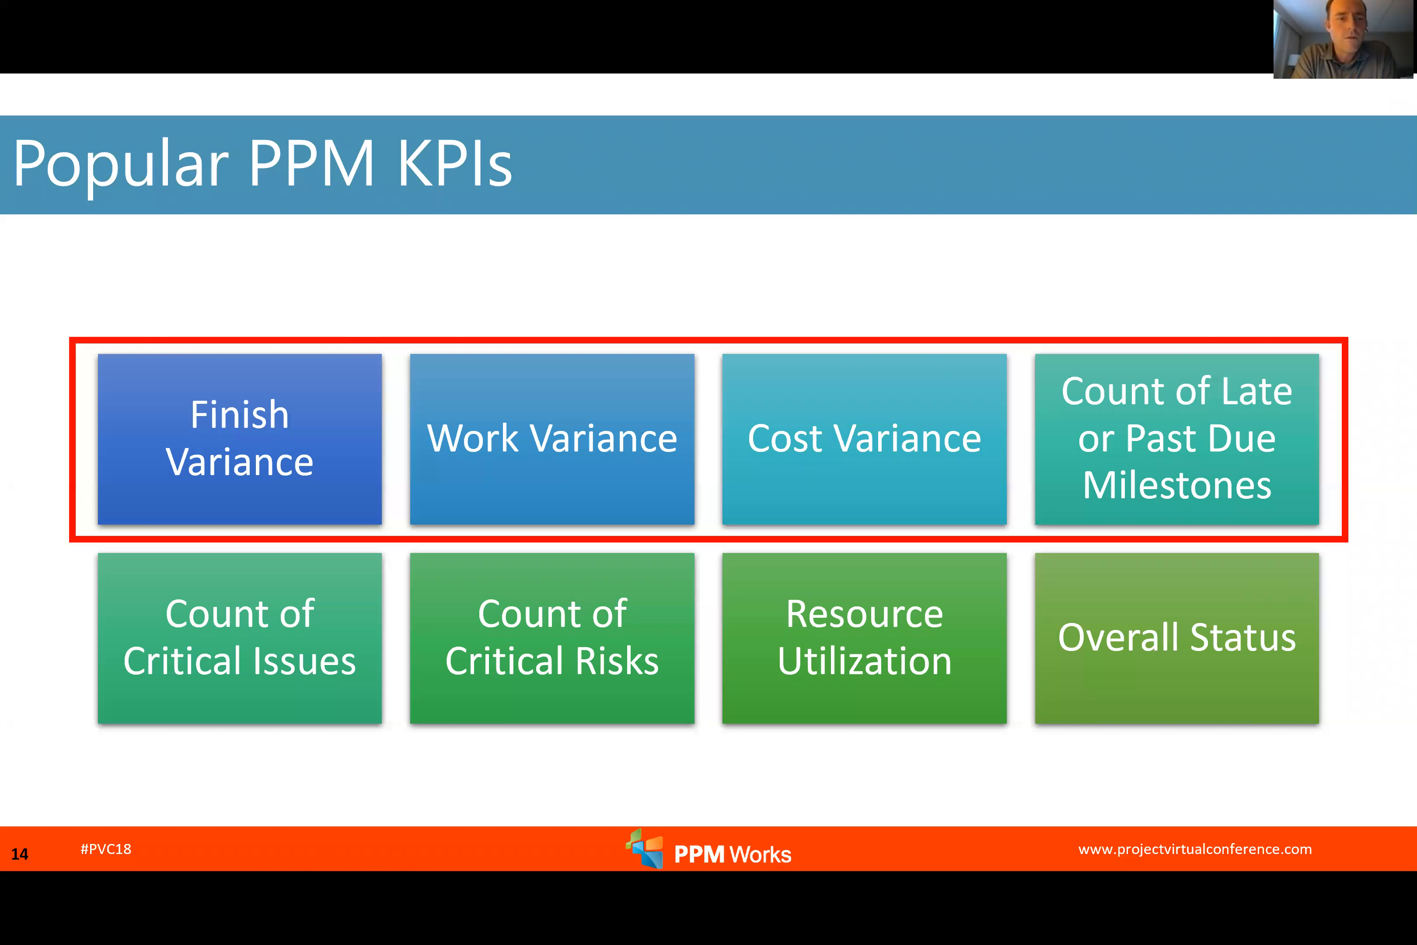
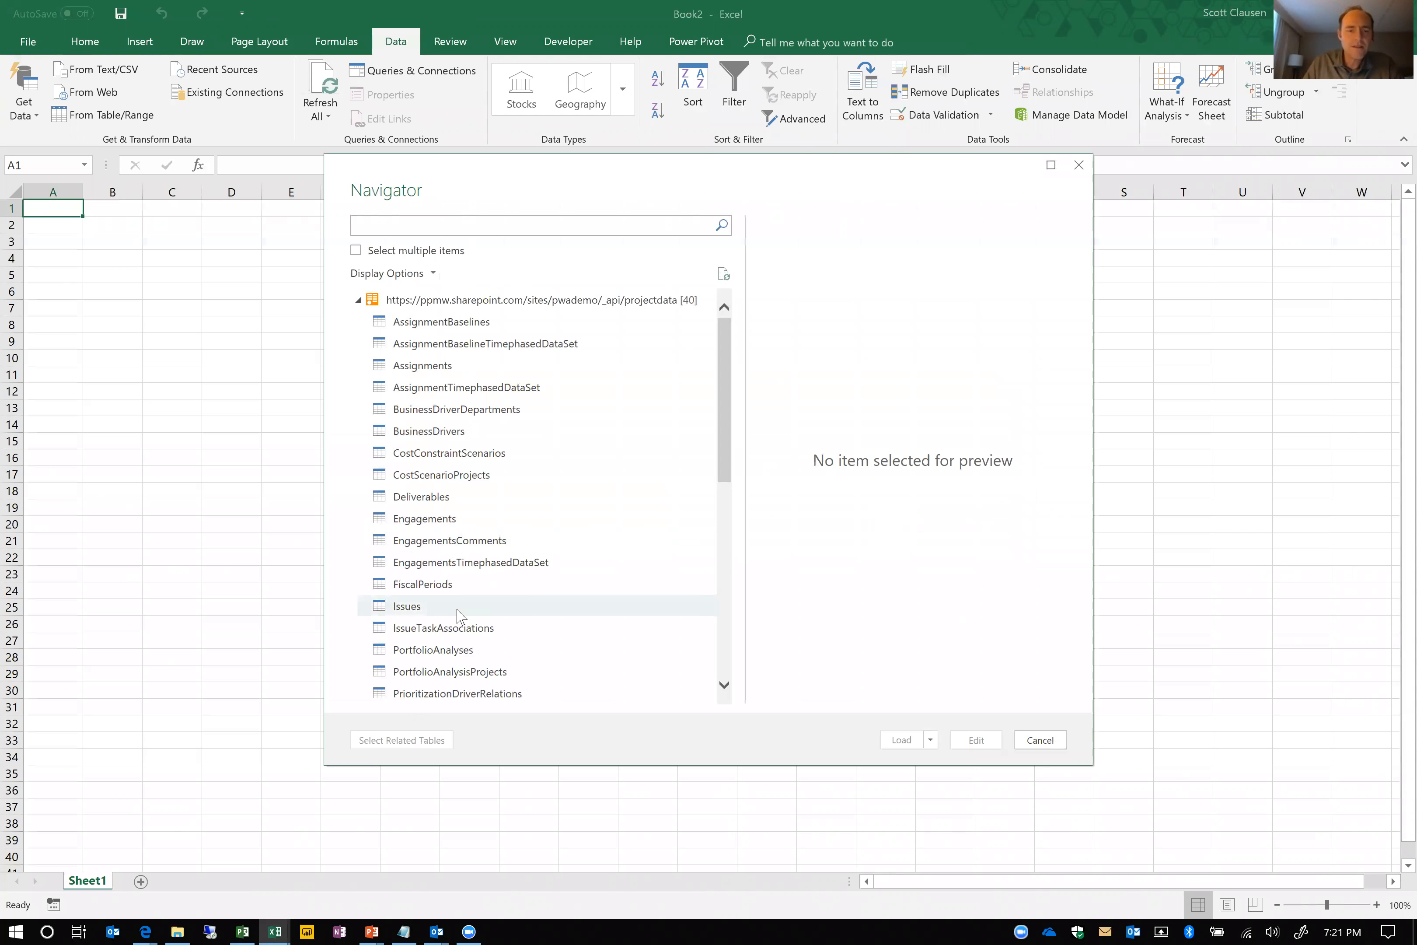
Select the AssignmentTimephasedDataSet, Risks and Projects tables from the project data feed and open them for editing in Power Query
scroll(457, 610, down, 3)
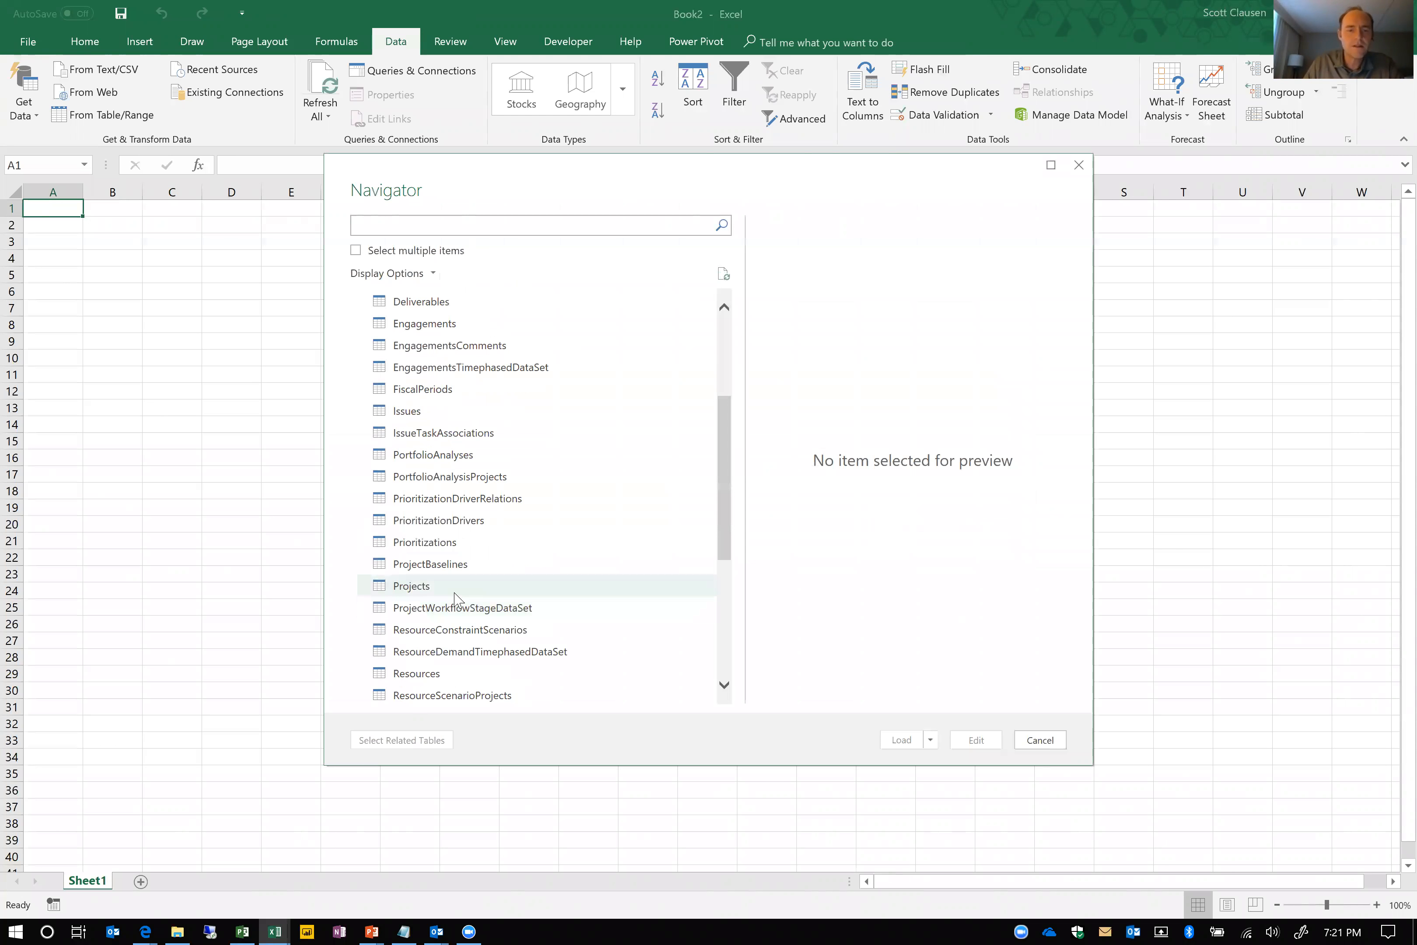
scroll(454, 585, up, 2)
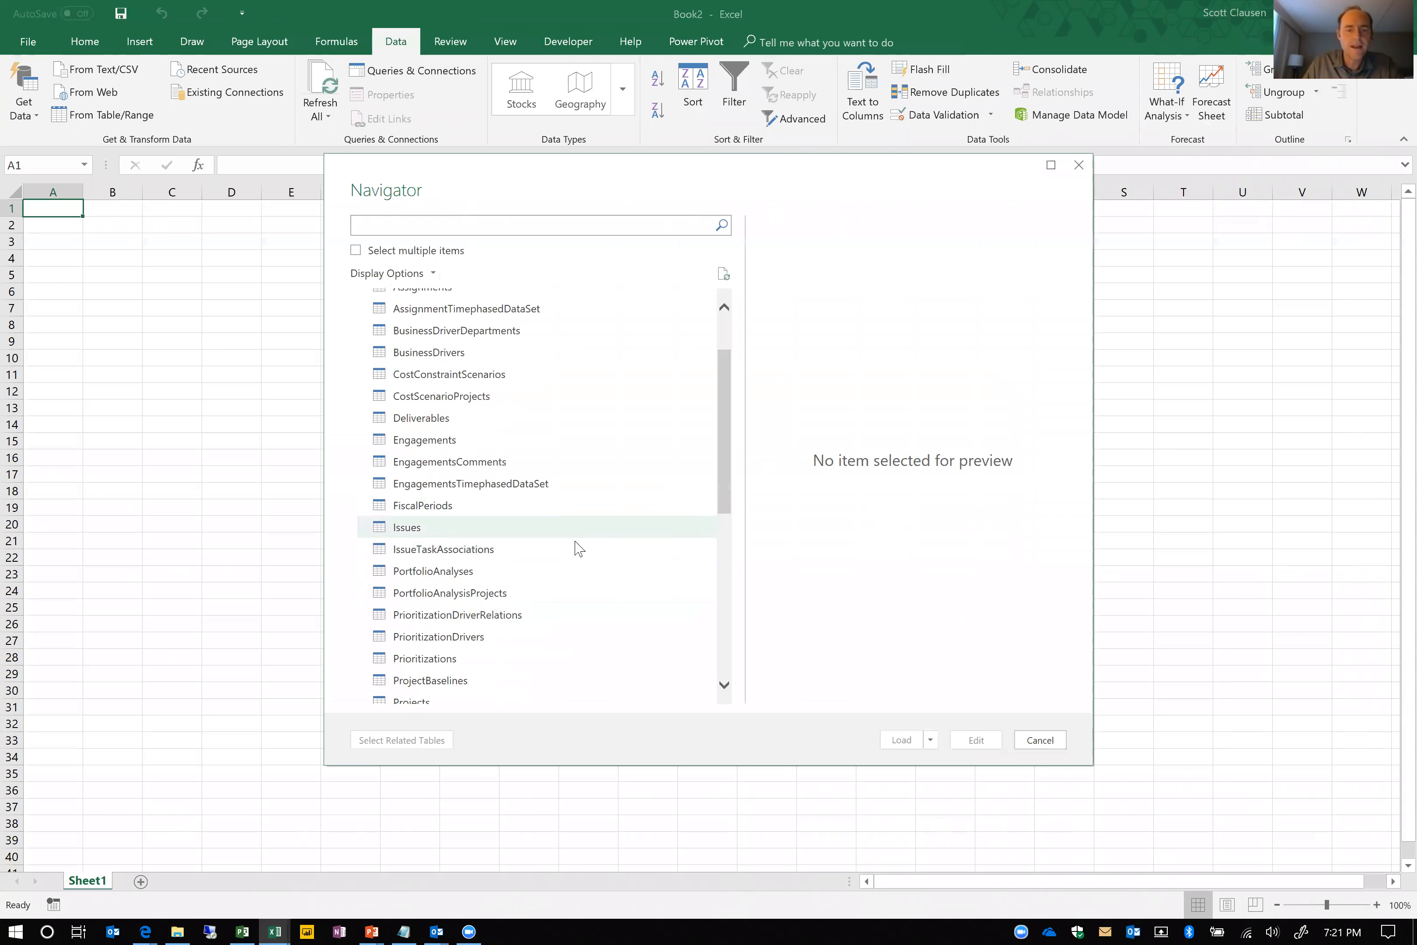
scroll(576, 578, down, 3)
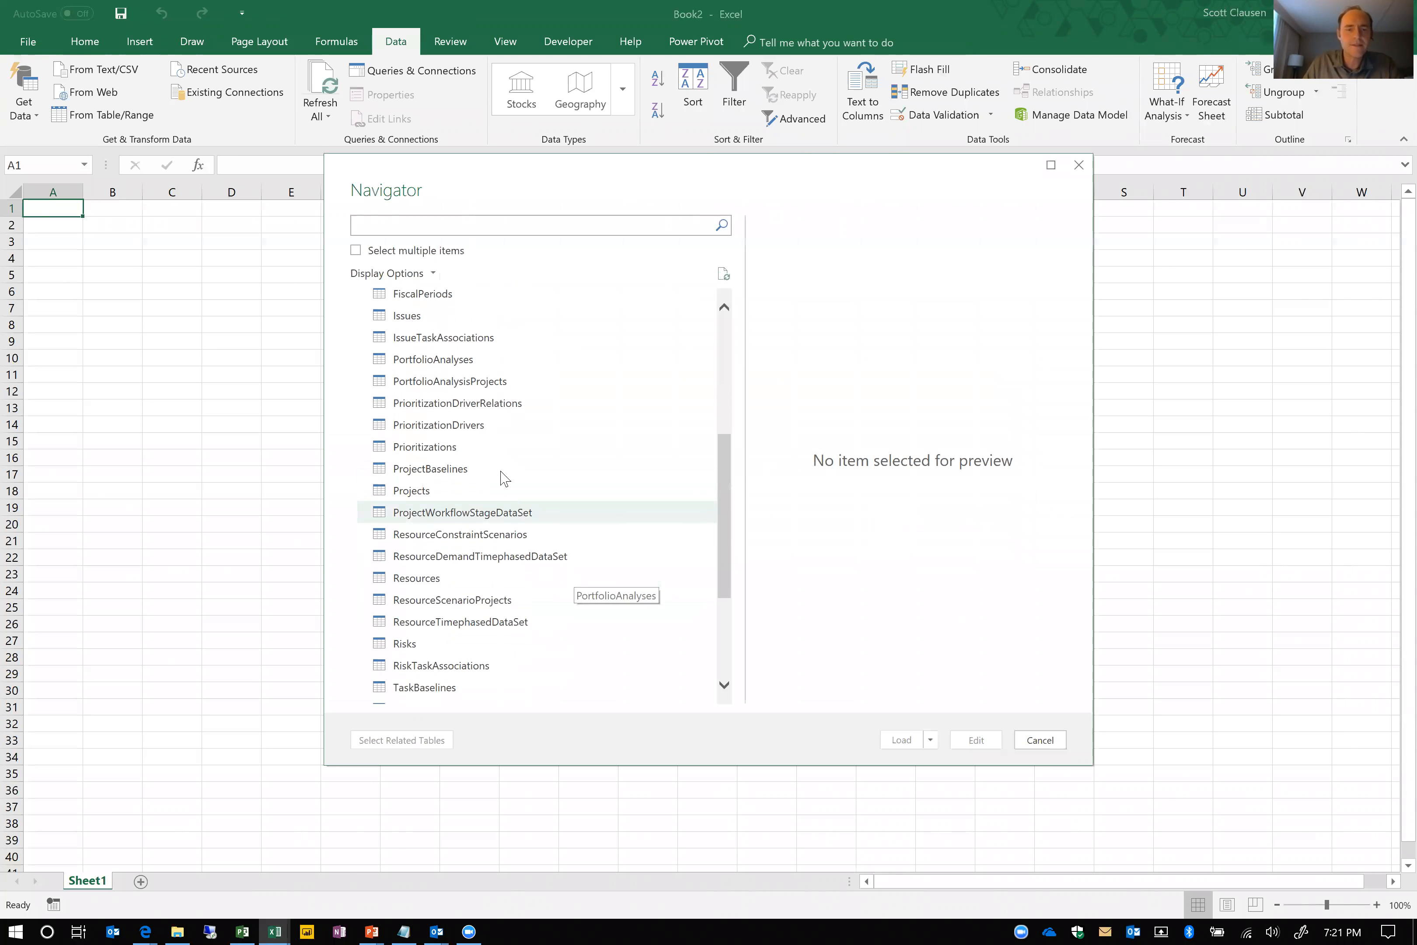
scroll(434, 353, up, 4)
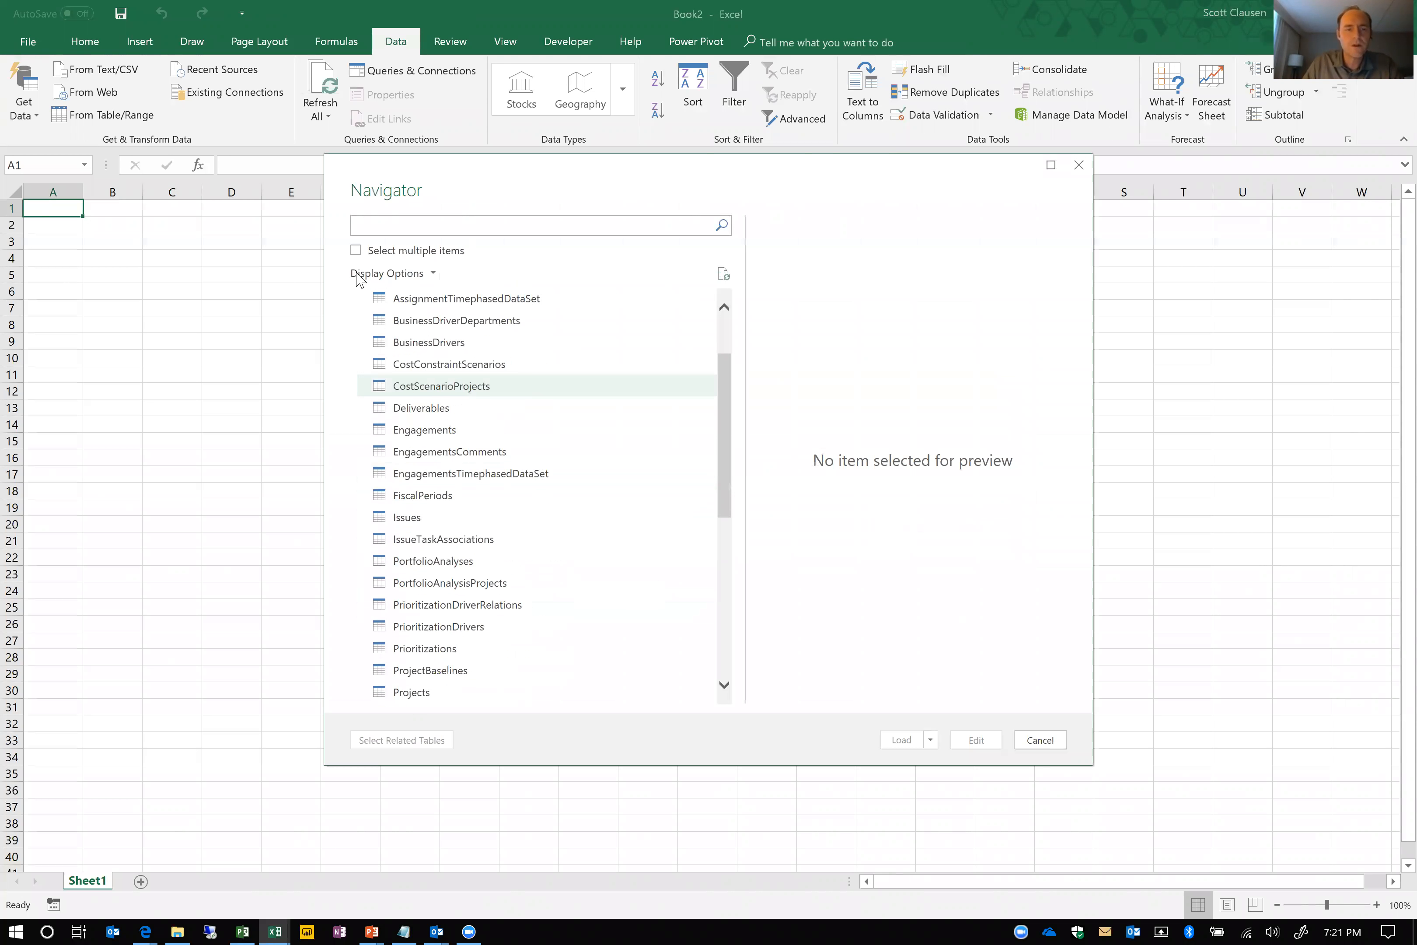
click(355, 251)
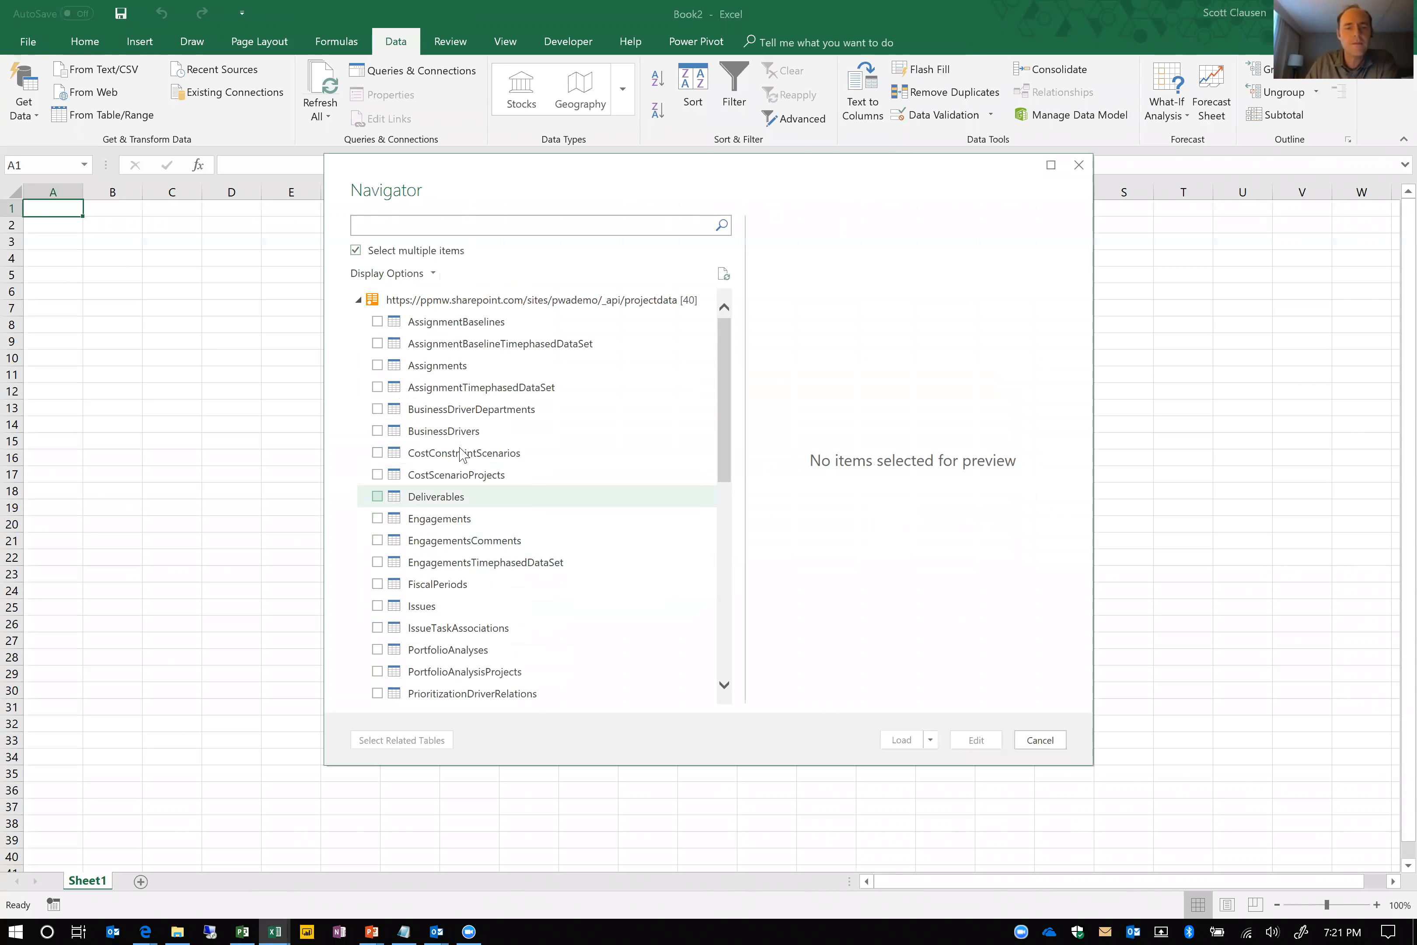
click(378, 388)
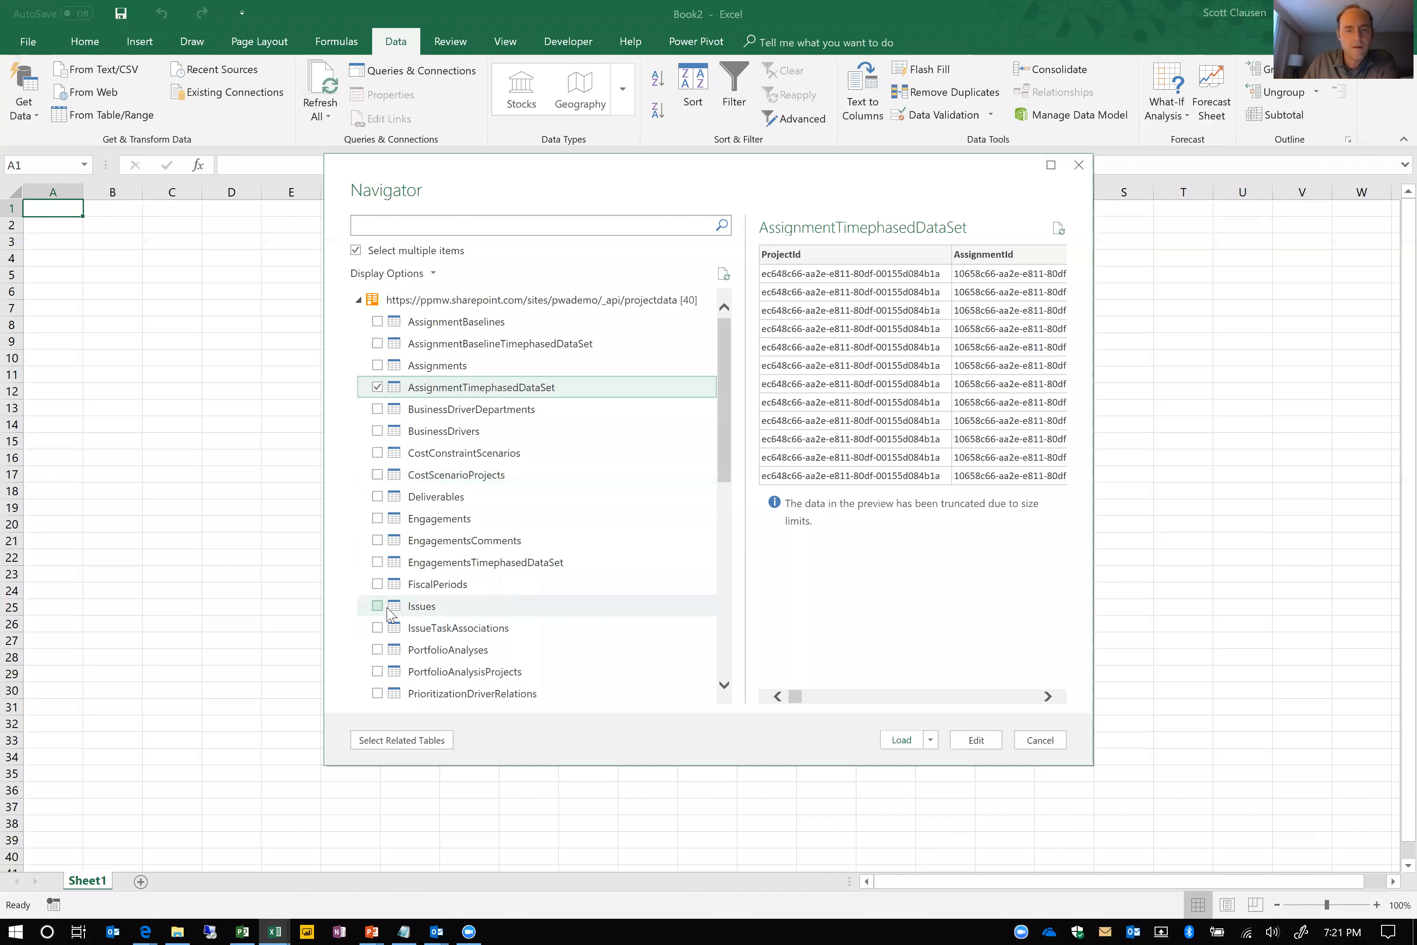
scroll(378, 610, down, 3)
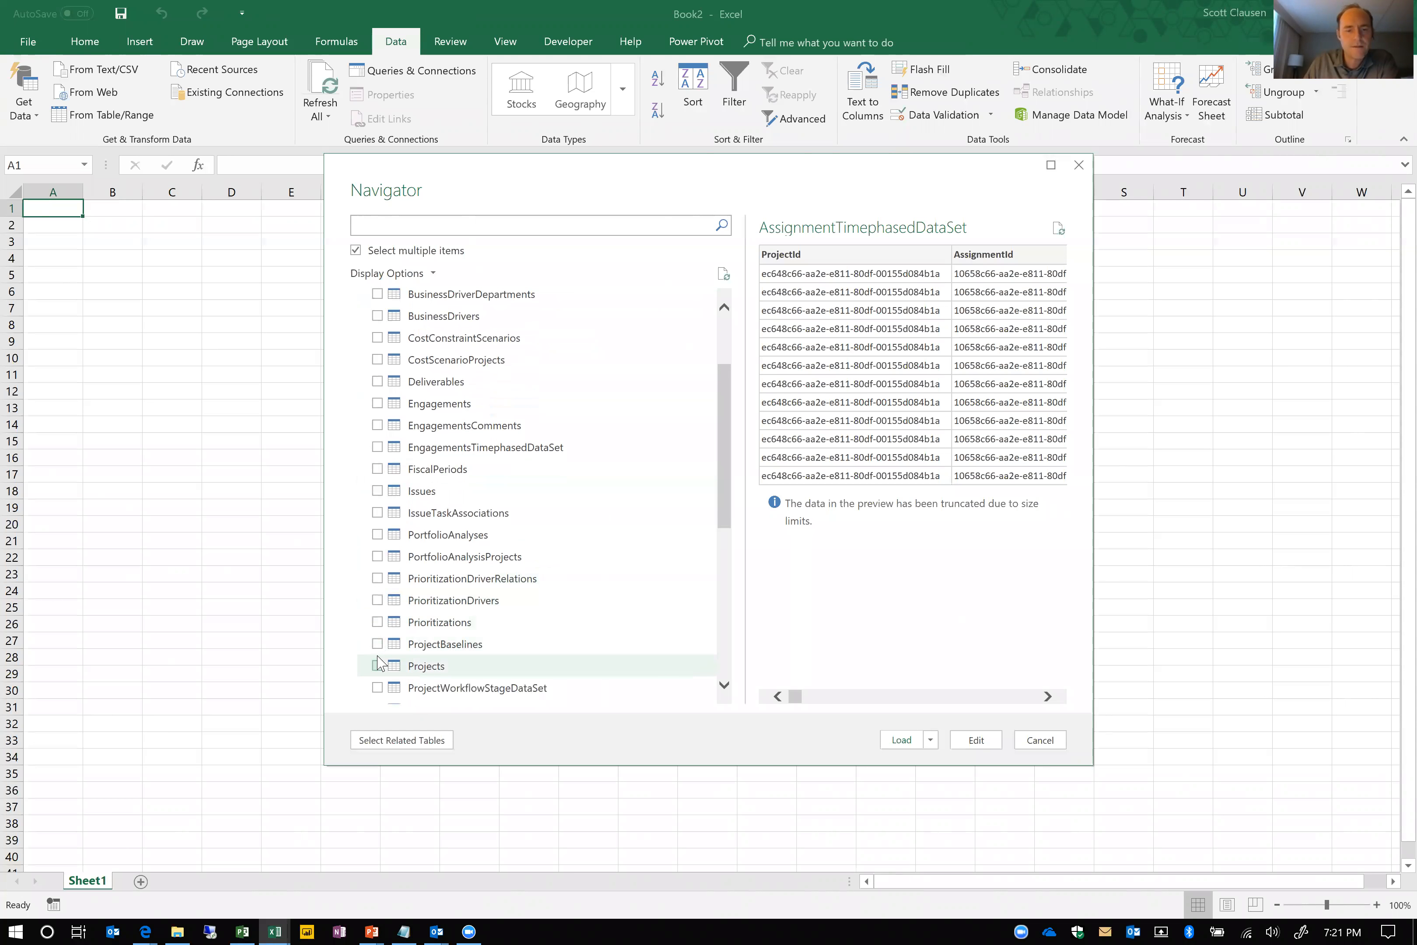
scroll(379, 661, down, 6)
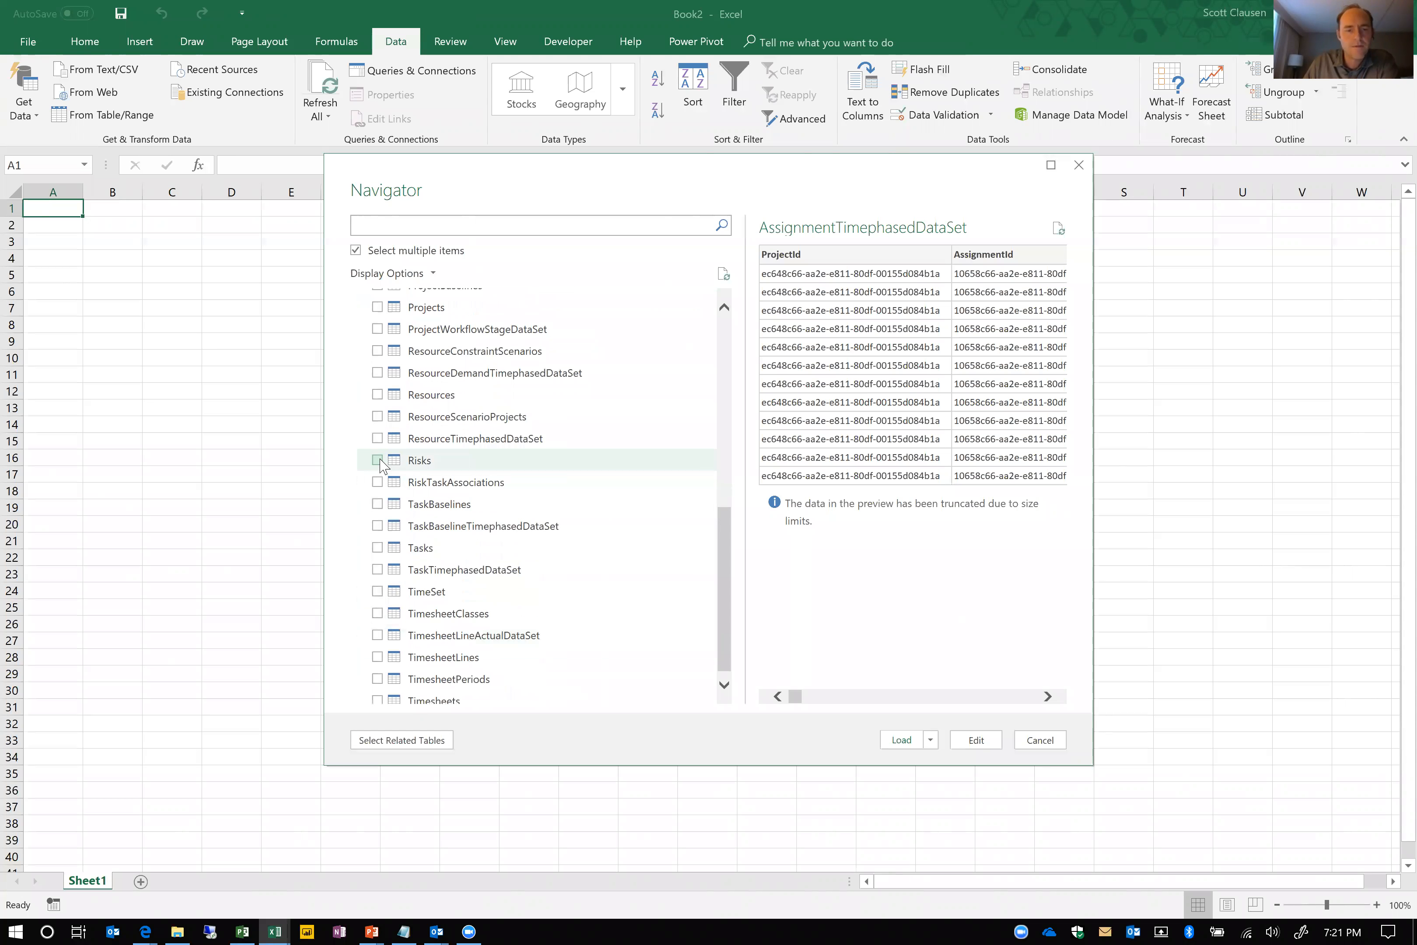
click(377, 460)
scroll(427, 463, up, 1)
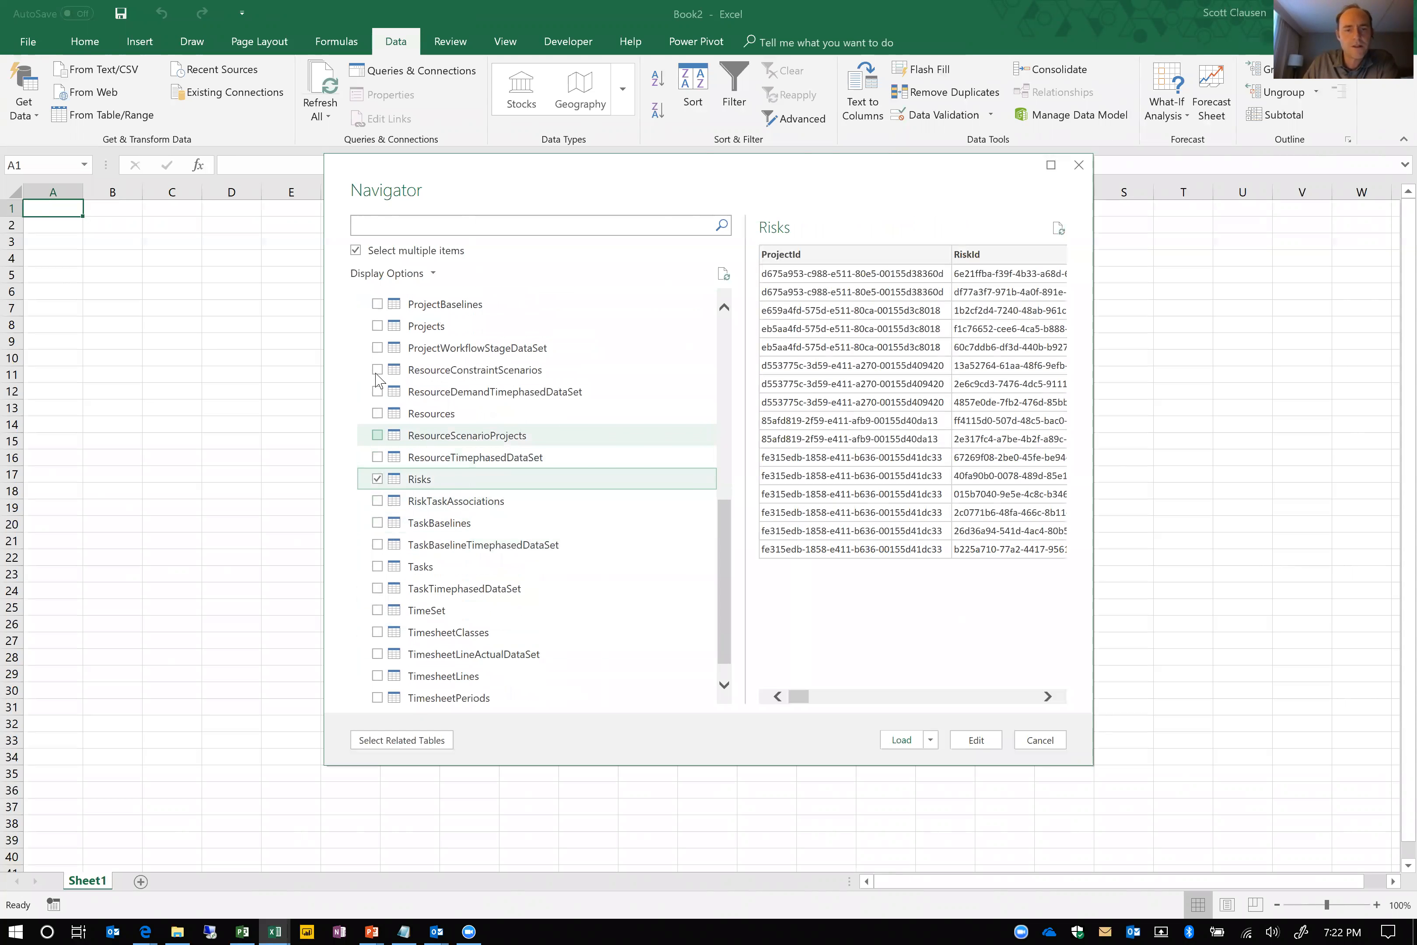
click(377, 326)
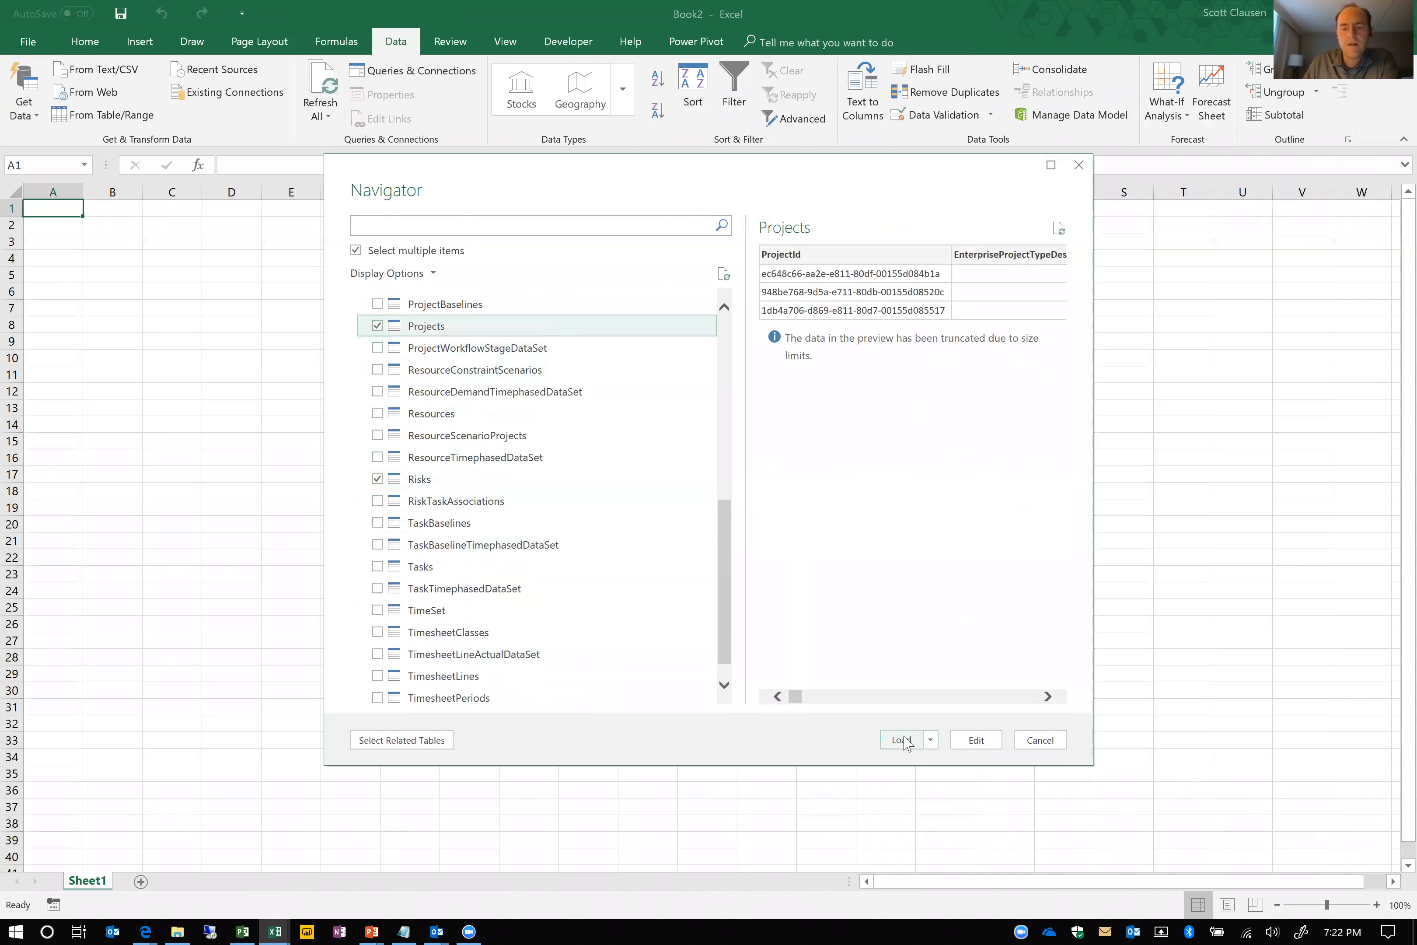
click(981, 747)
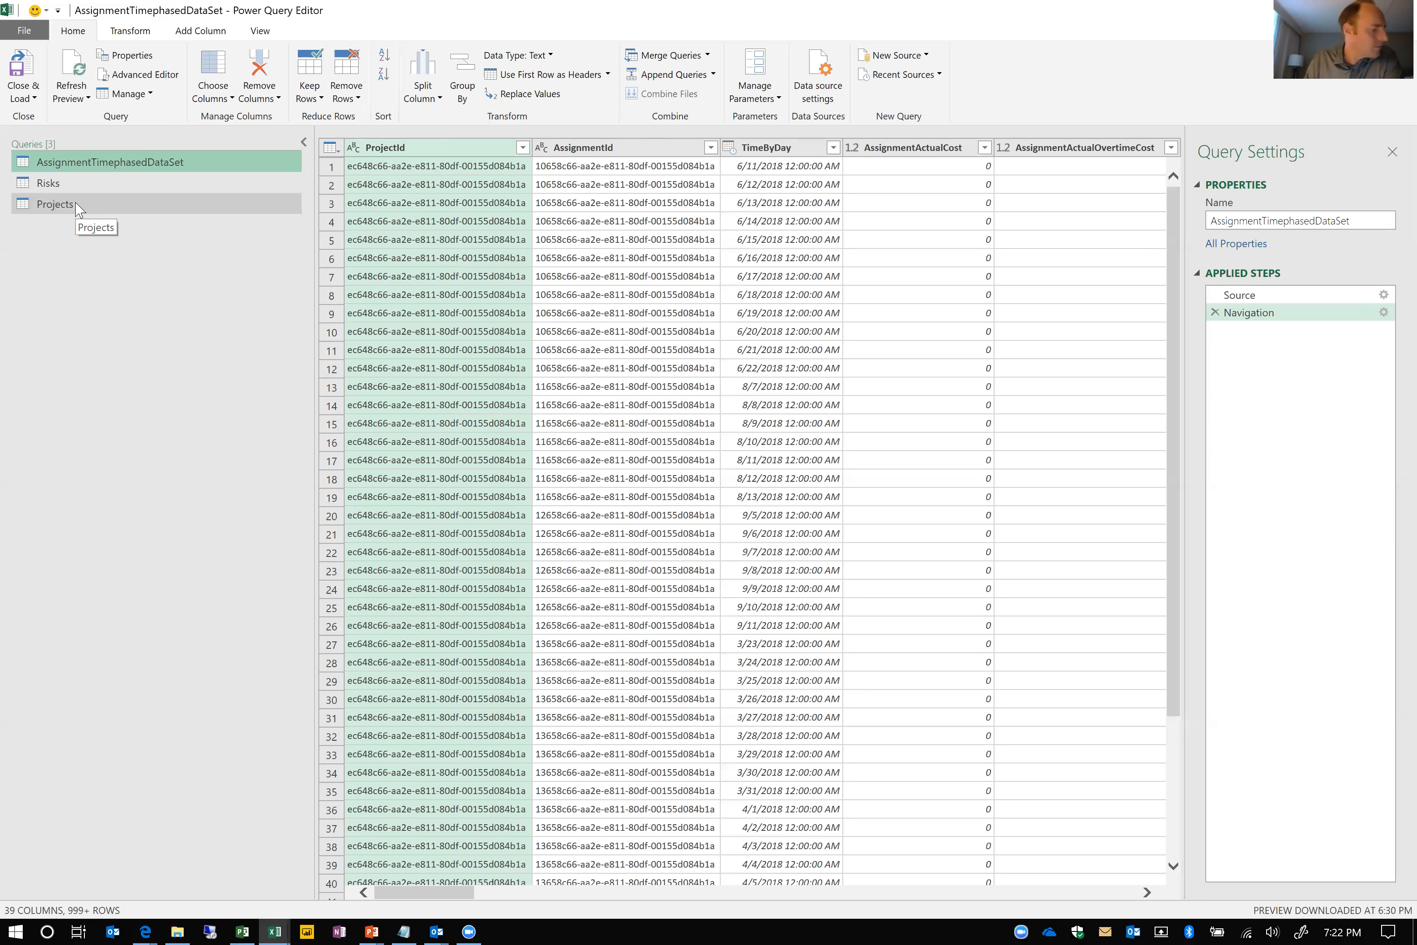
Display the Projects query, narrow the query list to widen the data preview, and look across its columns
click(55, 203)
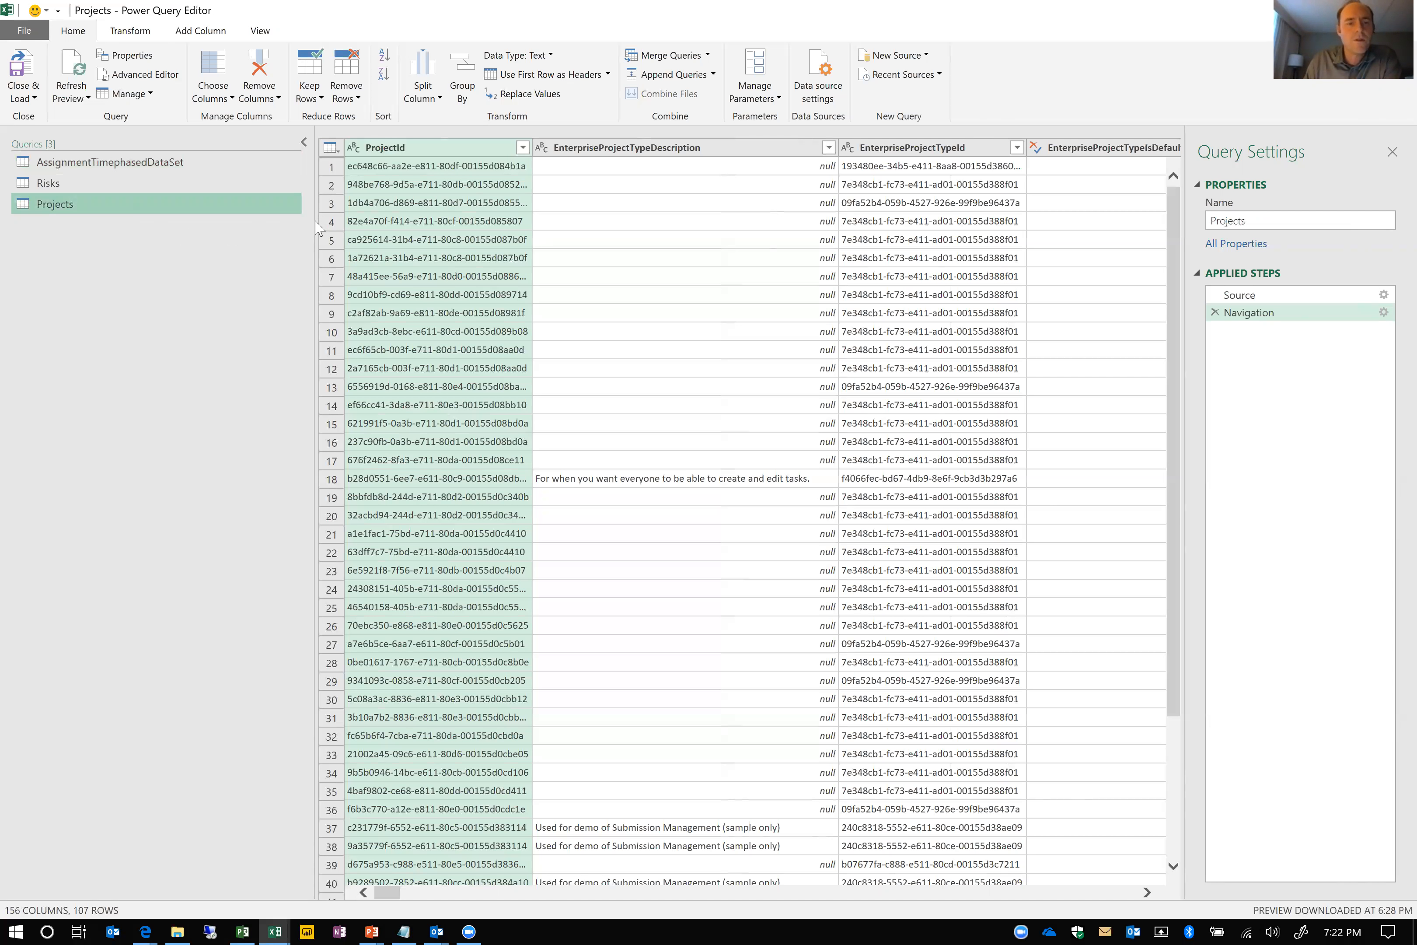
drag(313, 228, 225, 231)
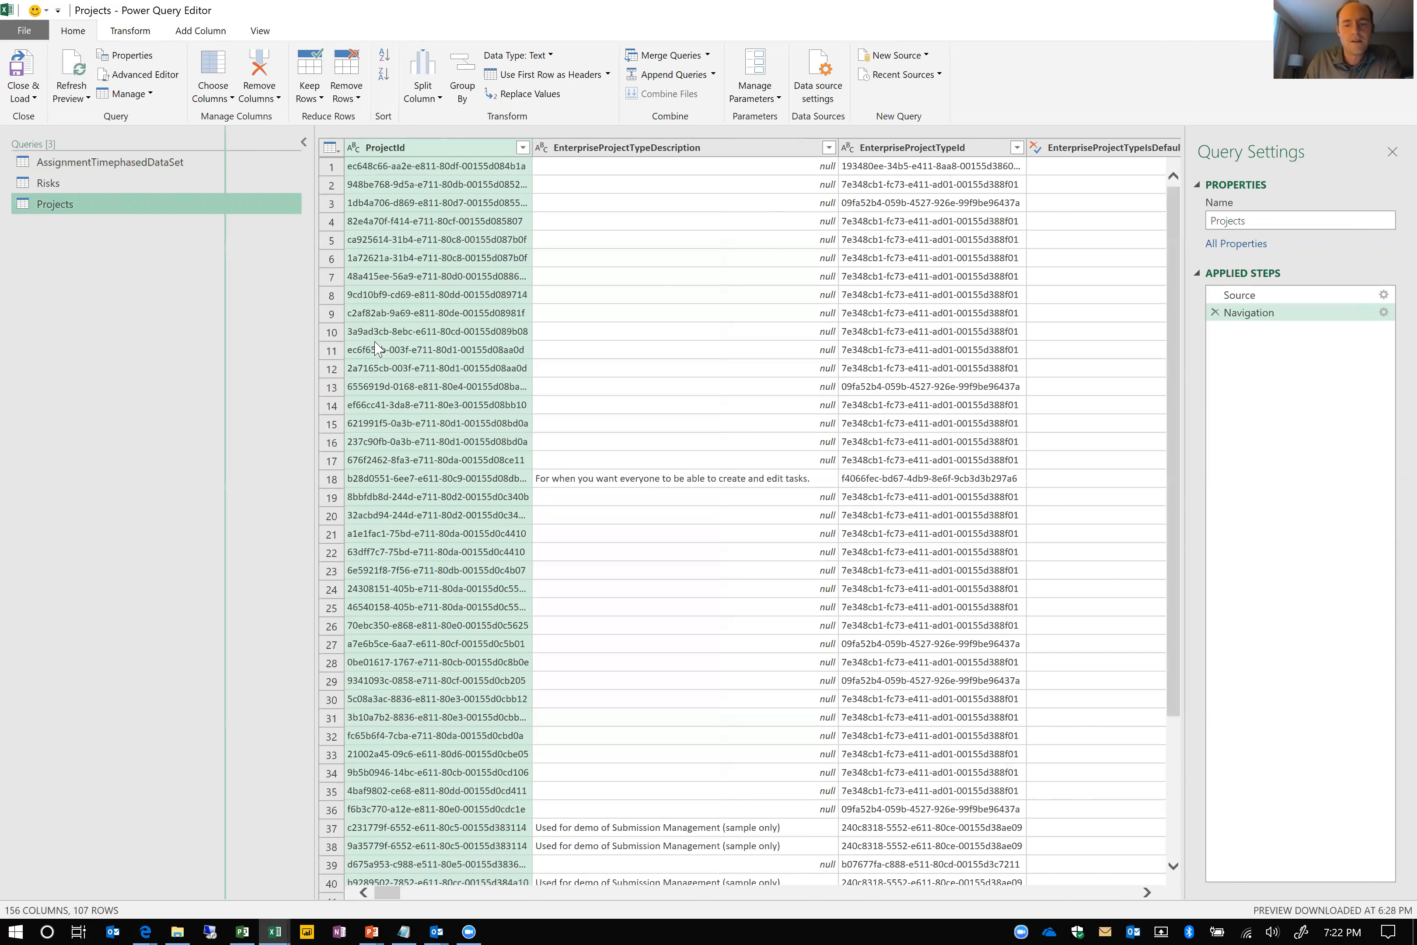
click(1131, 893)
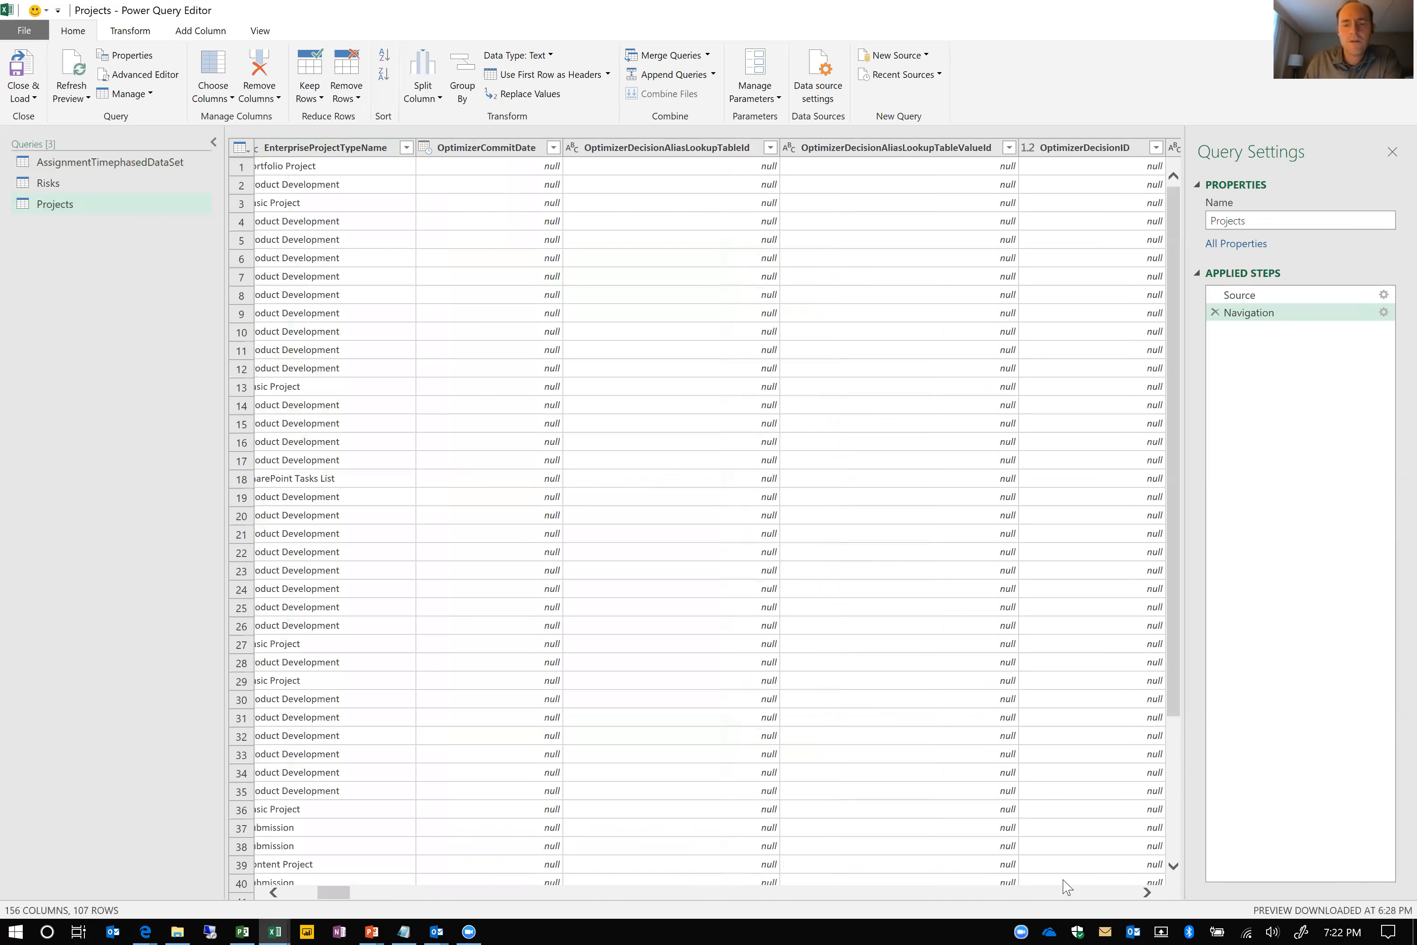
Keep only the ProjectId, ProjectName and ScheduleStatus columns in the Projects query
click(223, 72)
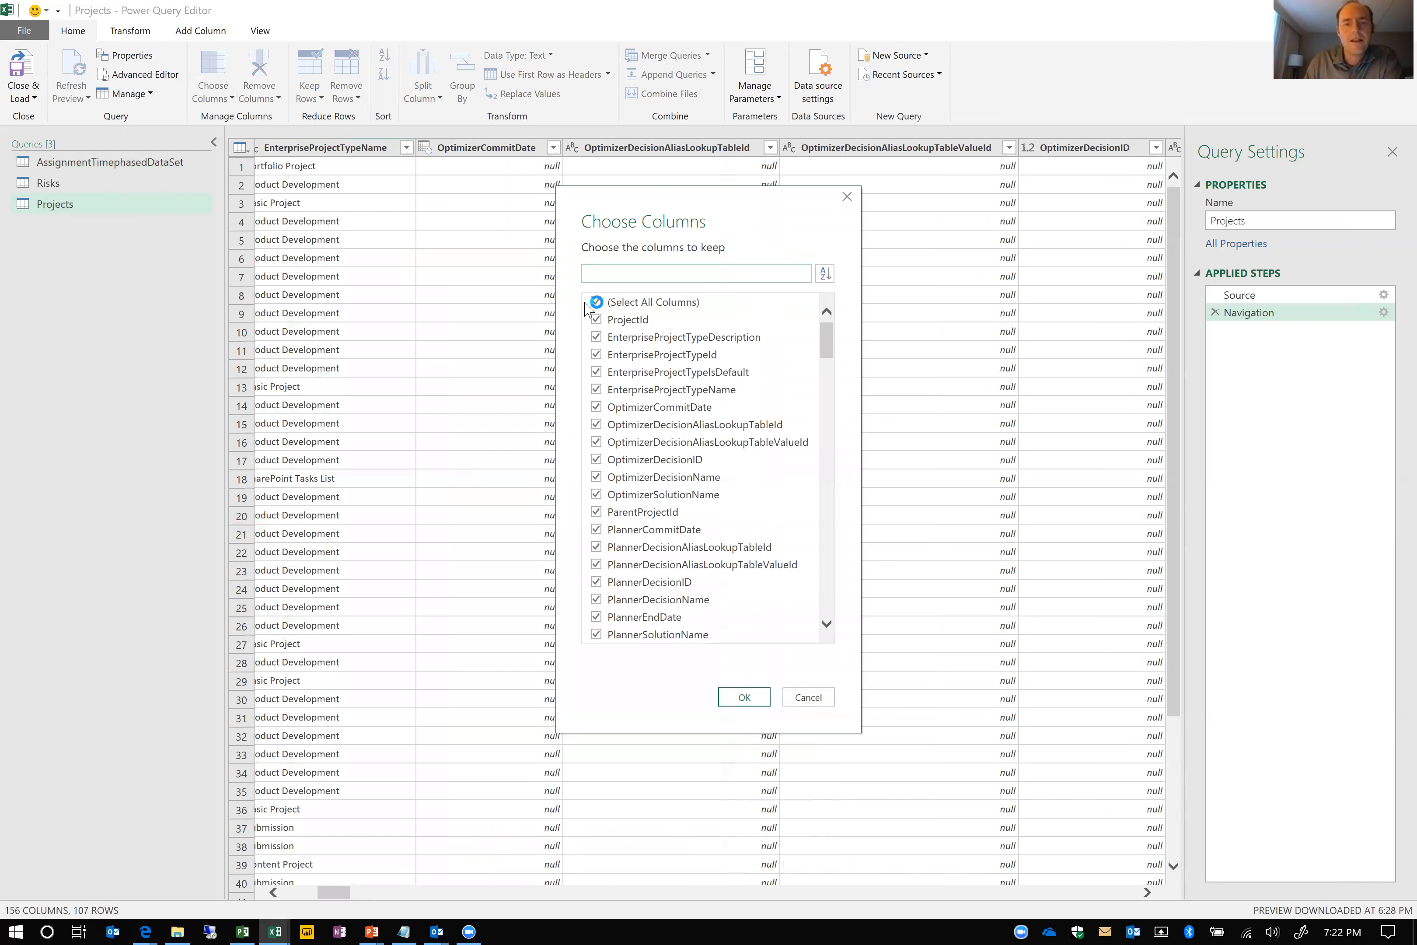
click(596, 302)
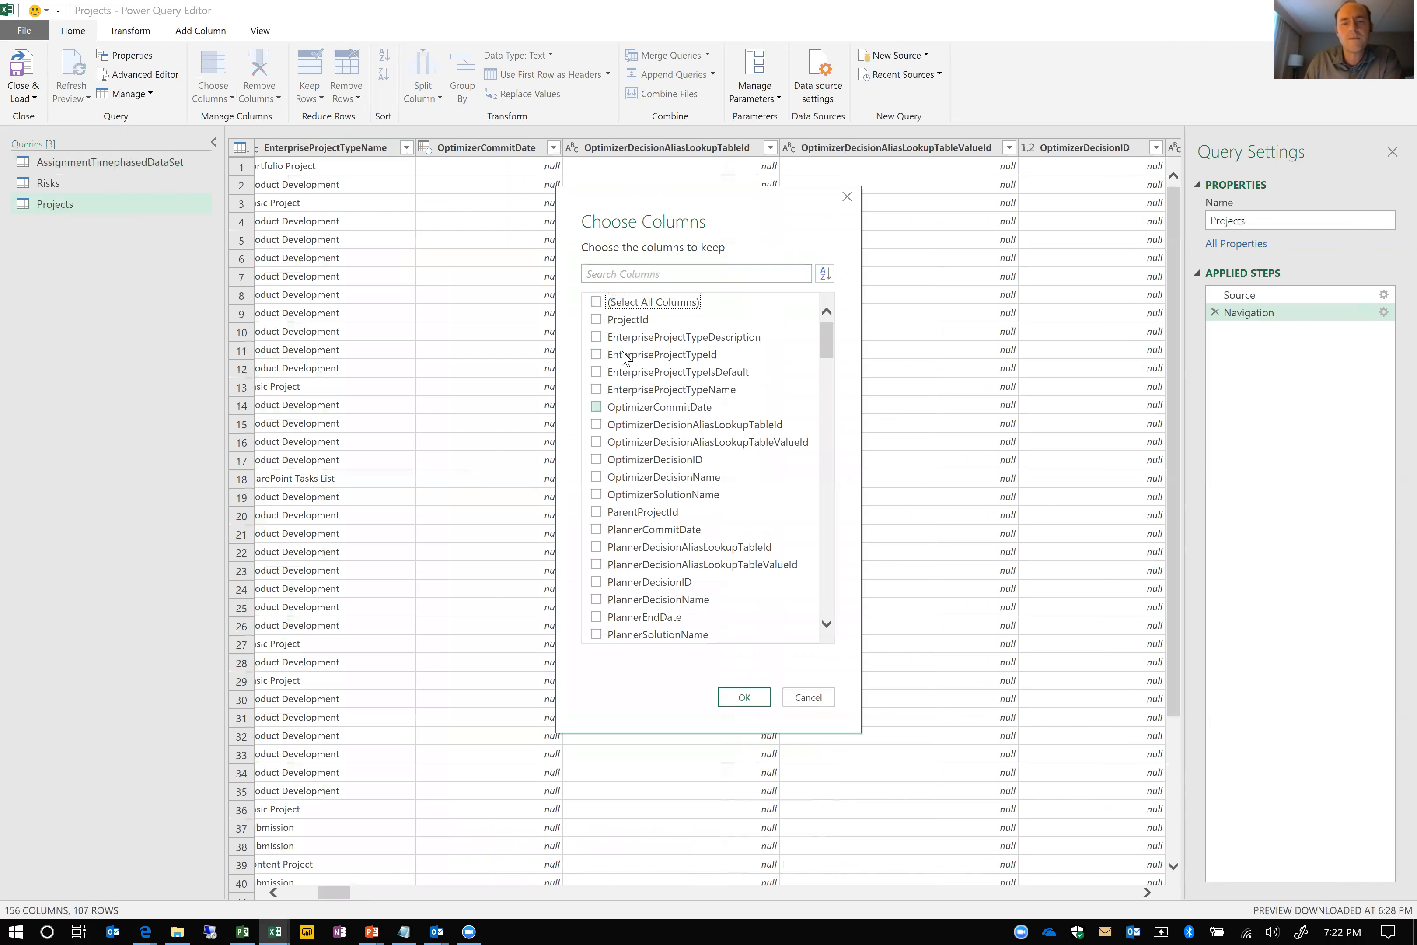
click(596, 319)
click(609, 275)
text(name)
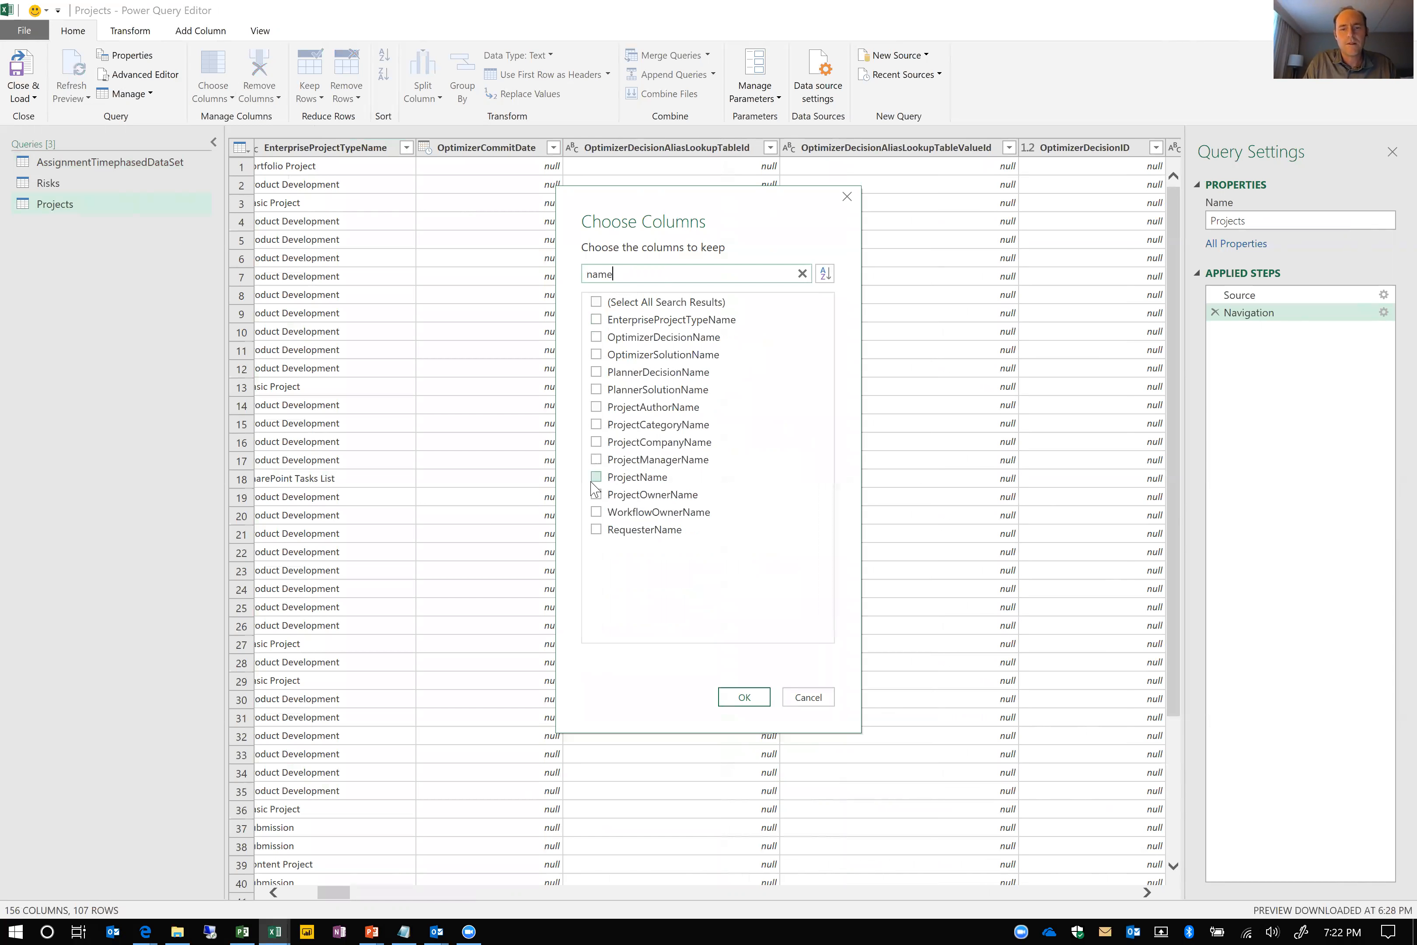
click(596, 478)
drag(636, 272, 572, 280)
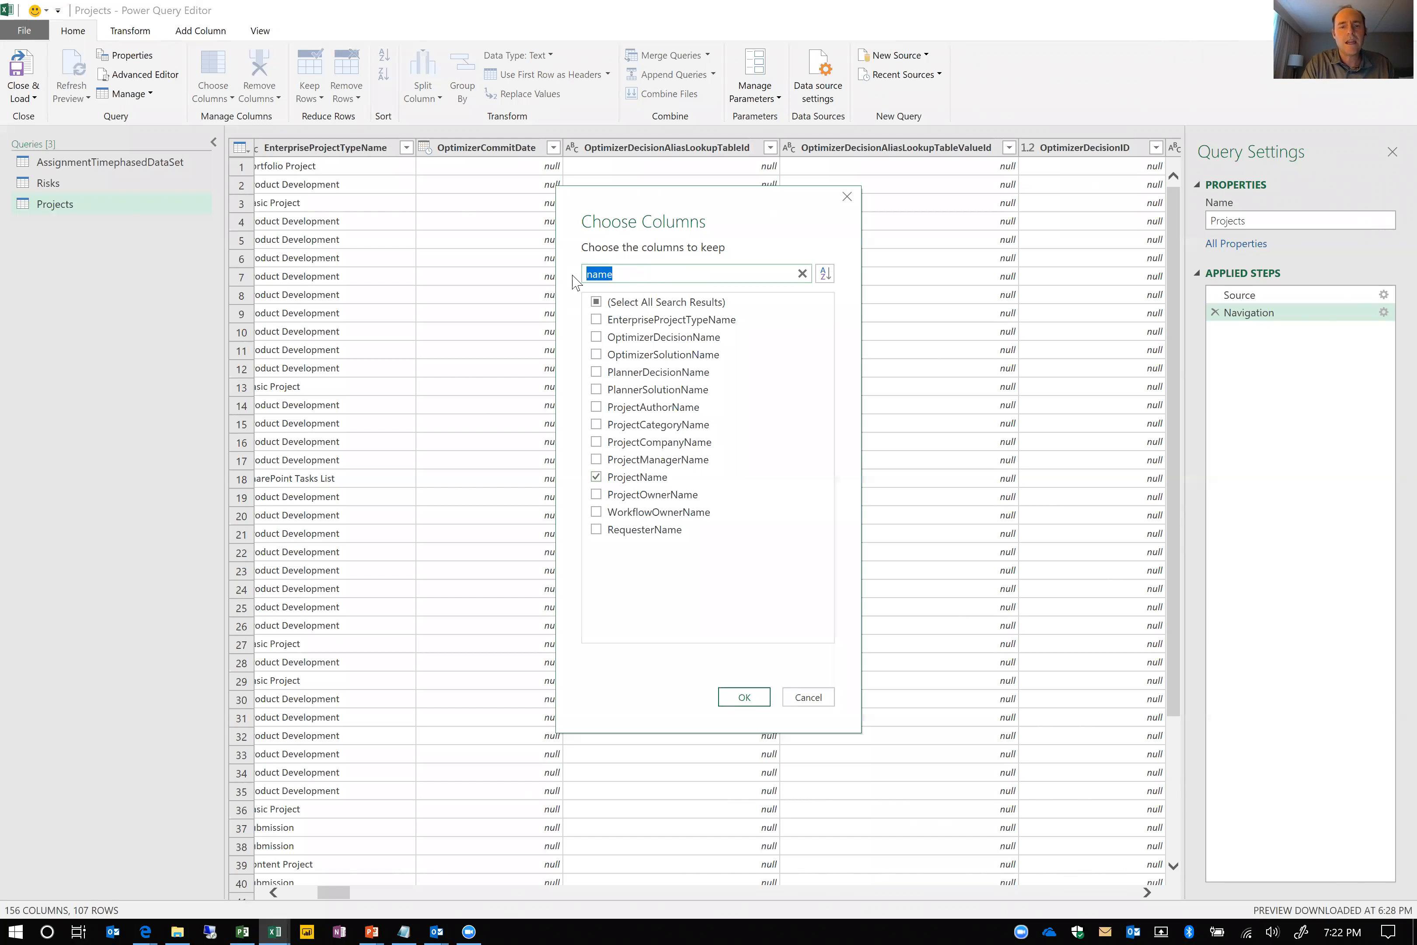
text(scheu)
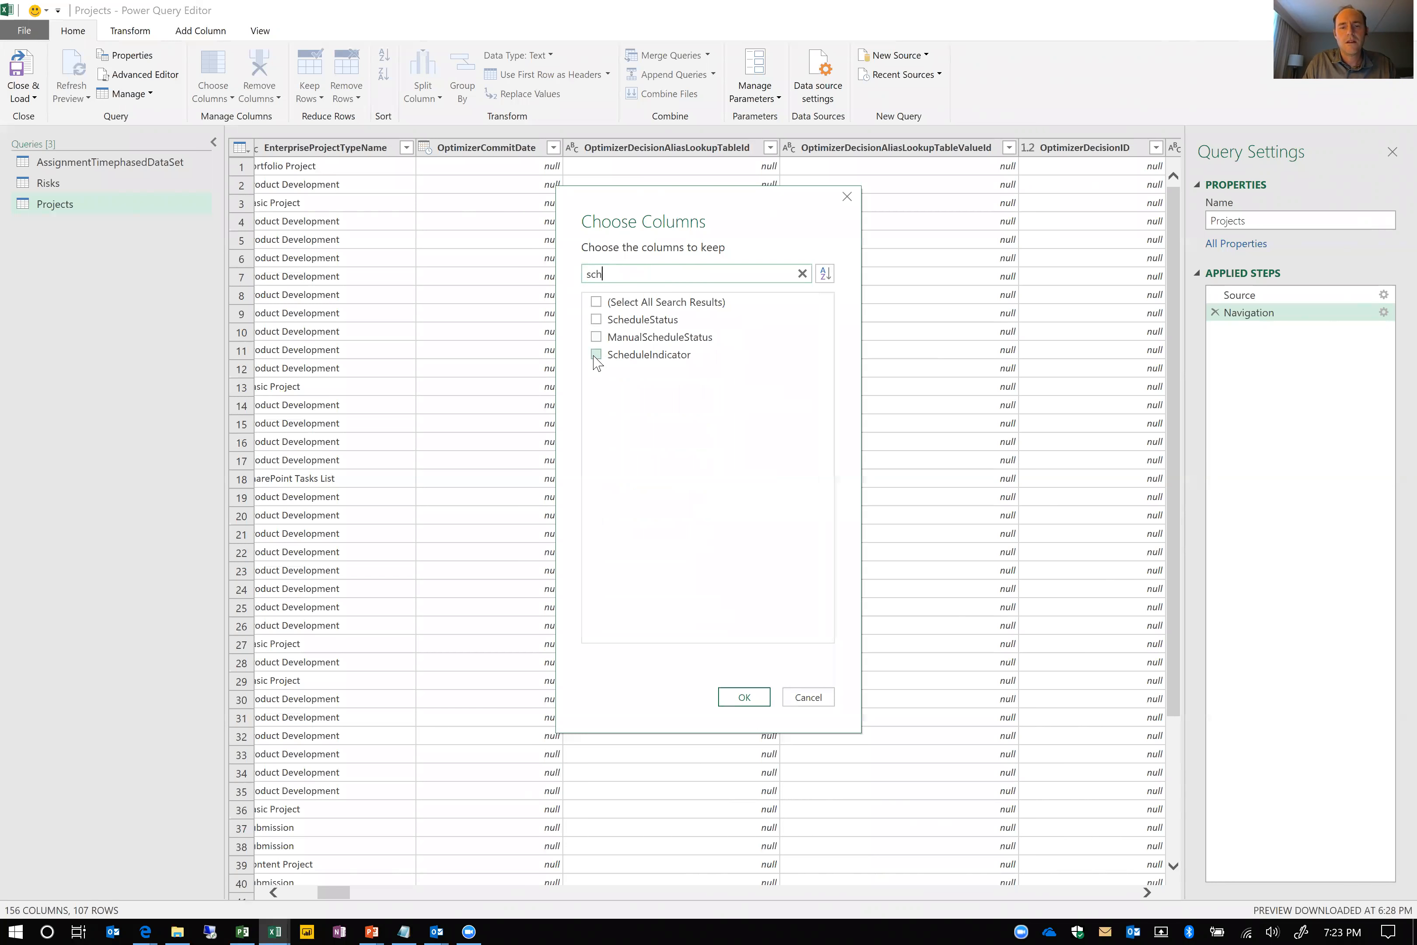
click(596, 318)
click(743, 700)
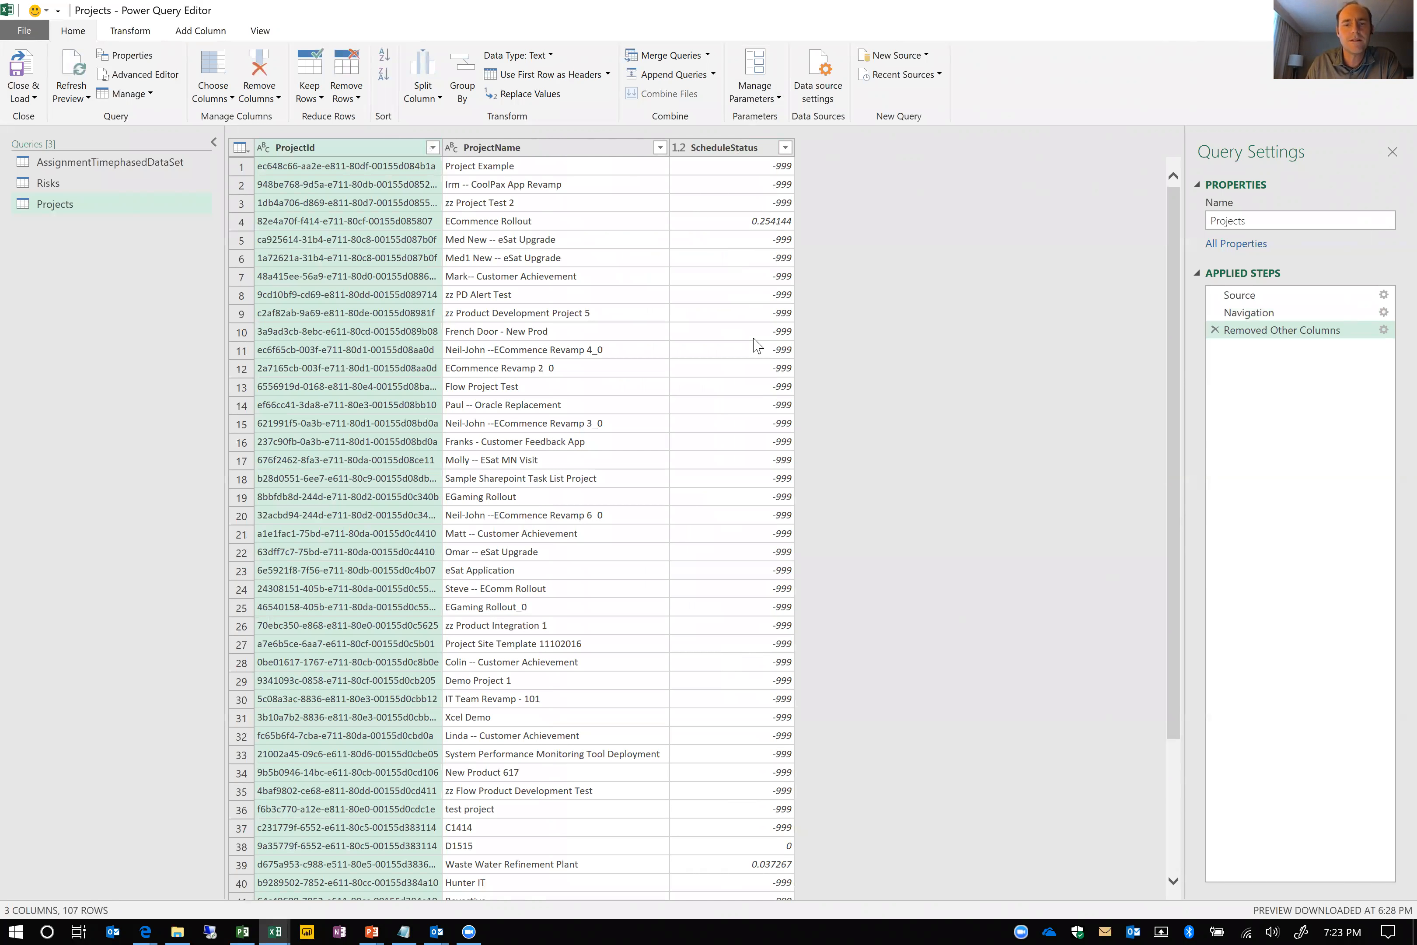
Filter the Risks query's Status column so that only (1) Active risks are kept
click(49, 185)
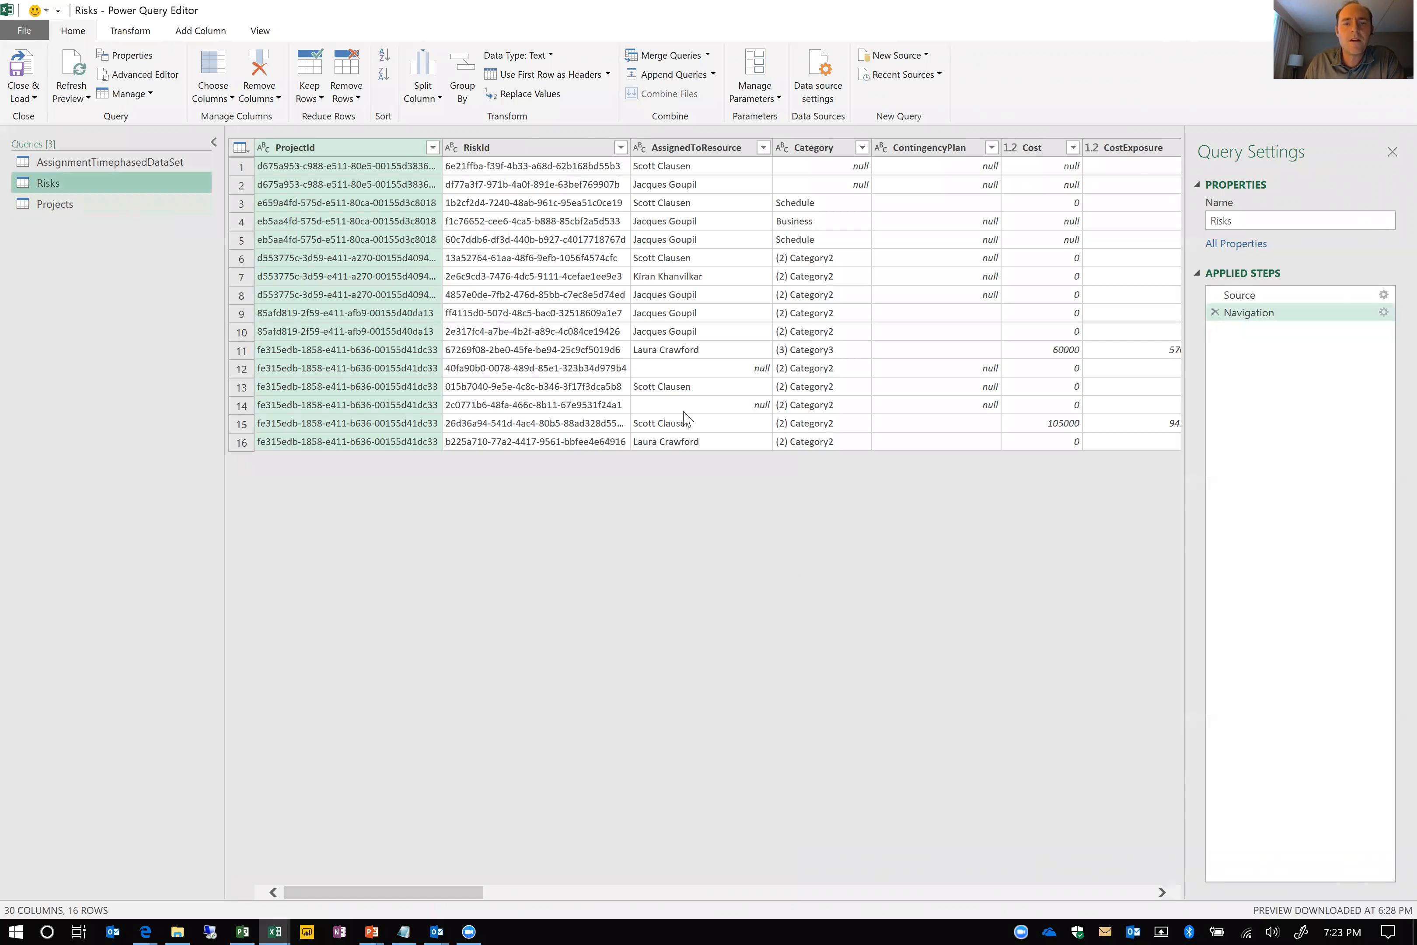
click(1118, 892)
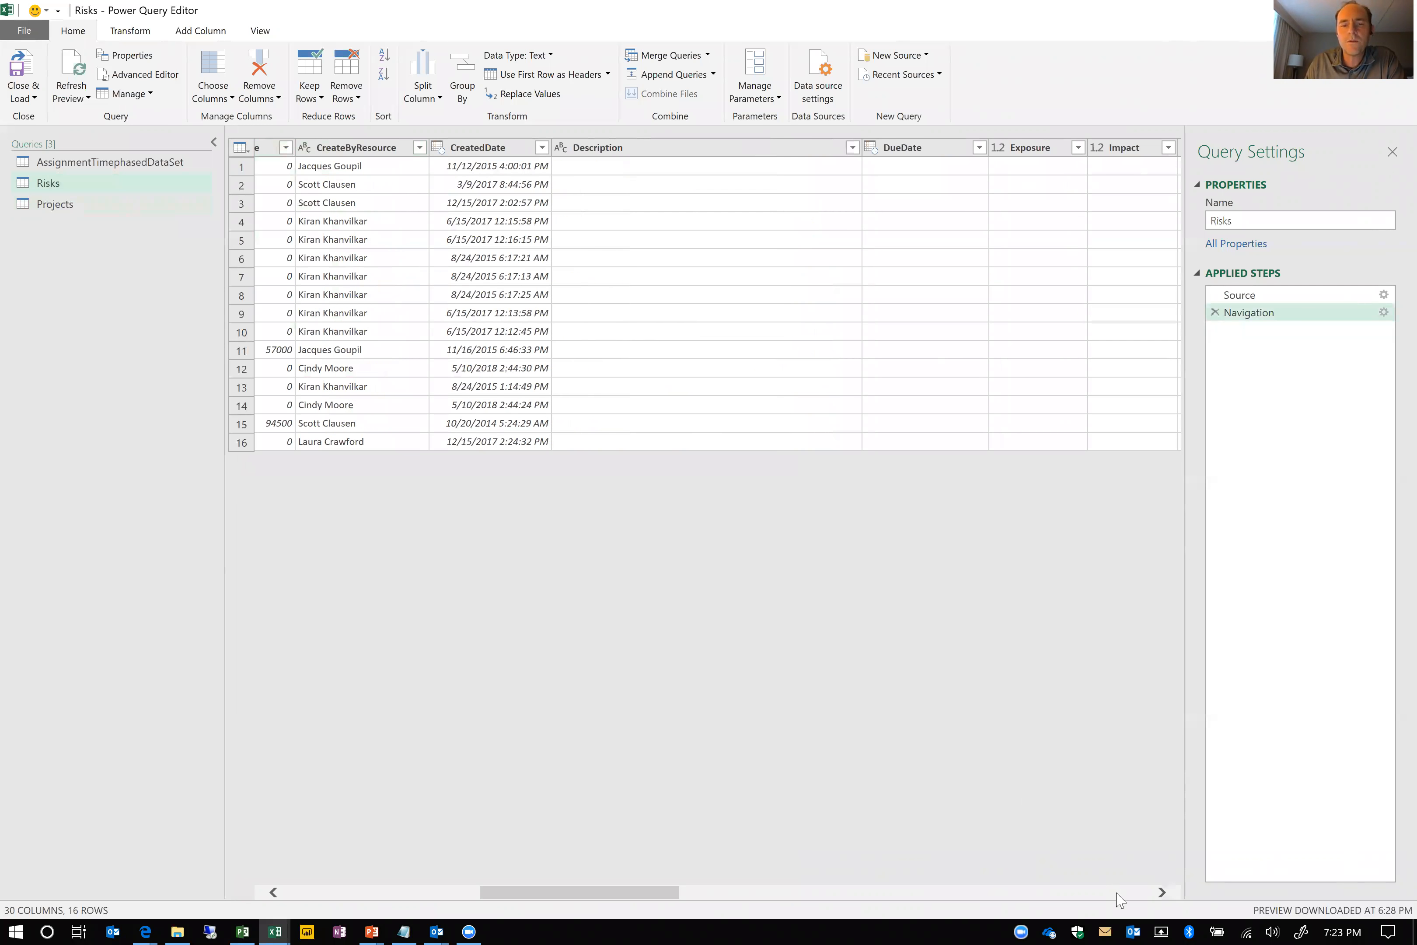
click(1117, 893)
click(1117, 894)
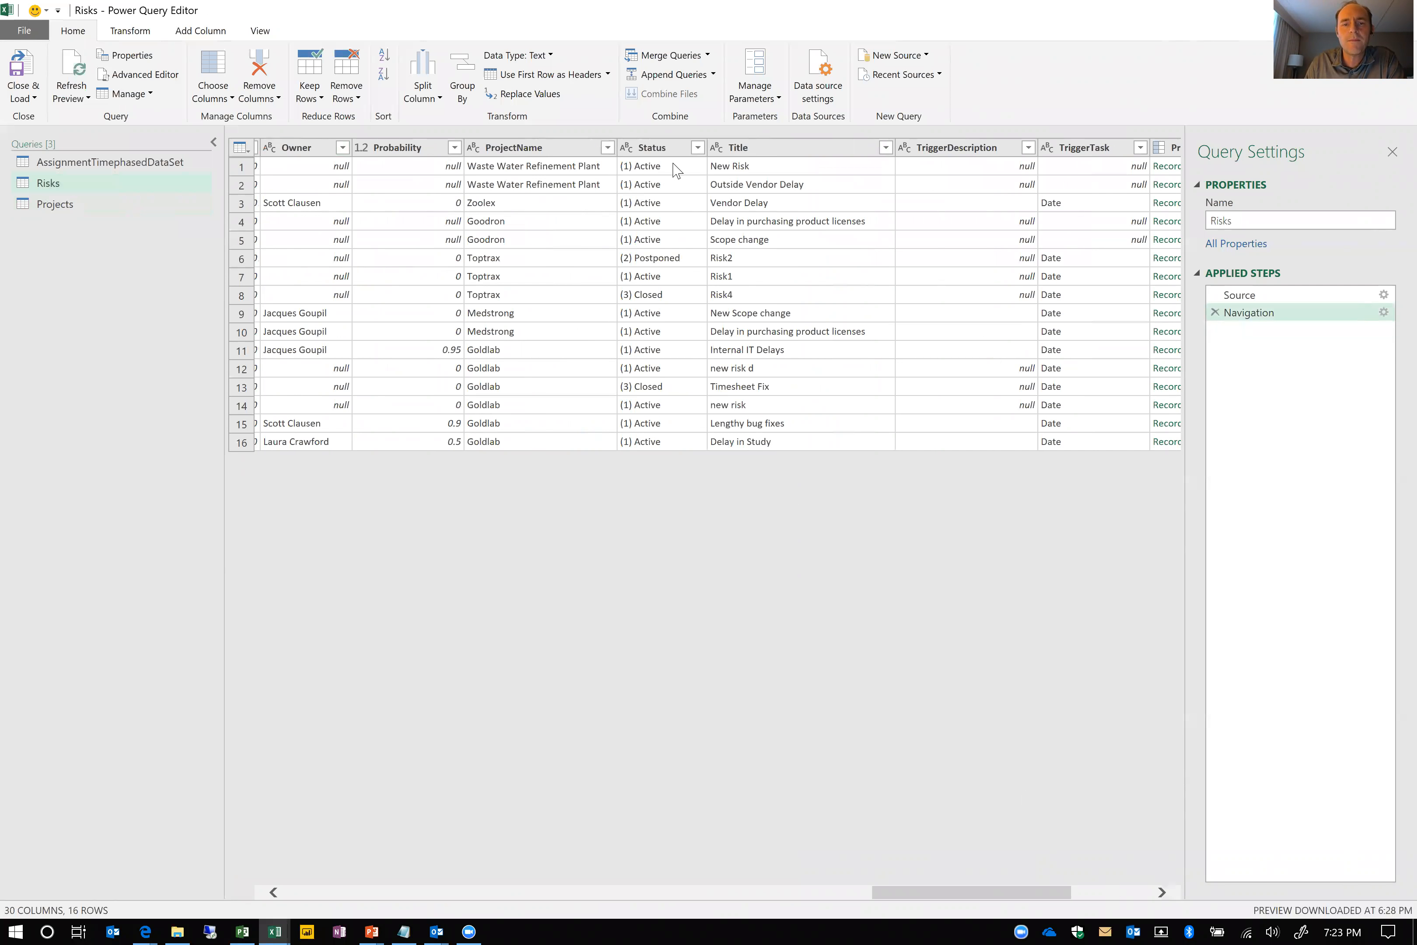
click(697, 147)
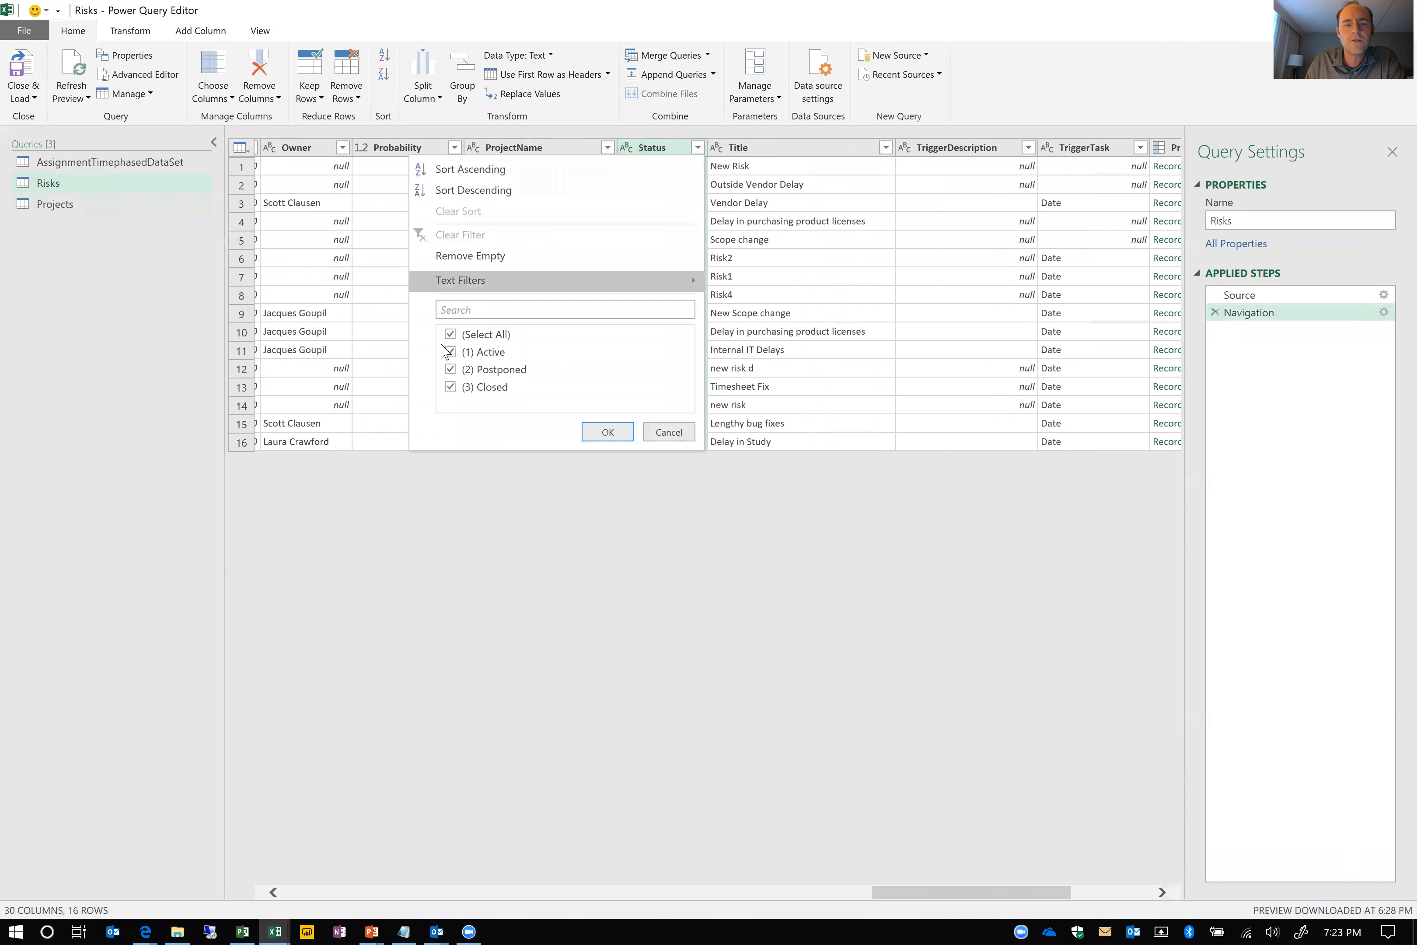
click(450, 334)
click(450, 352)
click(607, 432)
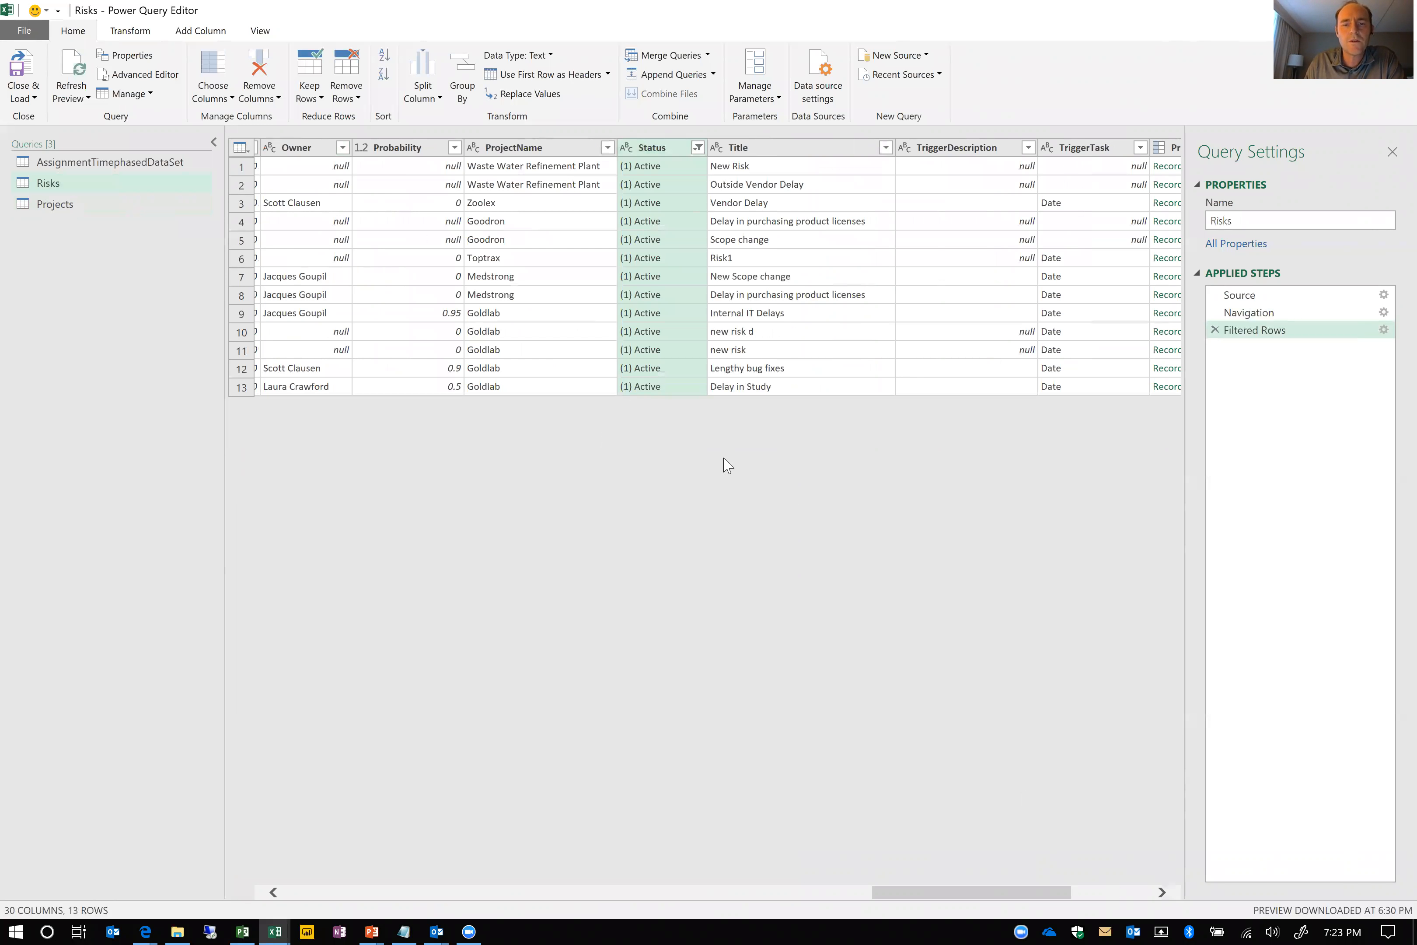
drag(1031, 904, 368, 912)
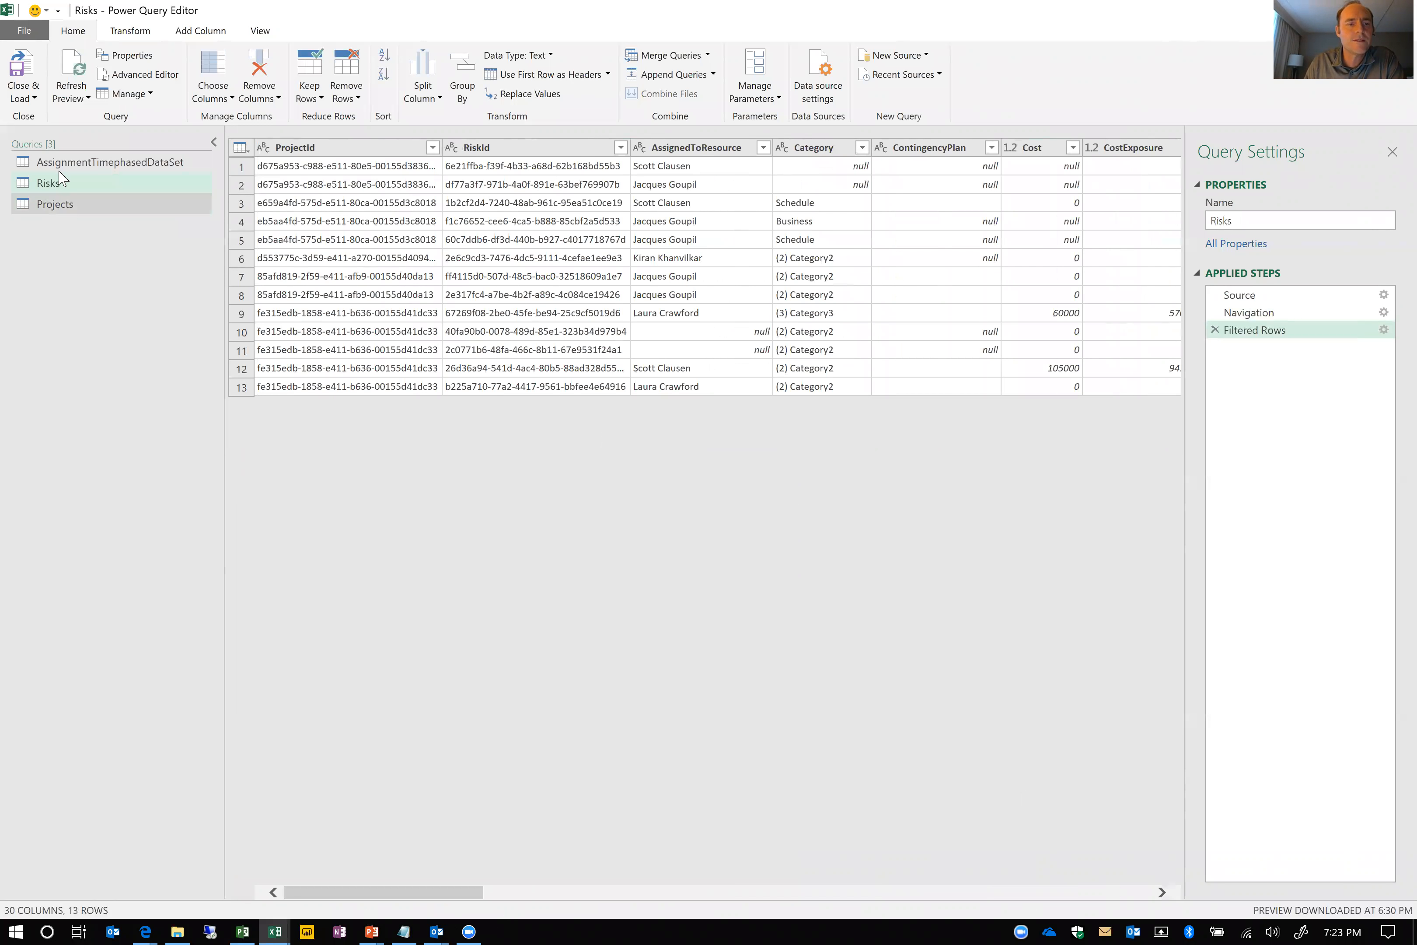
Transform the TimeByDay column of the AssignmentTimephasedDataSet query to Start of Month
click(67, 162)
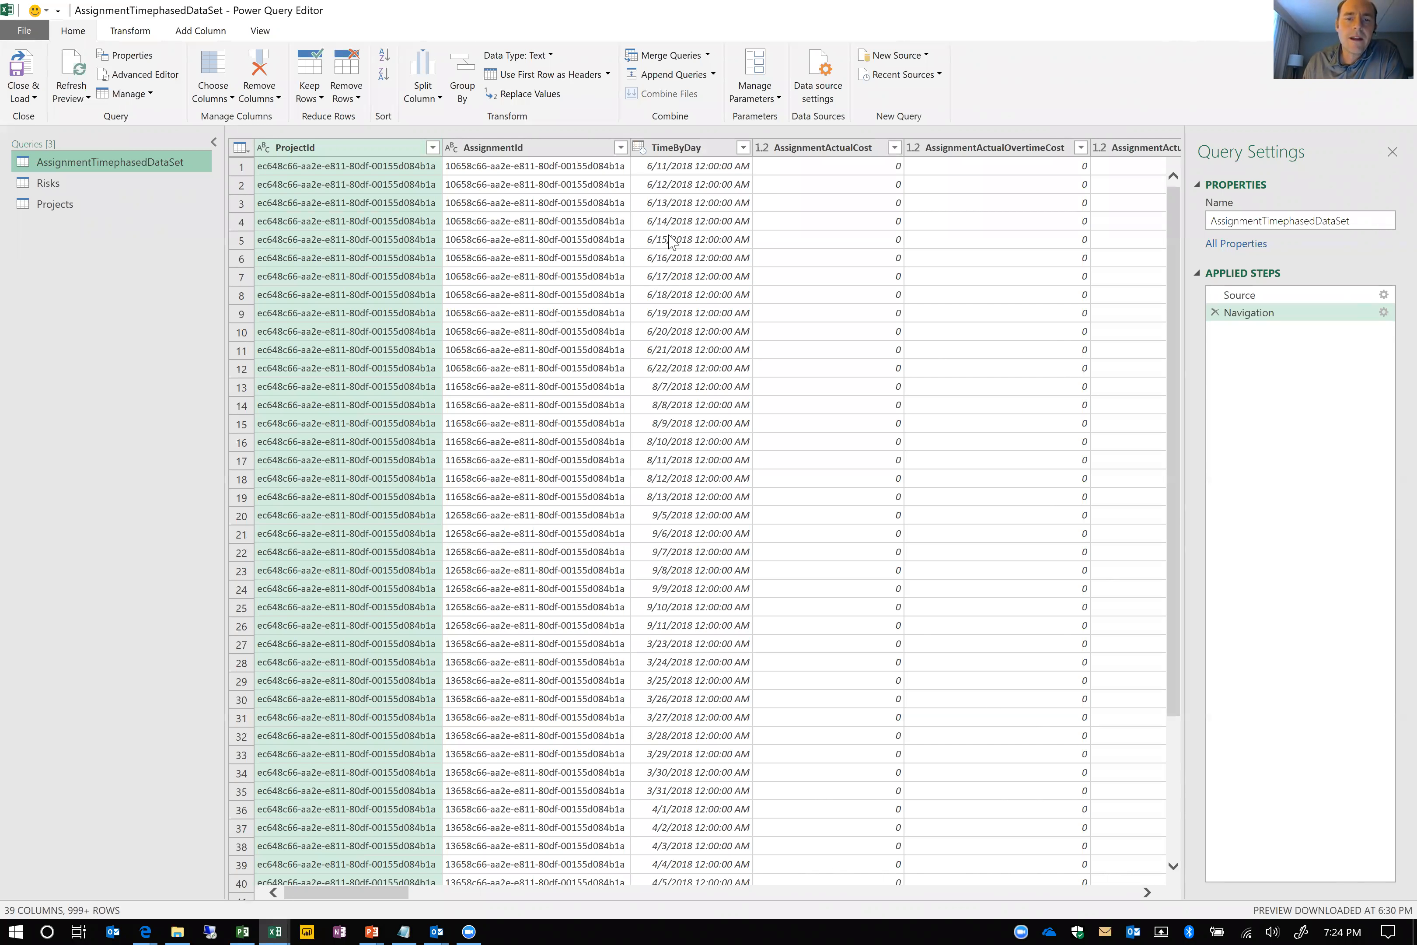
right_click(684, 152)
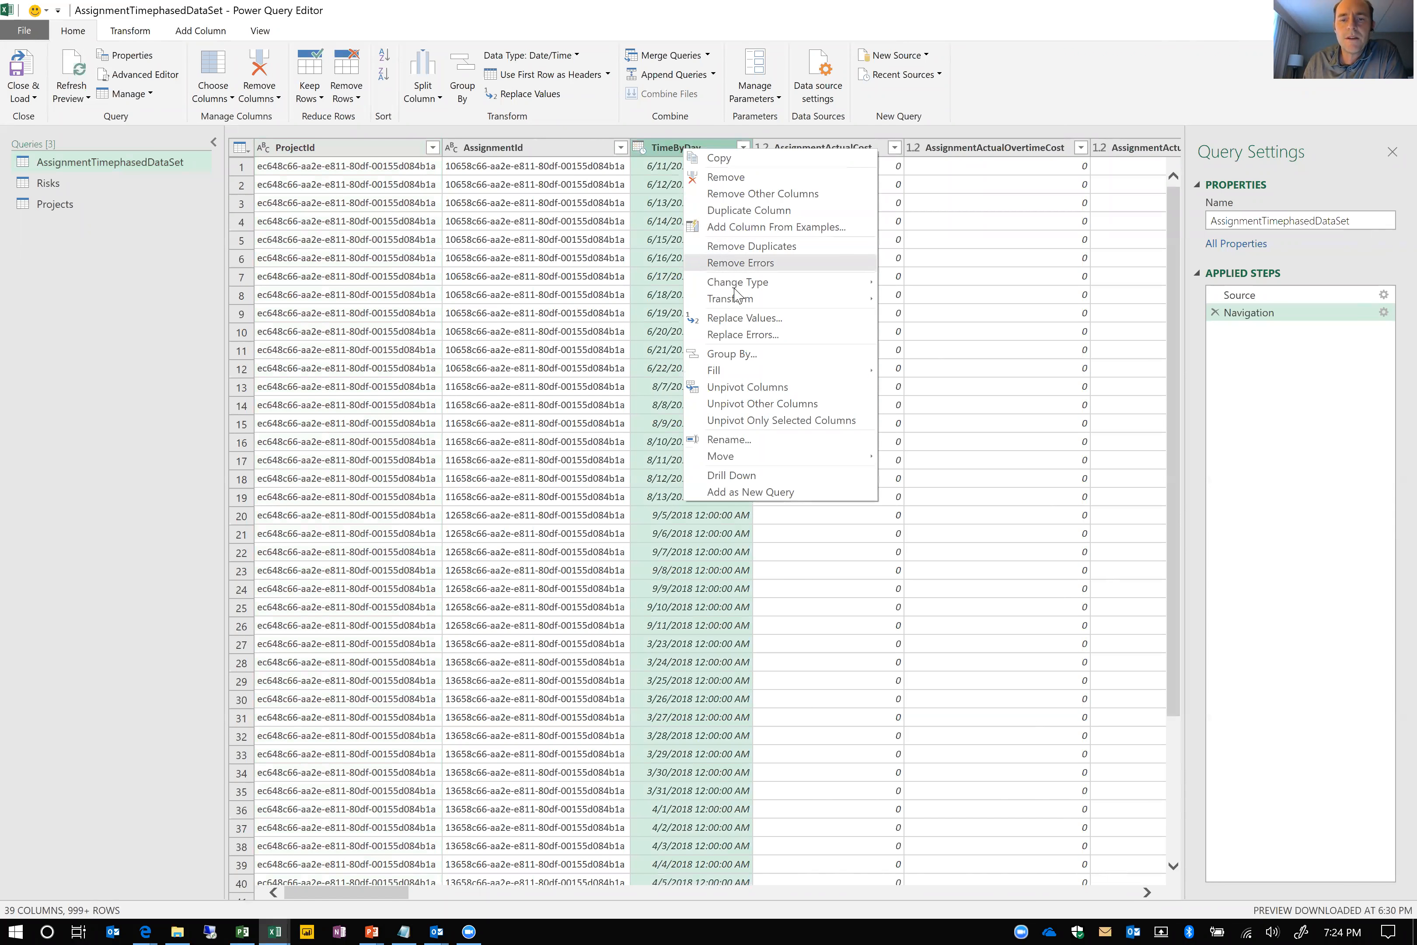
mouse_move(742, 301)
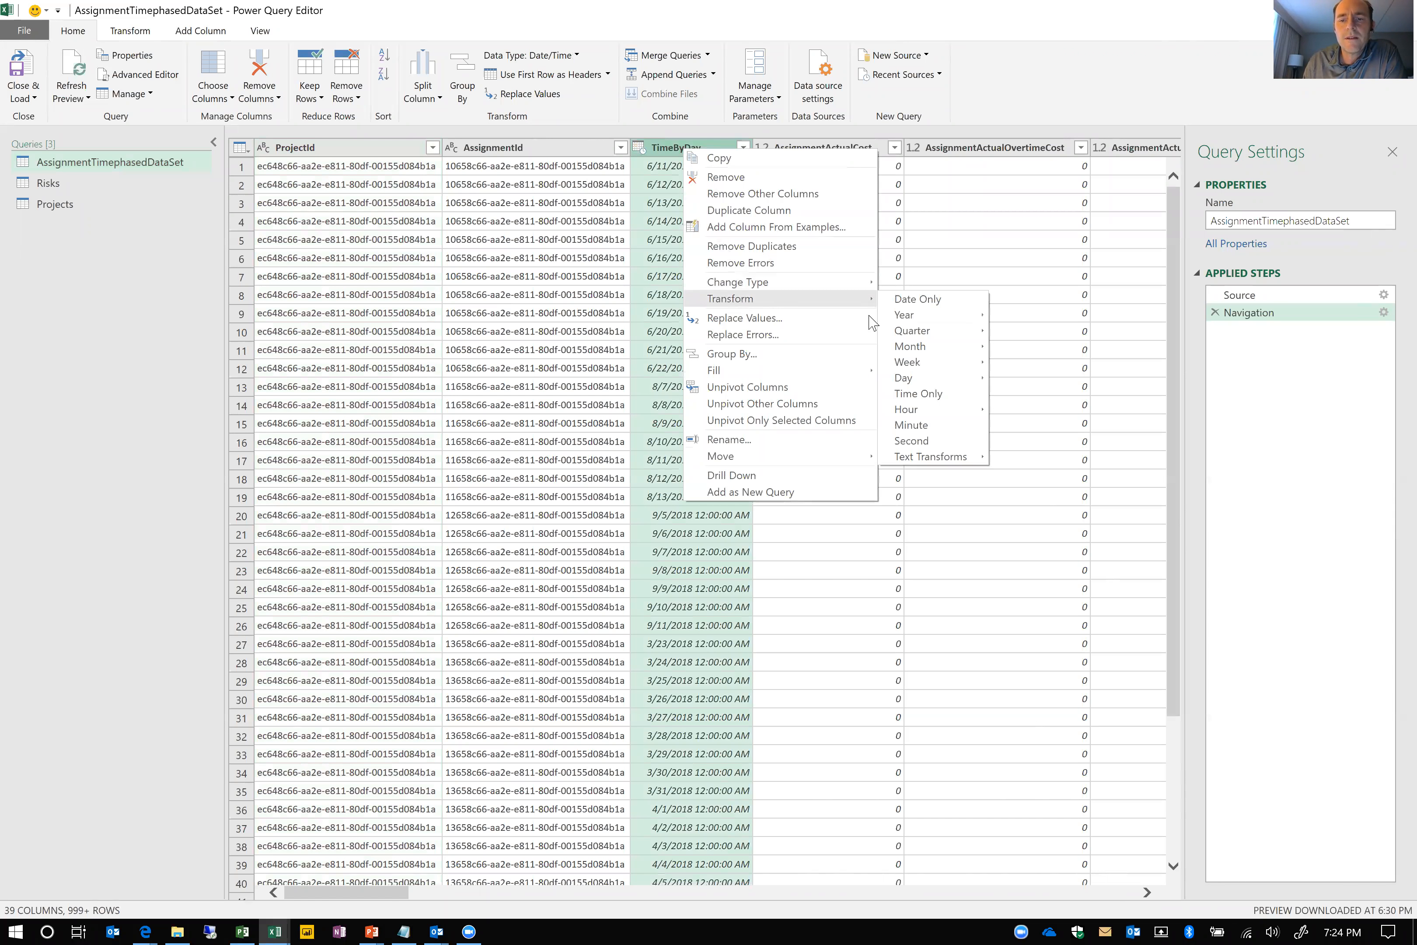
mouse_move(950, 361)
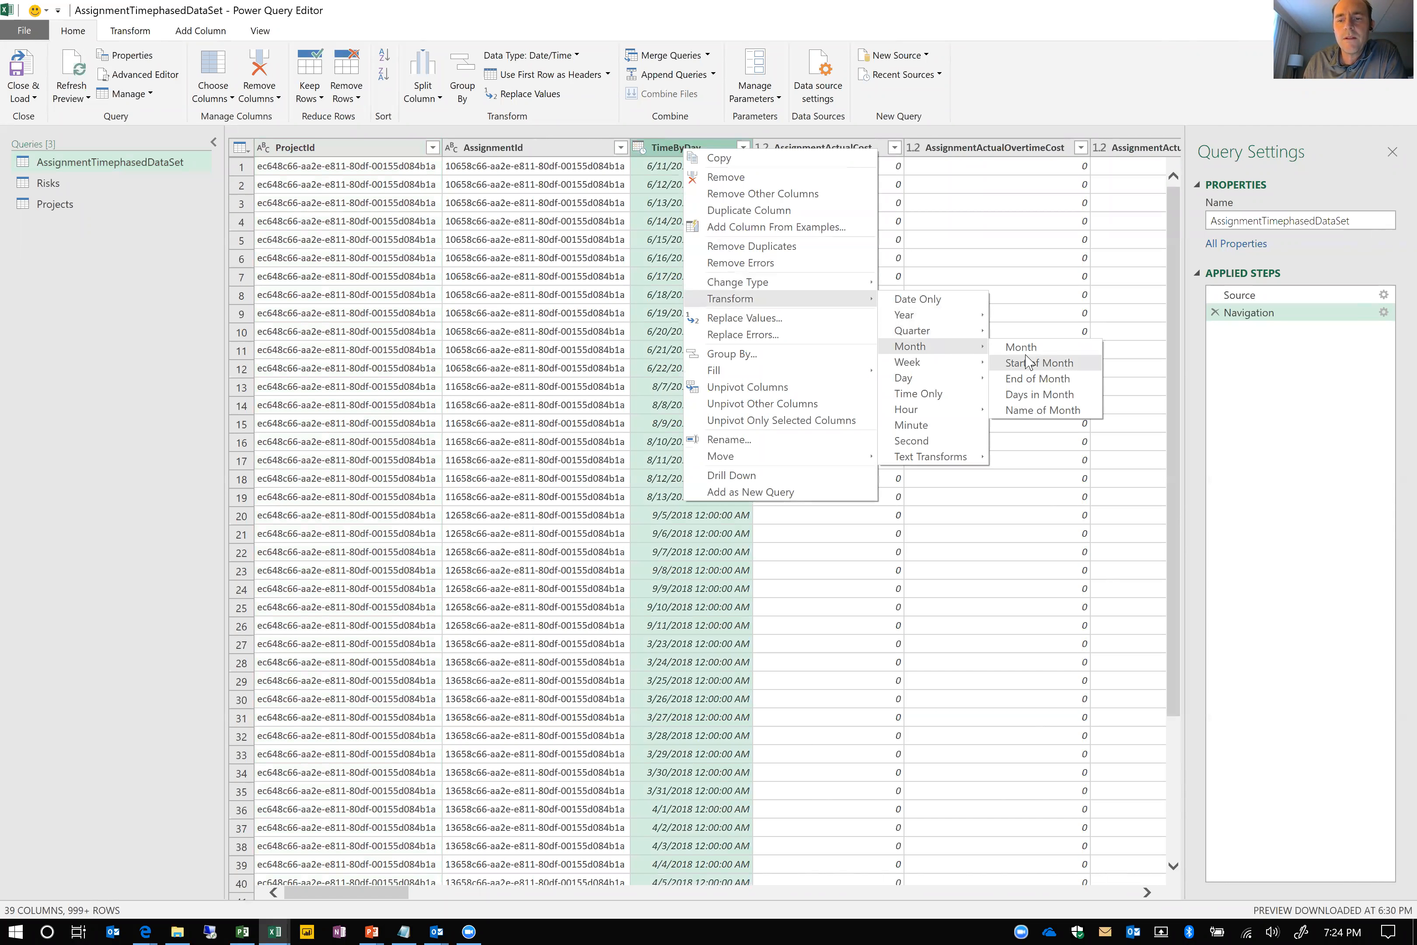
click(1029, 364)
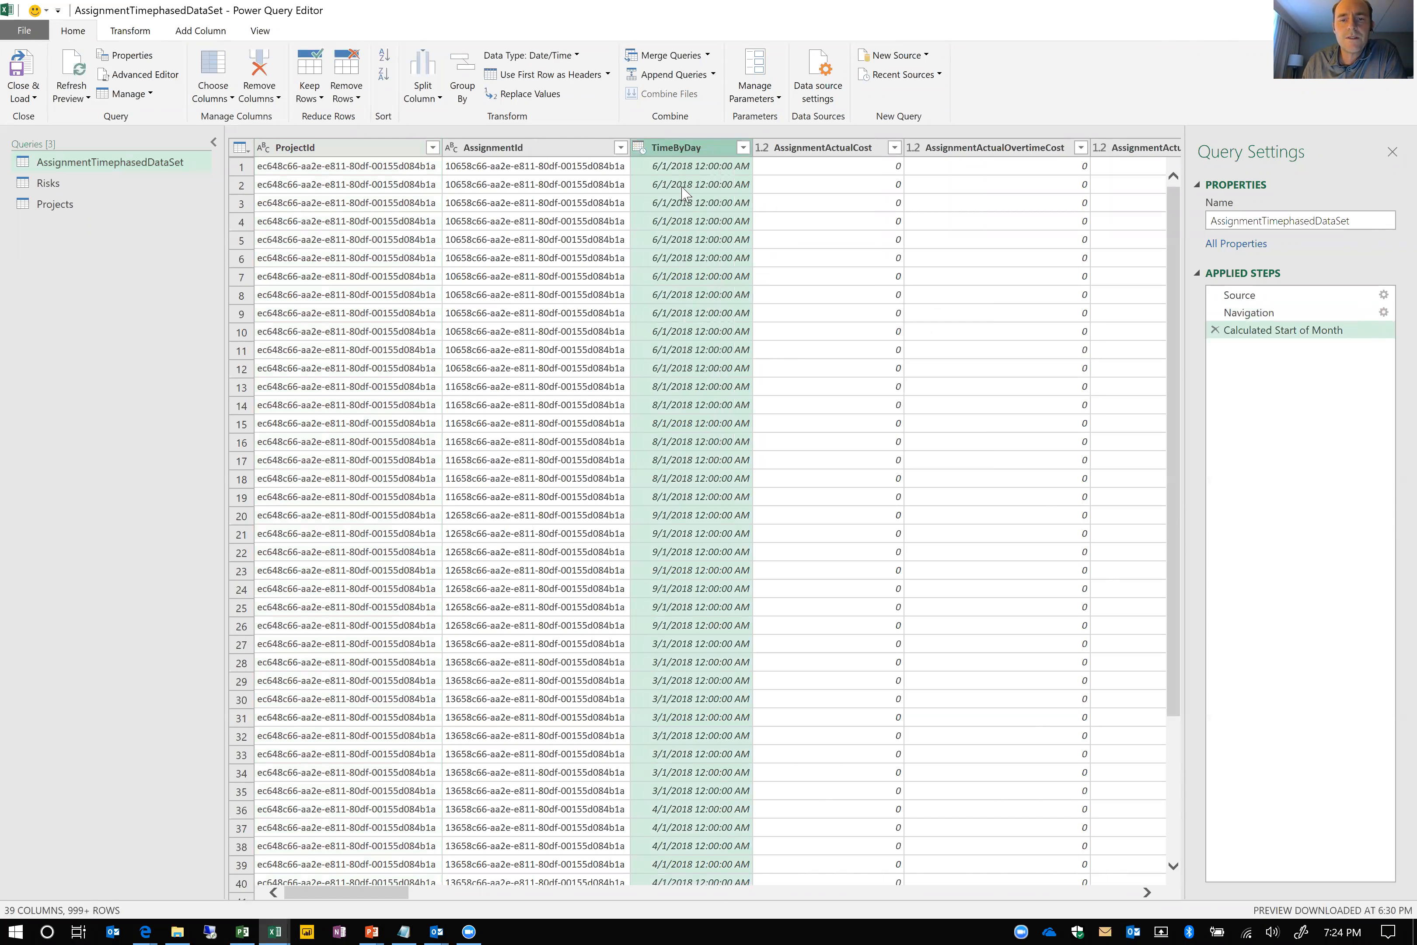
Rename the TimeByDay column to StartOfMonth
scroll(683, 164, down, 1)
right_click(679, 152)
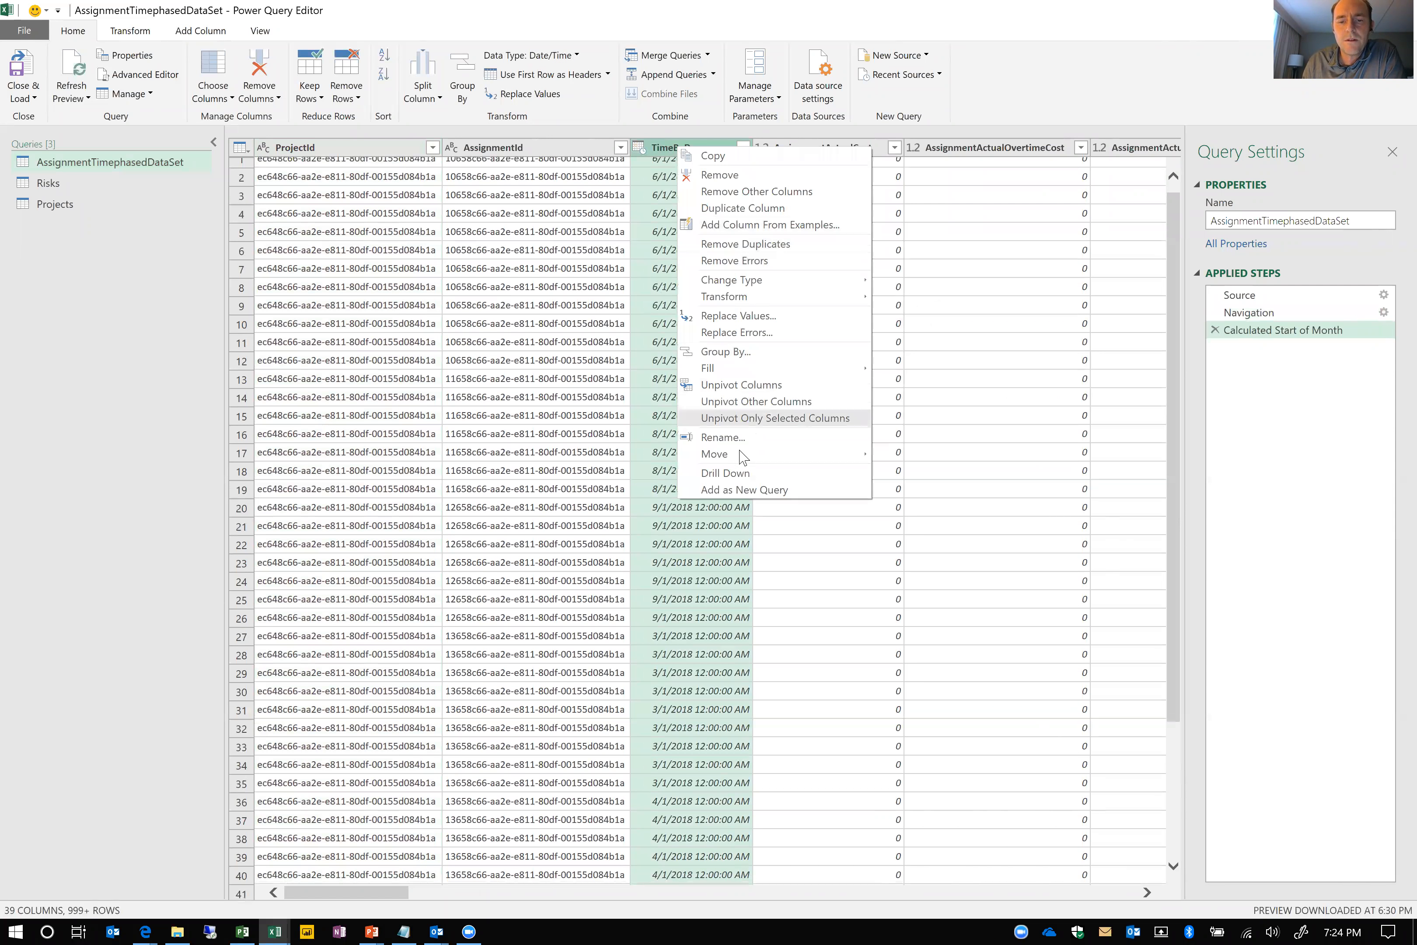
click(728, 433)
text(S)
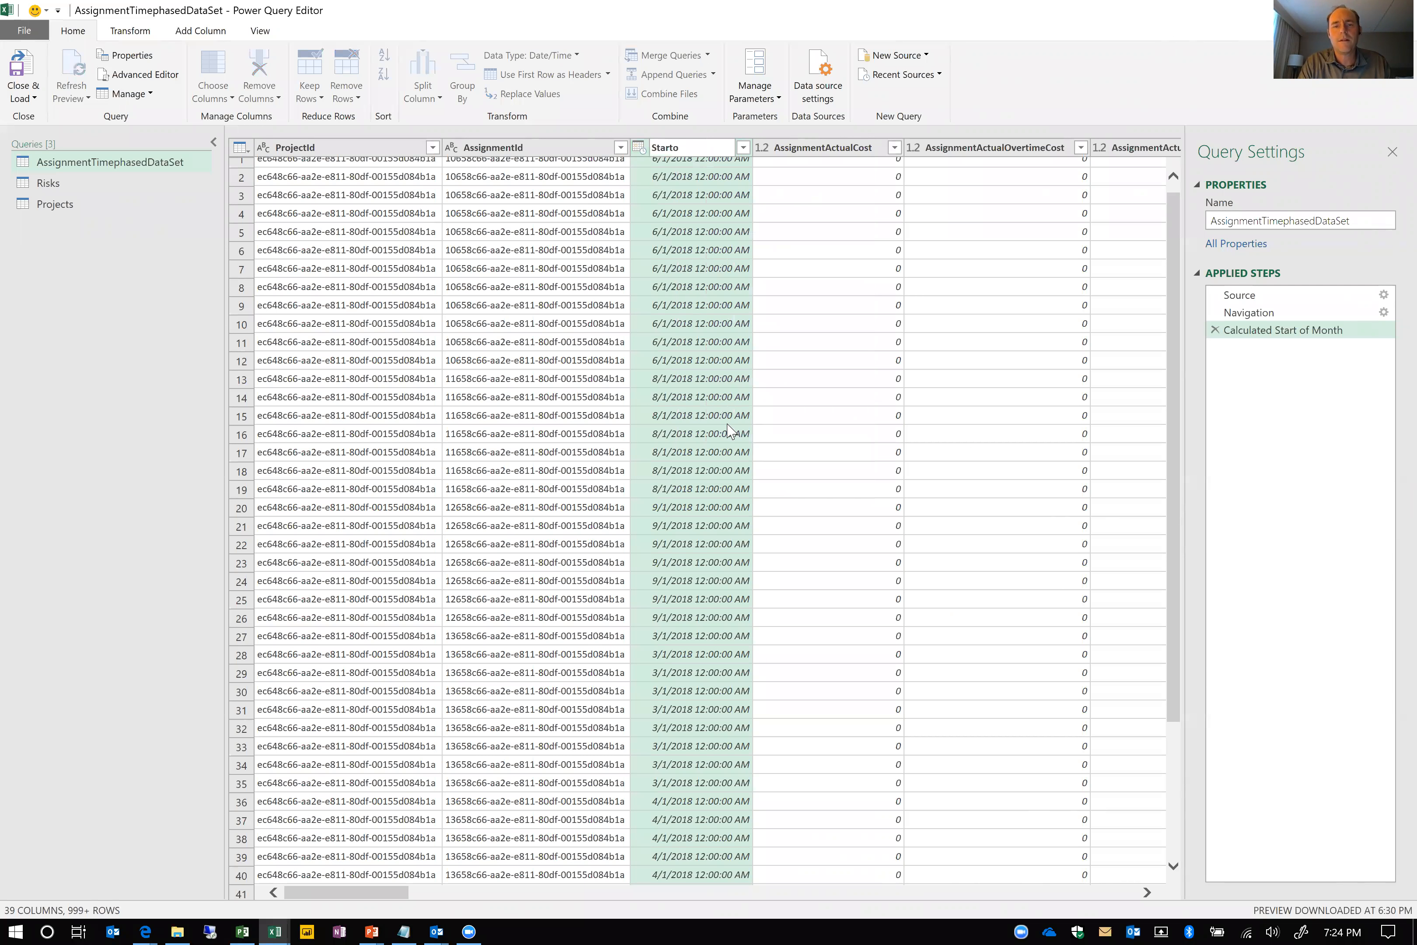
text(tartOfMonth)
key(Return)
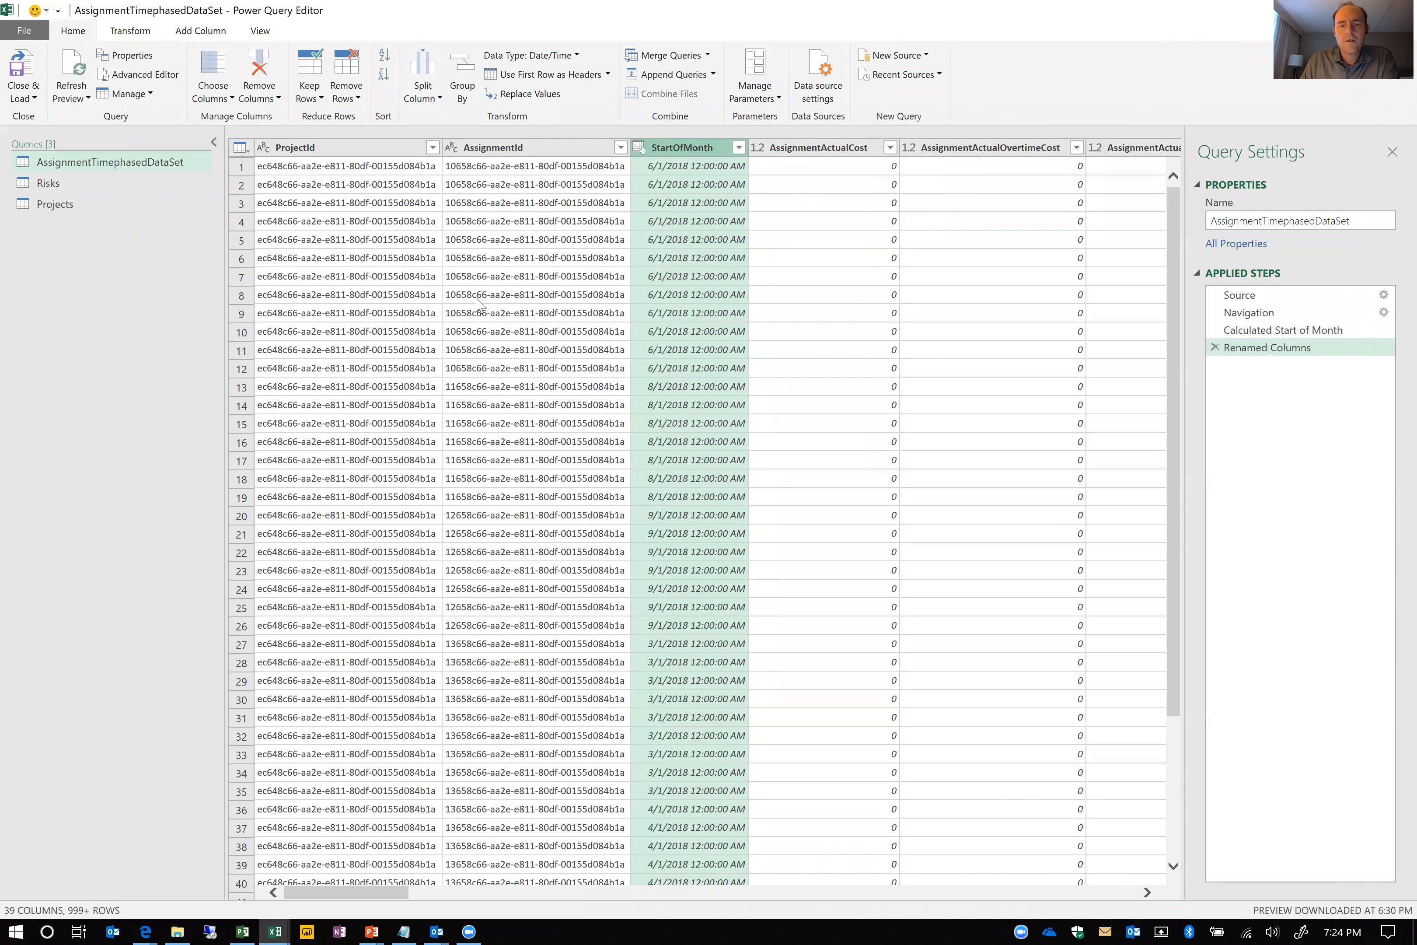
Set up an advanced Group By on the AssignmentTimephasedDataSet query using ProjectId, ResourceId and StartOfMonth as grouping columns
right_click(373, 154)
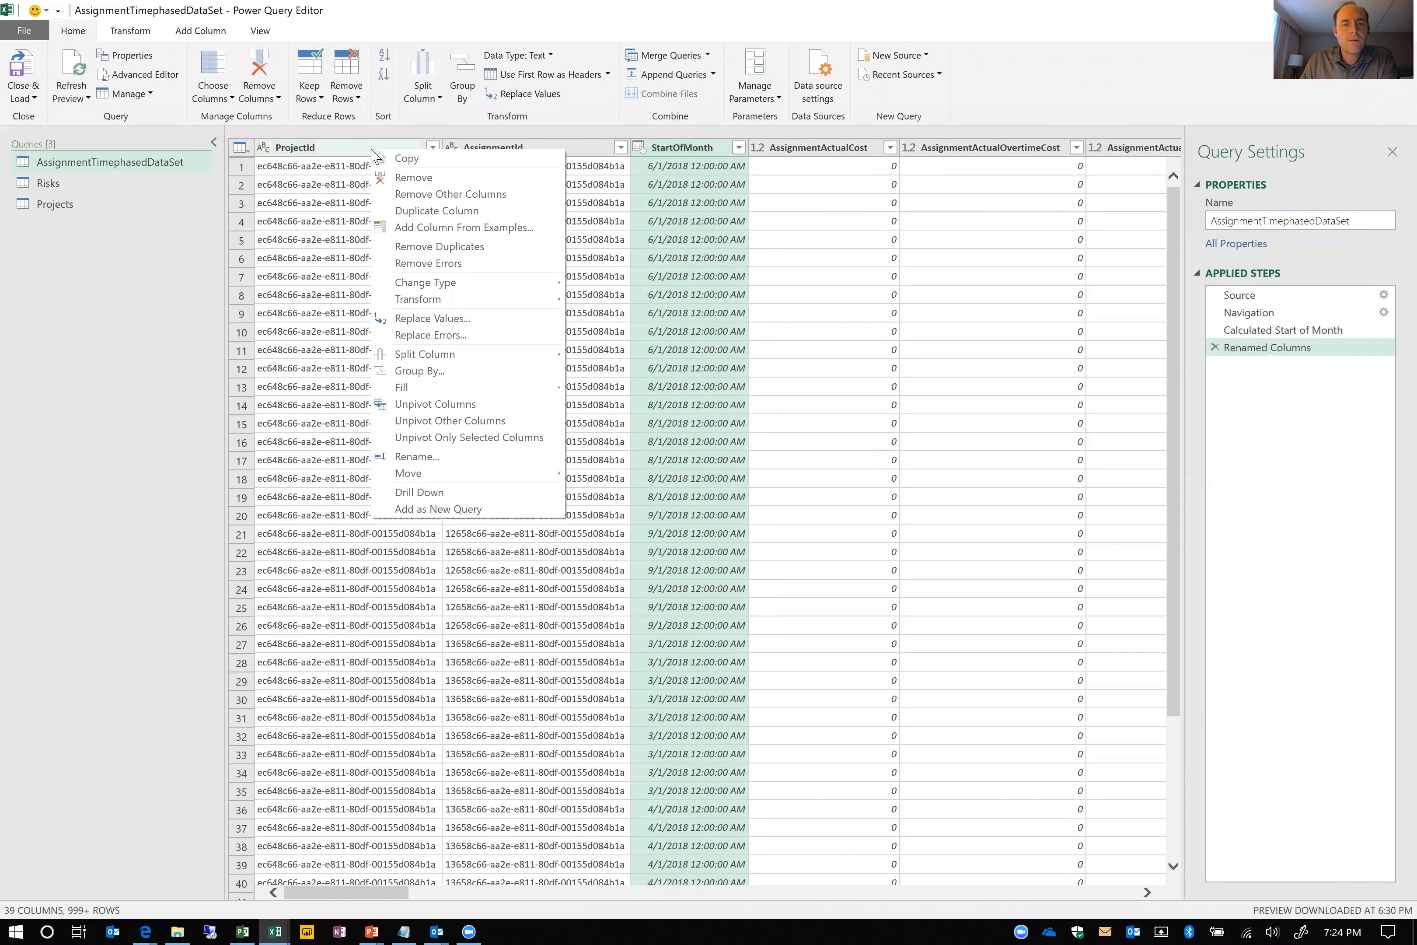
click(456, 373)
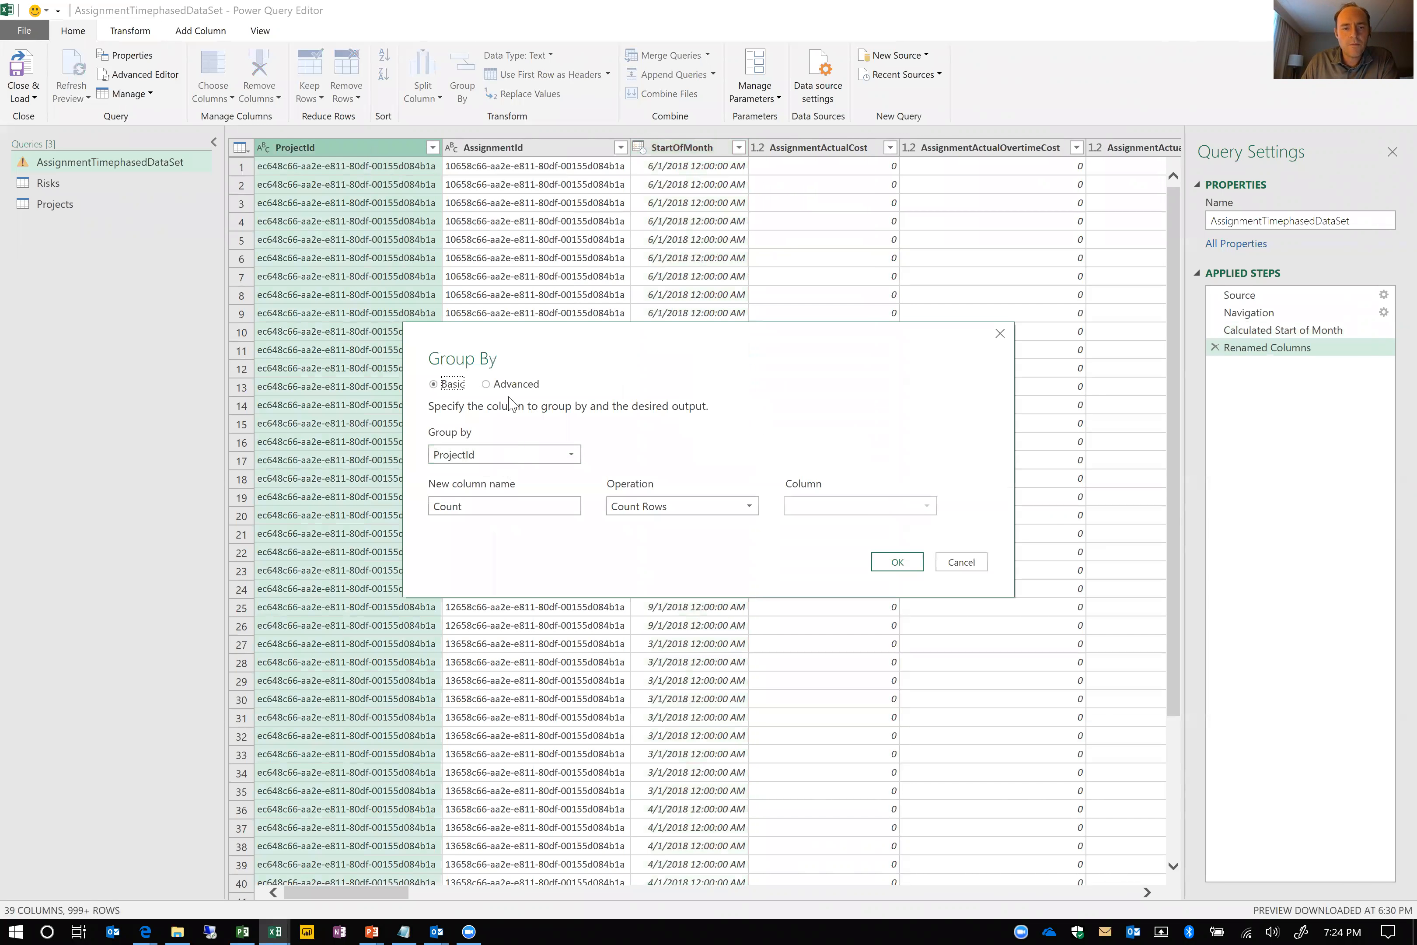
click(511, 384)
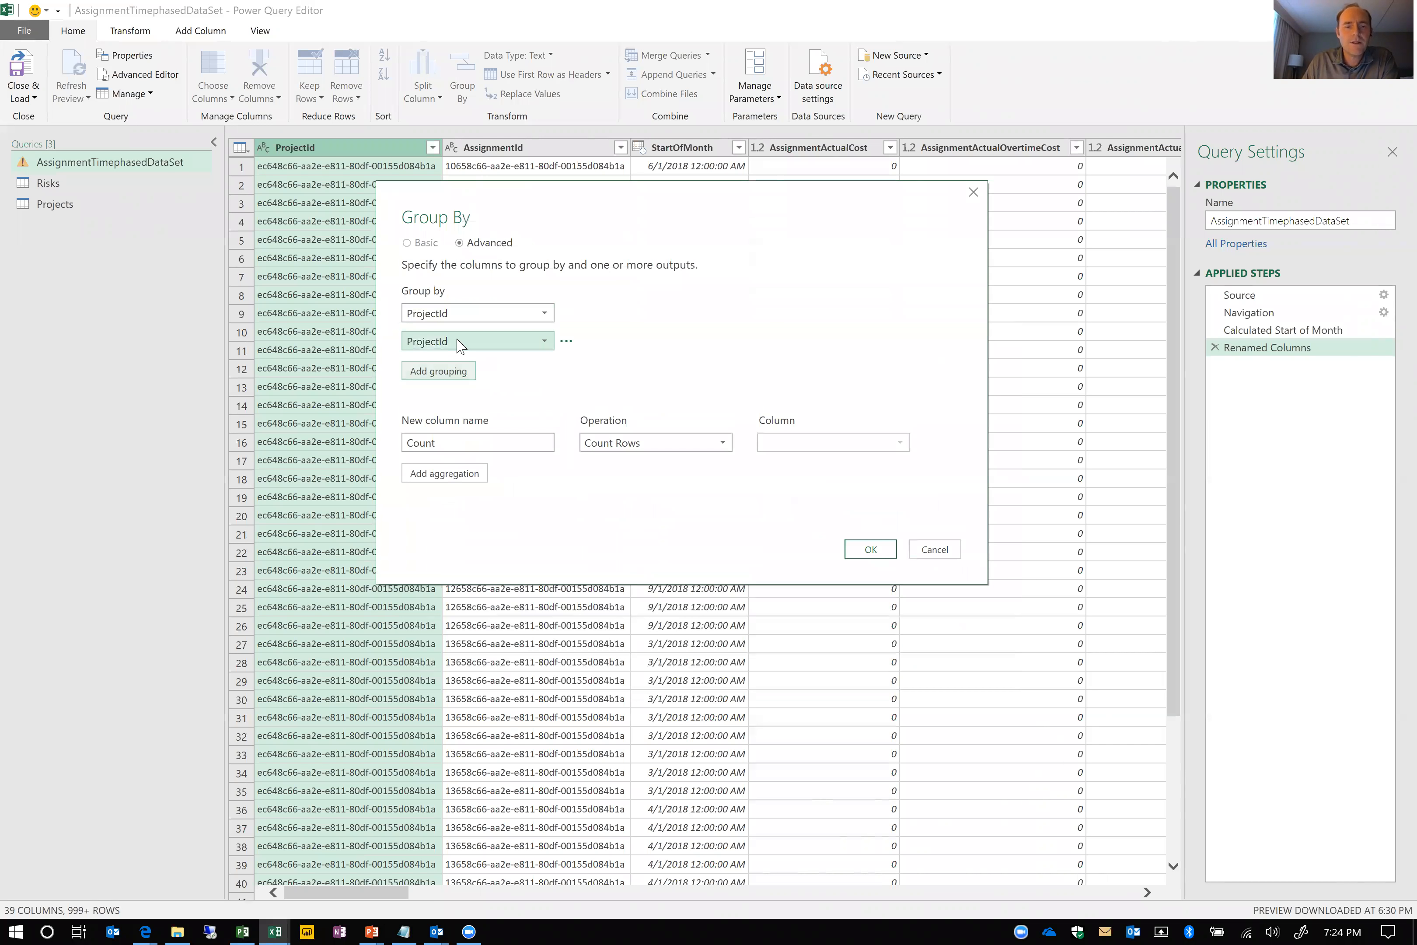
click(460, 343)
scroll(490, 580, down, 5)
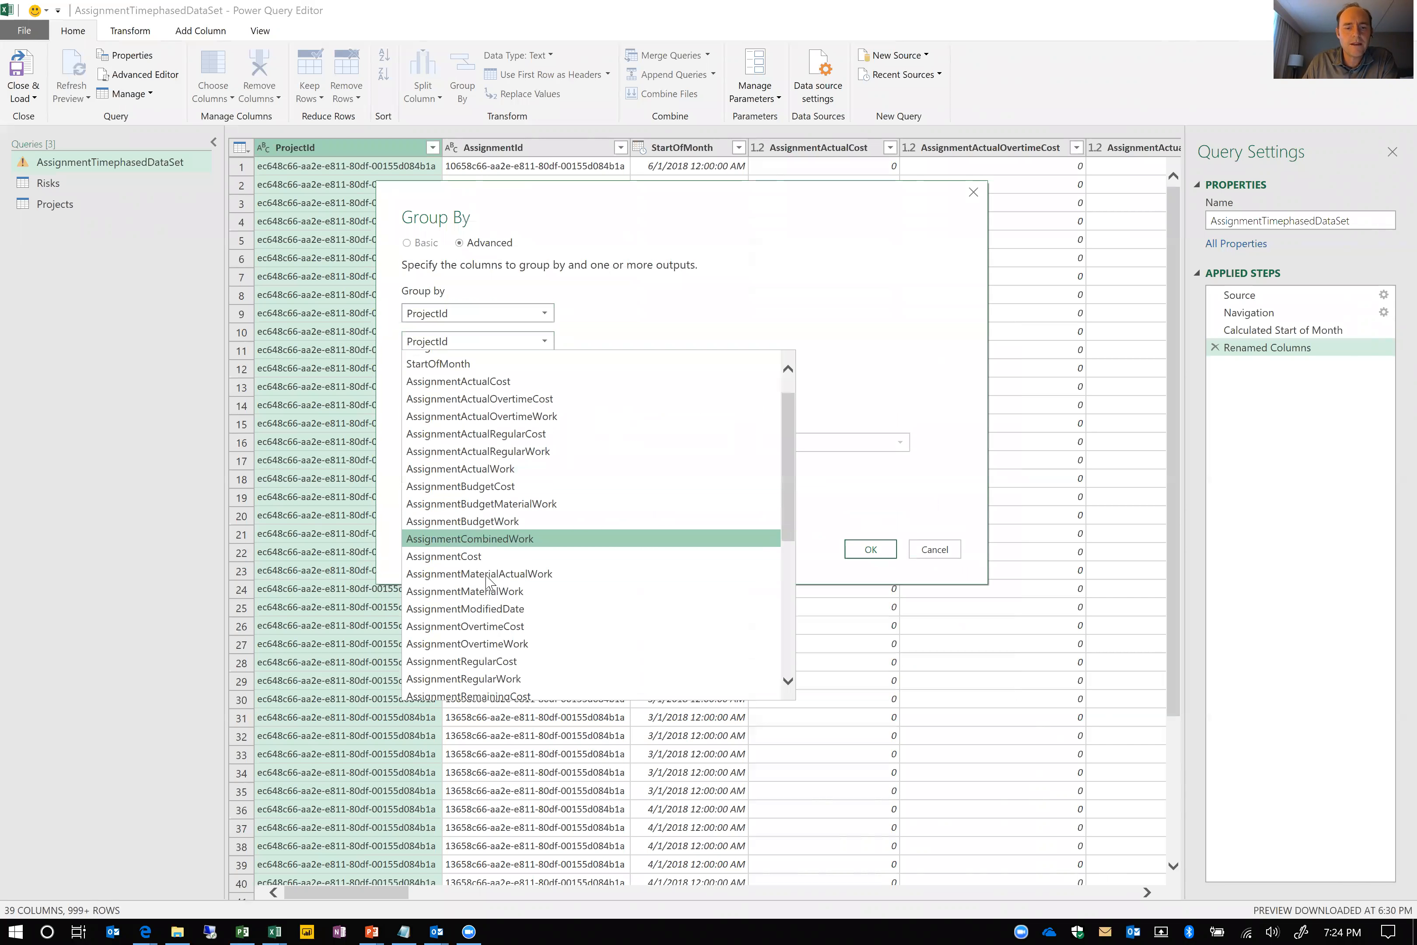
click(449, 639)
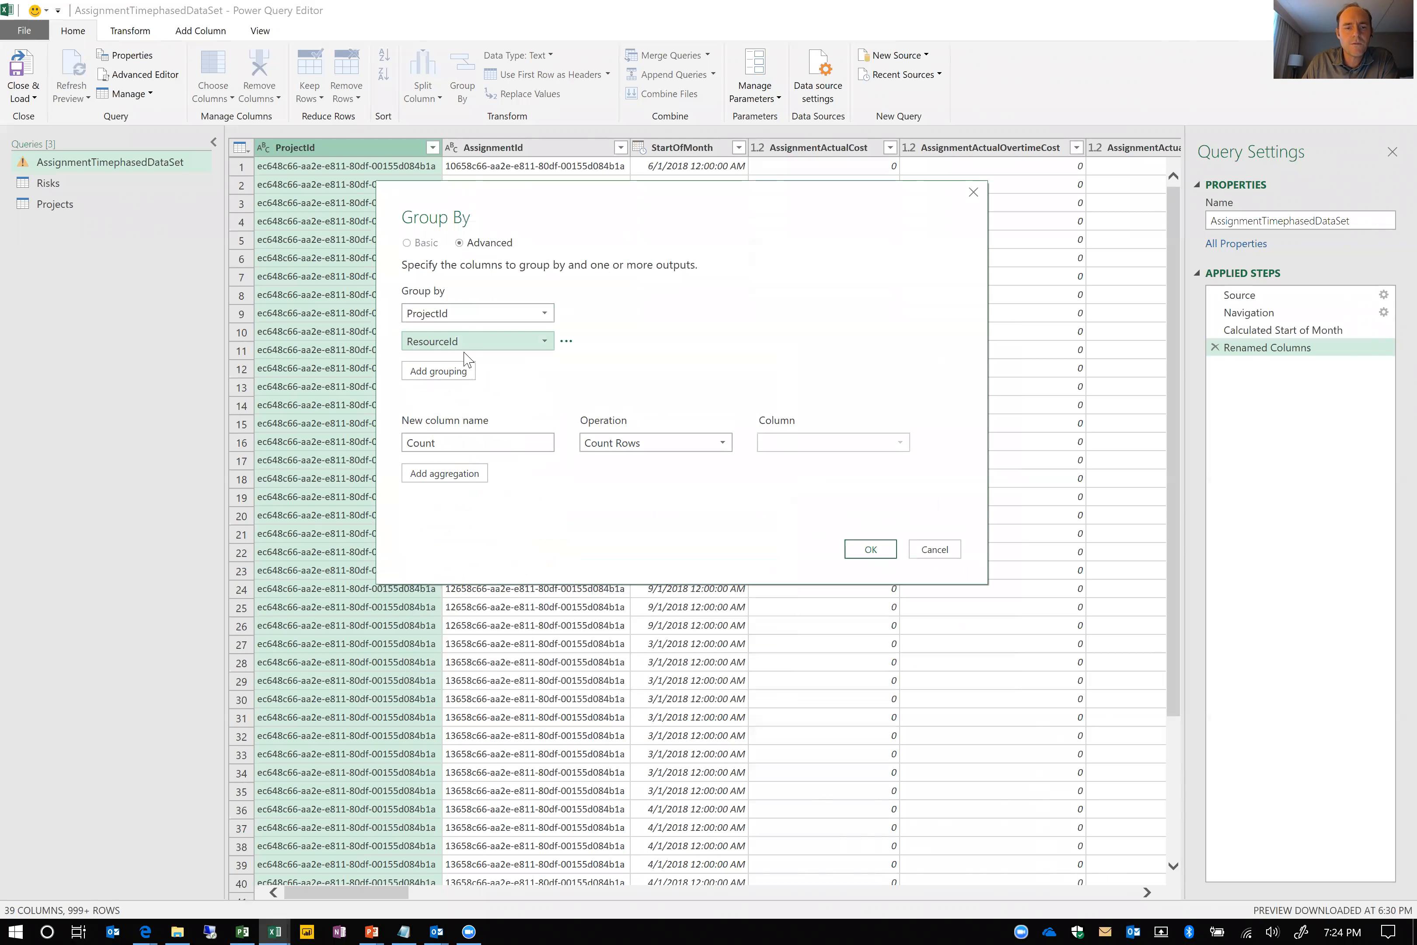
click(458, 372)
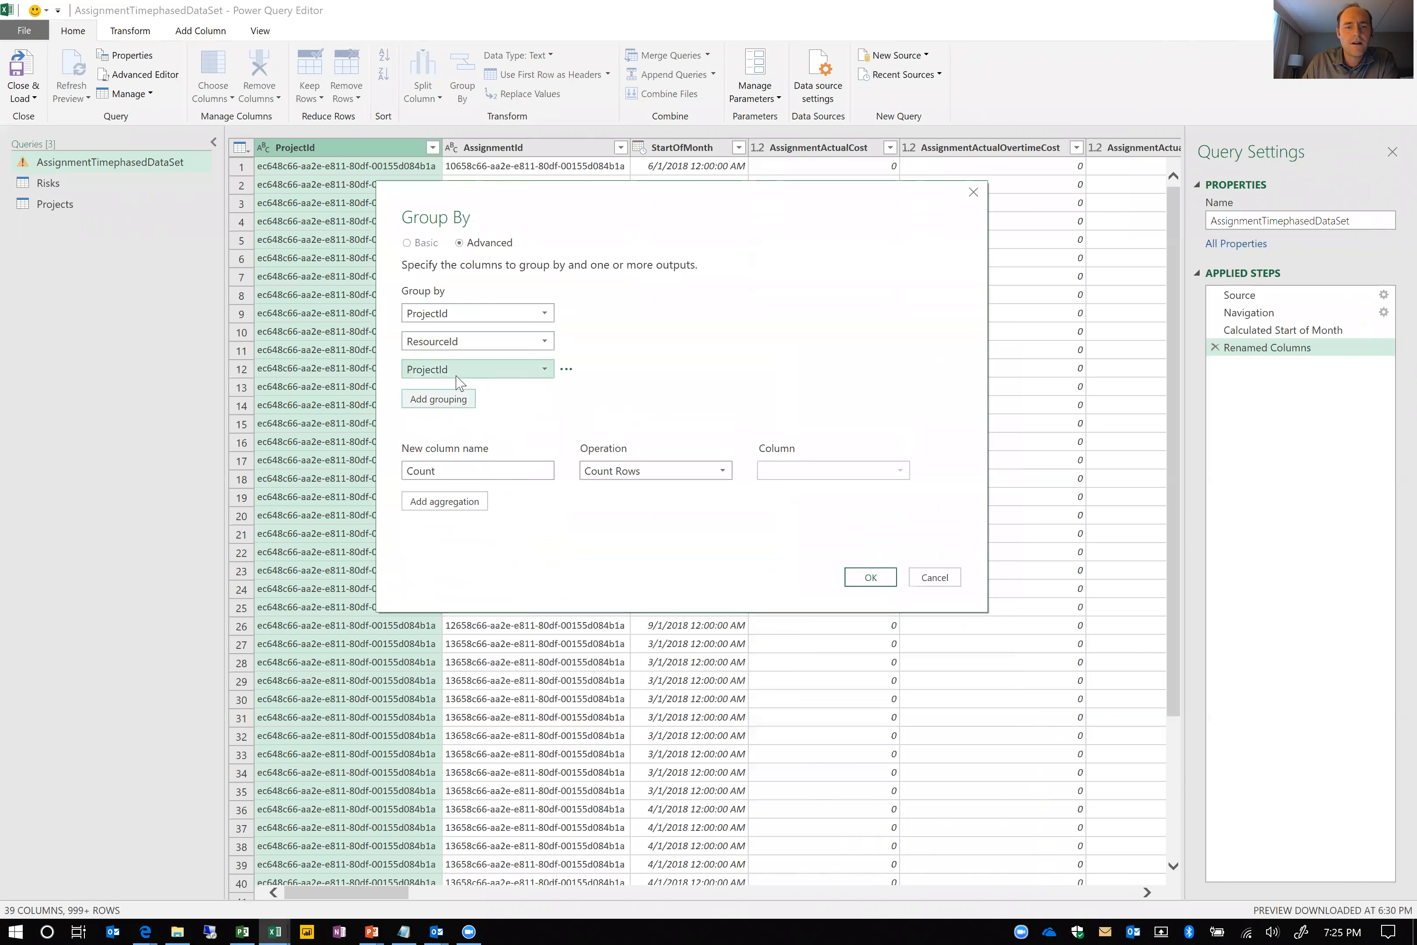
click(501, 376)
click(486, 421)
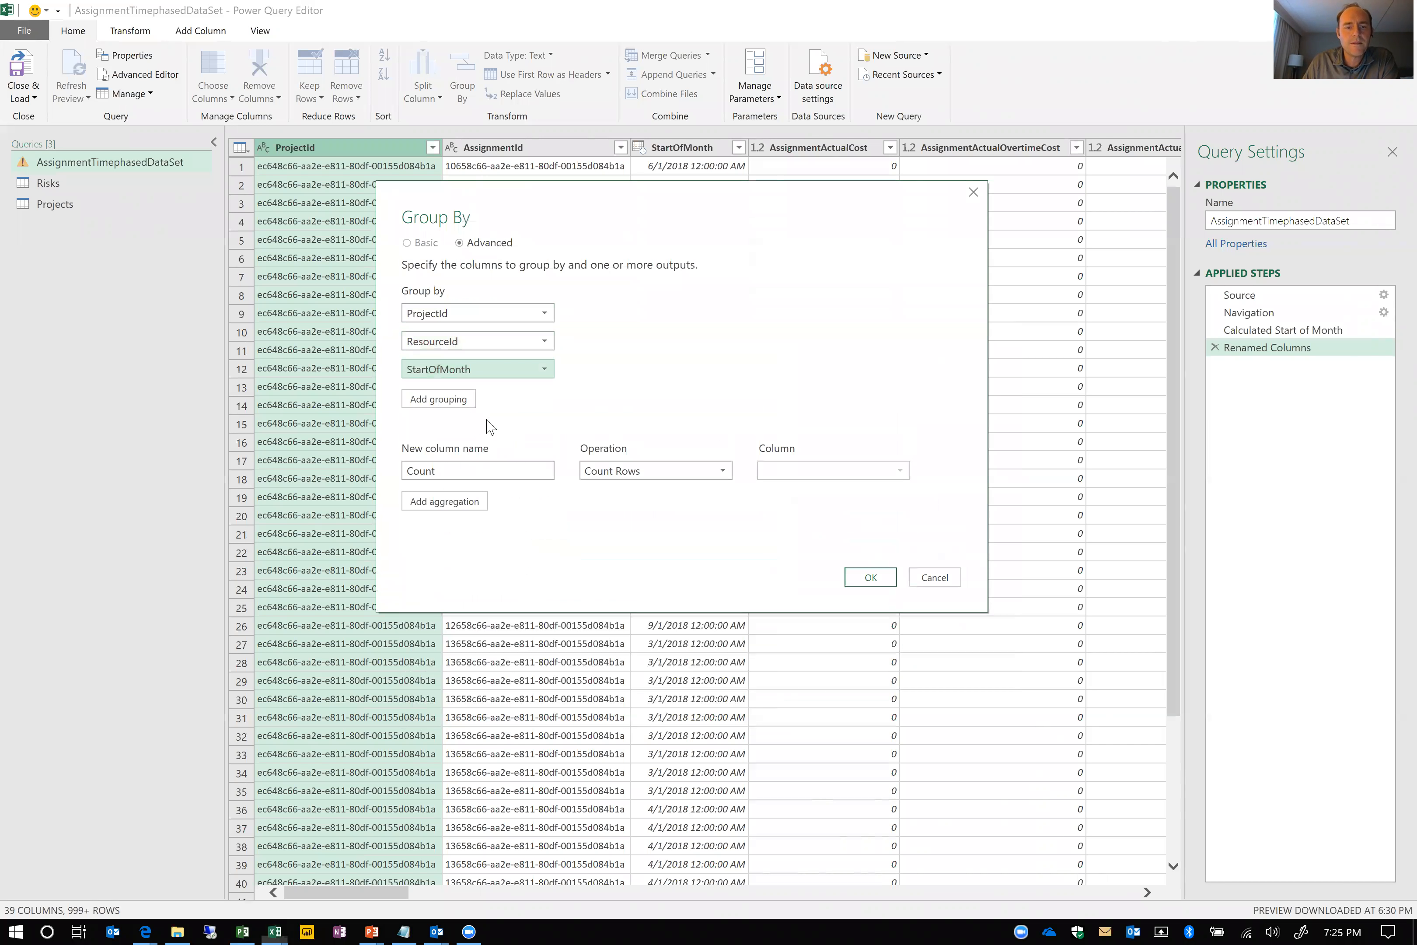
Name the aggregation MonthlyHours, define it as the Sum of AssignmentWork, and apply the grouping
double_click(452, 473)
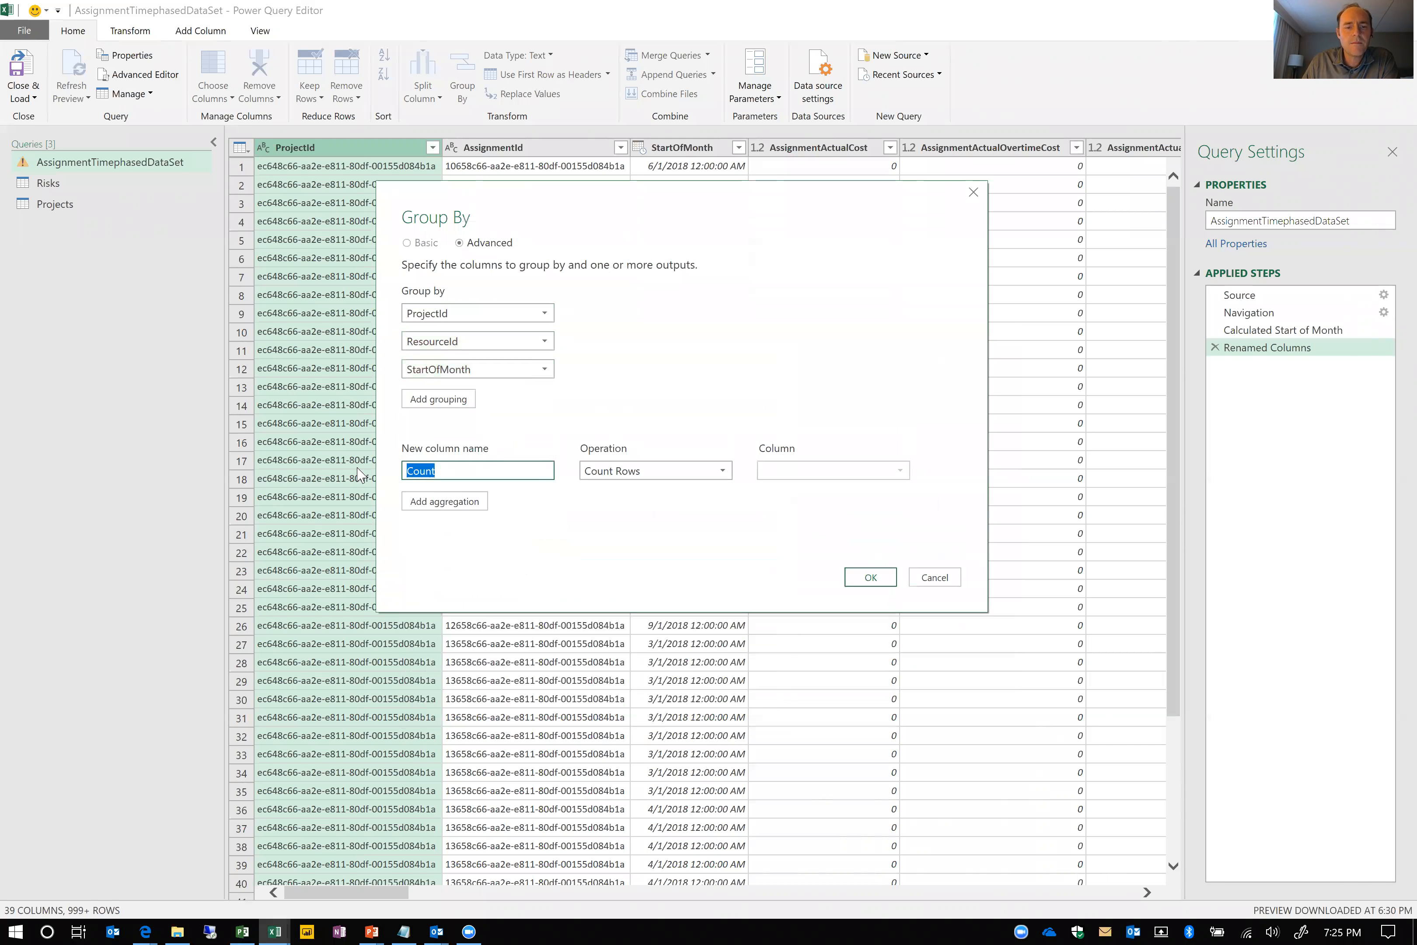
text(M)
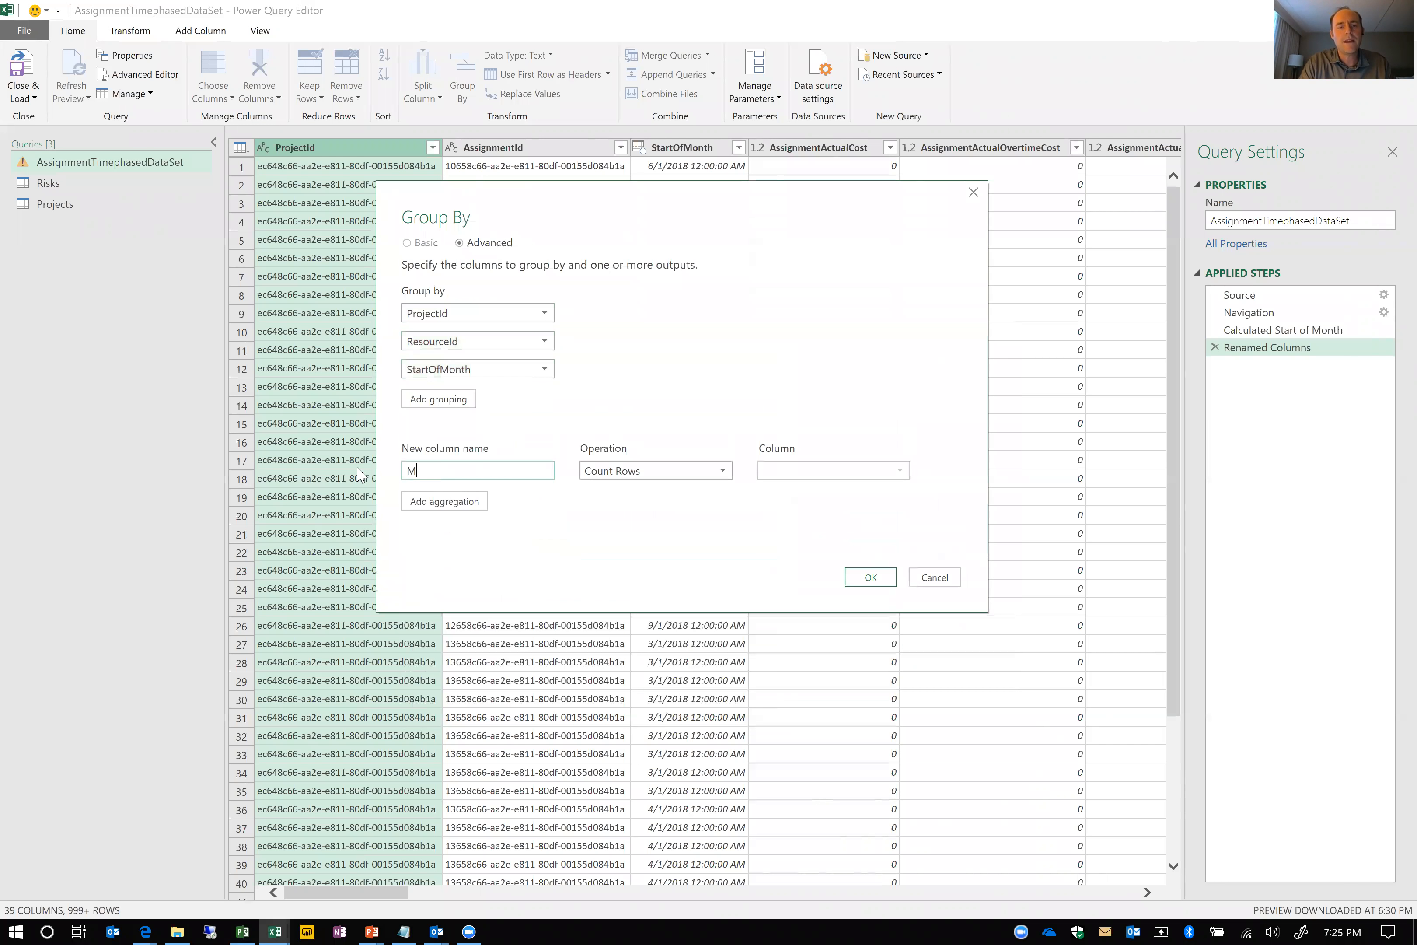
text(nnthlyHours)
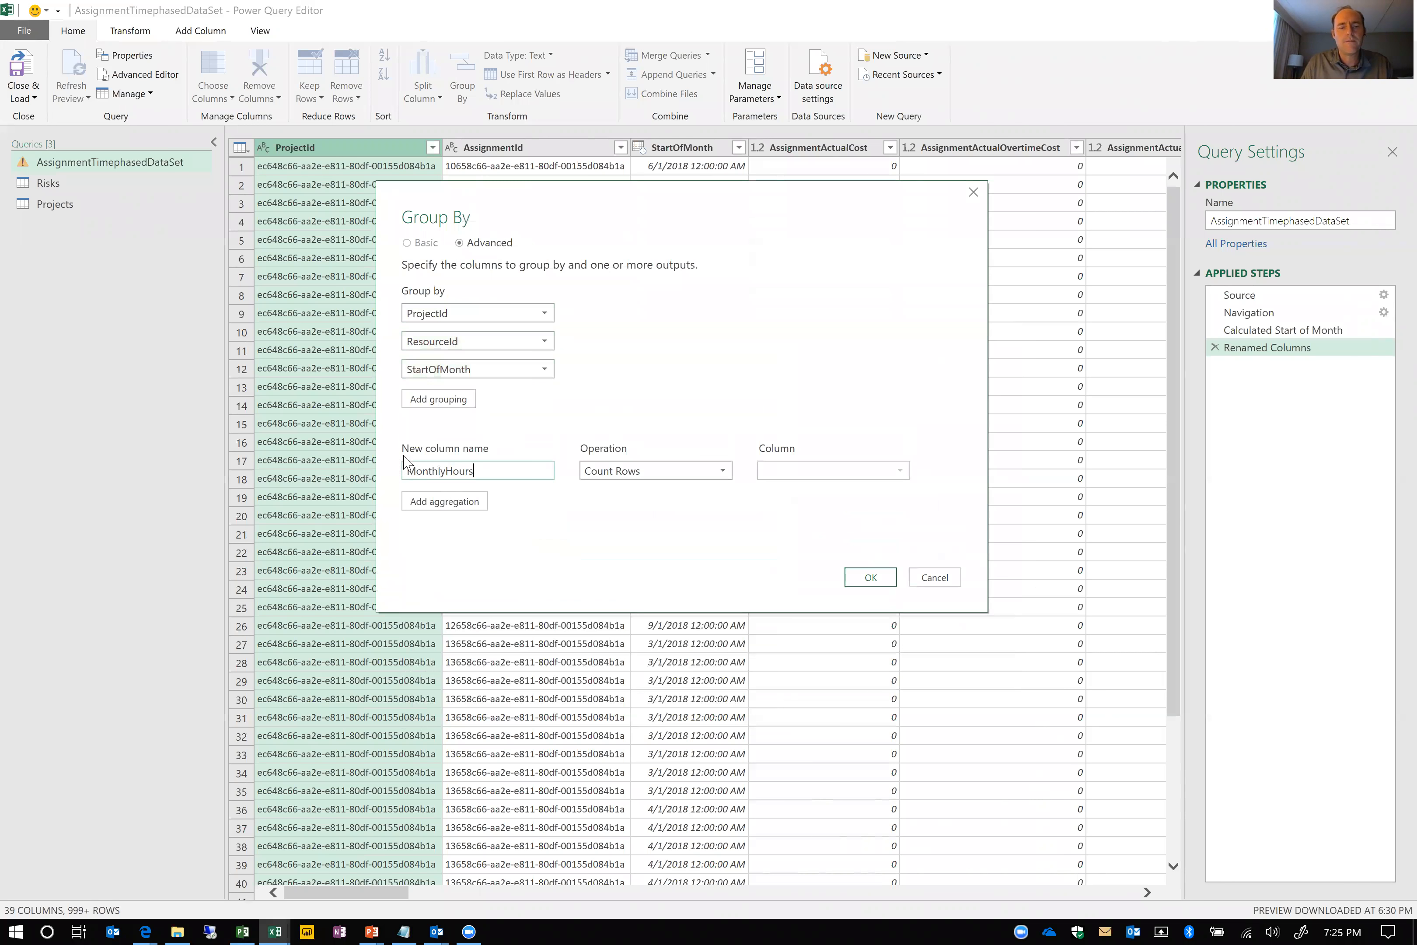
click(703, 478)
click(692, 491)
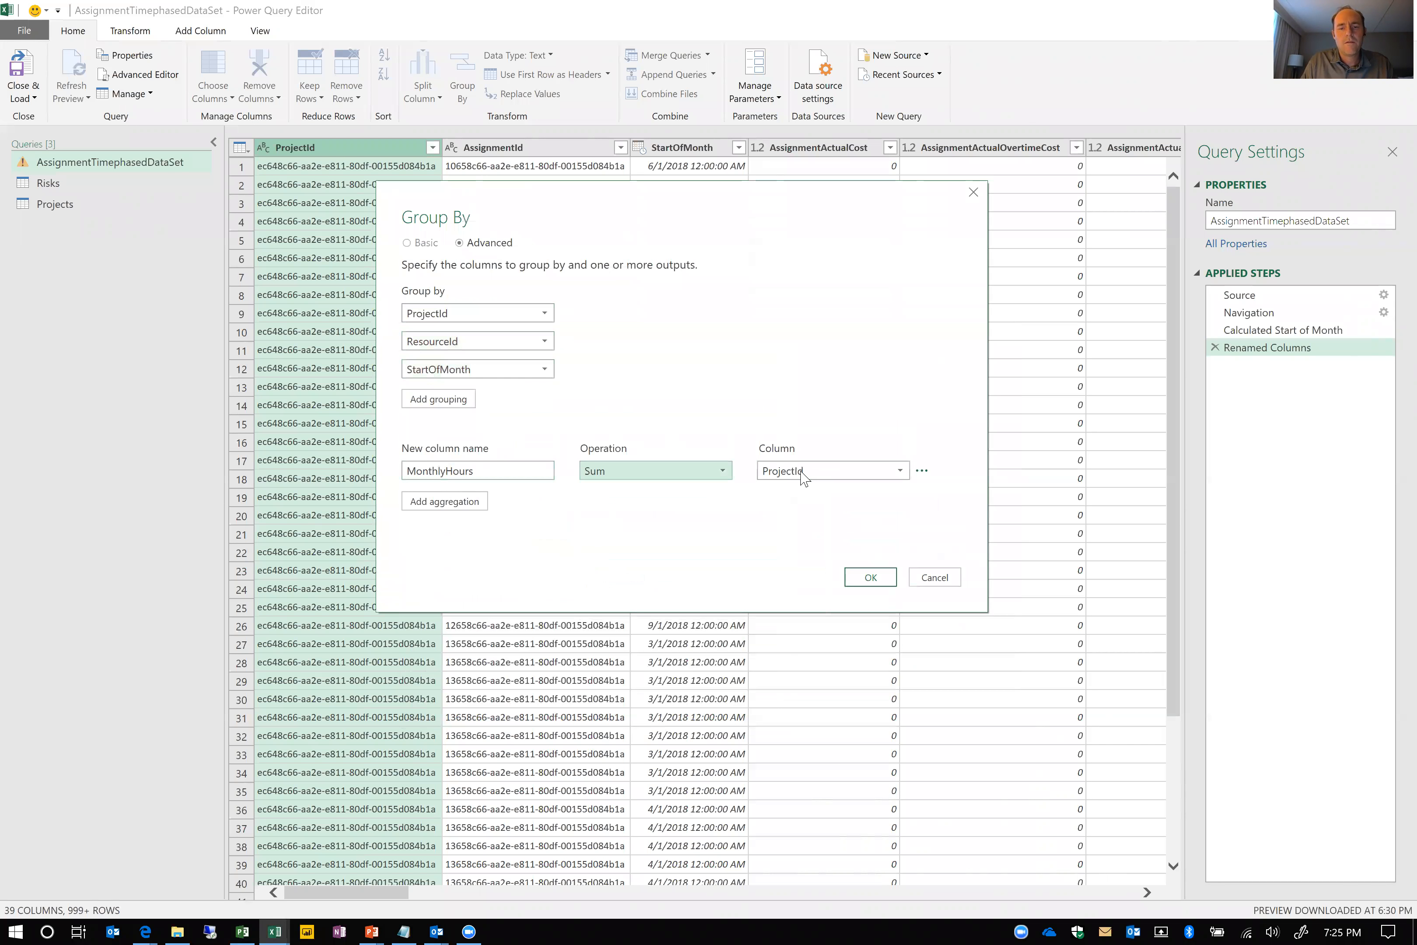
click(842, 470)
scroll(816, 725, down, 4)
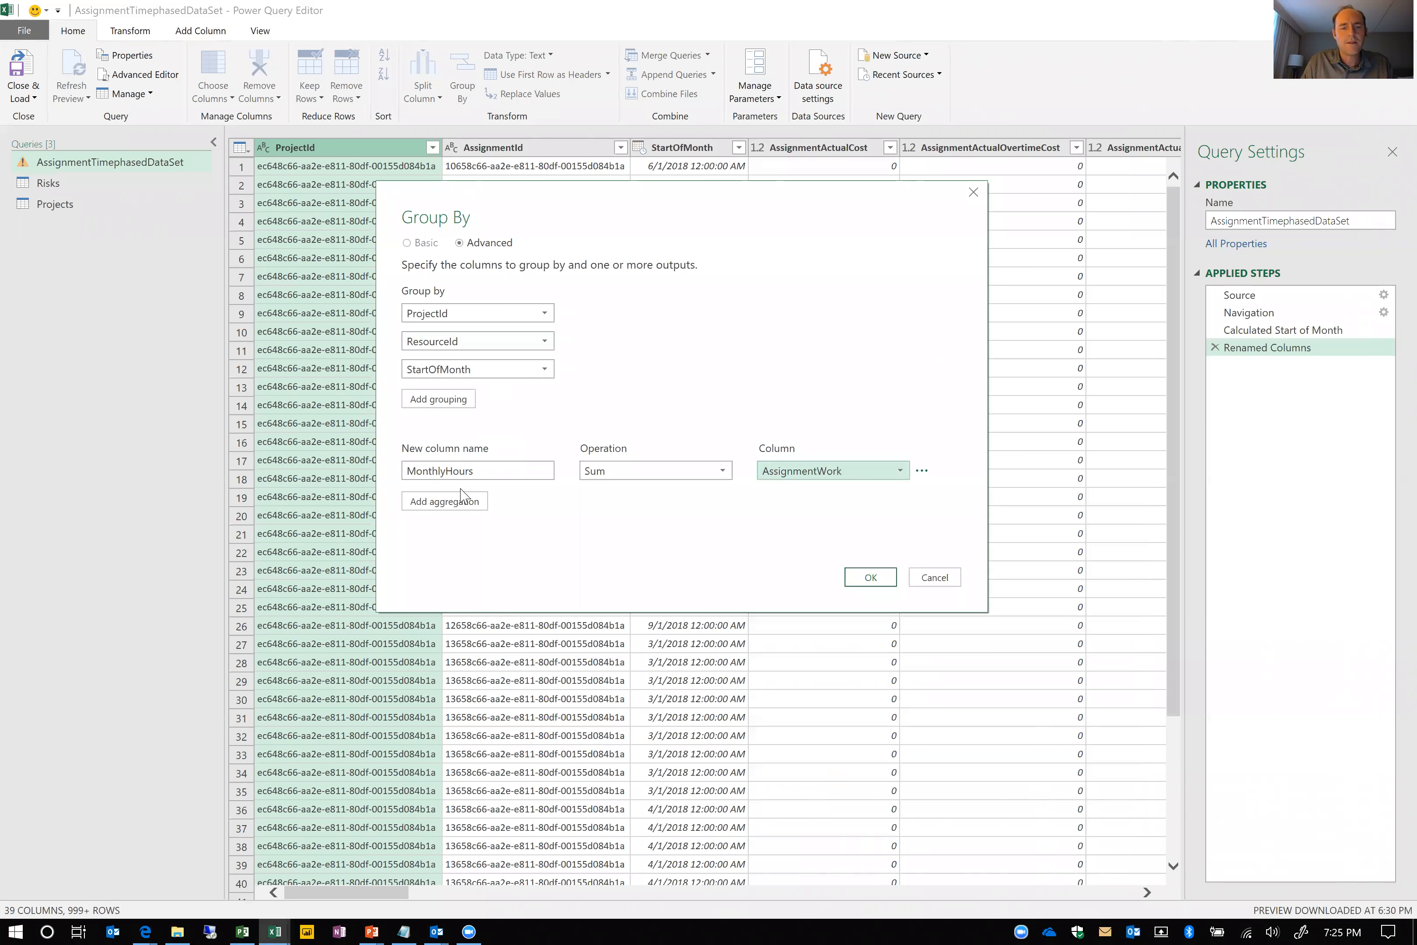
click(878, 576)
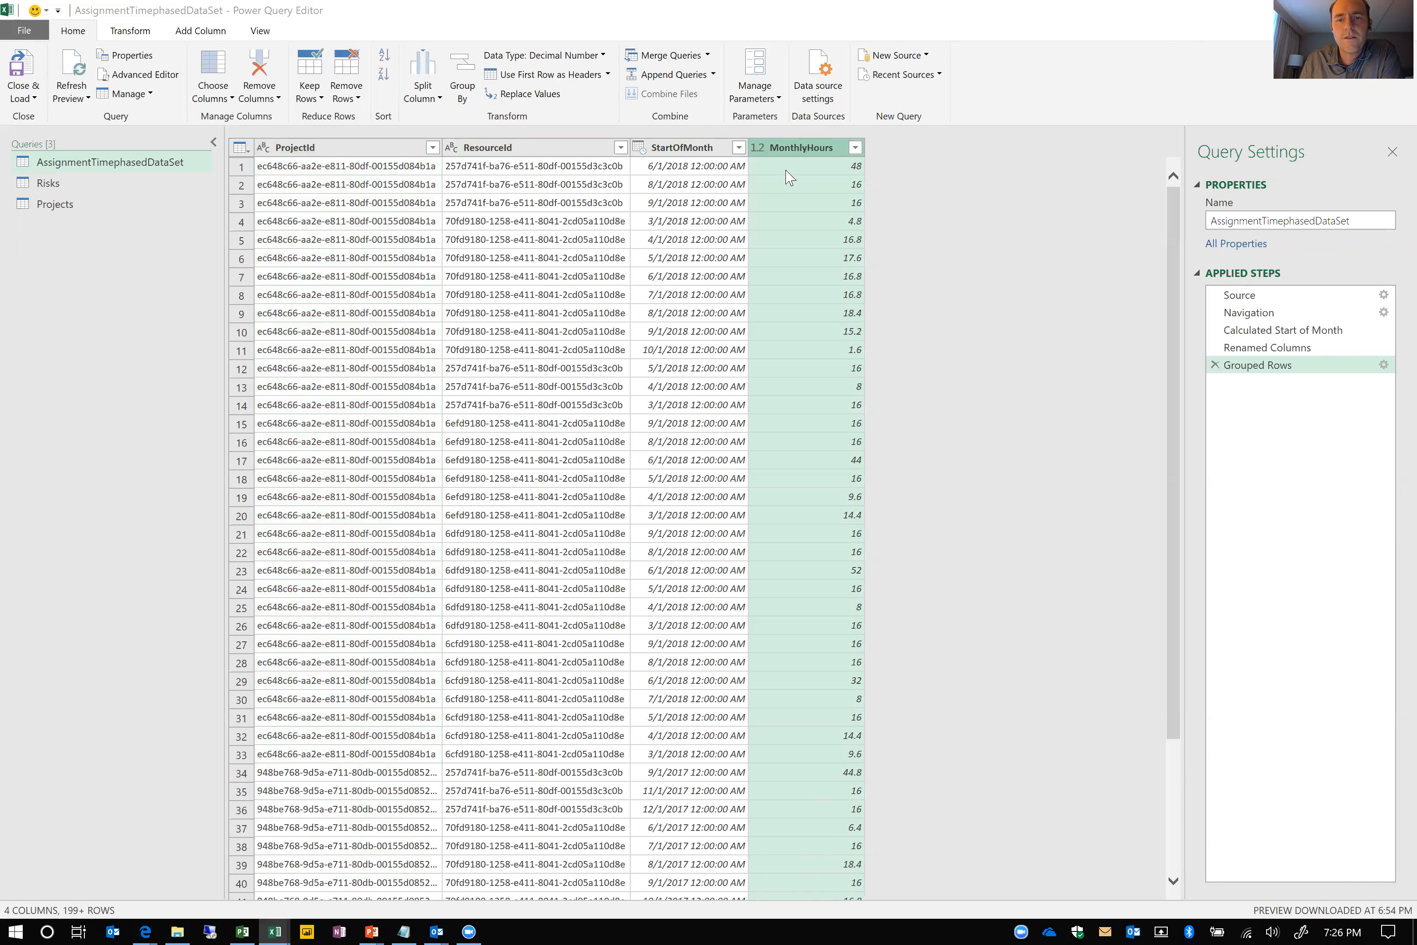
Filter the MonthlyHours column to keep only rows with values greater than 100
click(855, 148)
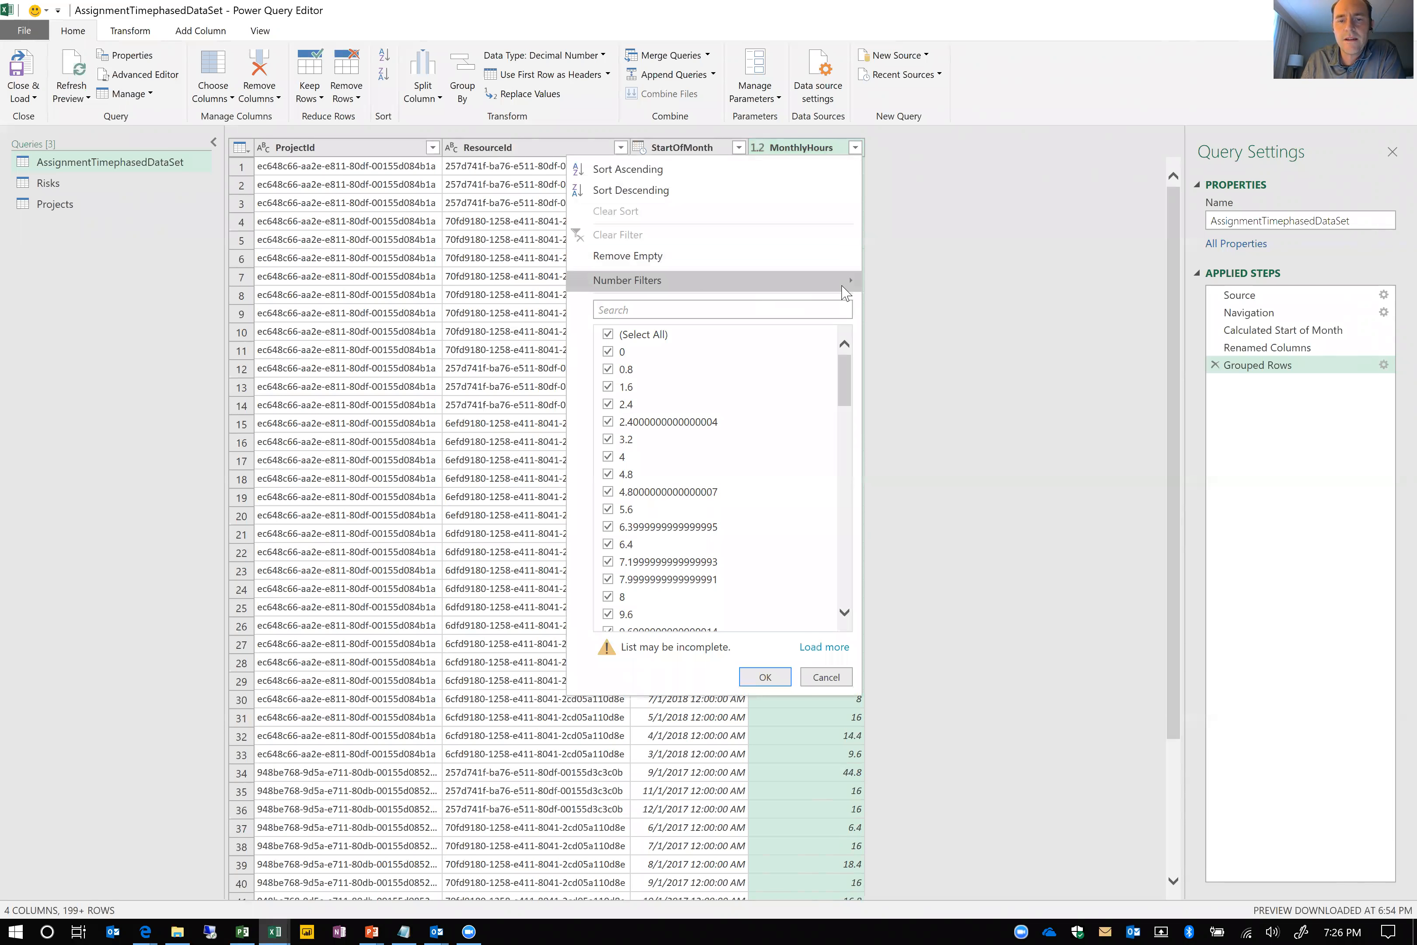
mouse_move(847, 283)
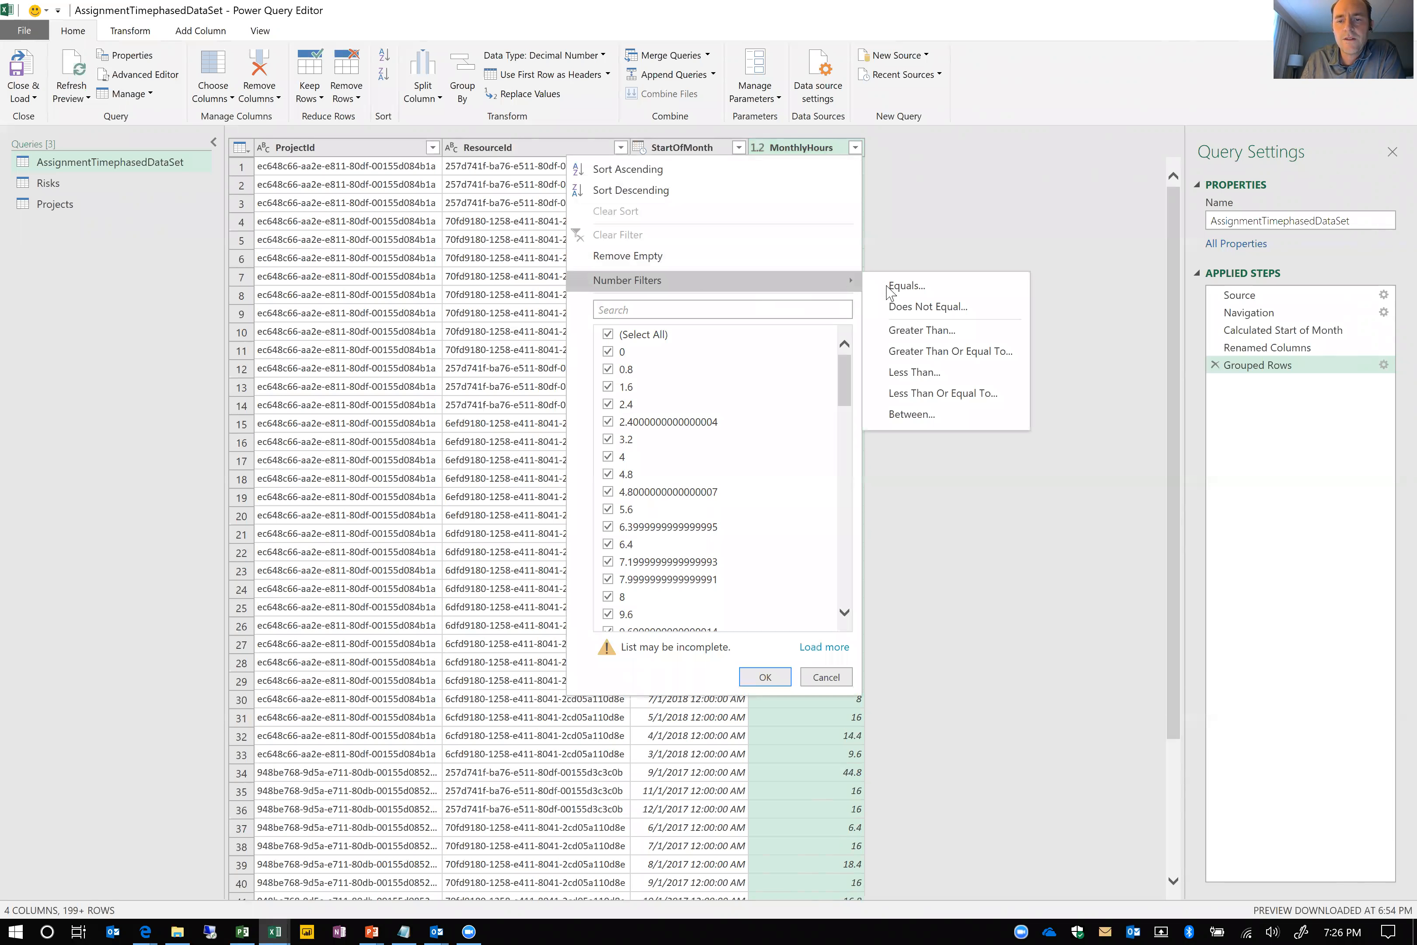
click(925, 333)
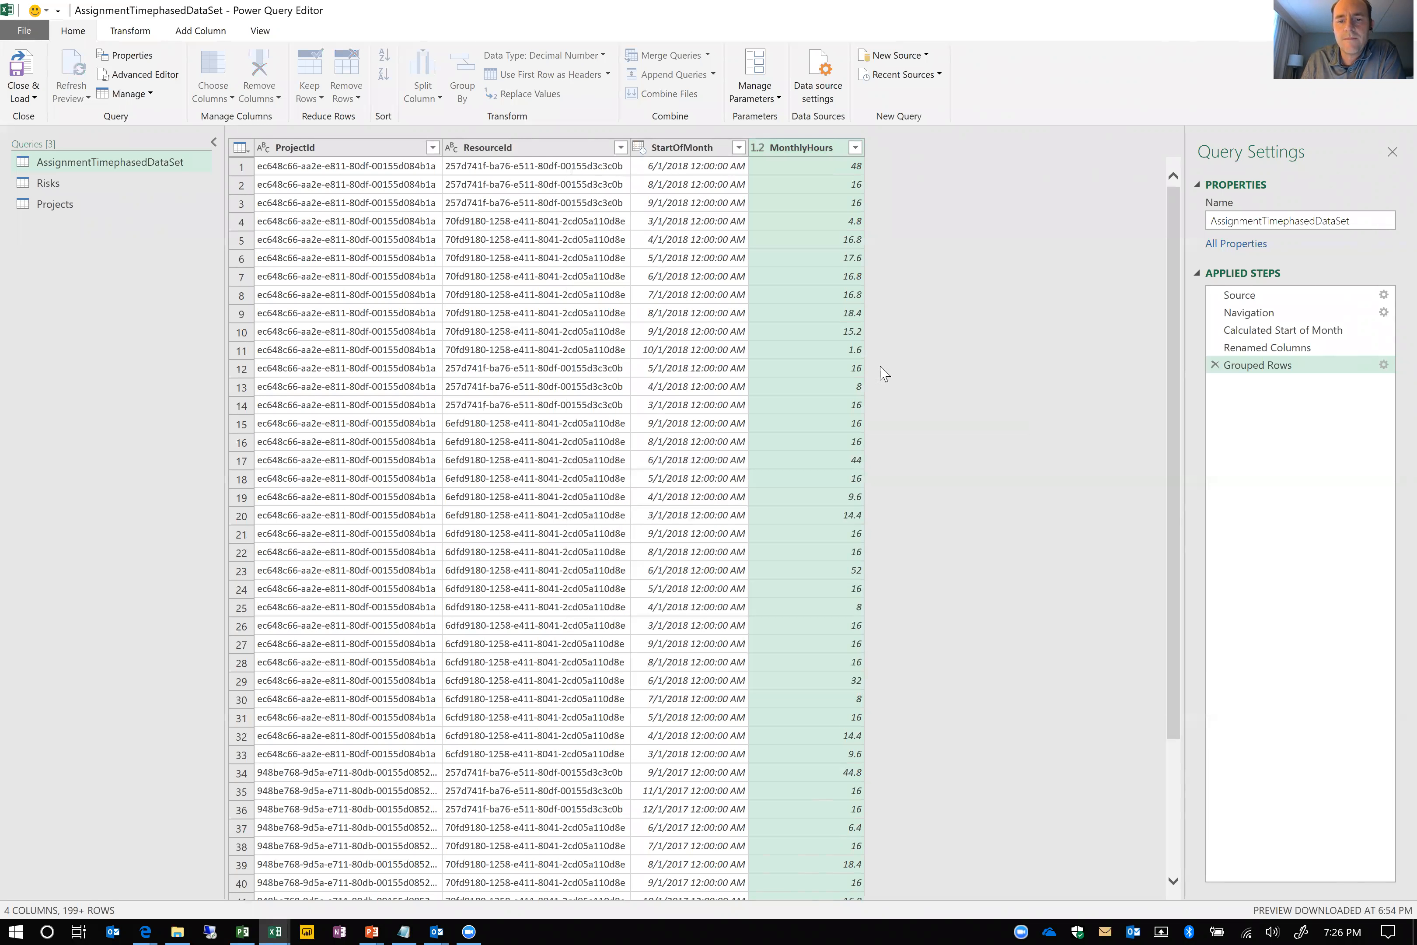
click(601, 451)
text(100)
click(902, 546)
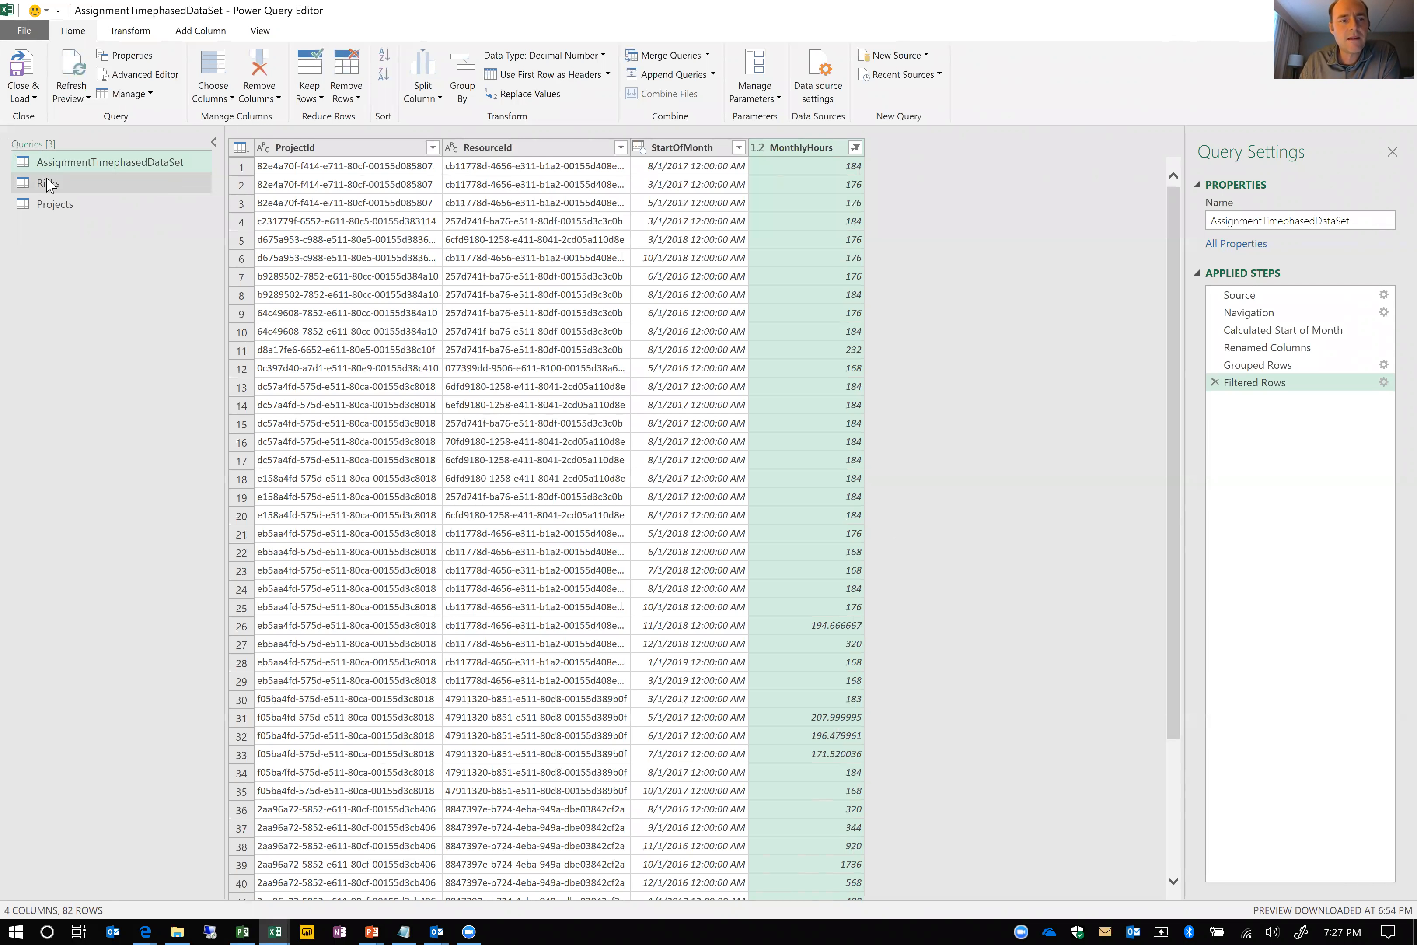
Merge the Risks query into the Projects query, matching on ProjectId with a Left Outer join
click(50, 205)
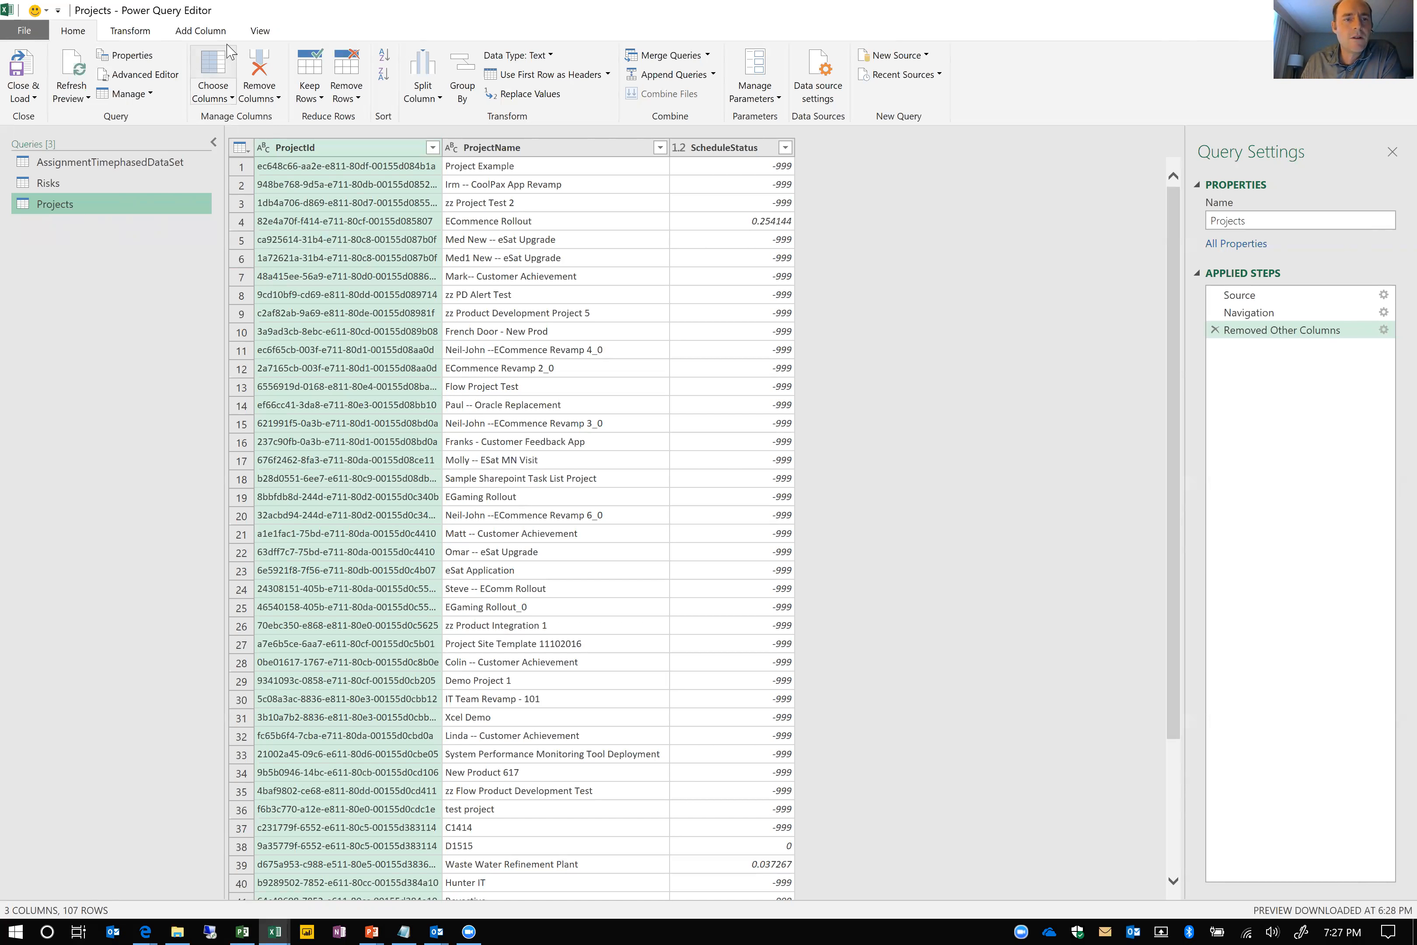
click(664, 61)
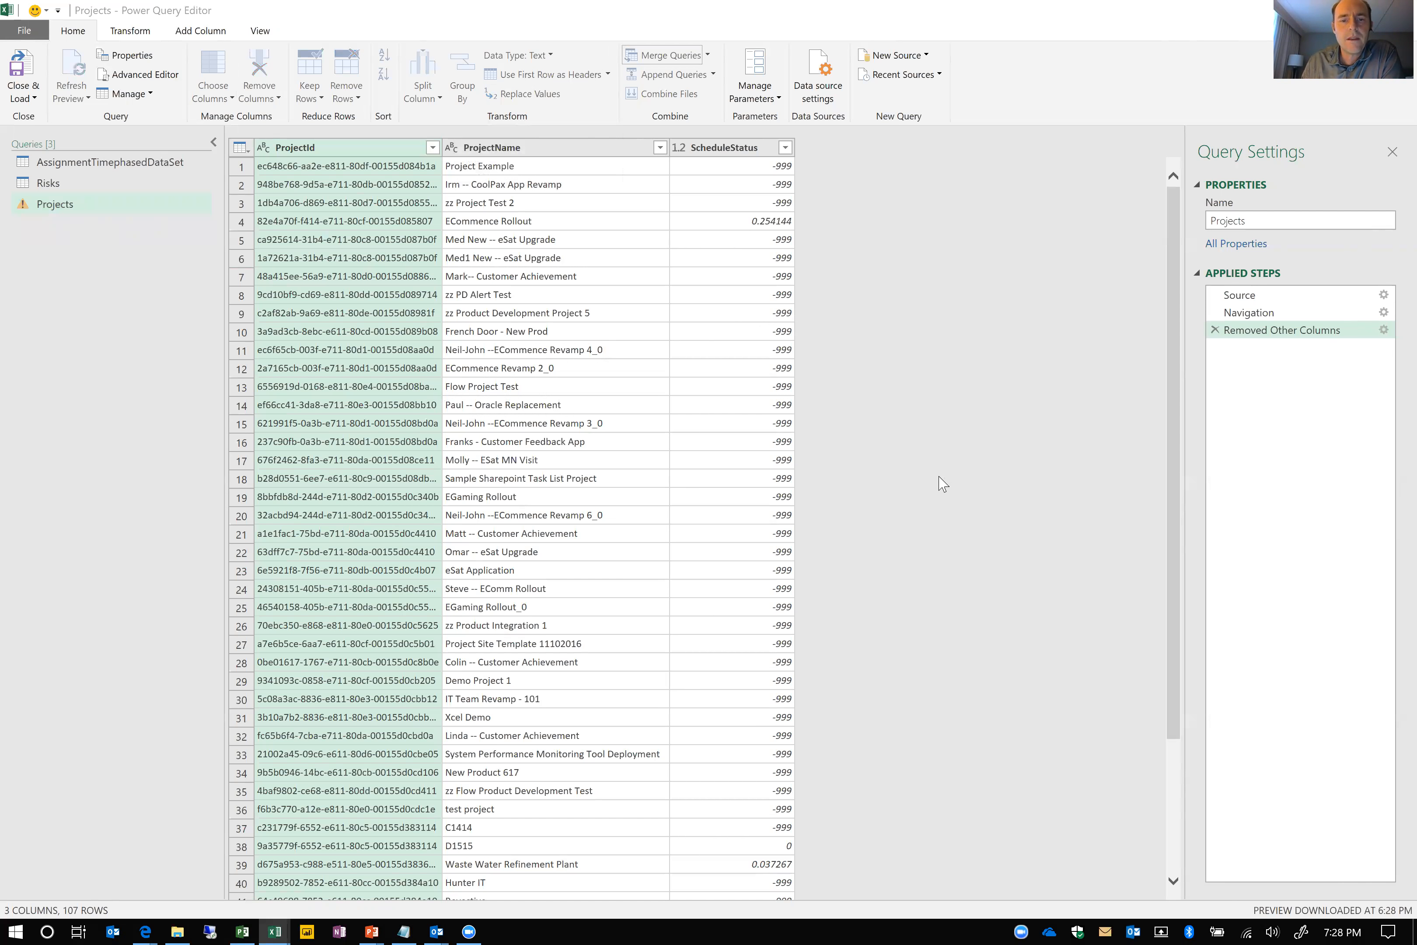
click(559, 469)
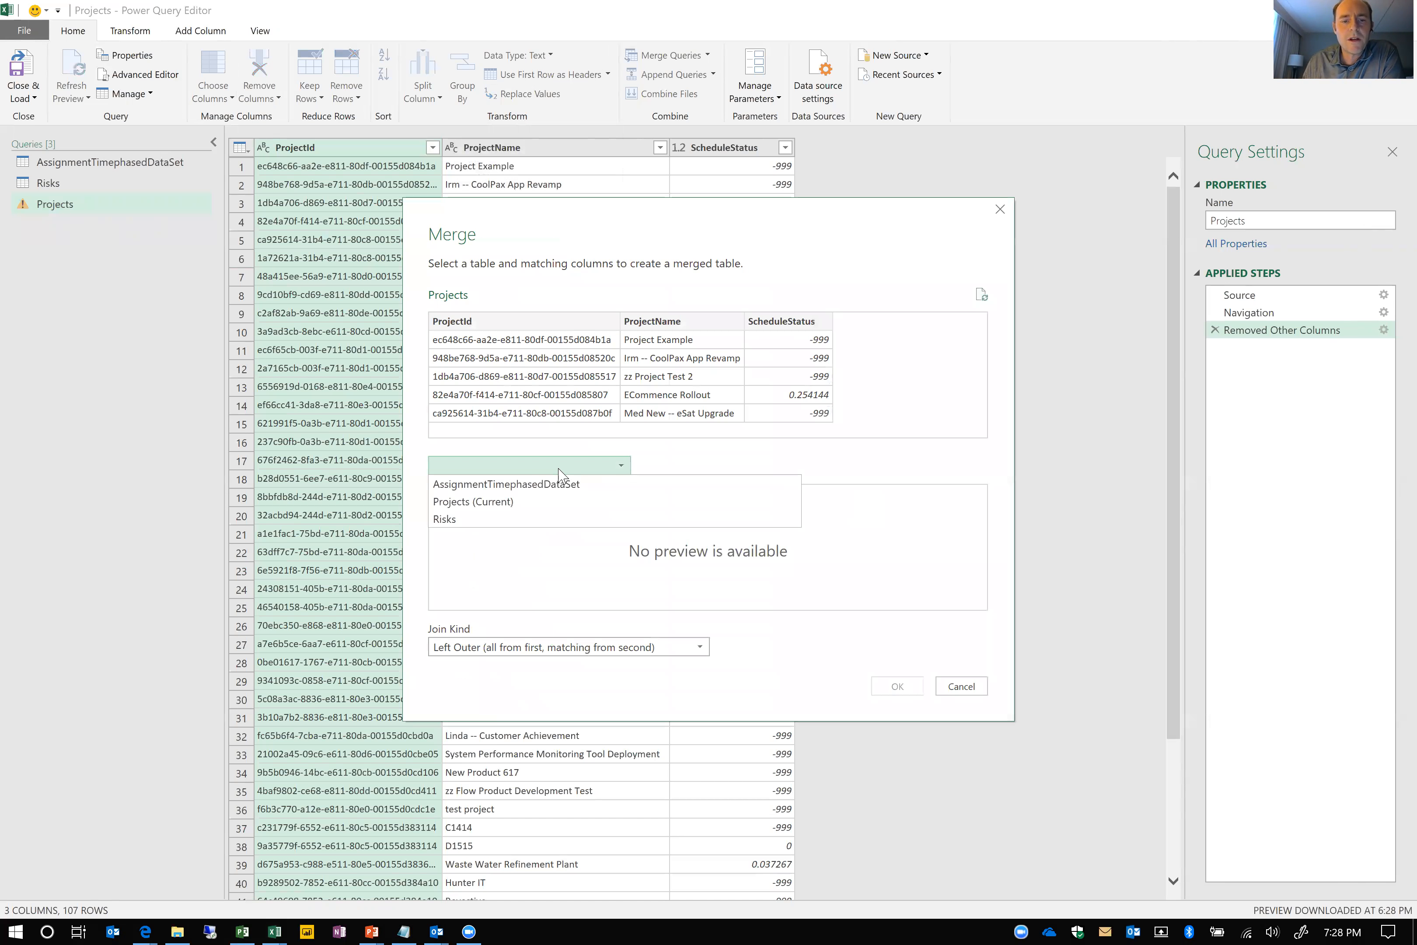
click(481, 519)
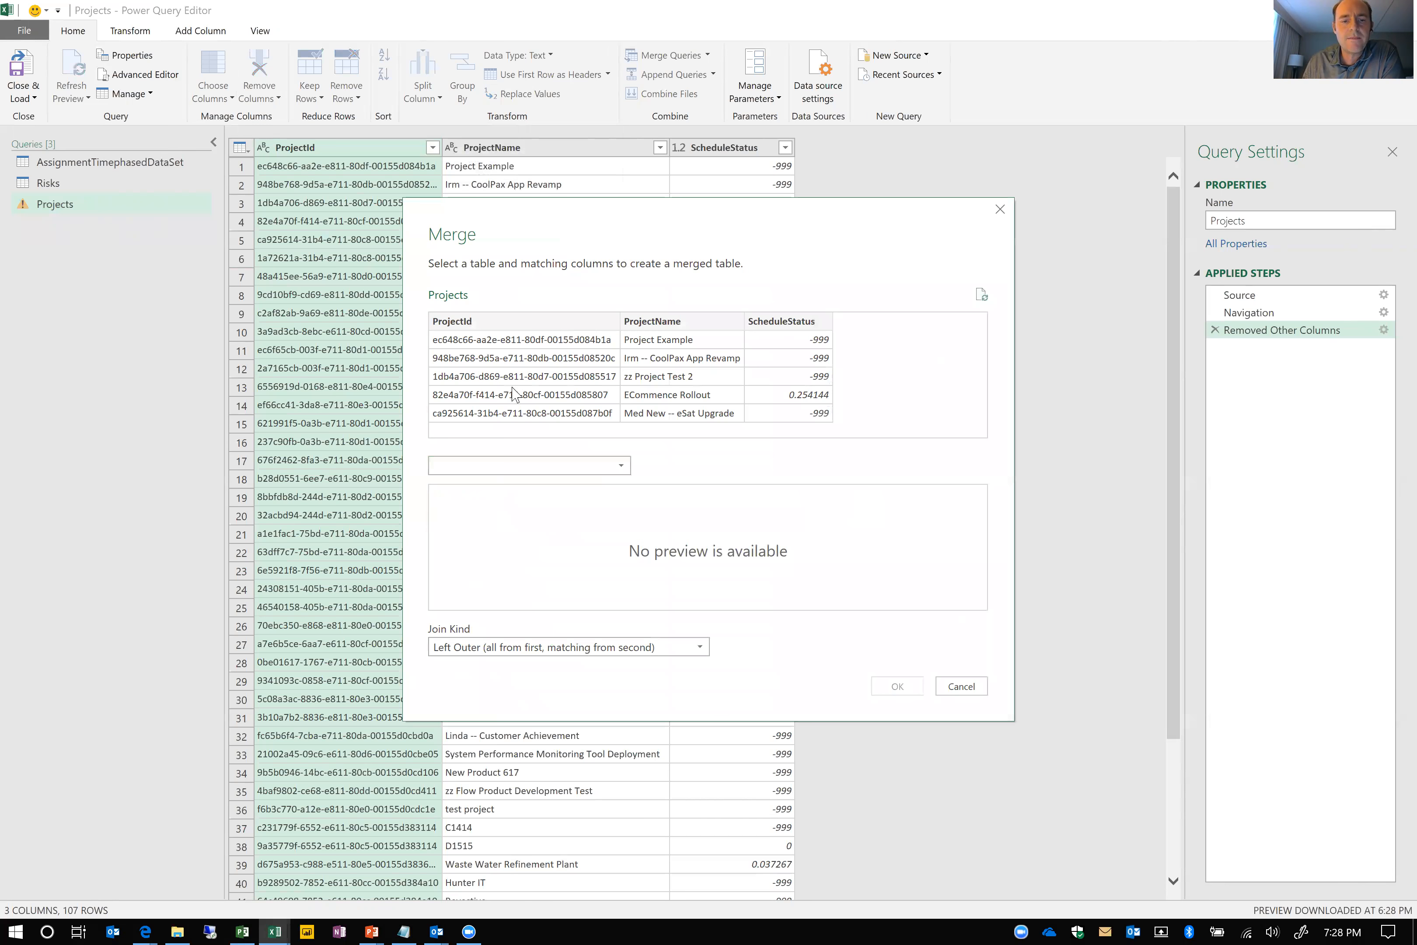
click(532, 323)
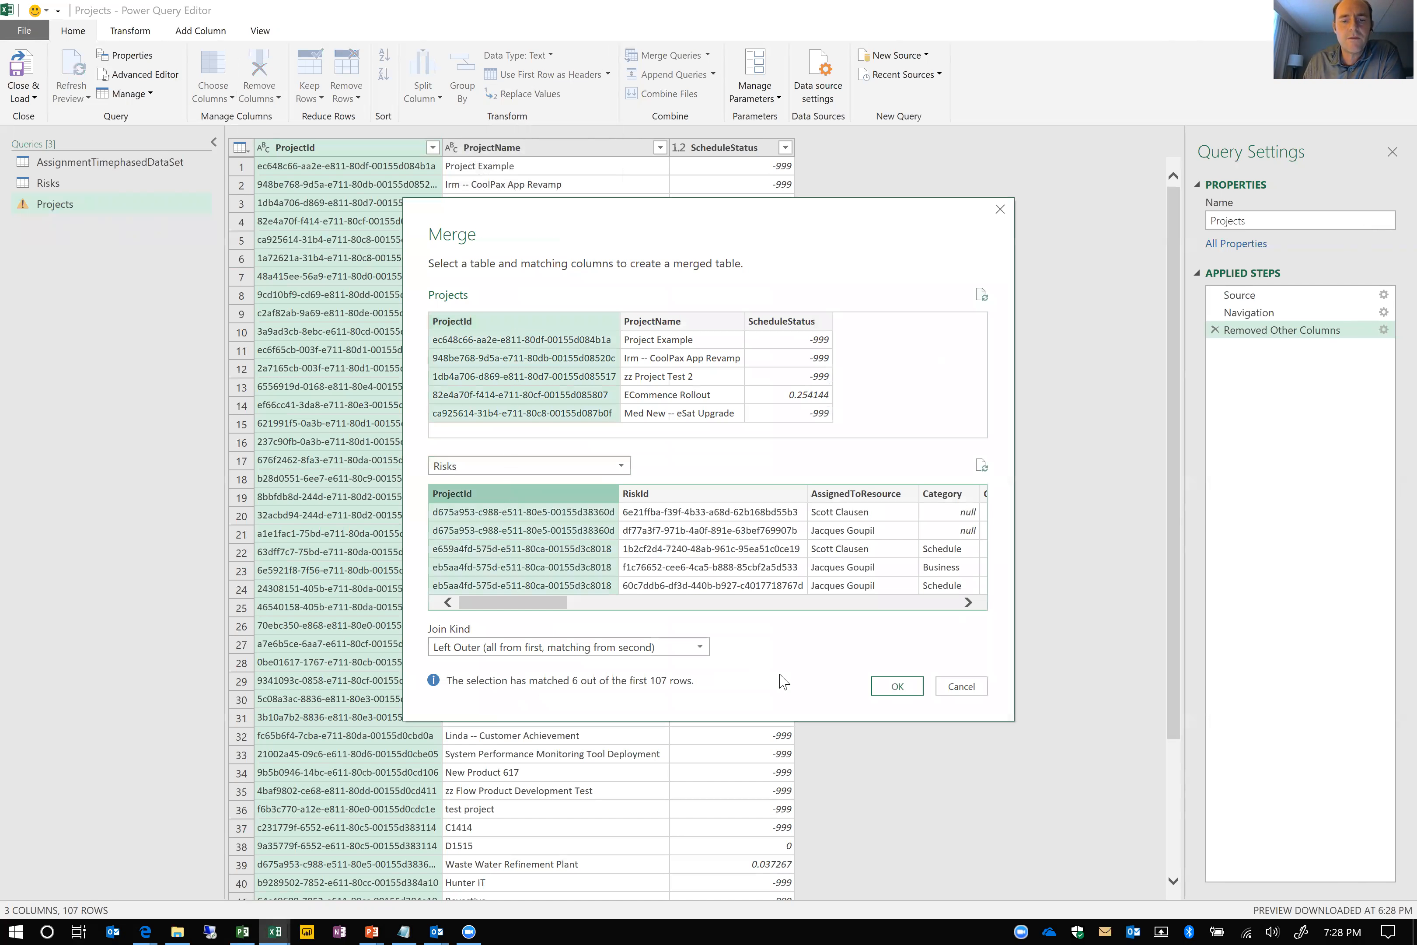
click(897, 687)
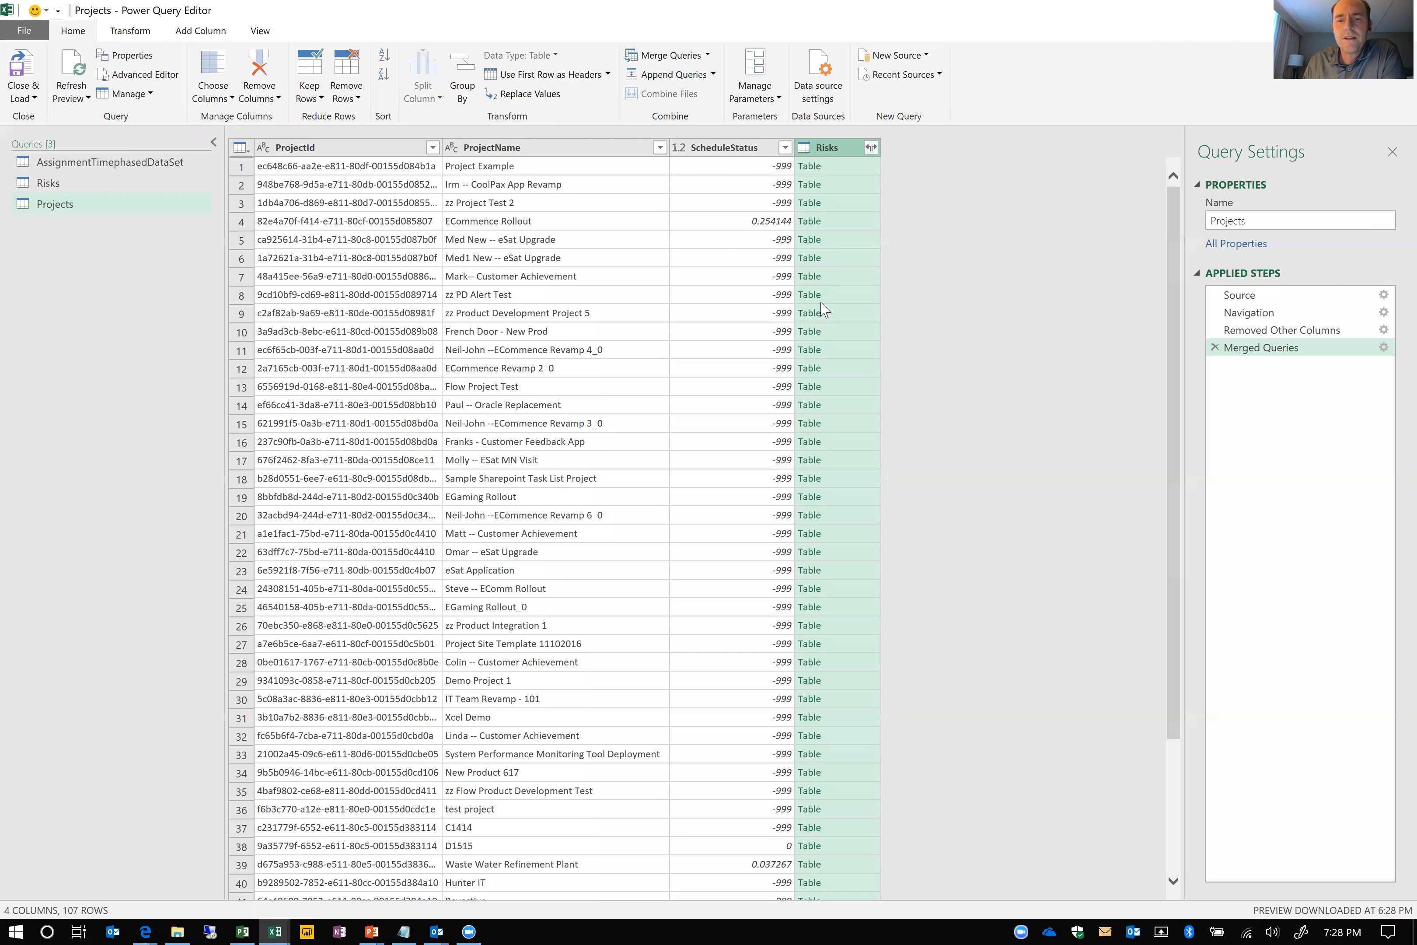
Aggregate the merged Risks column as Count of RiskId, without using the original column name as prefix
click(870, 148)
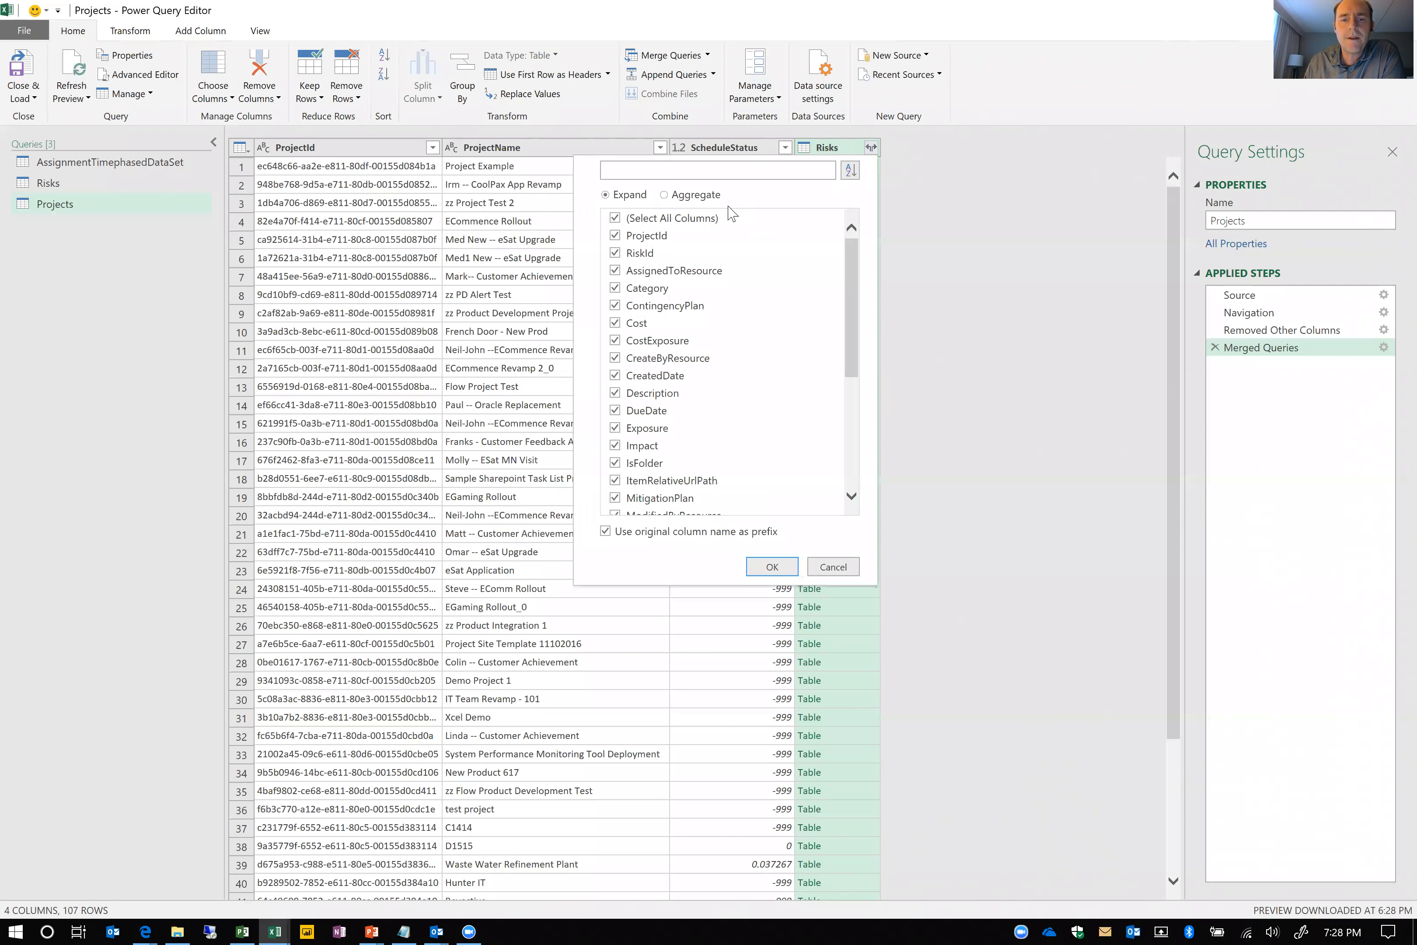
click(689, 196)
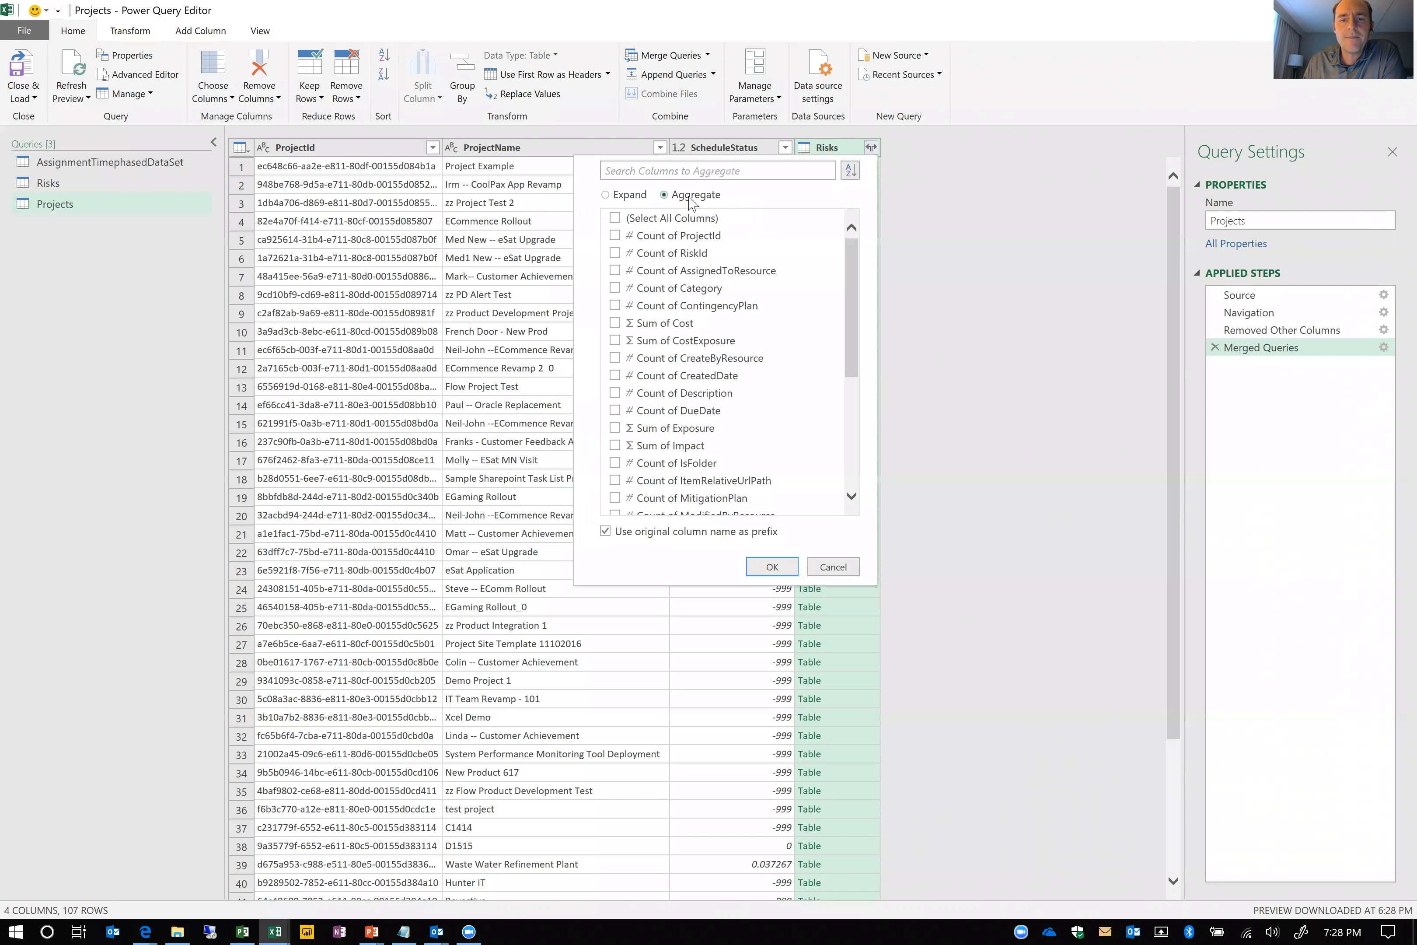
click(614, 252)
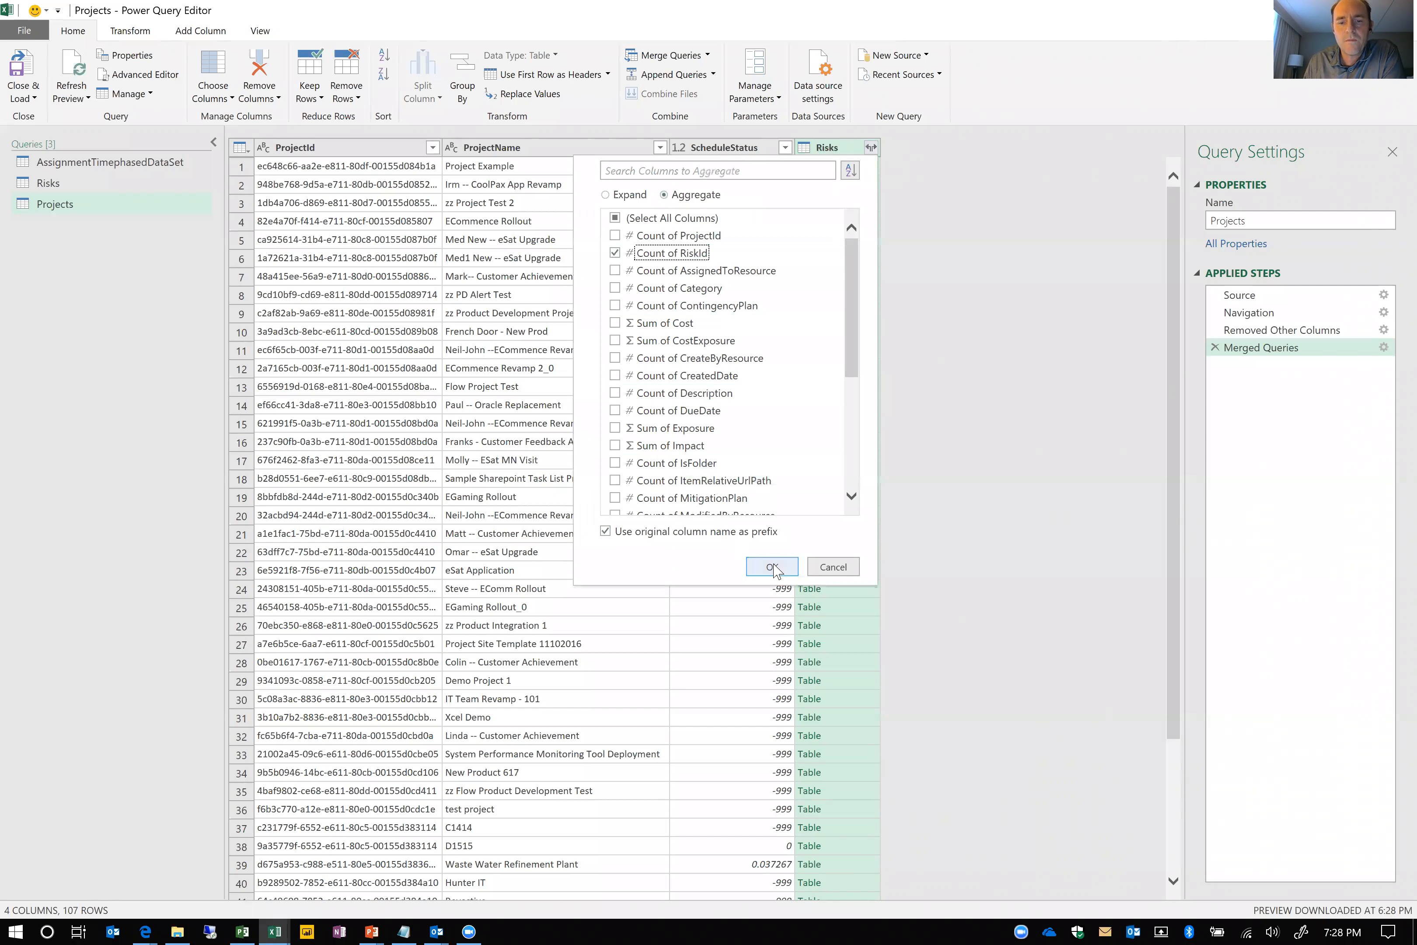
click(762, 533)
key(Return)
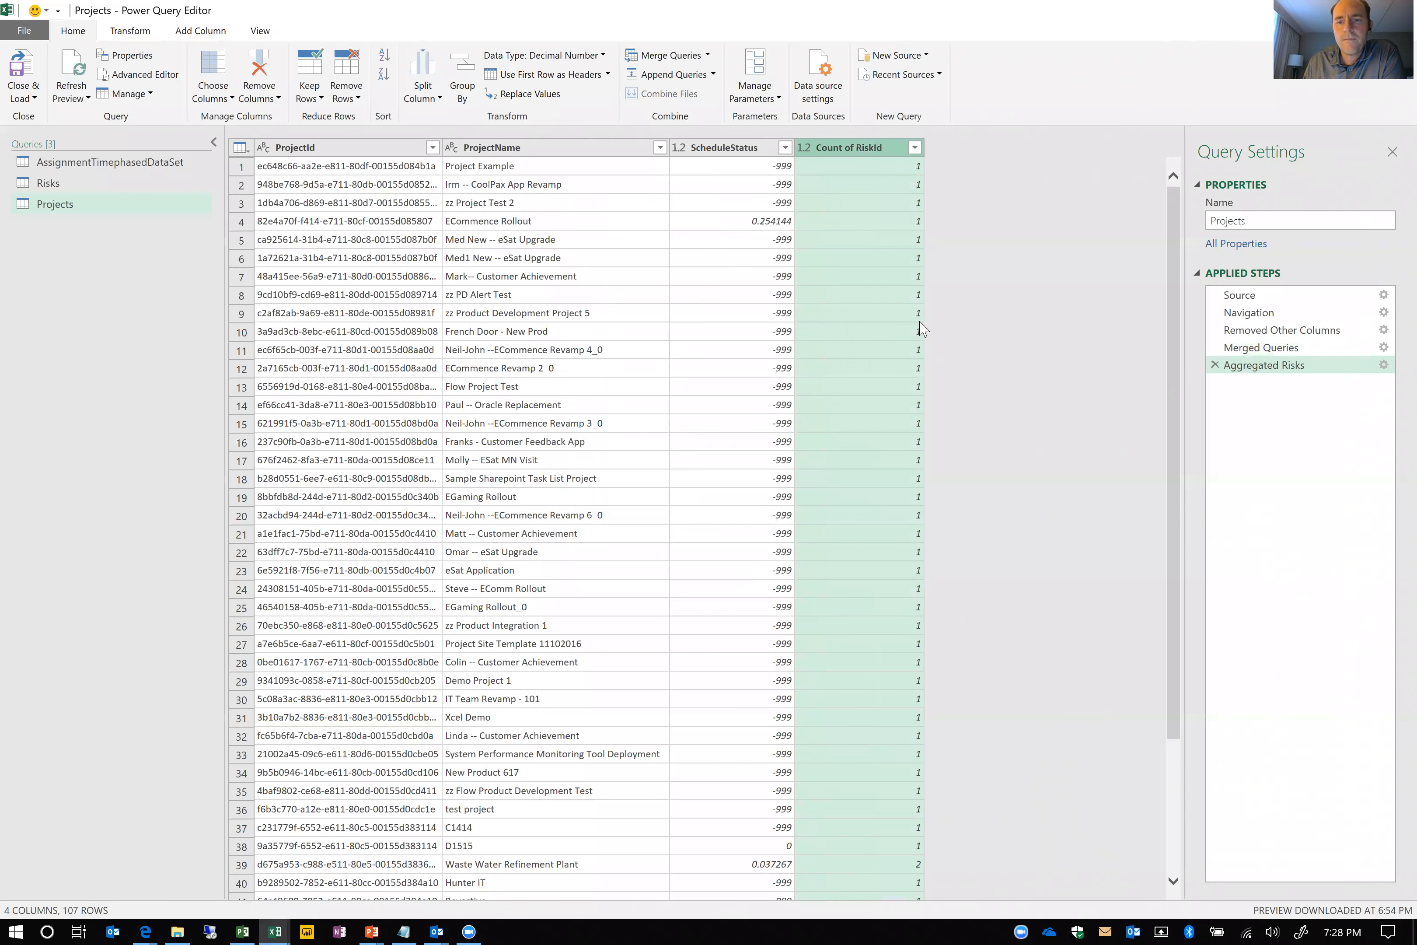
Rename the aggregated risk count column in the Projects query to CountofRisks
right_click(857, 157)
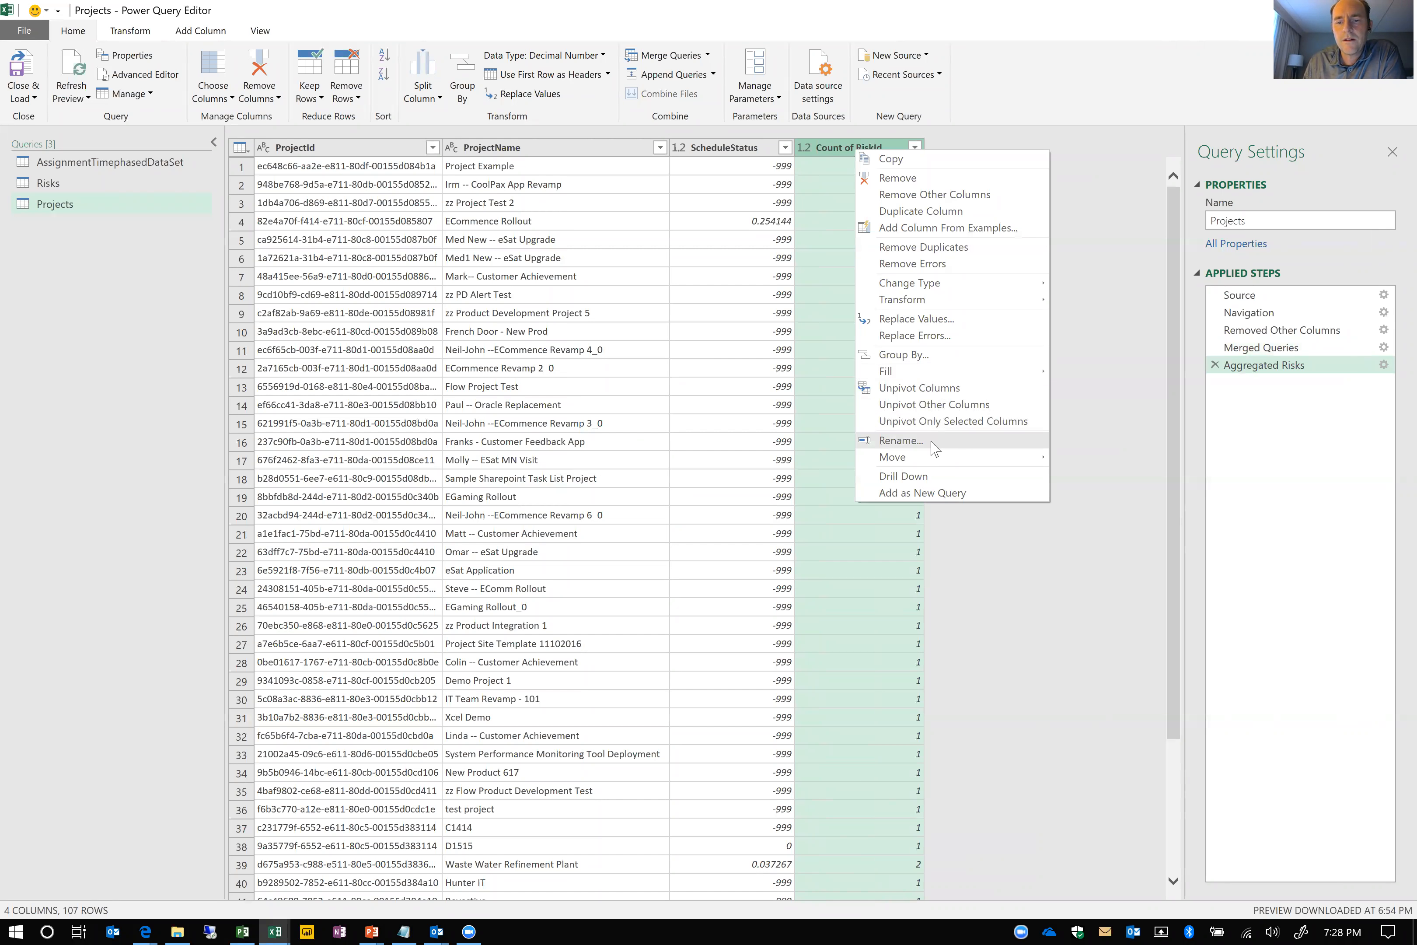
click(932, 443)
text(Countof)
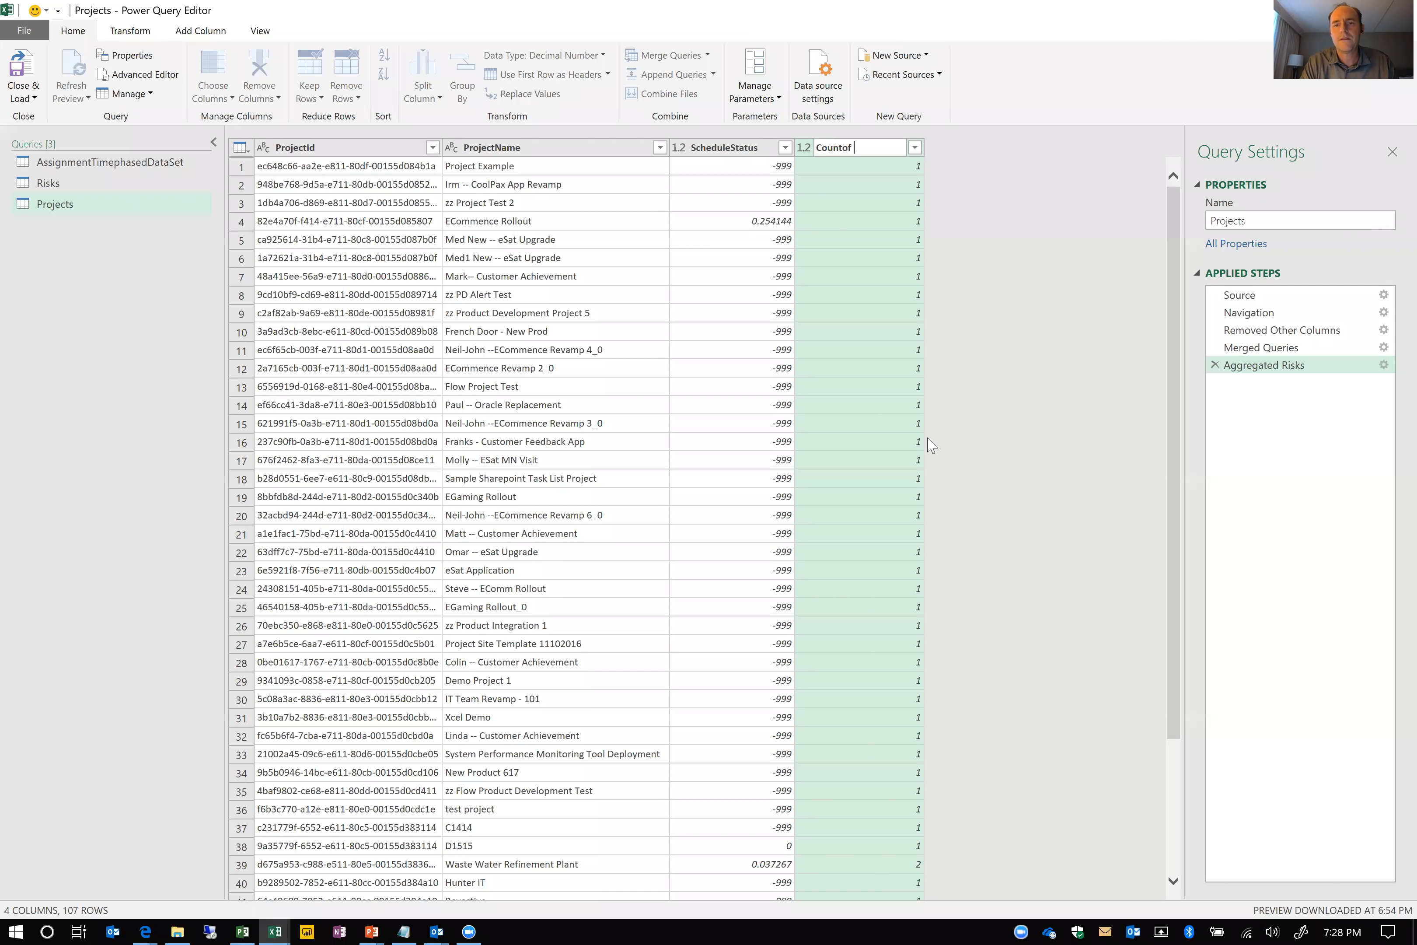
text( Risks)
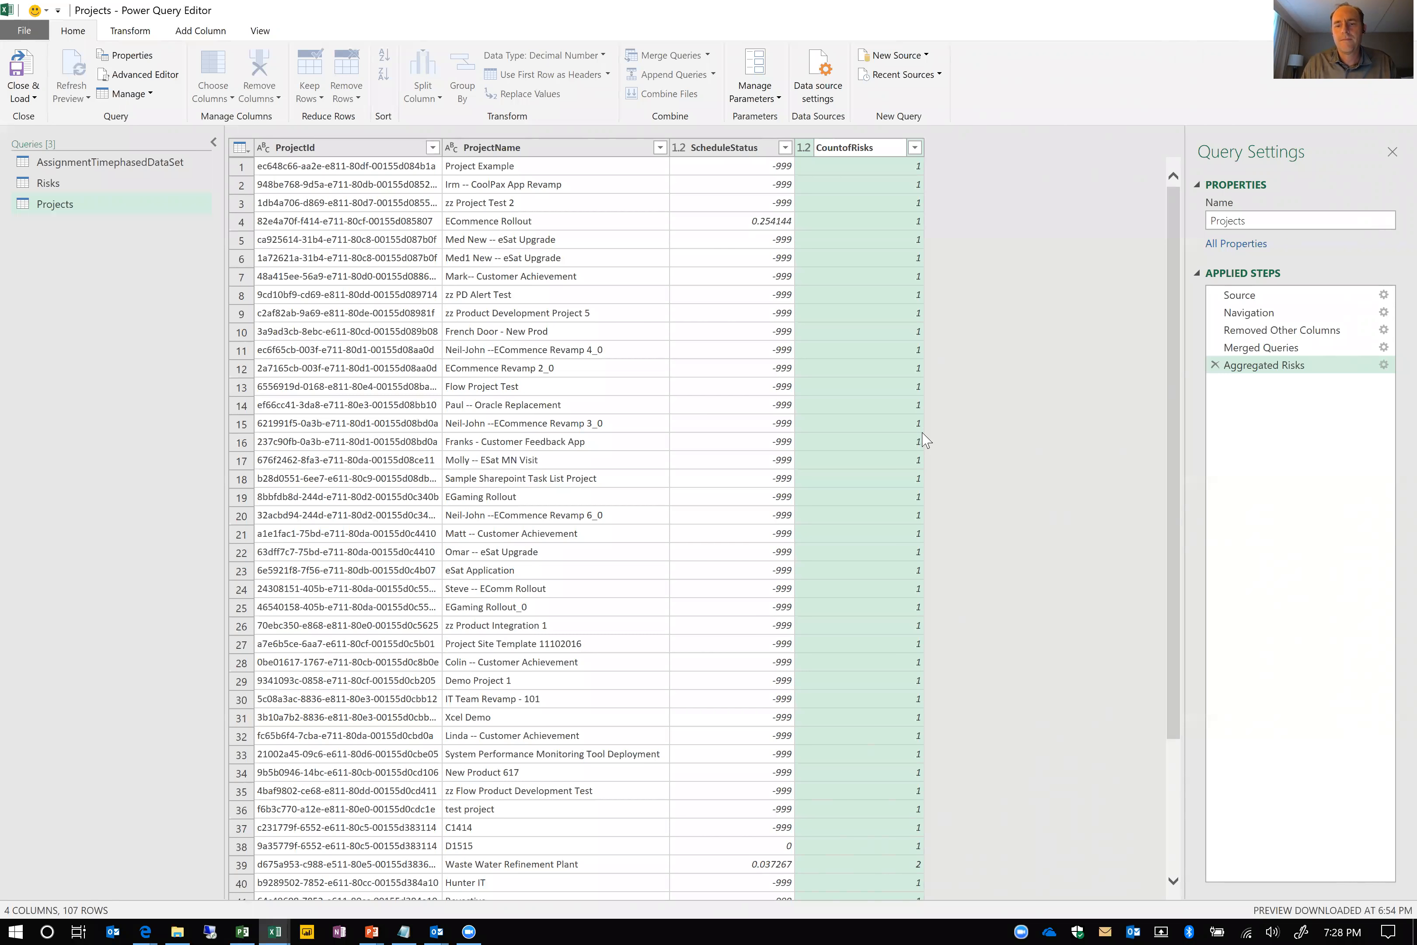
key(Return)
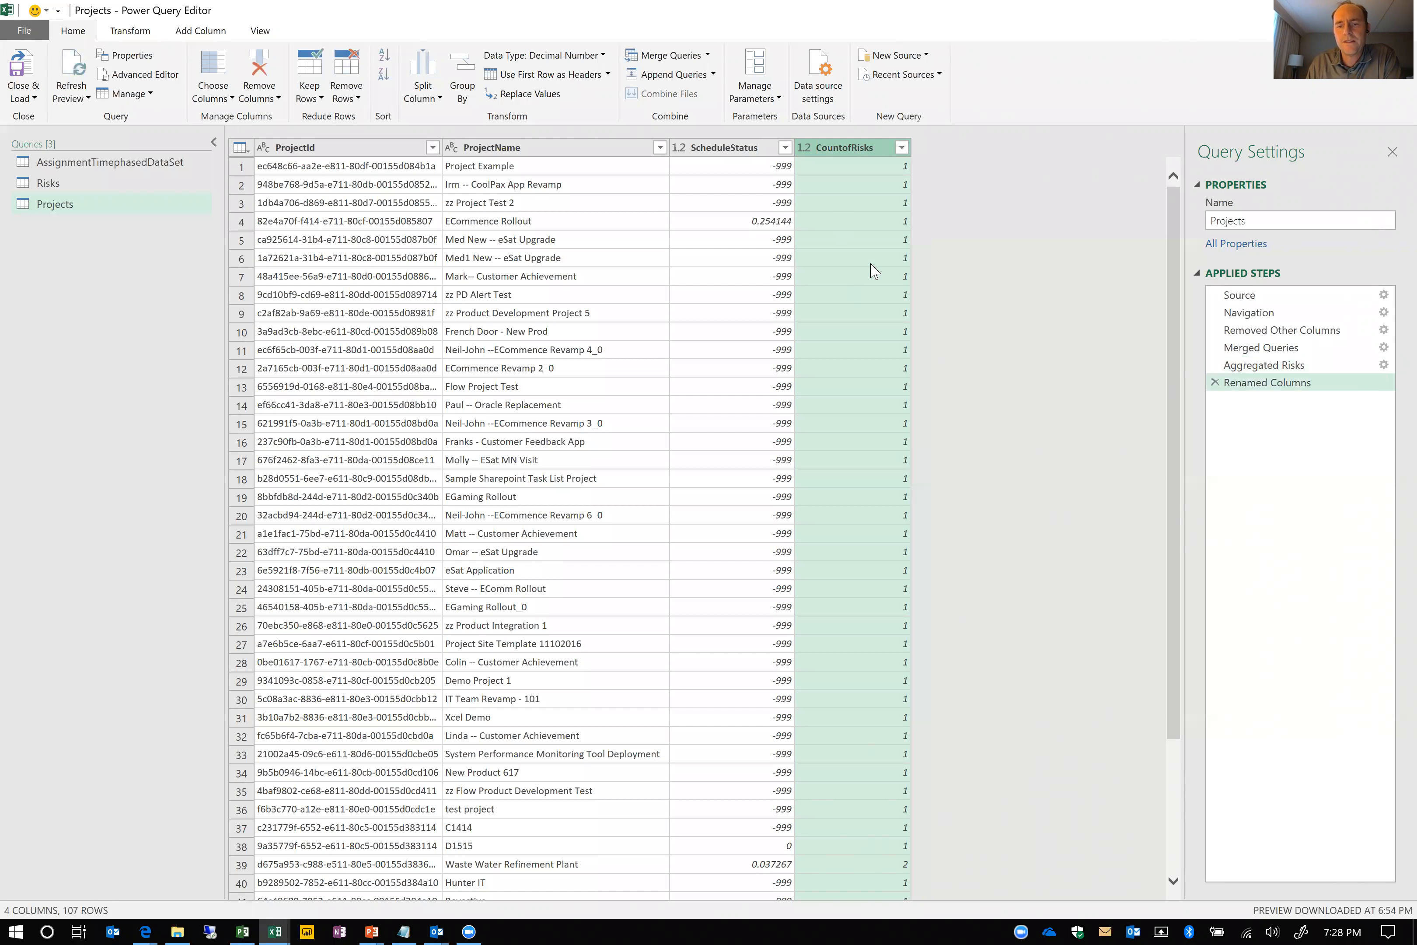
Examine the CountofRisks values across the project rows
scroll(872, 519, down, 4)
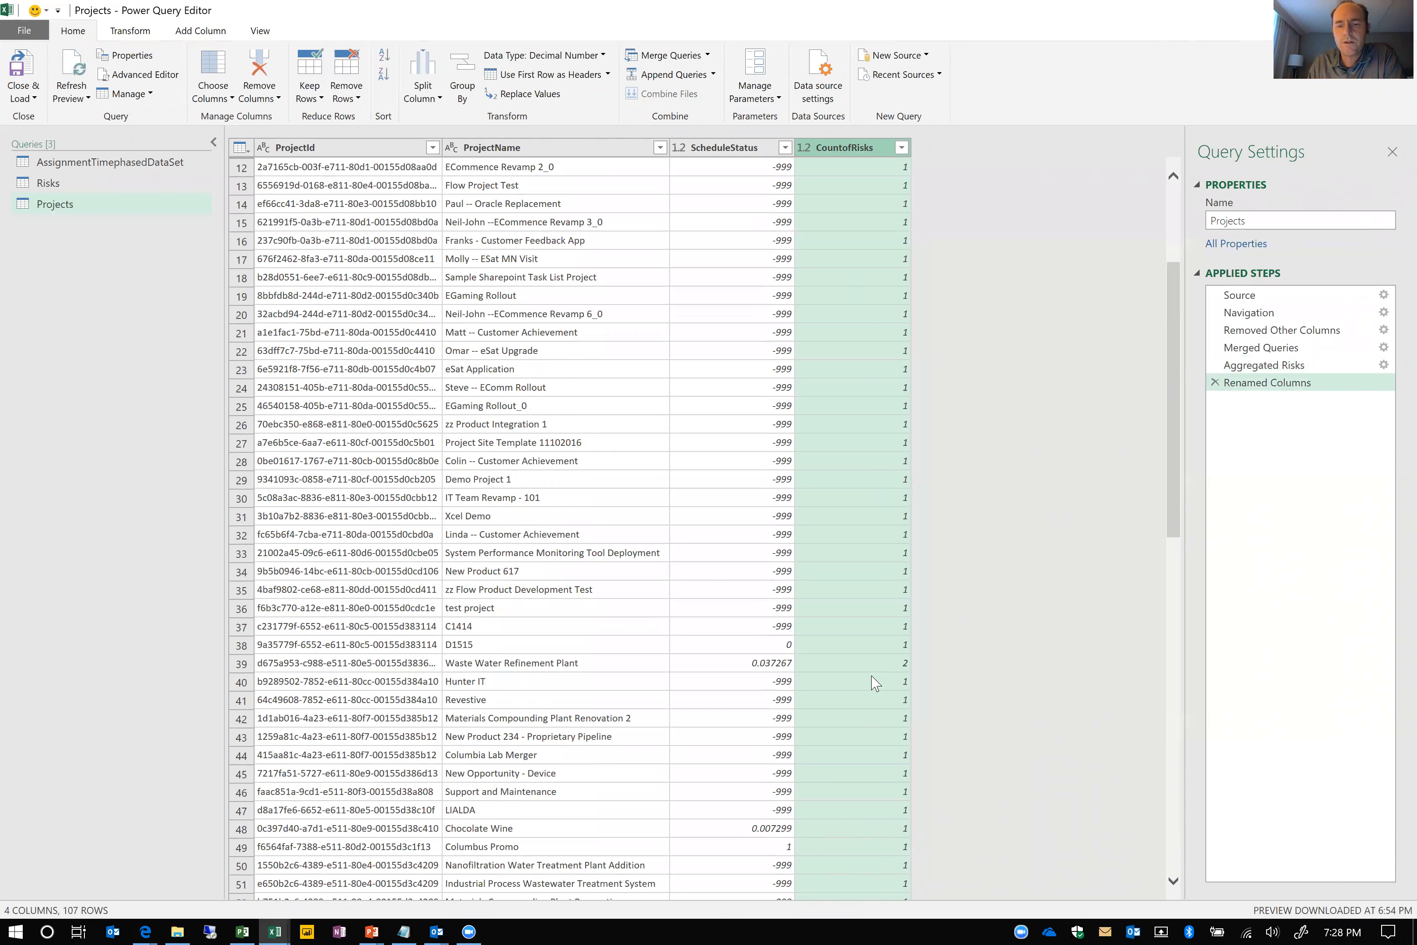
scroll(875, 682, down, 2)
scroll(888, 745, down, 3)
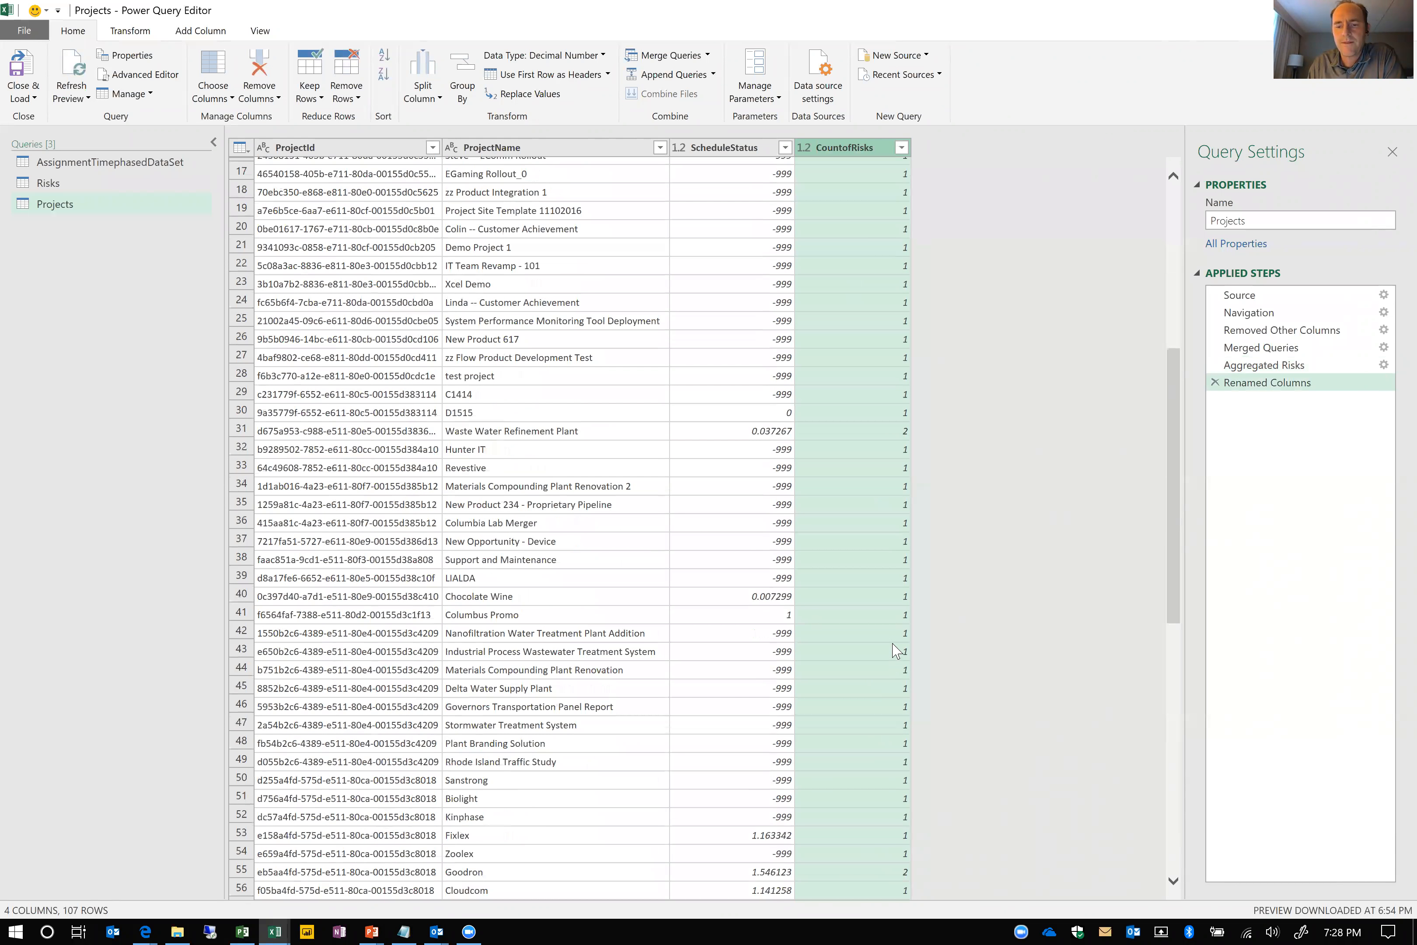
scroll(887, 740, down, 3)
scroll(836, 613, down, 7)
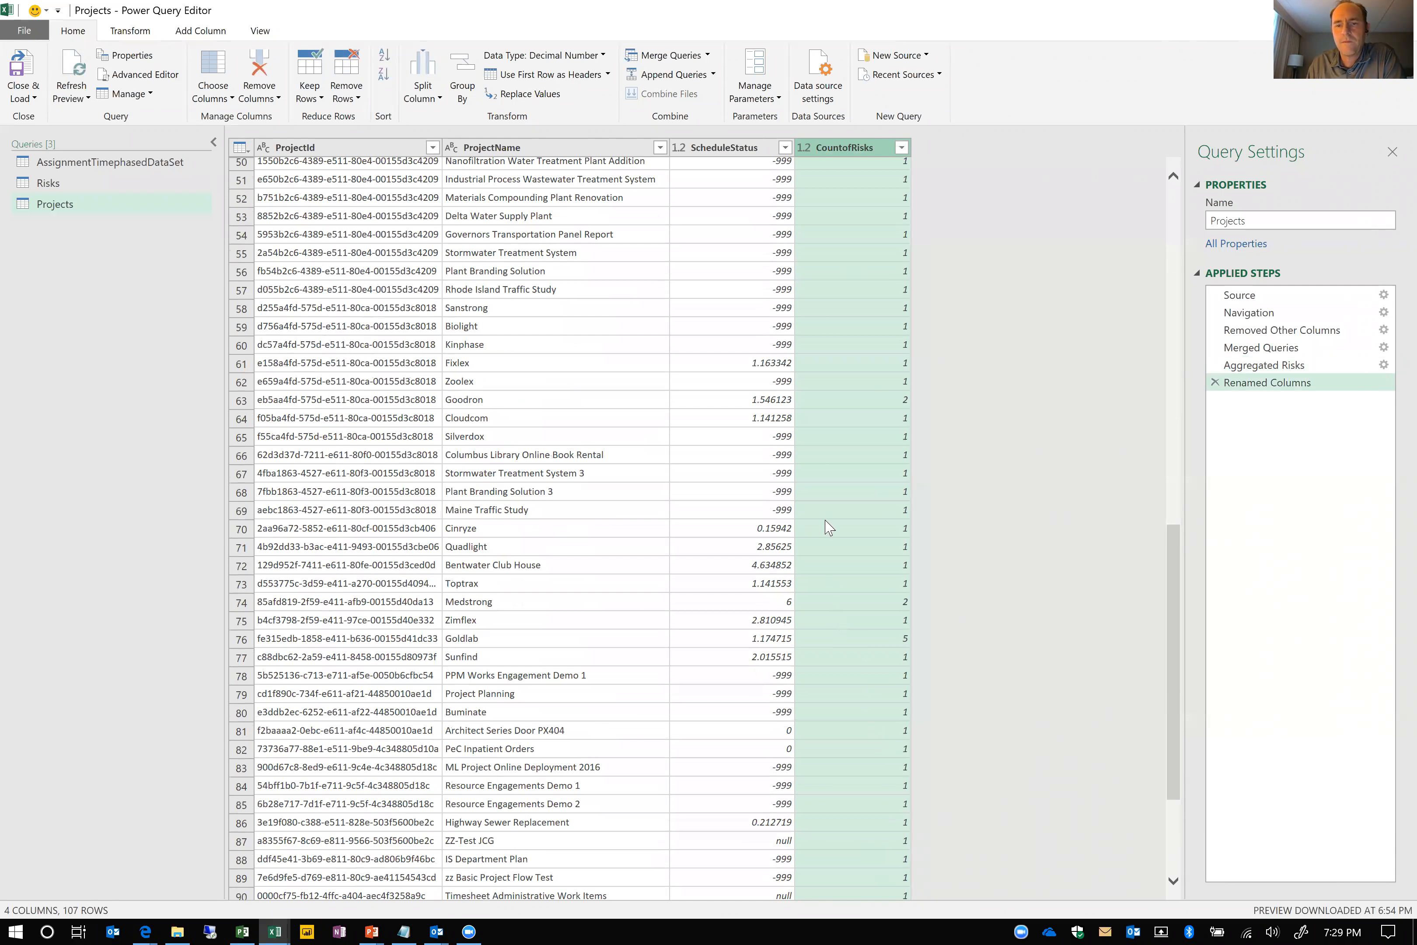
scroll(829, 527, up, 15)
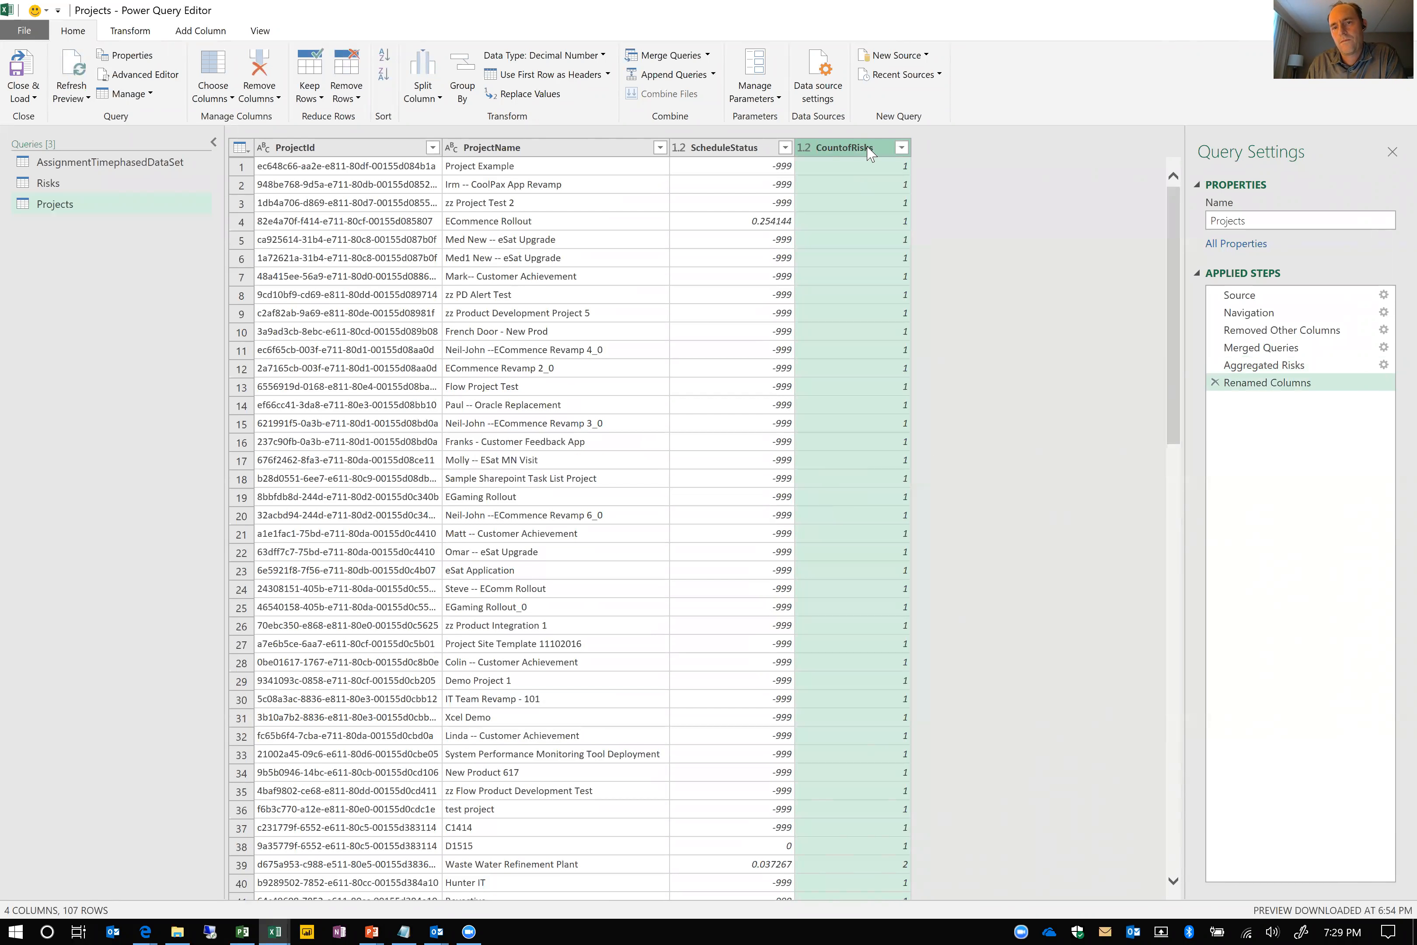
Review the join kind options of the existing Risks merge without changing them, and return to the Renamed Columns step
click(1382, 348)
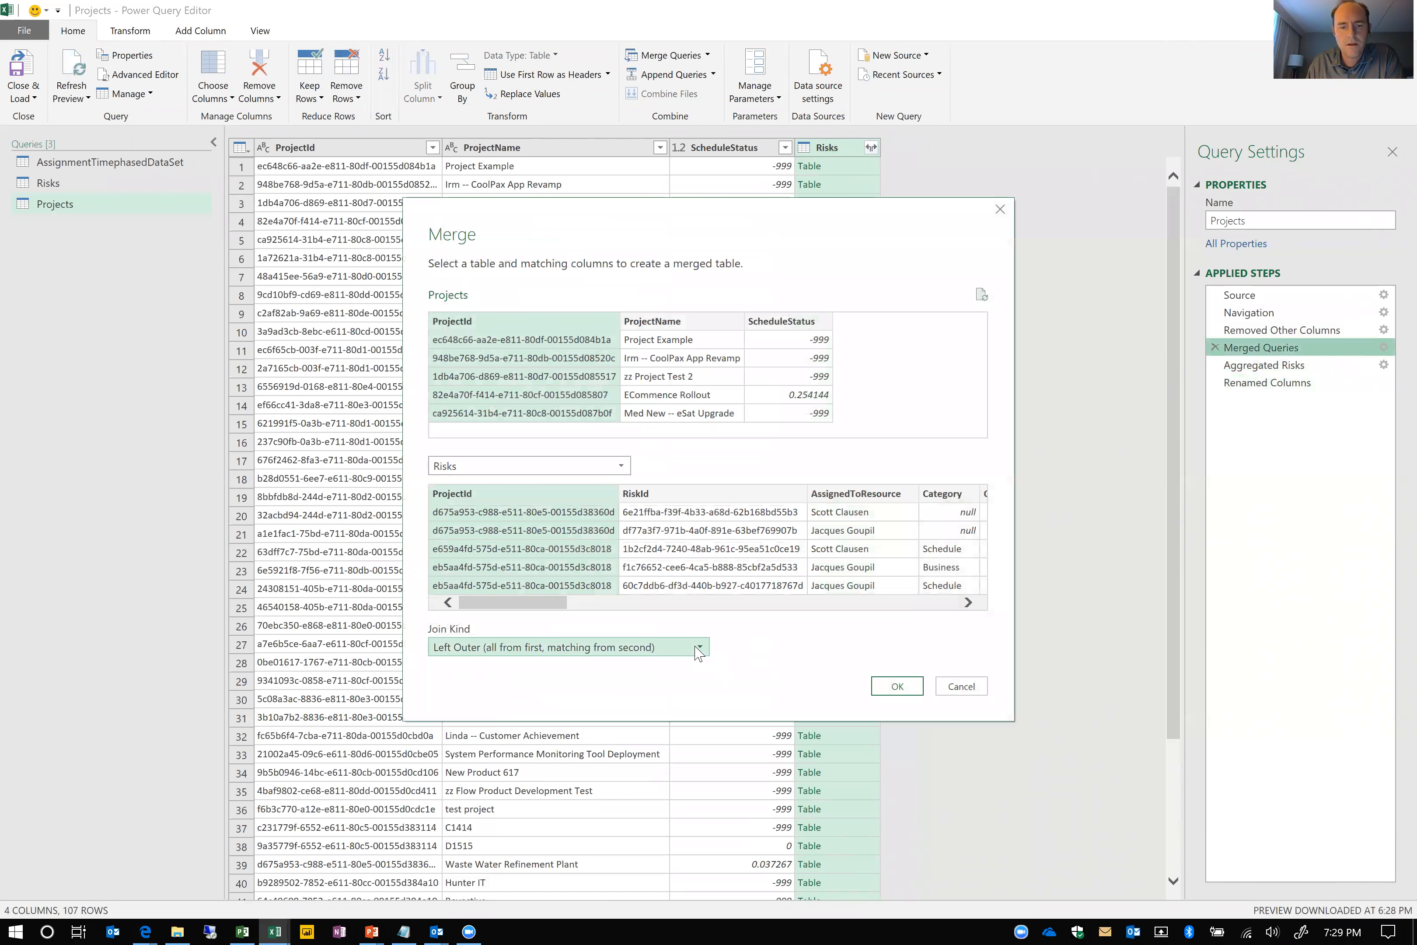
click(698, 650)
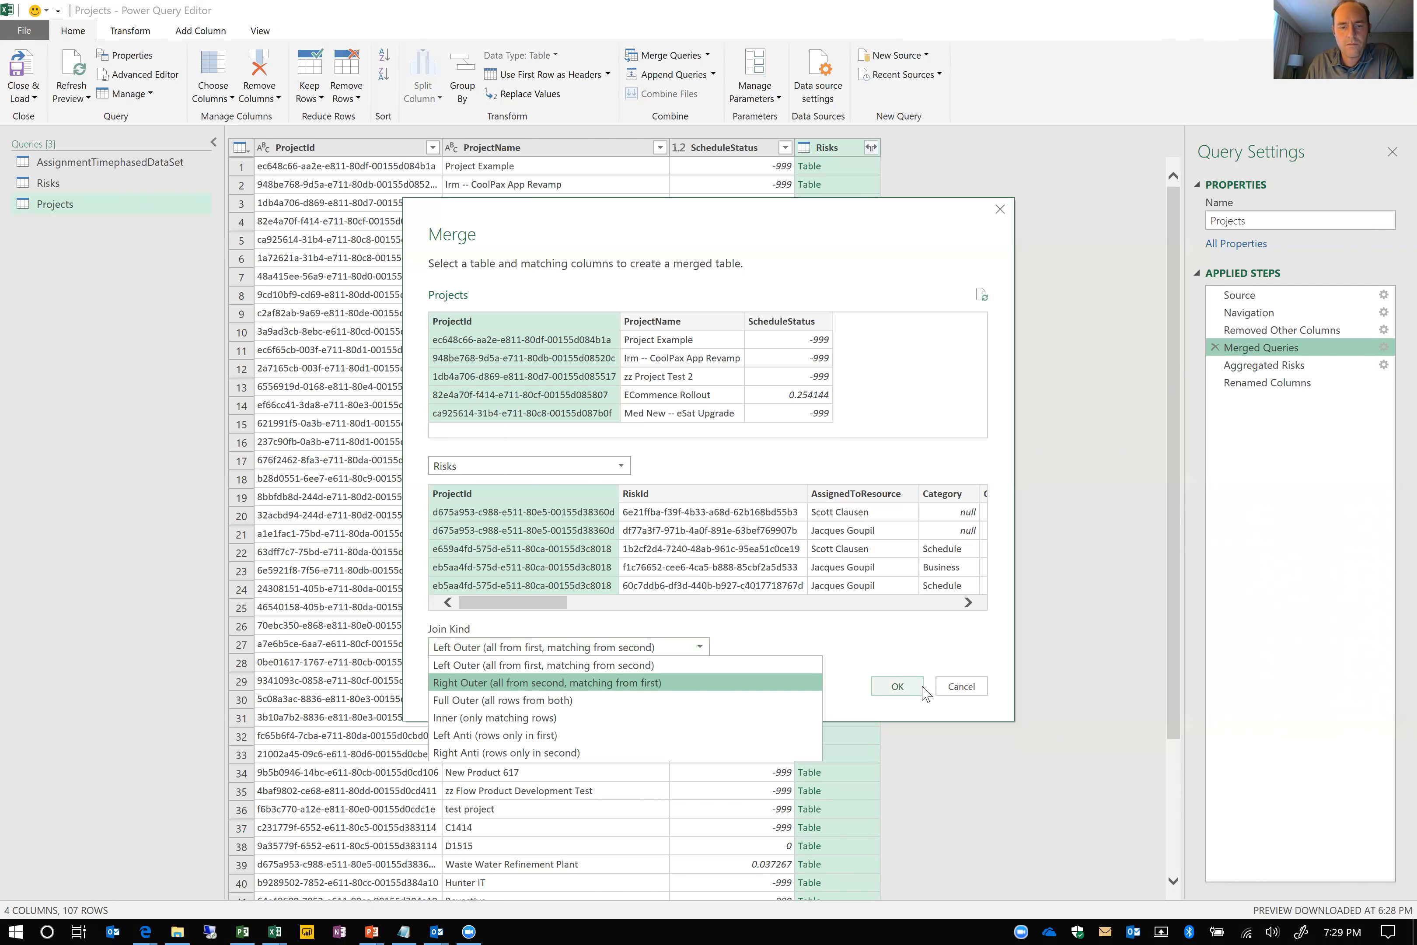
click(960, 687)
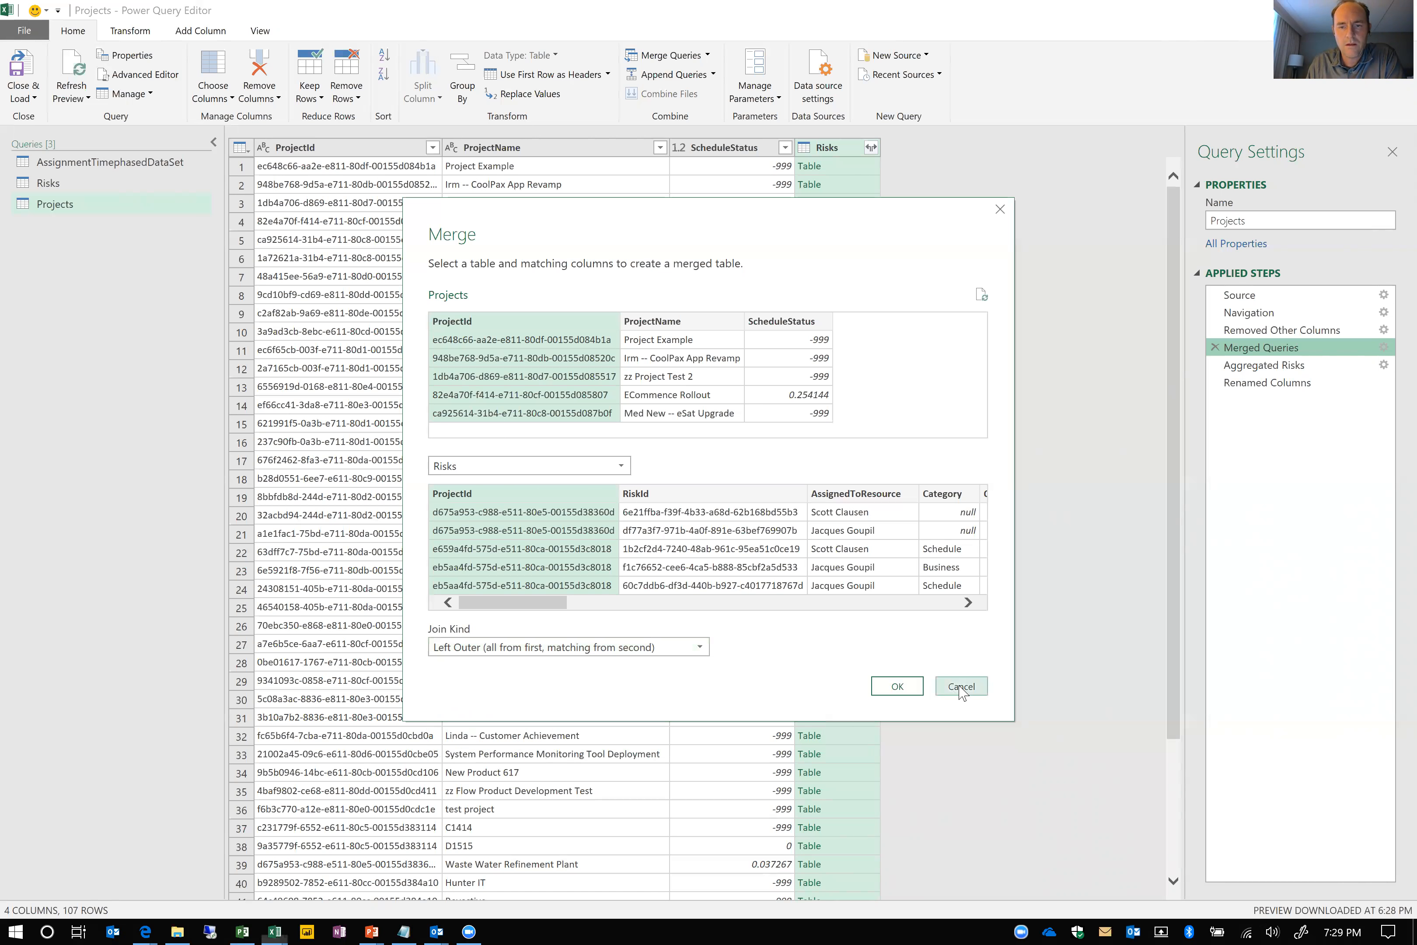
click(959, 687)
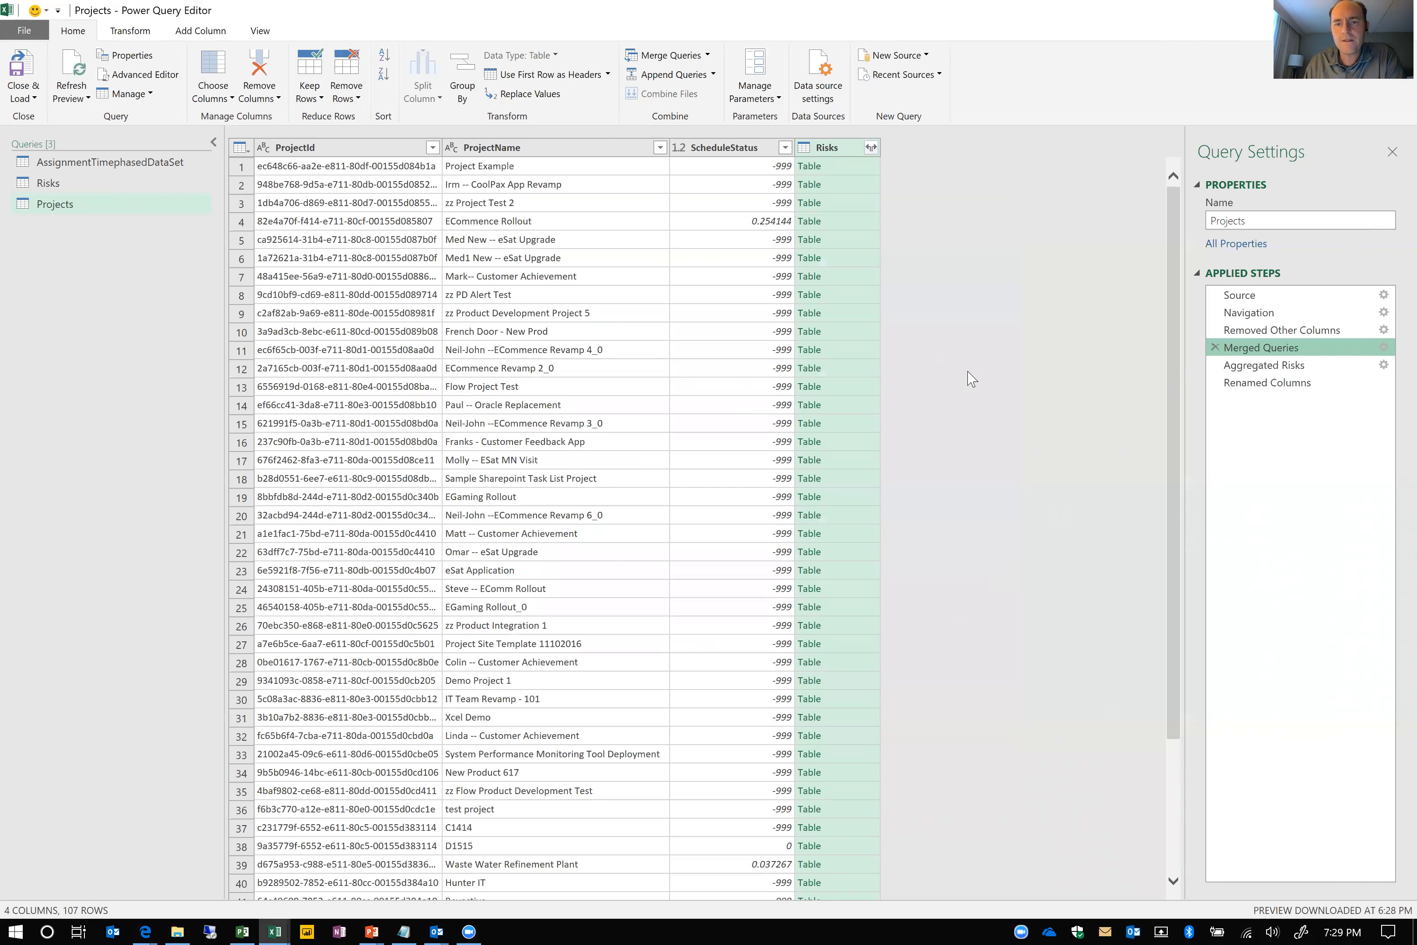
click(1265, 382)
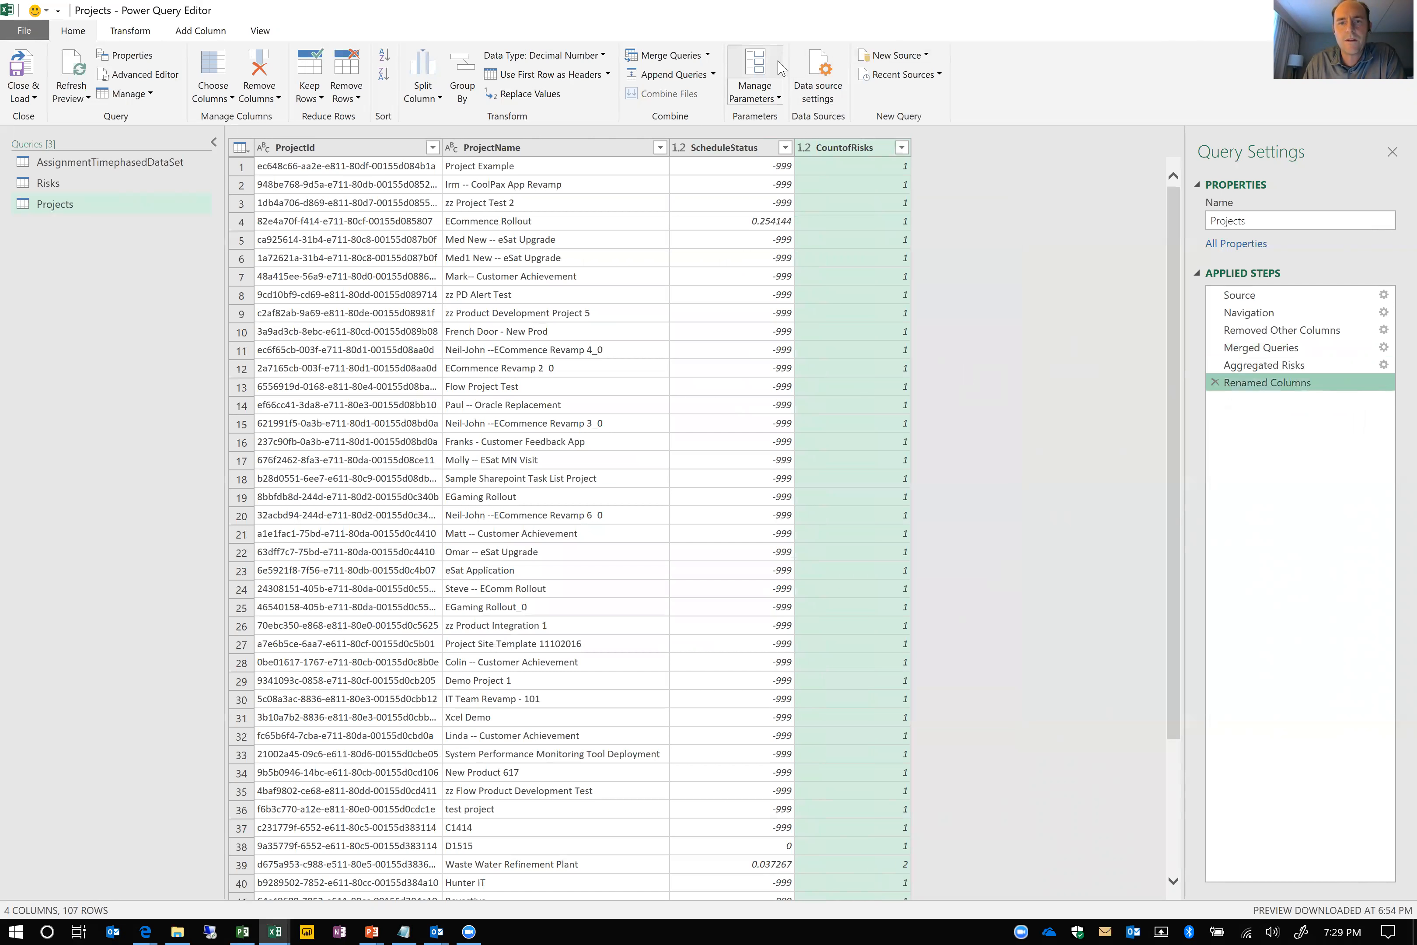
Merge the AssignmentTimephasedDataSet query into the Projects query, matching on ProjectId with a Left Outer join
click(670, 58)
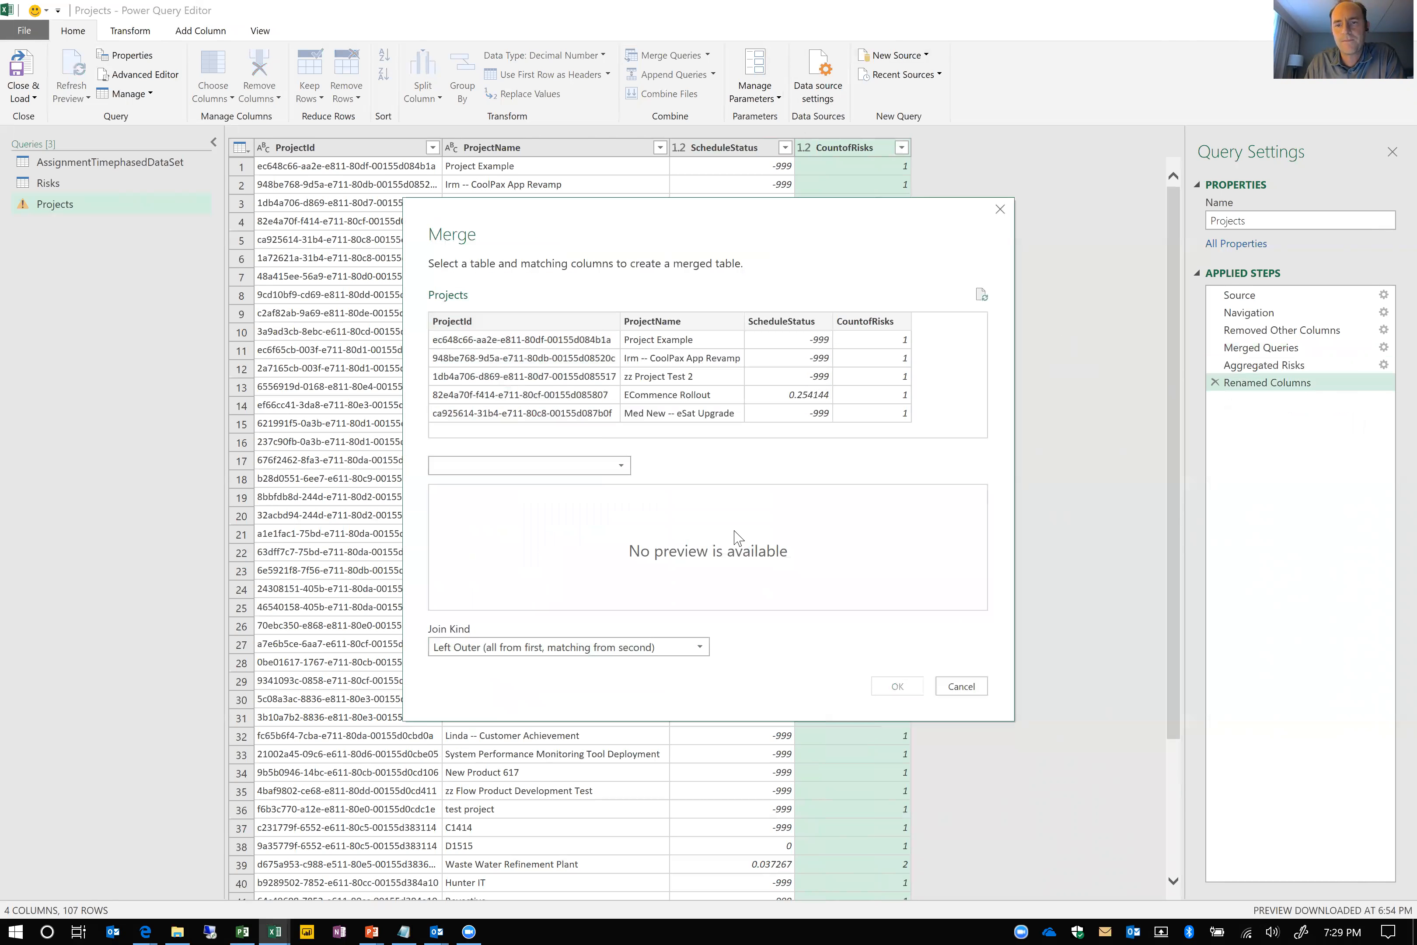
click(513, 322)
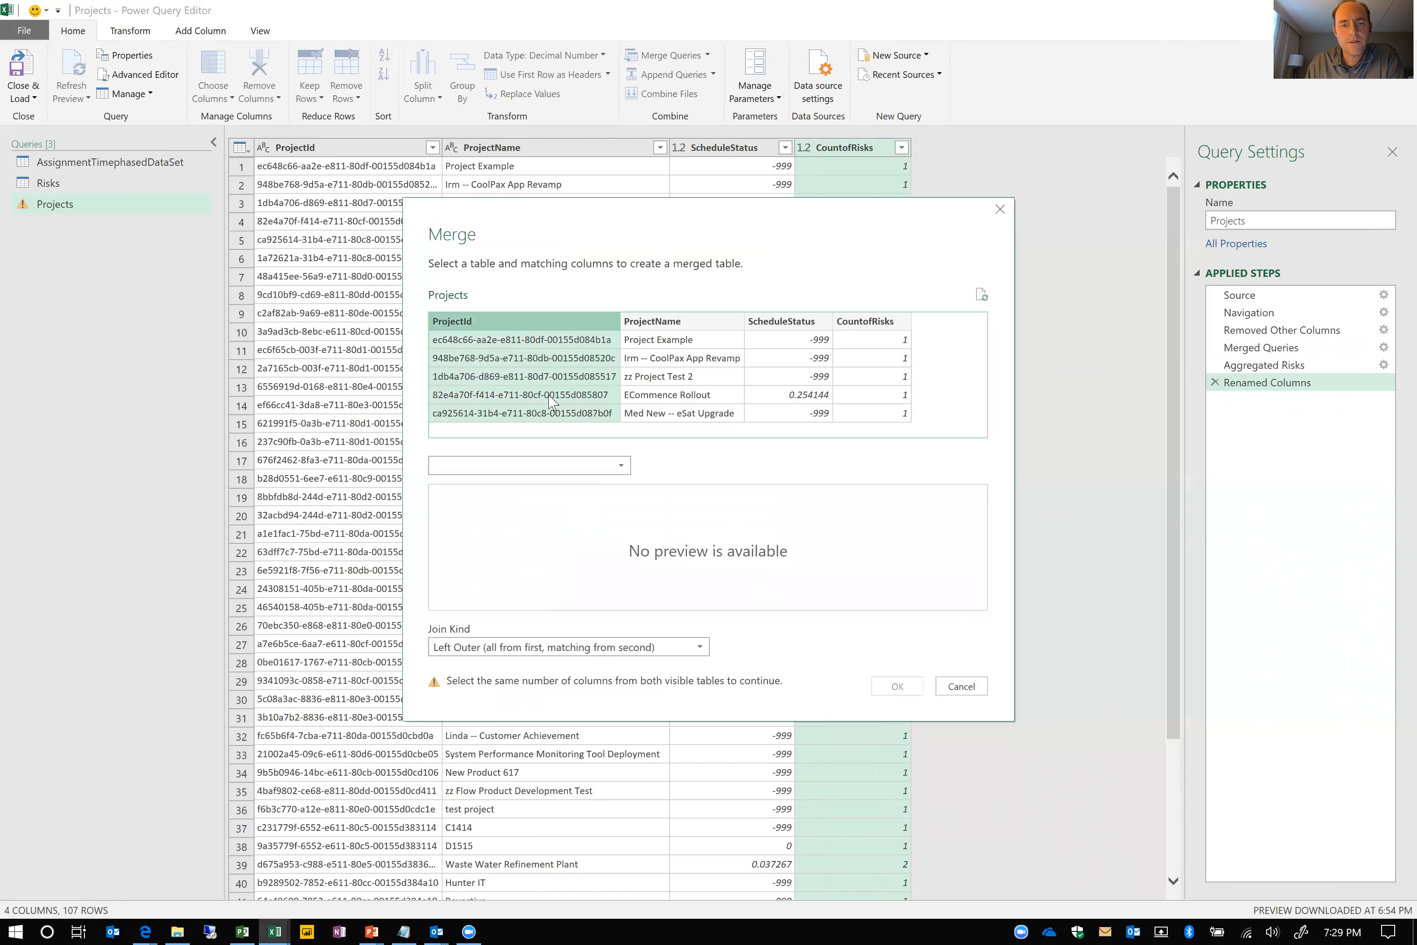
click(567, 468)
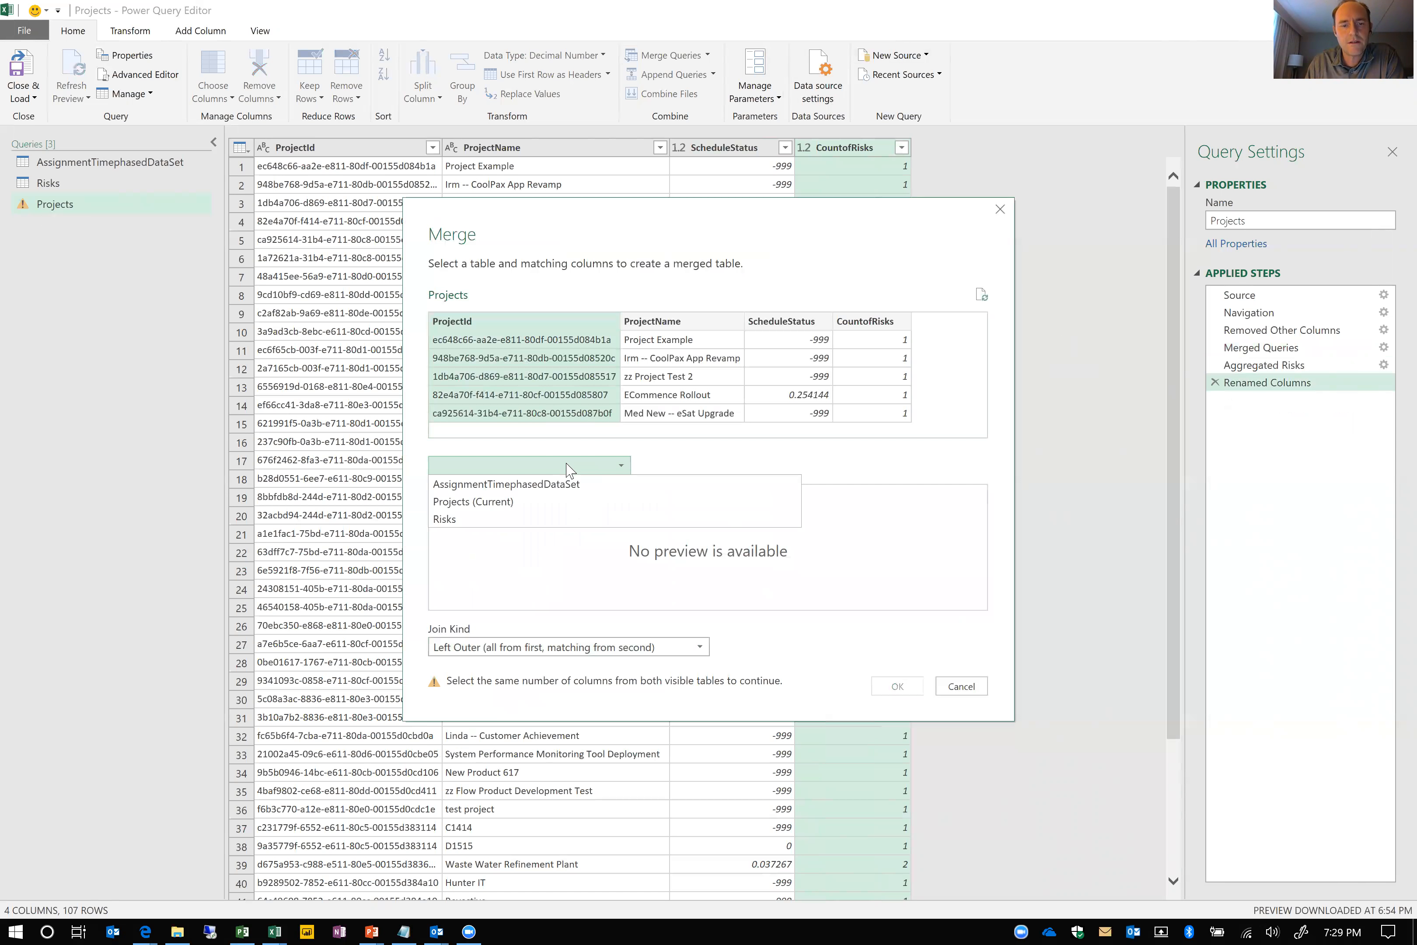
click(551, 485)
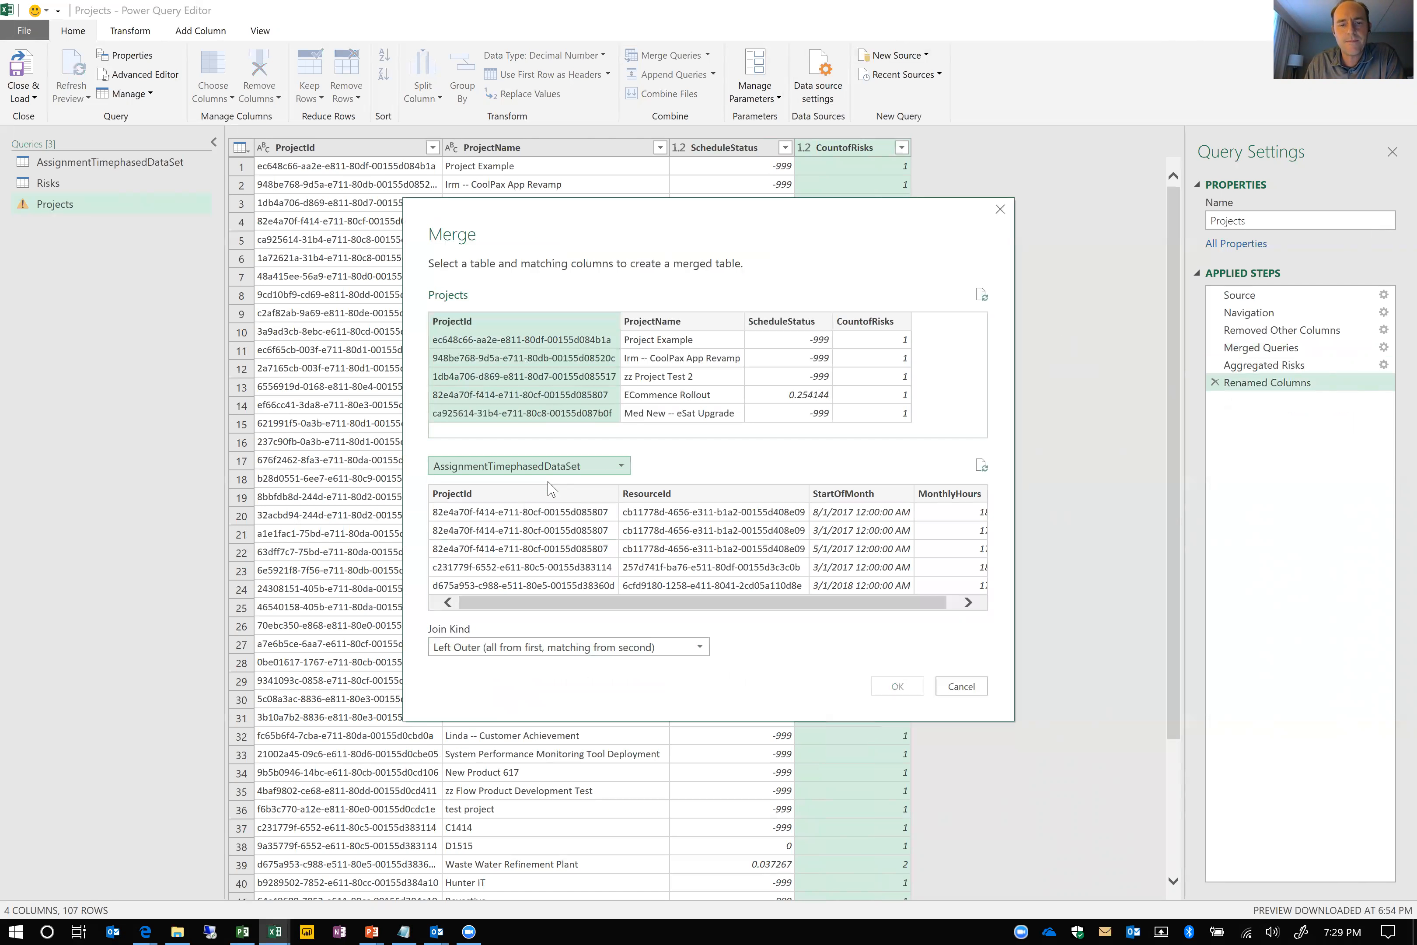
click(549, 493)
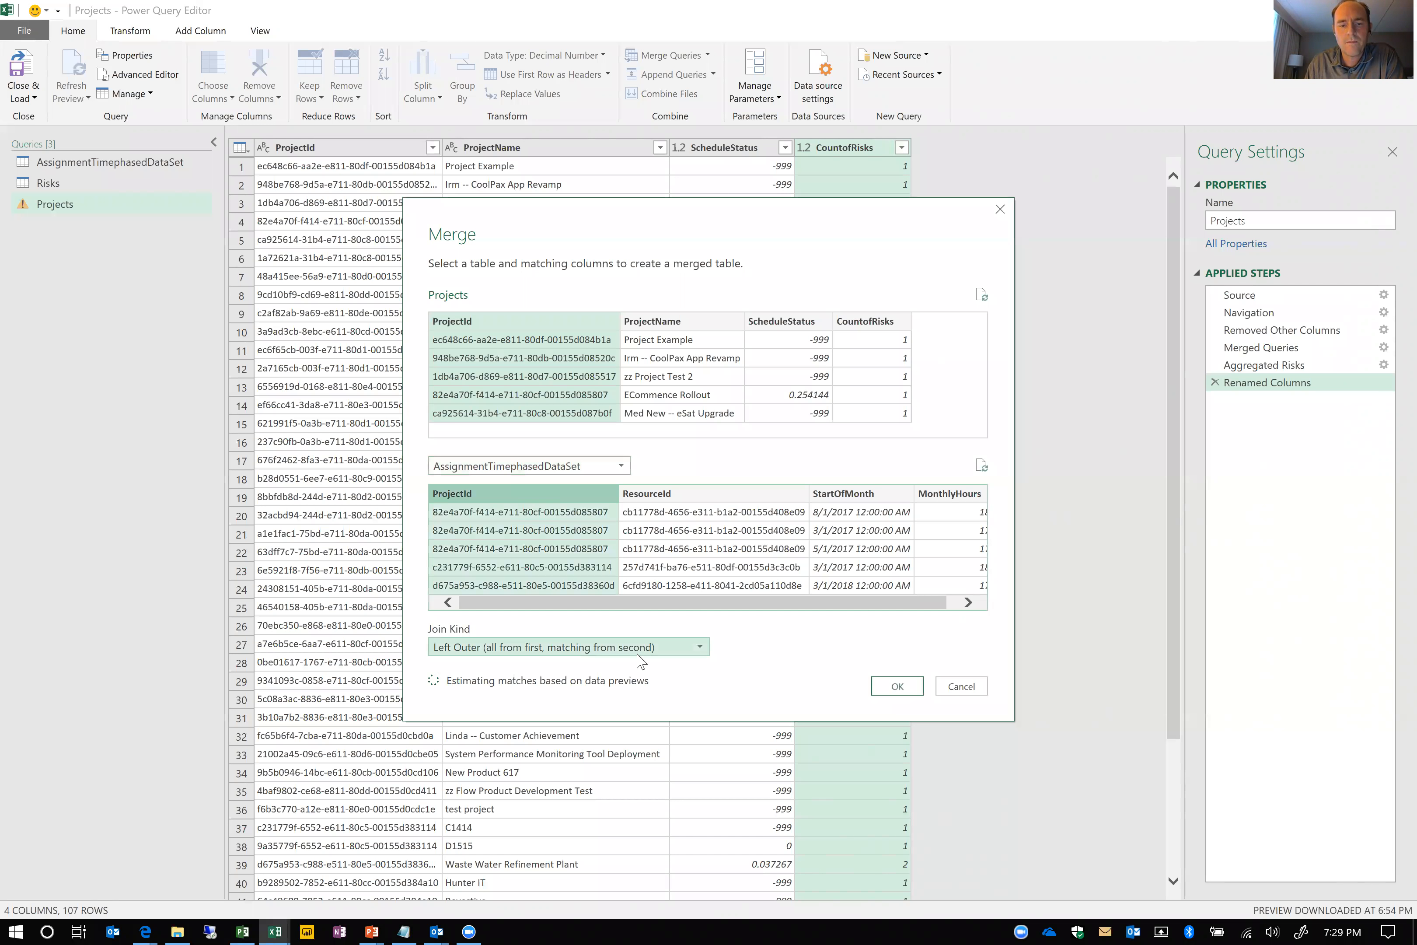
click(642, 651)
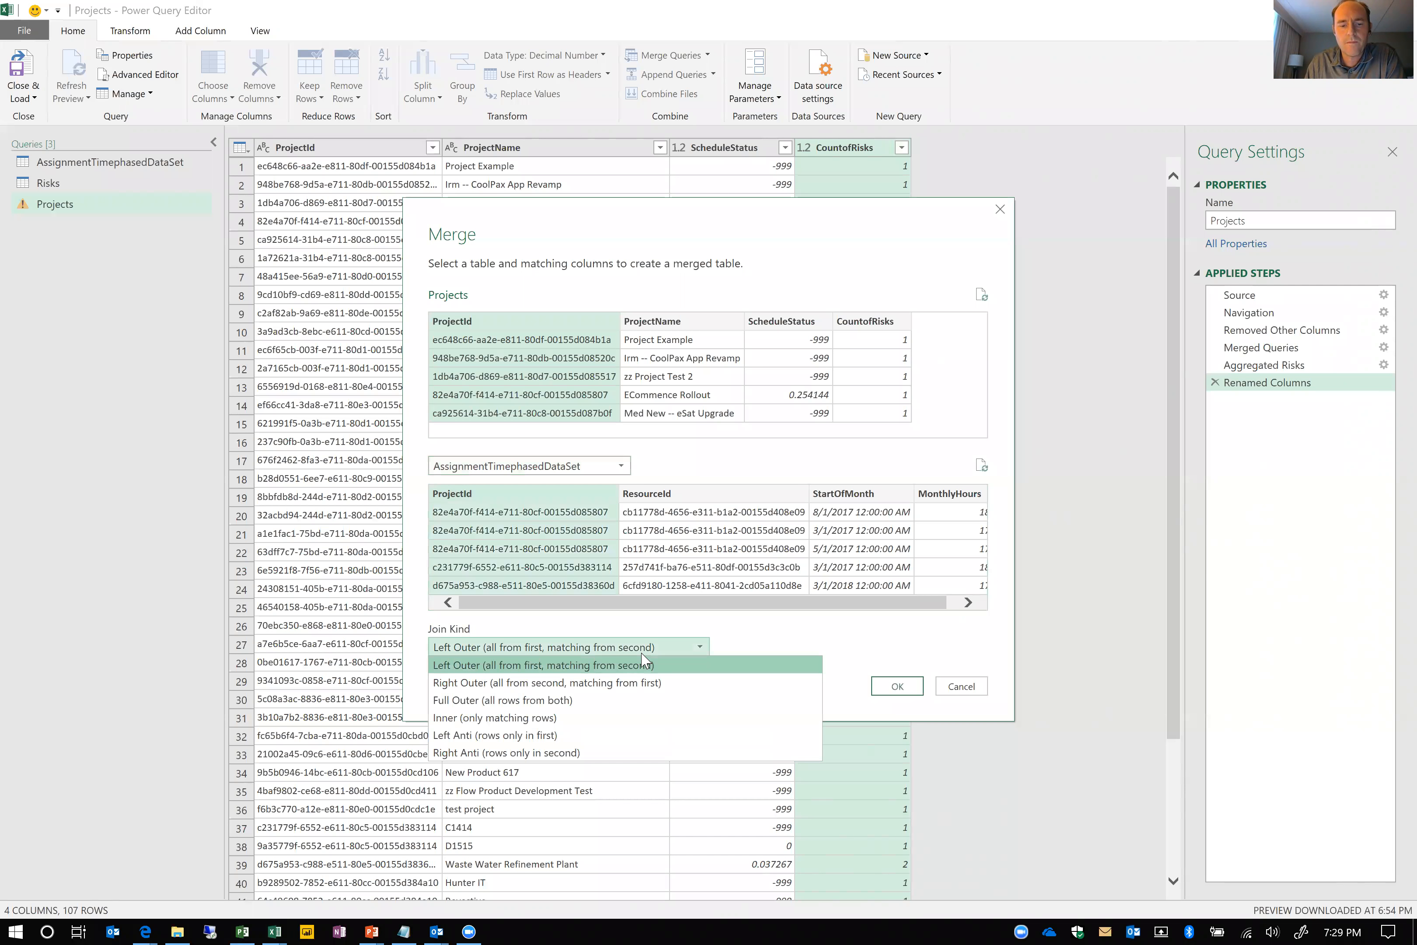
click(644, 664)
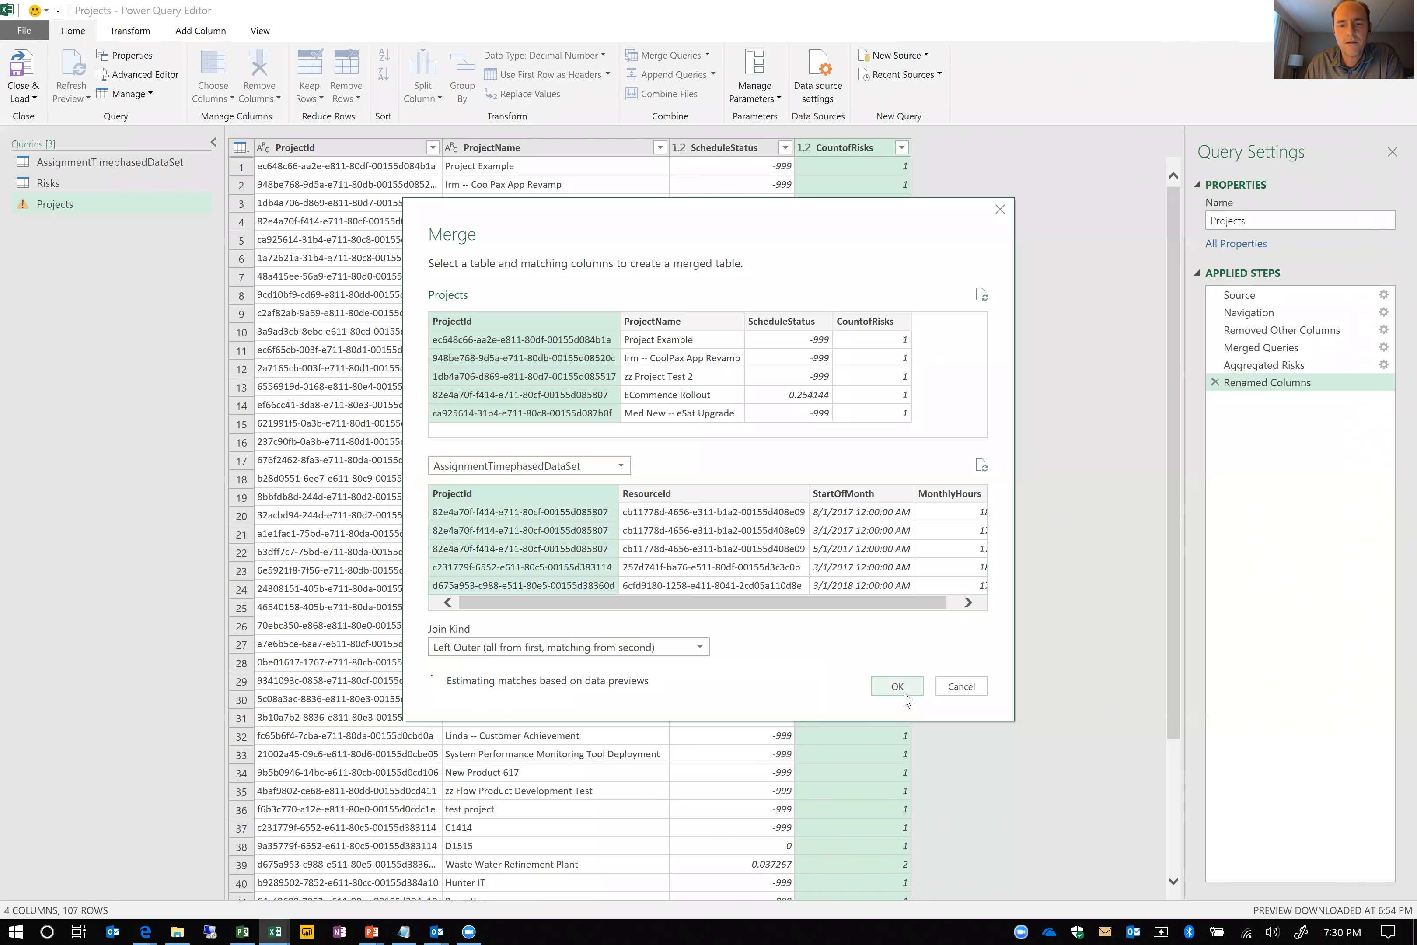
click(897, 686)
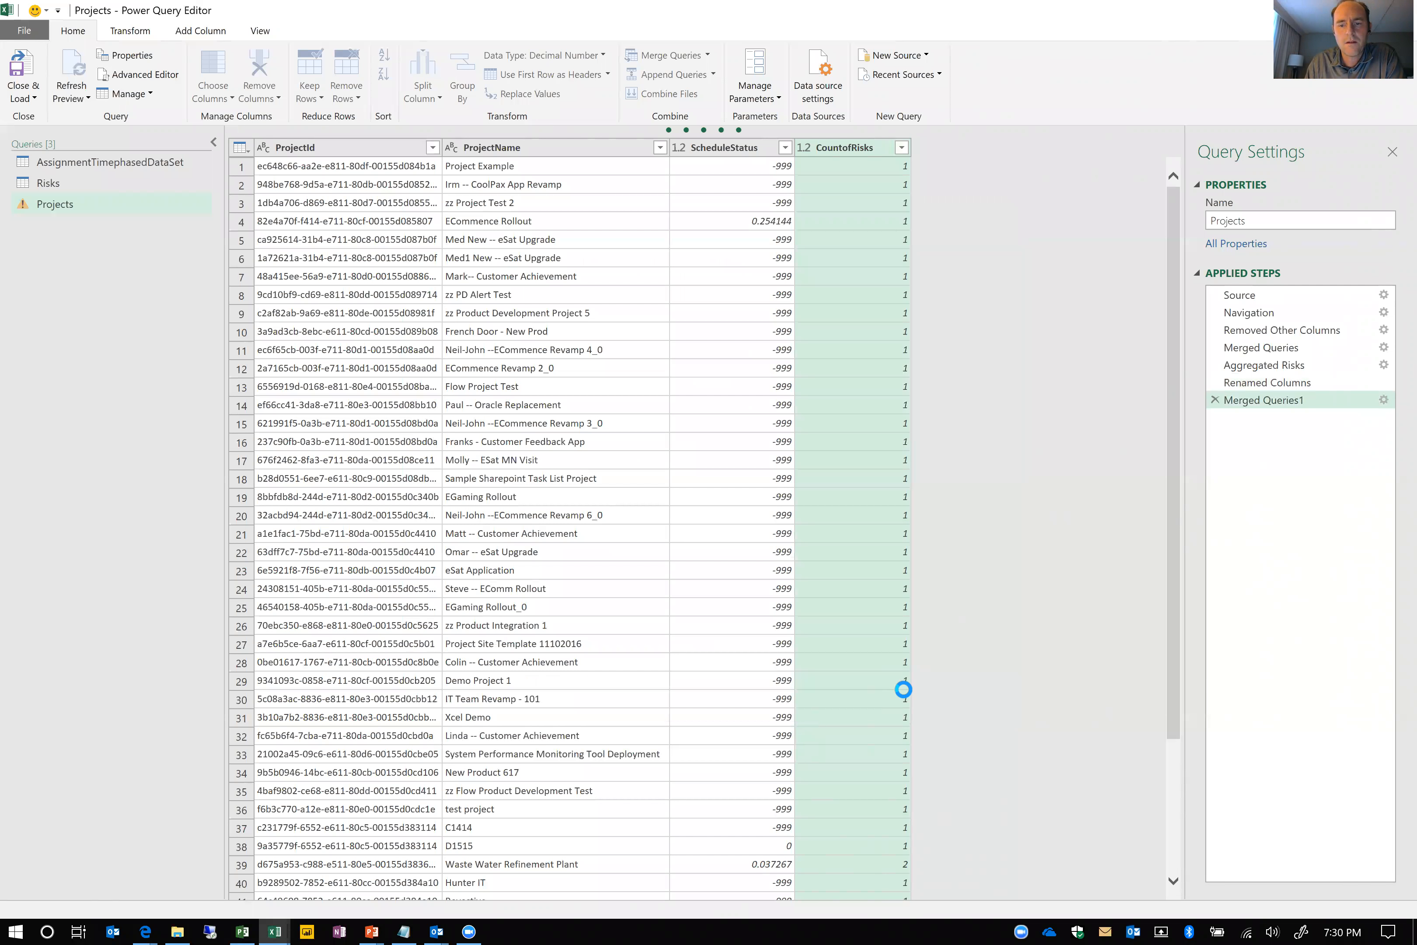
Aggregate the merged AssignmentTimephasedDataSet column as Count of ResourceId, without using the original column name as prefix
click(1083, 147)
click(877, 195)
click(828, 253)
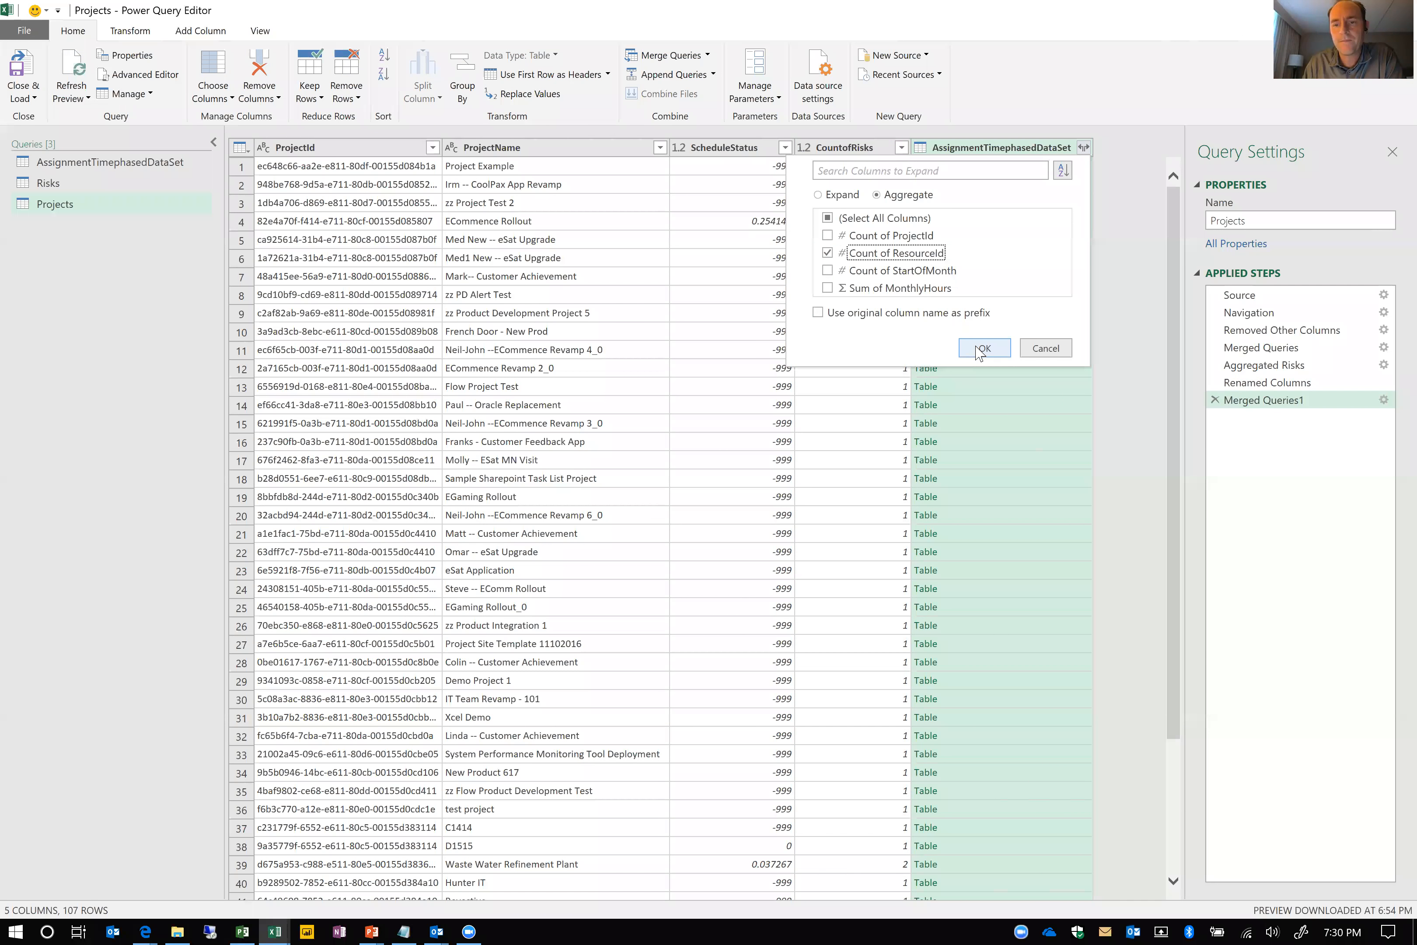
click(980, 349)
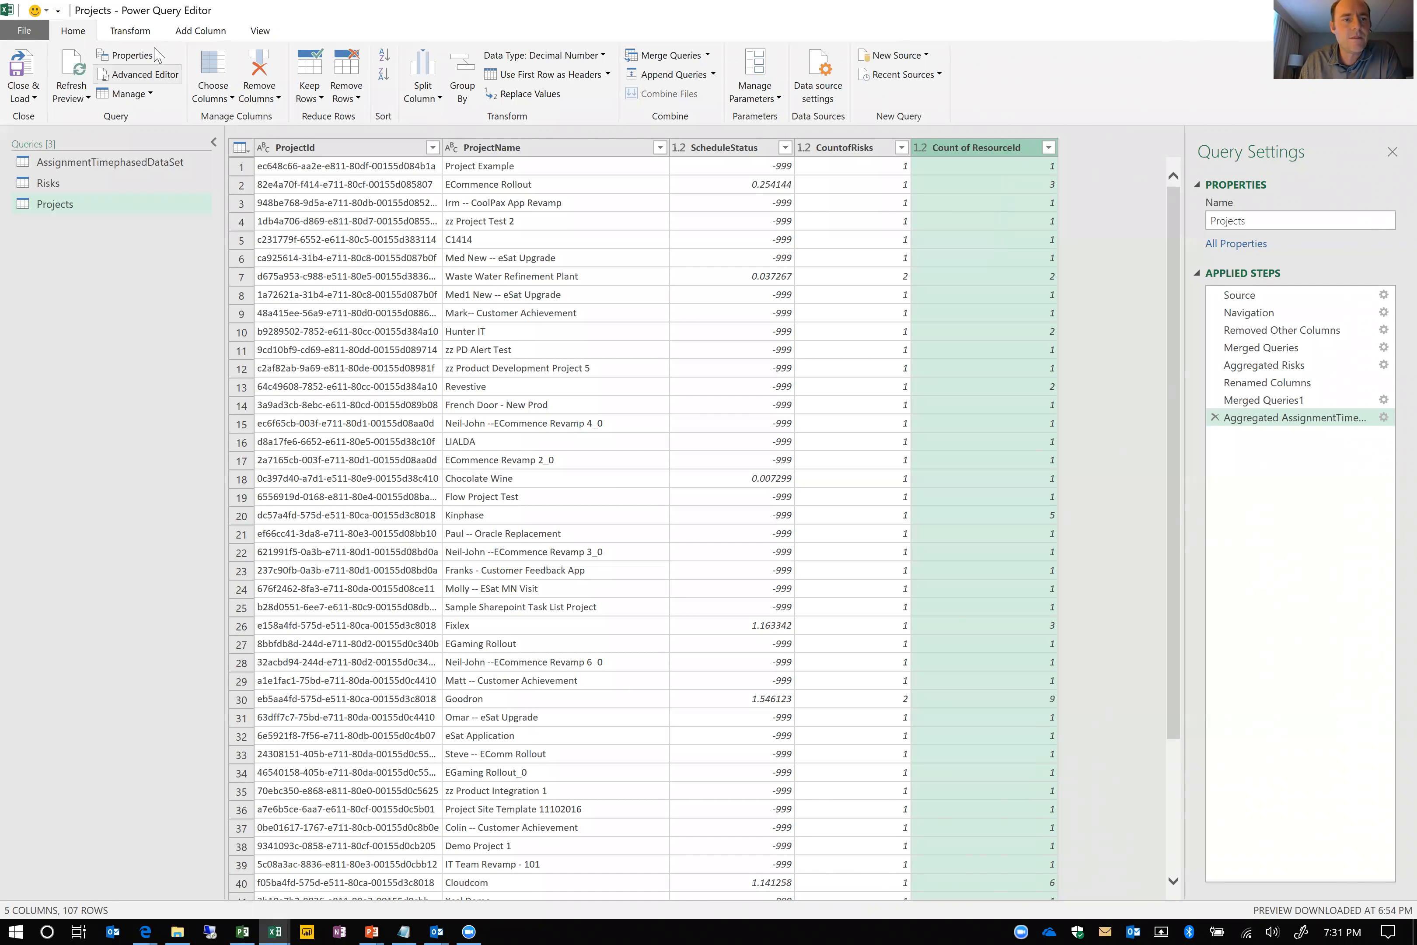
Start a conditional column in the Projects query and name it OverallStatus
click(200, 30)
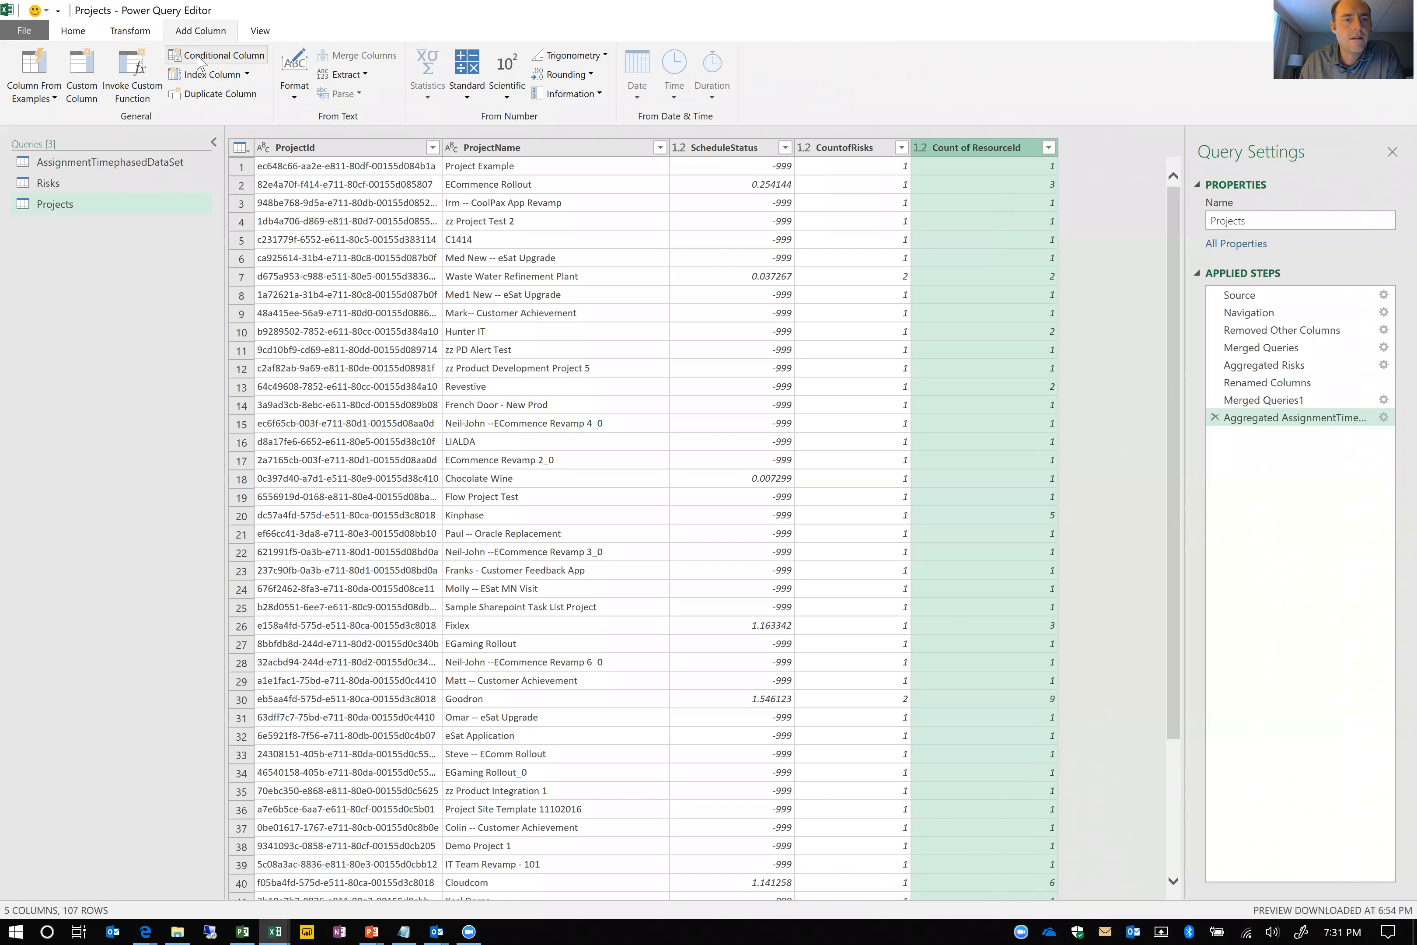
click(199, 58)
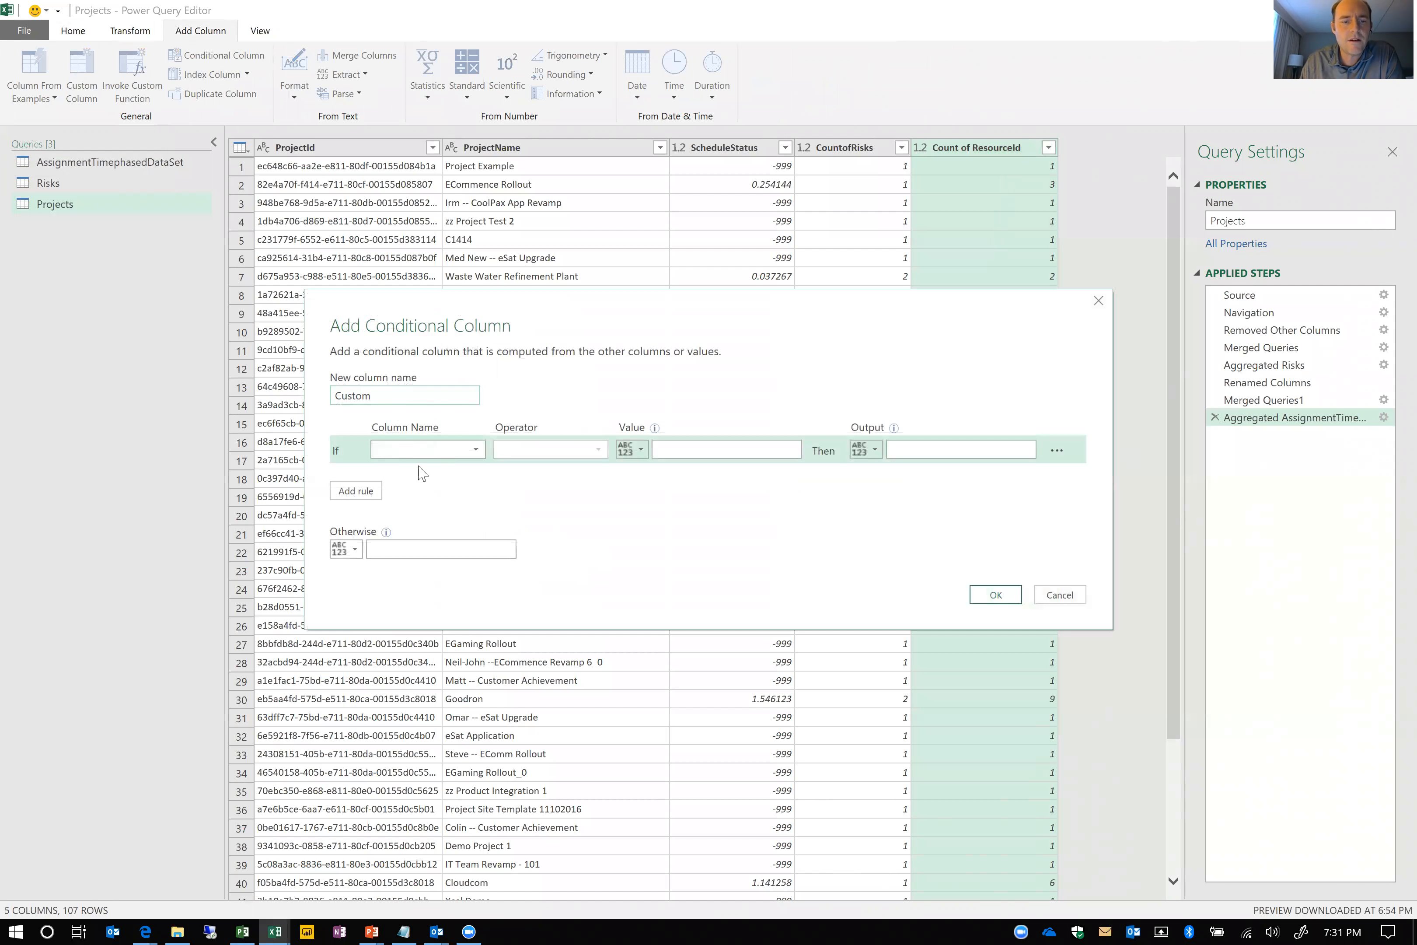
double_click(393, 395)
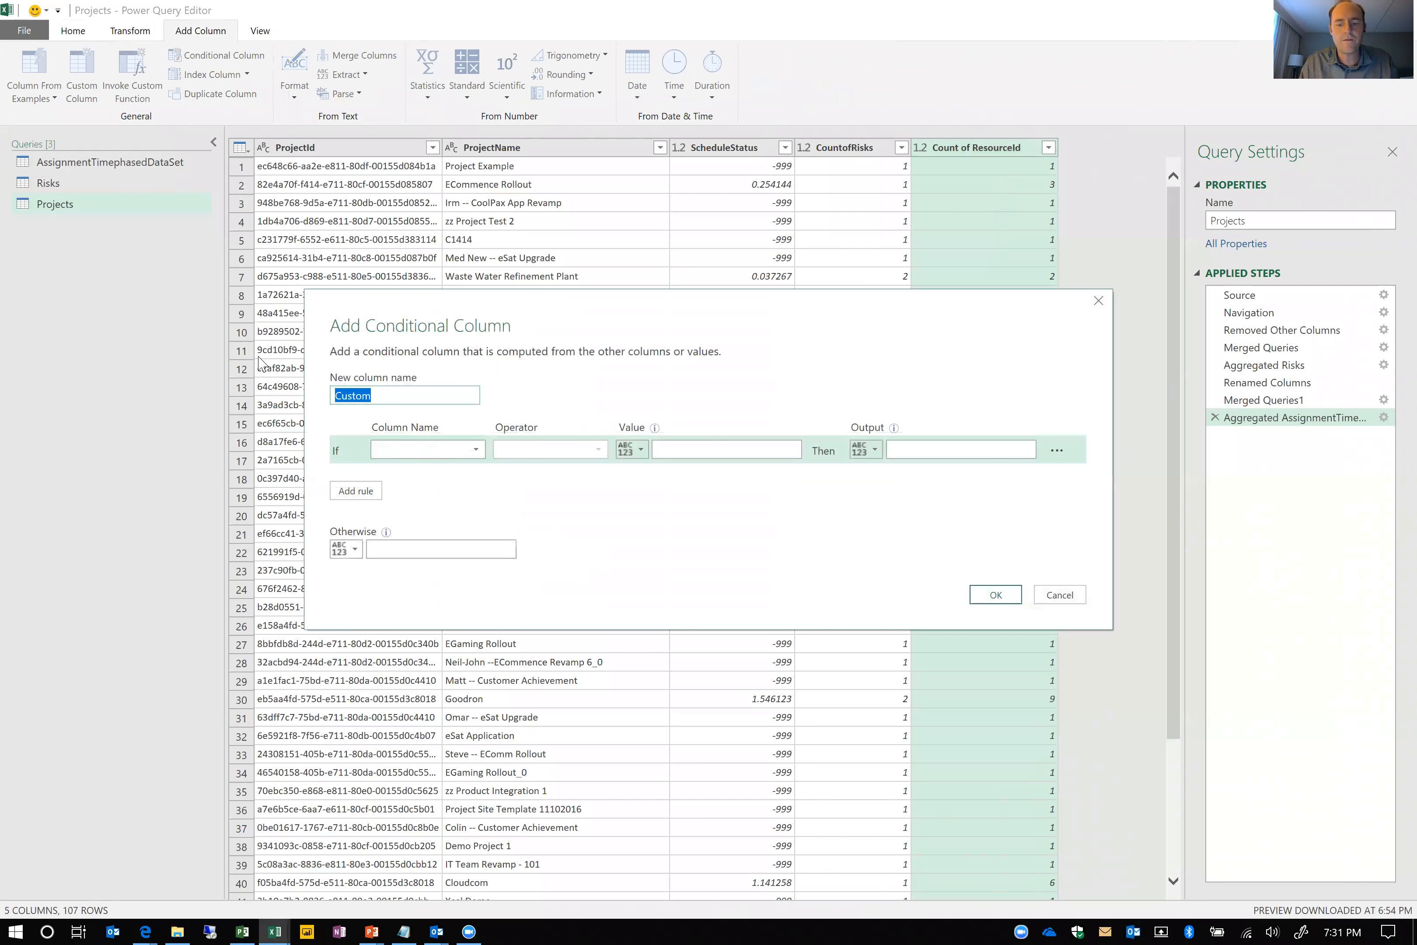
text(OverallStatus)
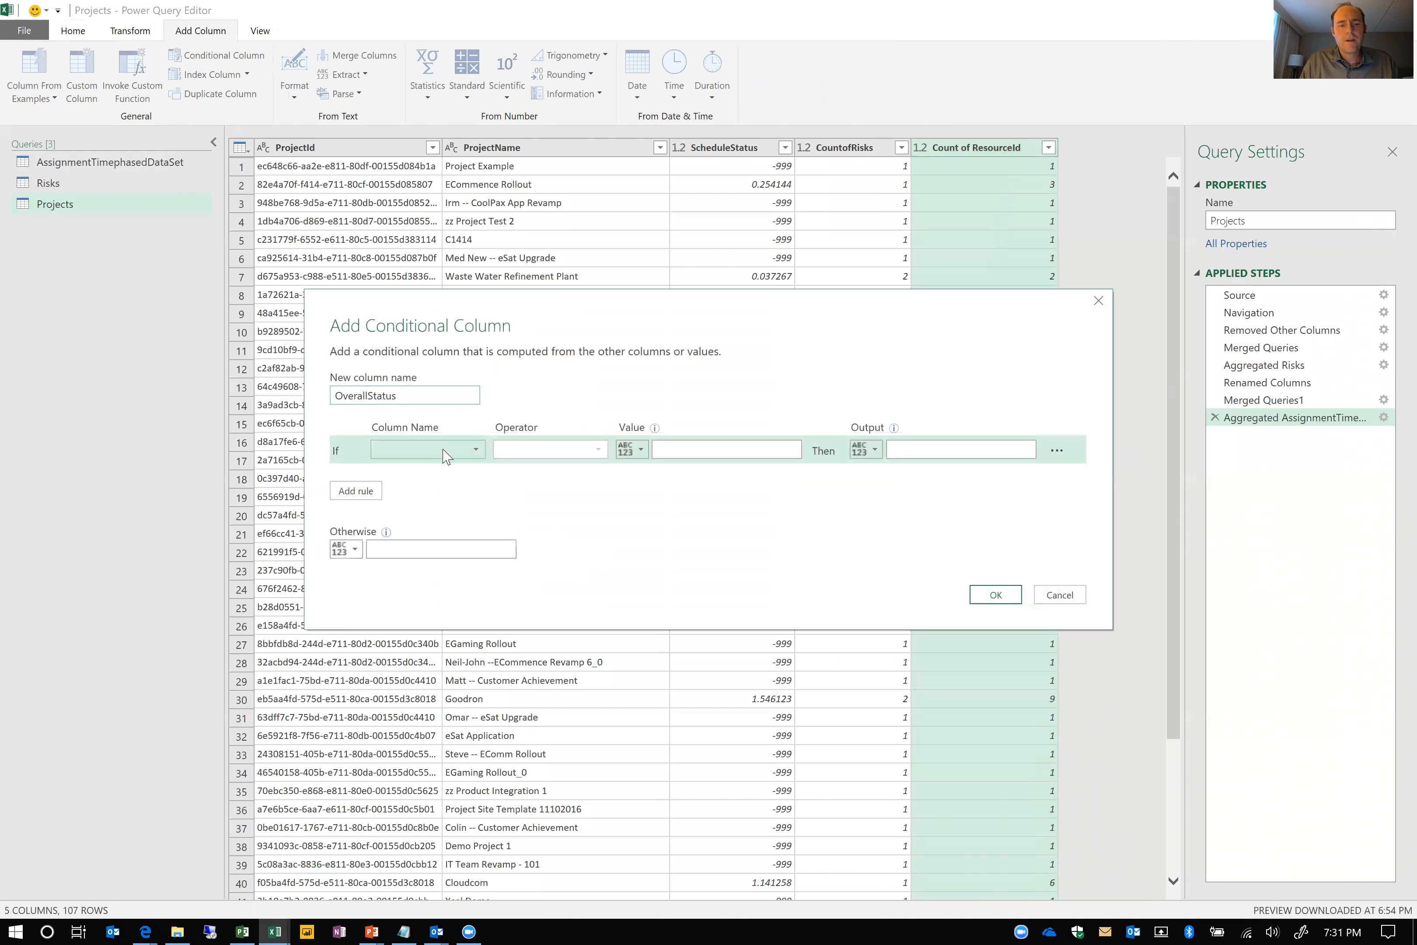
Define the first OverallStatus rule to output 2 if CountofRisks is greater than 2
click(446, 453)
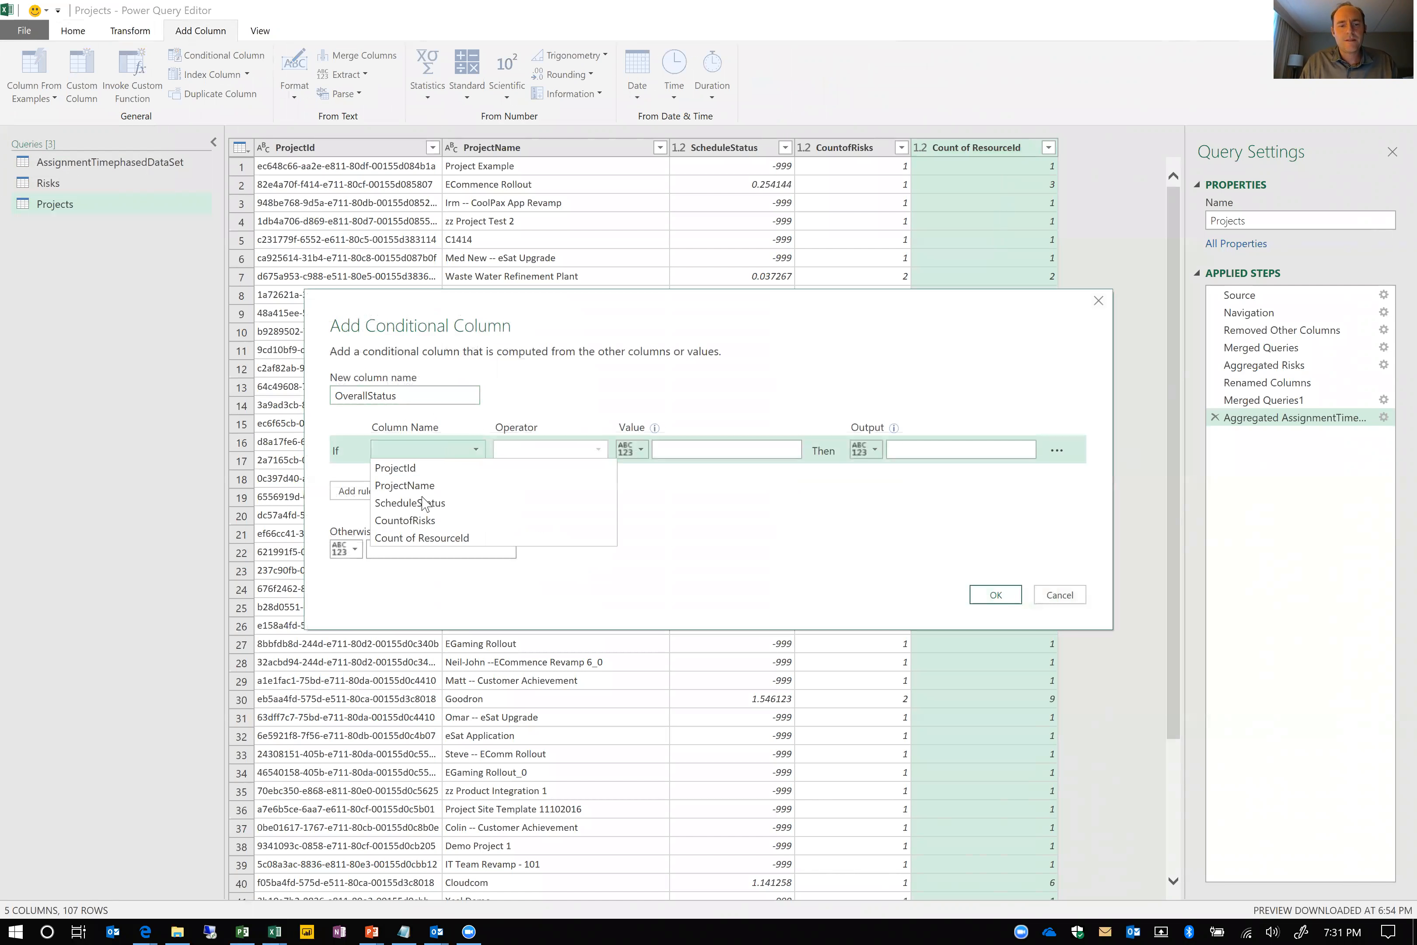
click(420, 520)
click(582, 455)
click(531, 502)
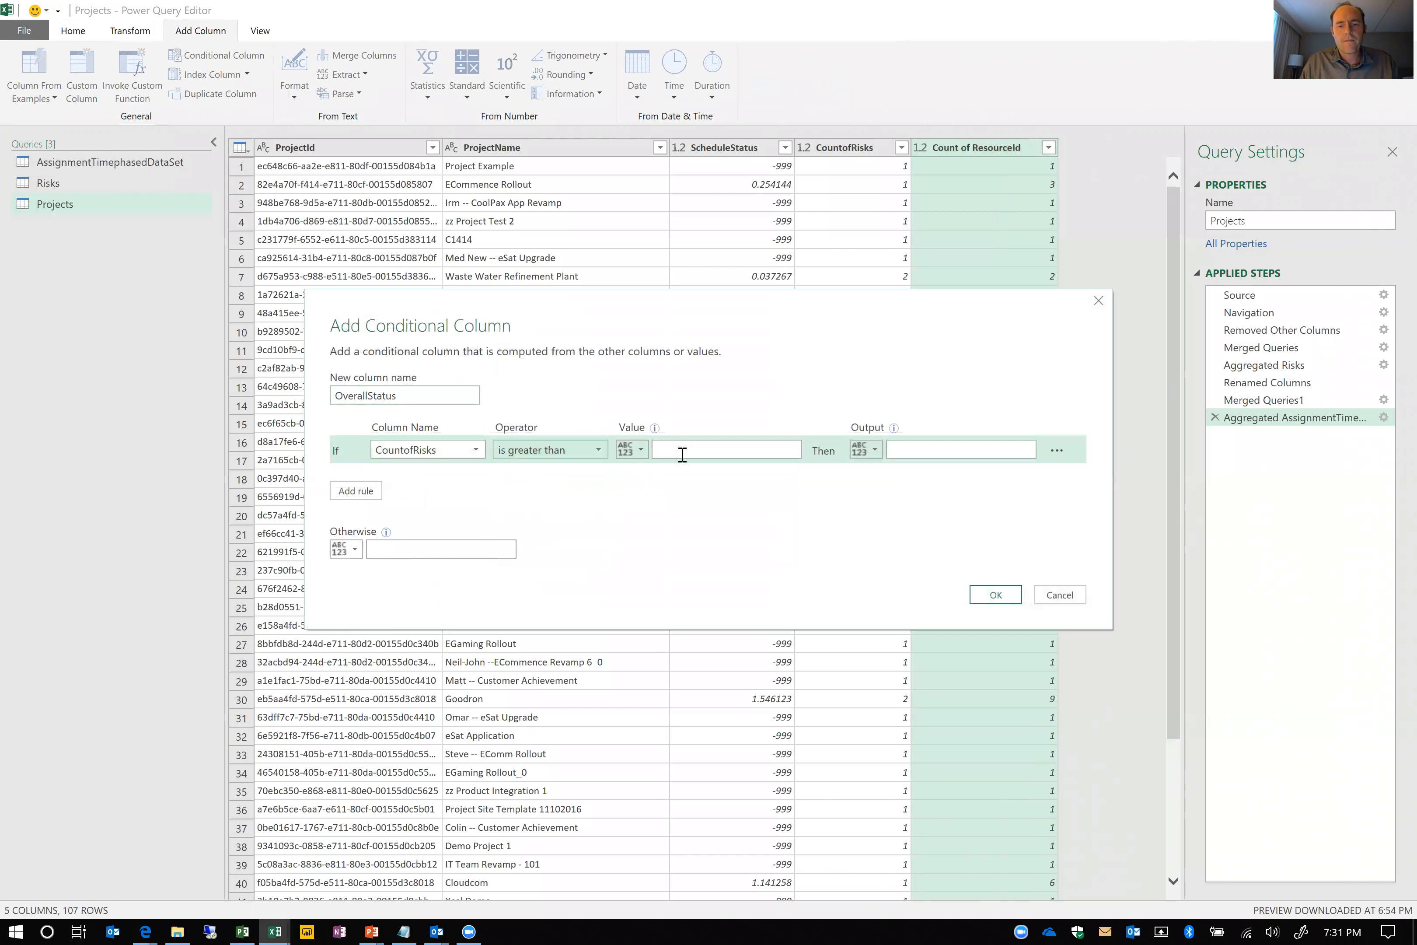
click(685, 454)
text(2)
click(905, 448)
text(2)
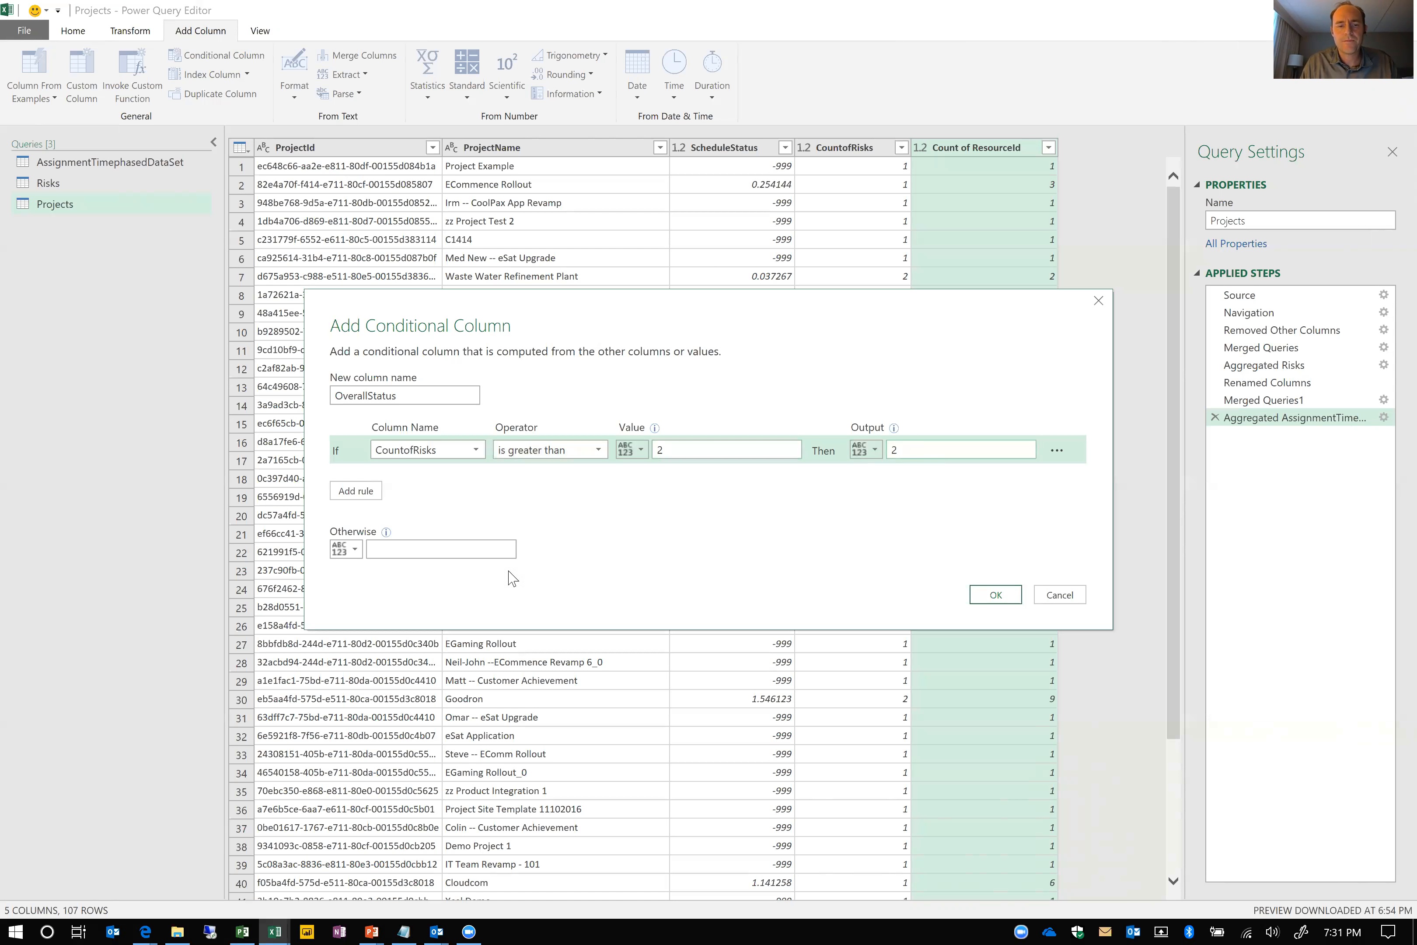
Add a second OverallStatus rule that outputs 2 if ScheduleStatus is greater than .2
click(372, 494)
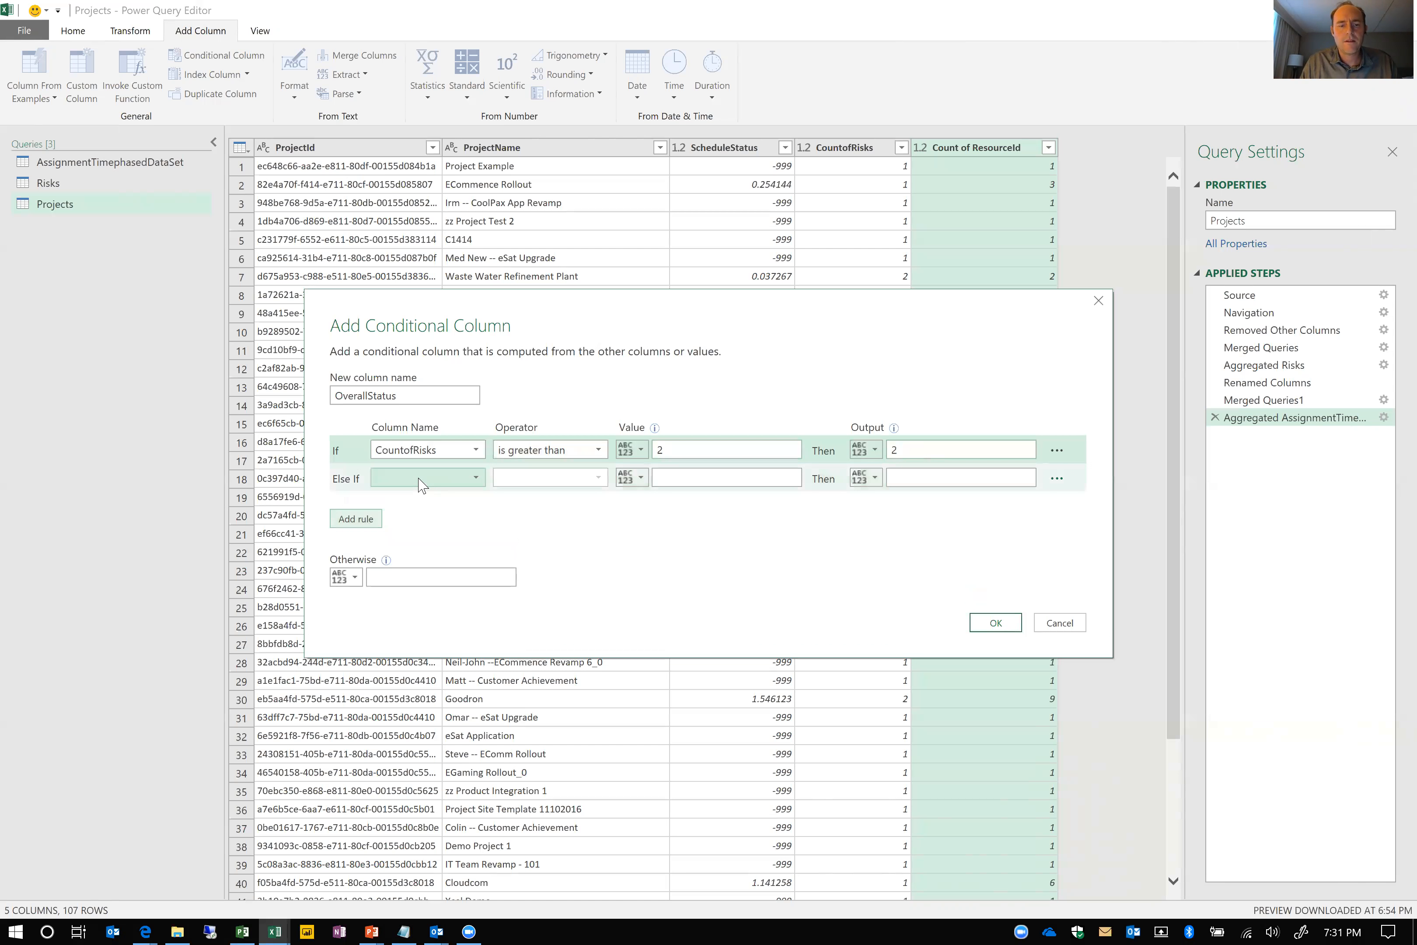
click(420, 481)
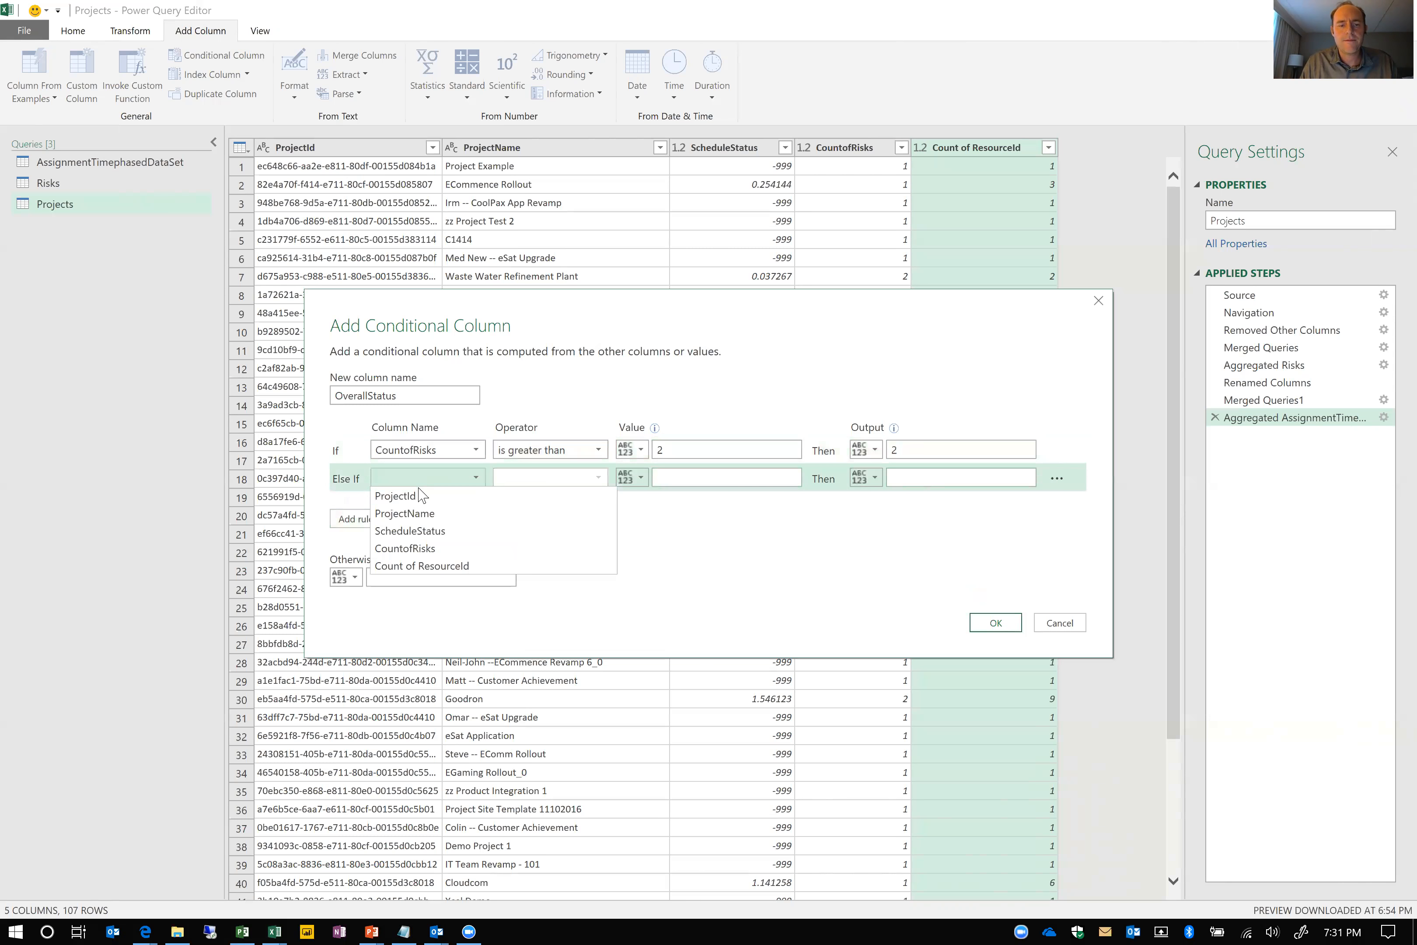
click(410, 538)
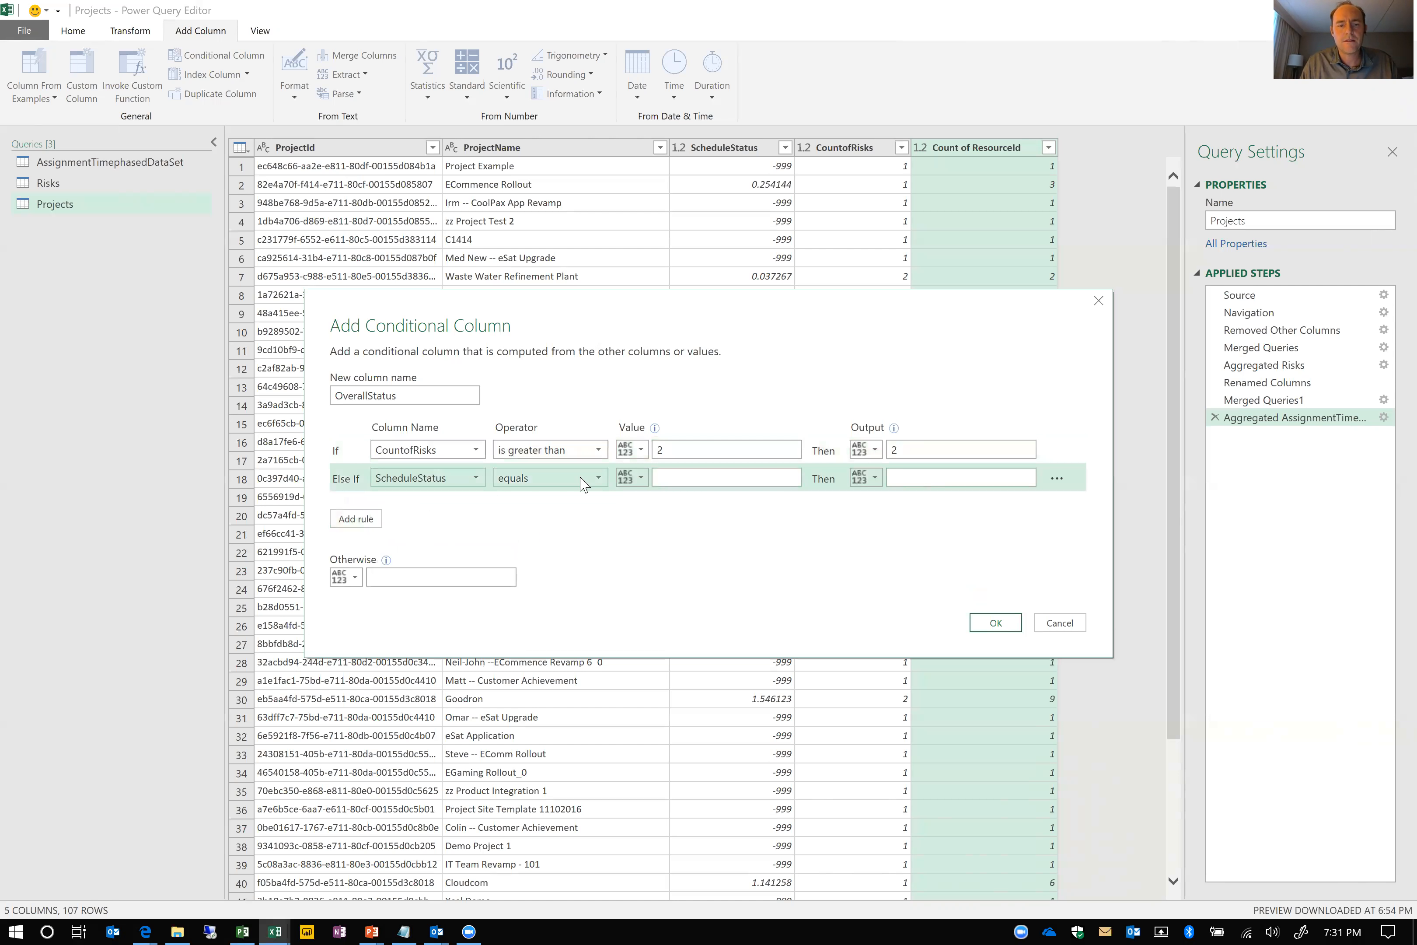
click(584, 479)
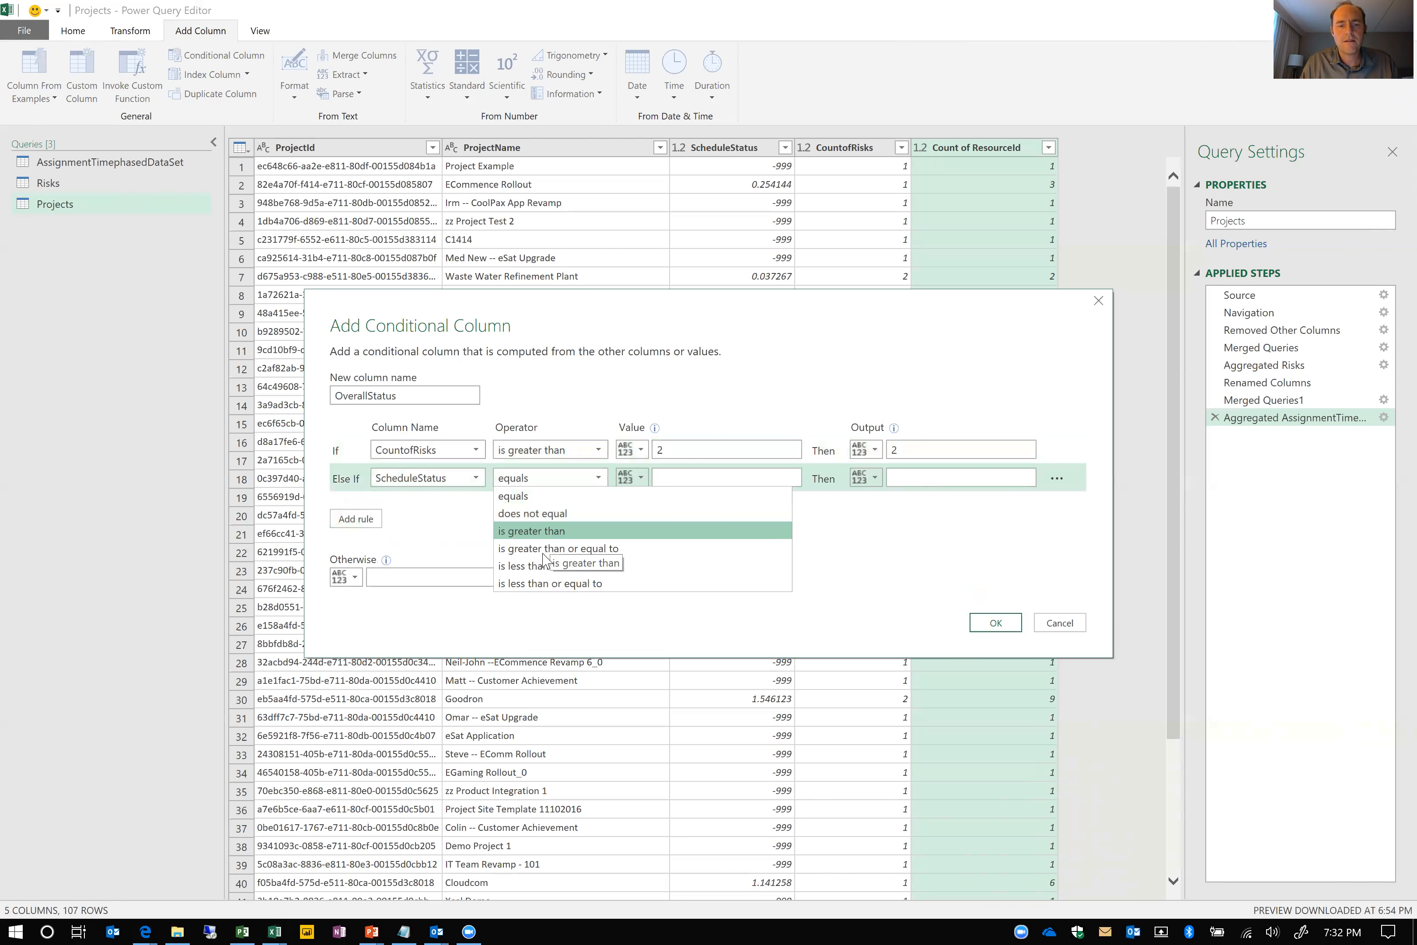
click(552, 530)
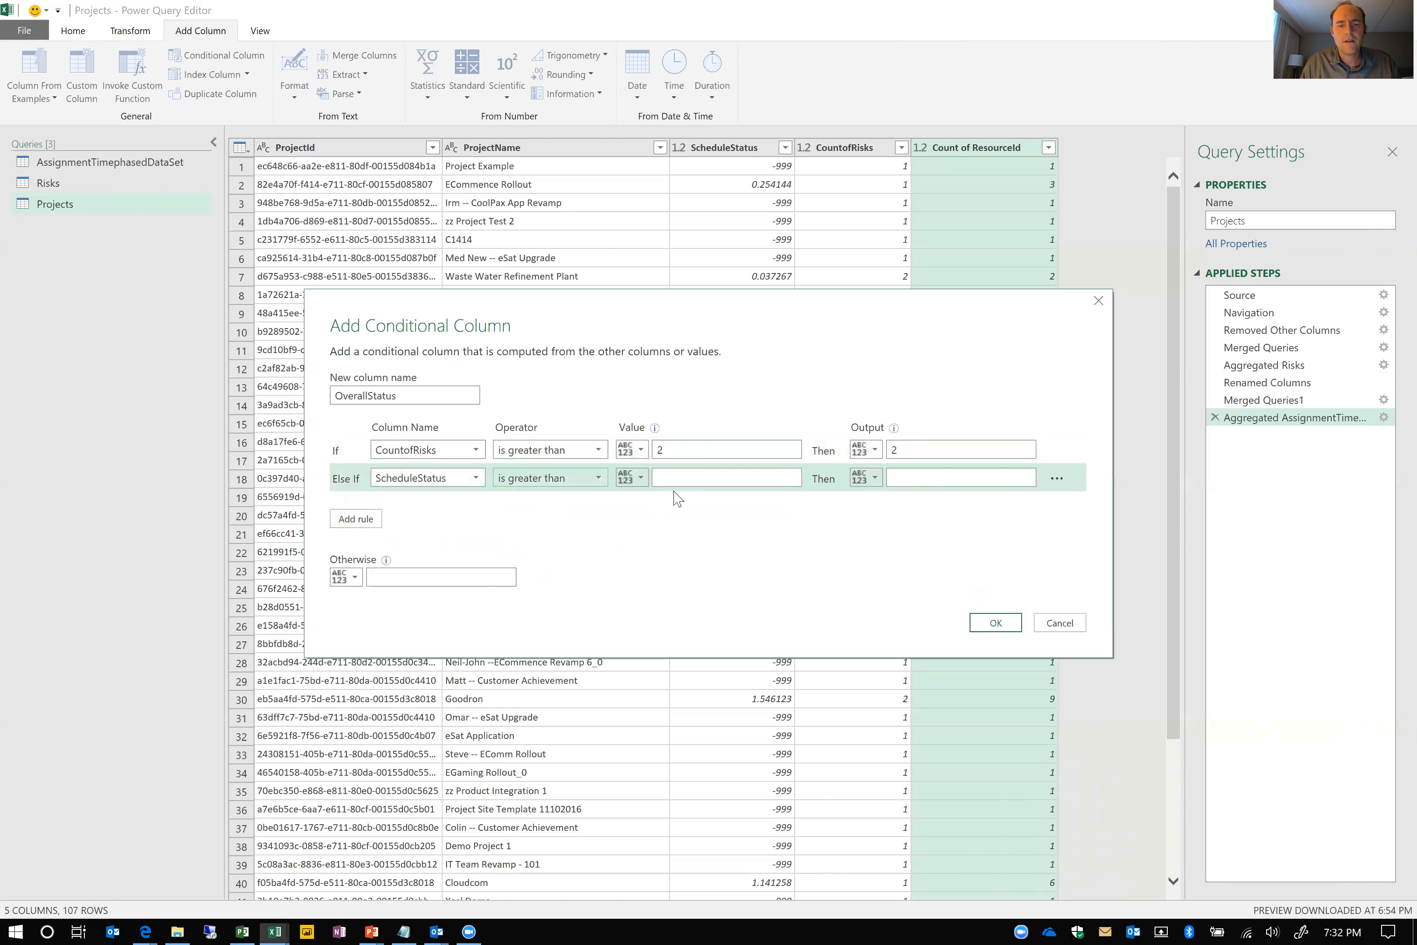
text(.2)
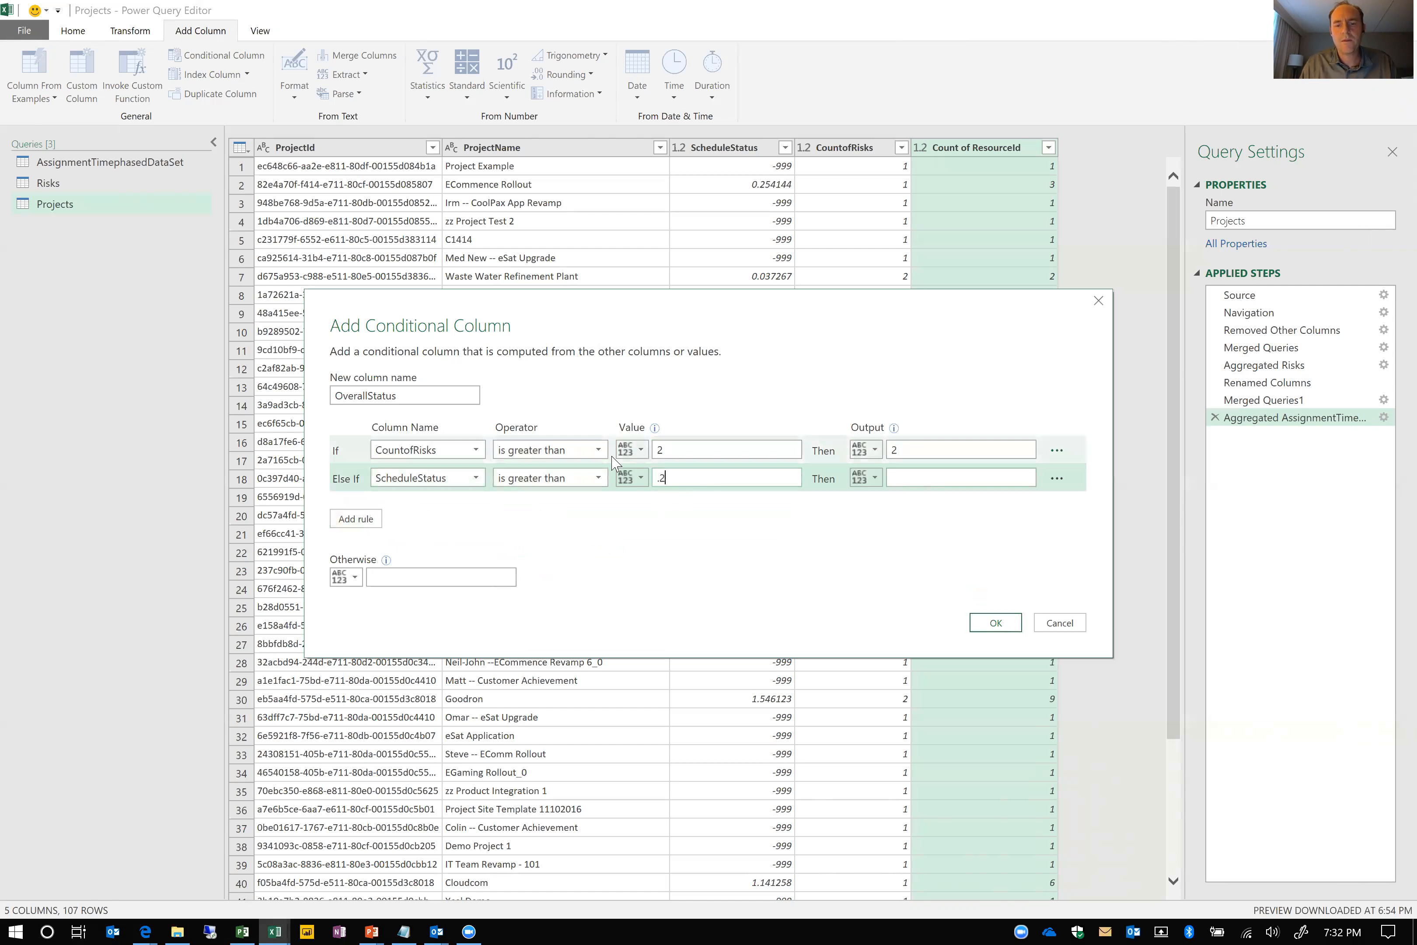
click(922, 479)
text(2)
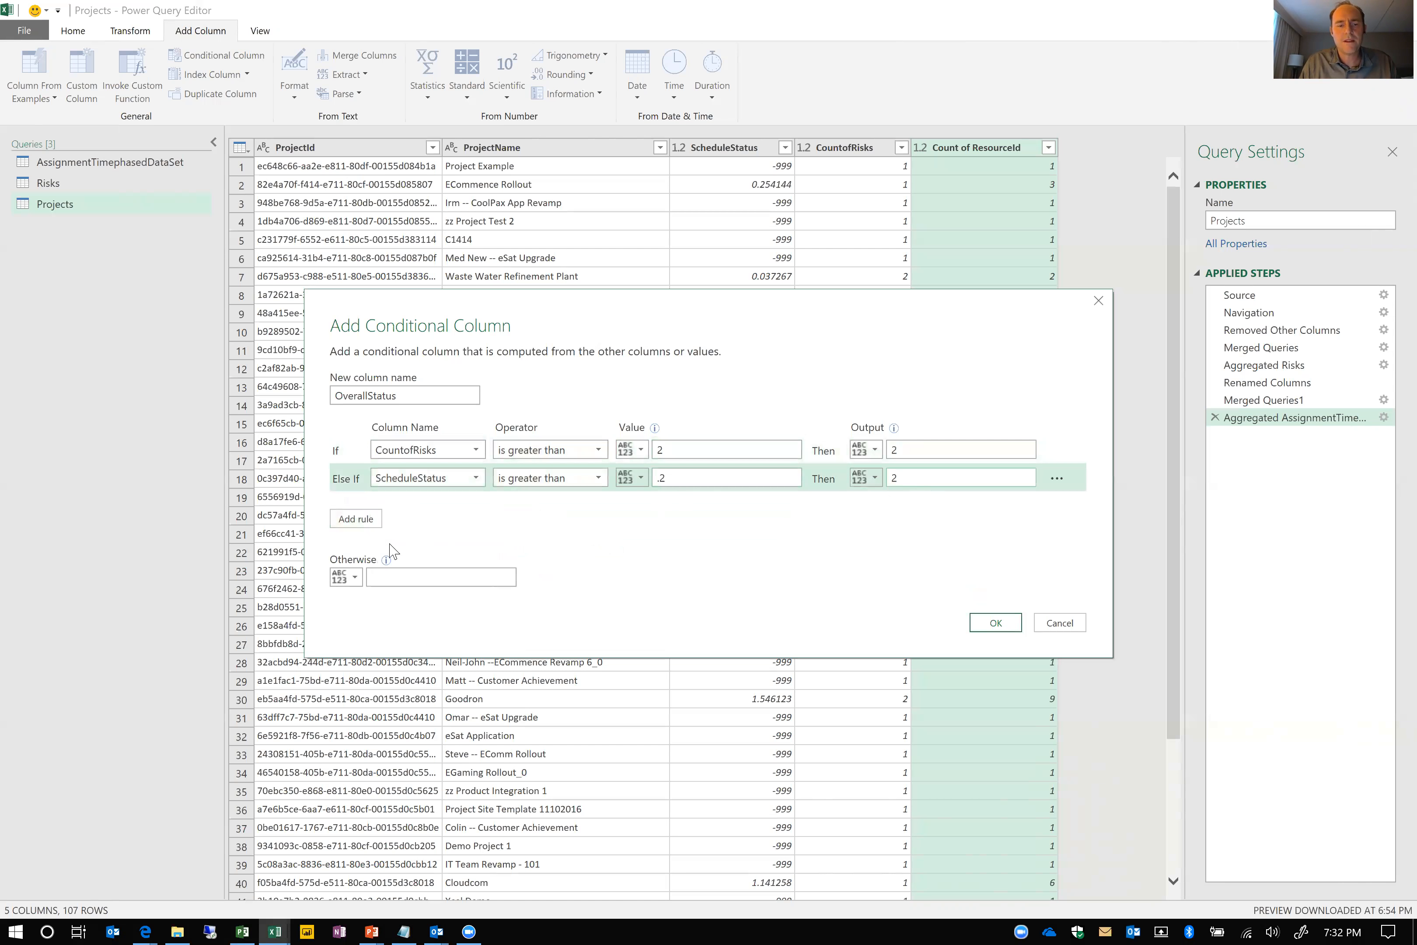
Add a third OverallStatus rule that outputs 2 if Count of ResourceId is greater than 5
click(371, 519)
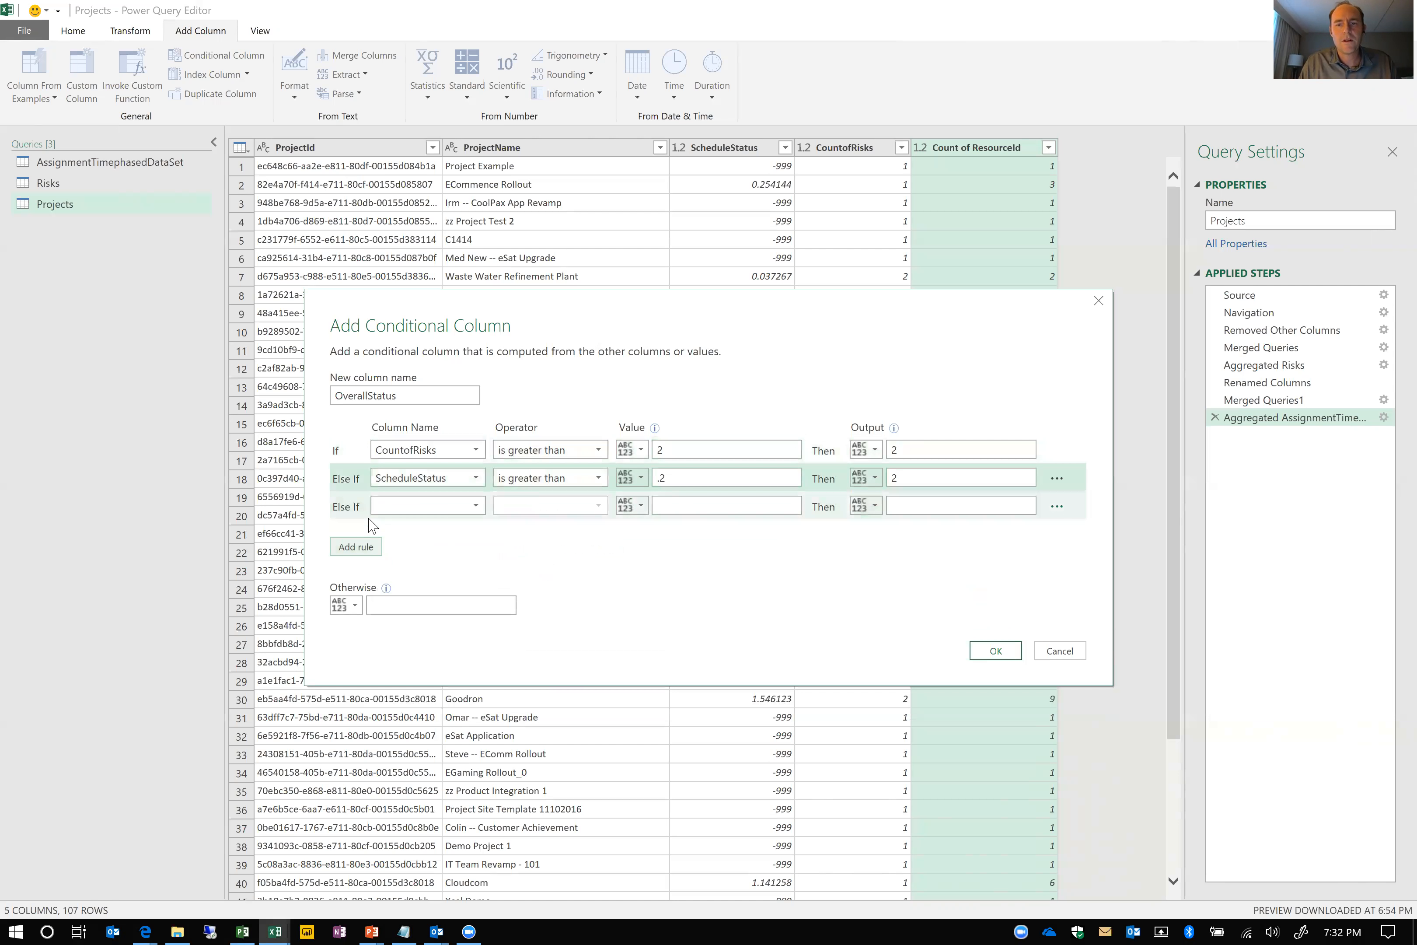
click(440, 506)
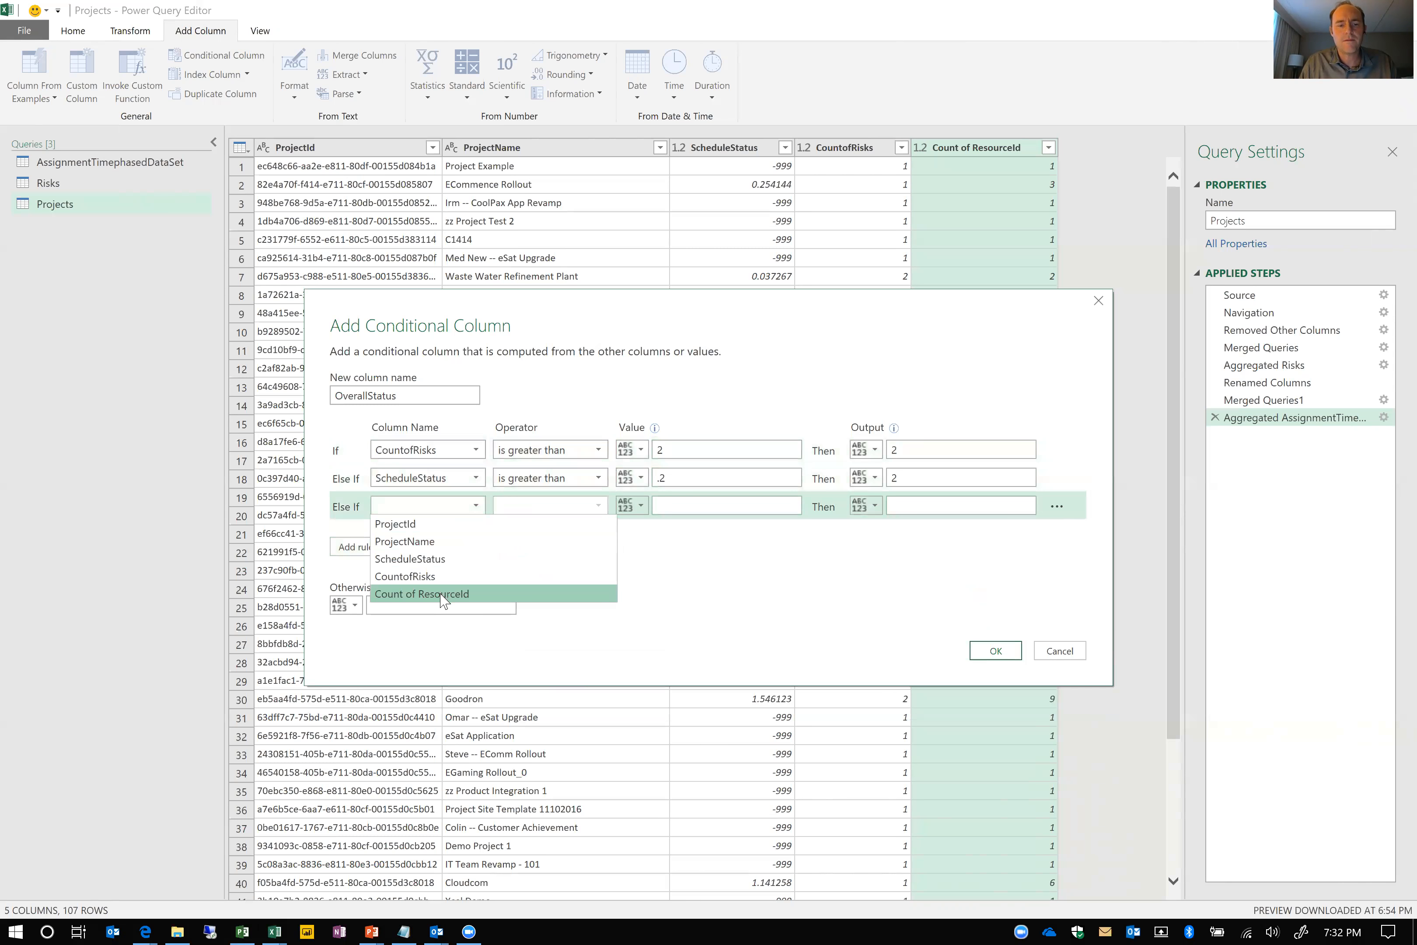
click(427, 593)
click(564, 507)
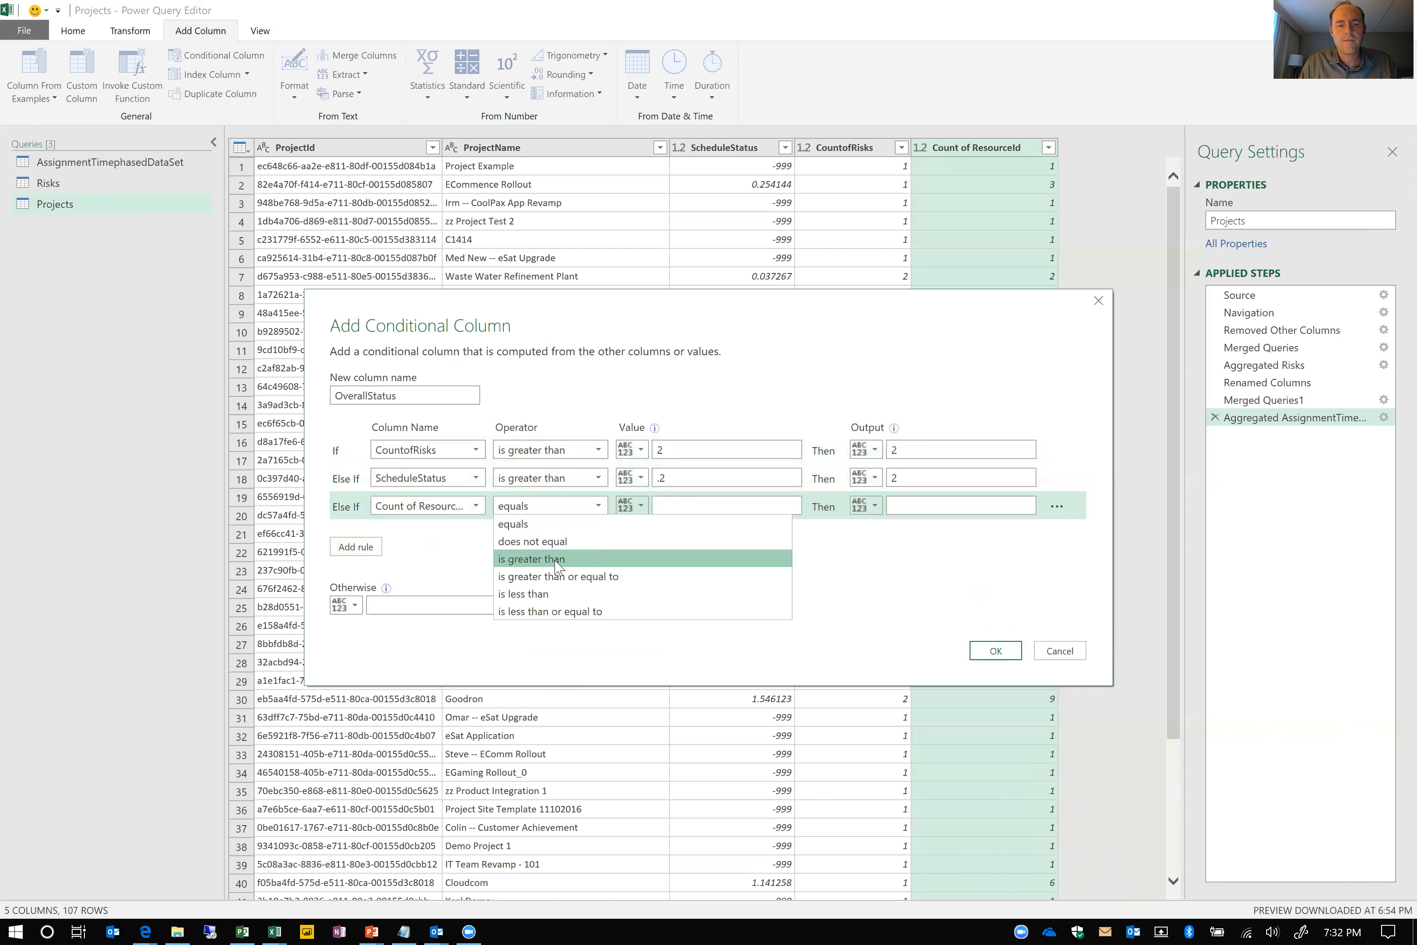
click(556, 559)
click(669, 509)
text(5)
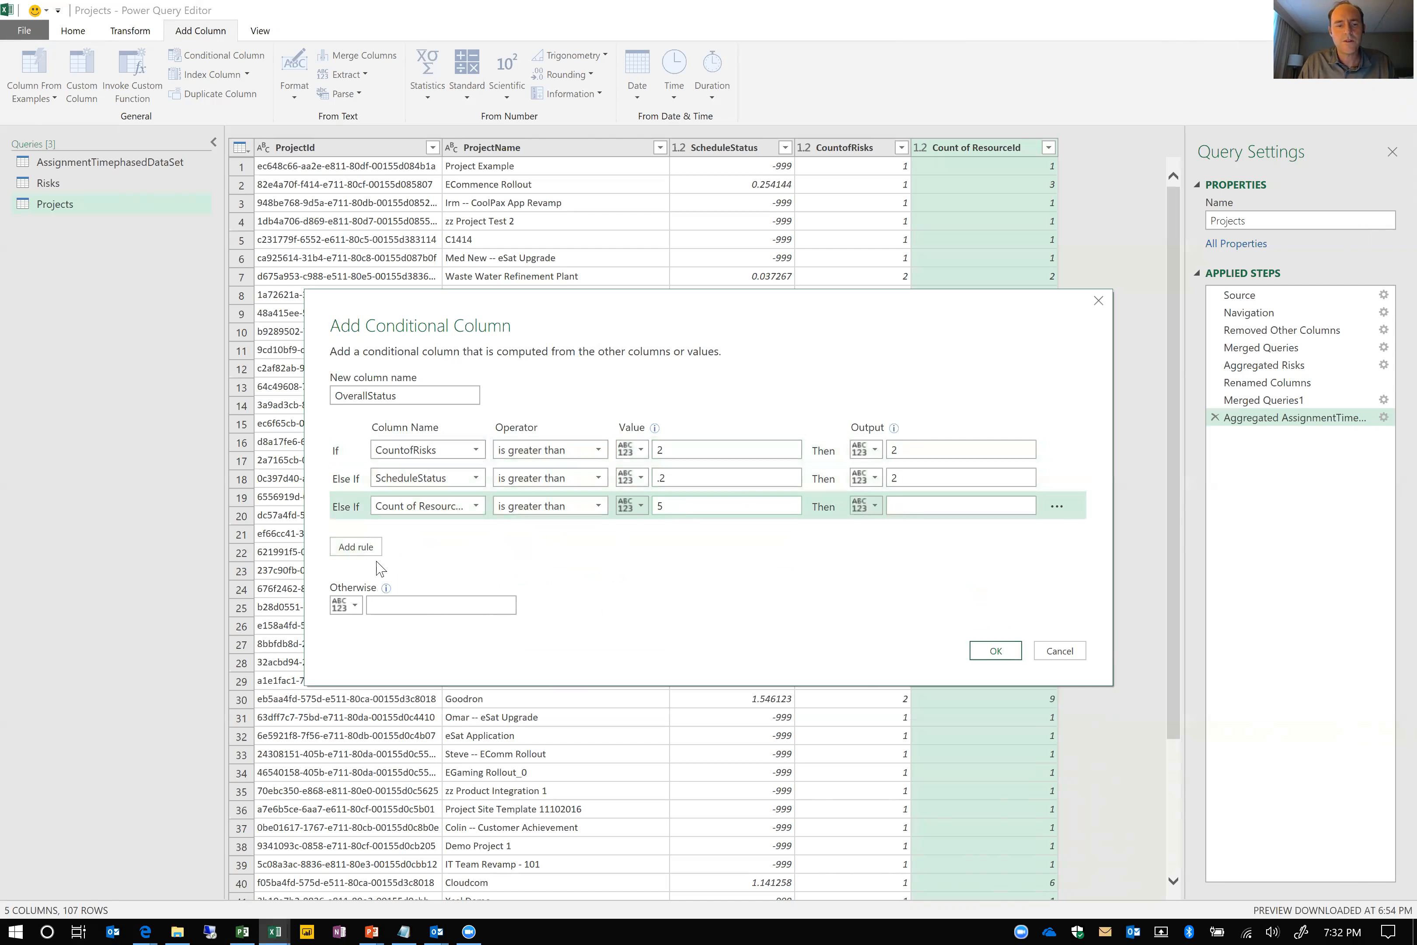
text(2)
Set the otherwise value of OverallStatus to 1 and create the conditional column
click(396, 605)
text(1)
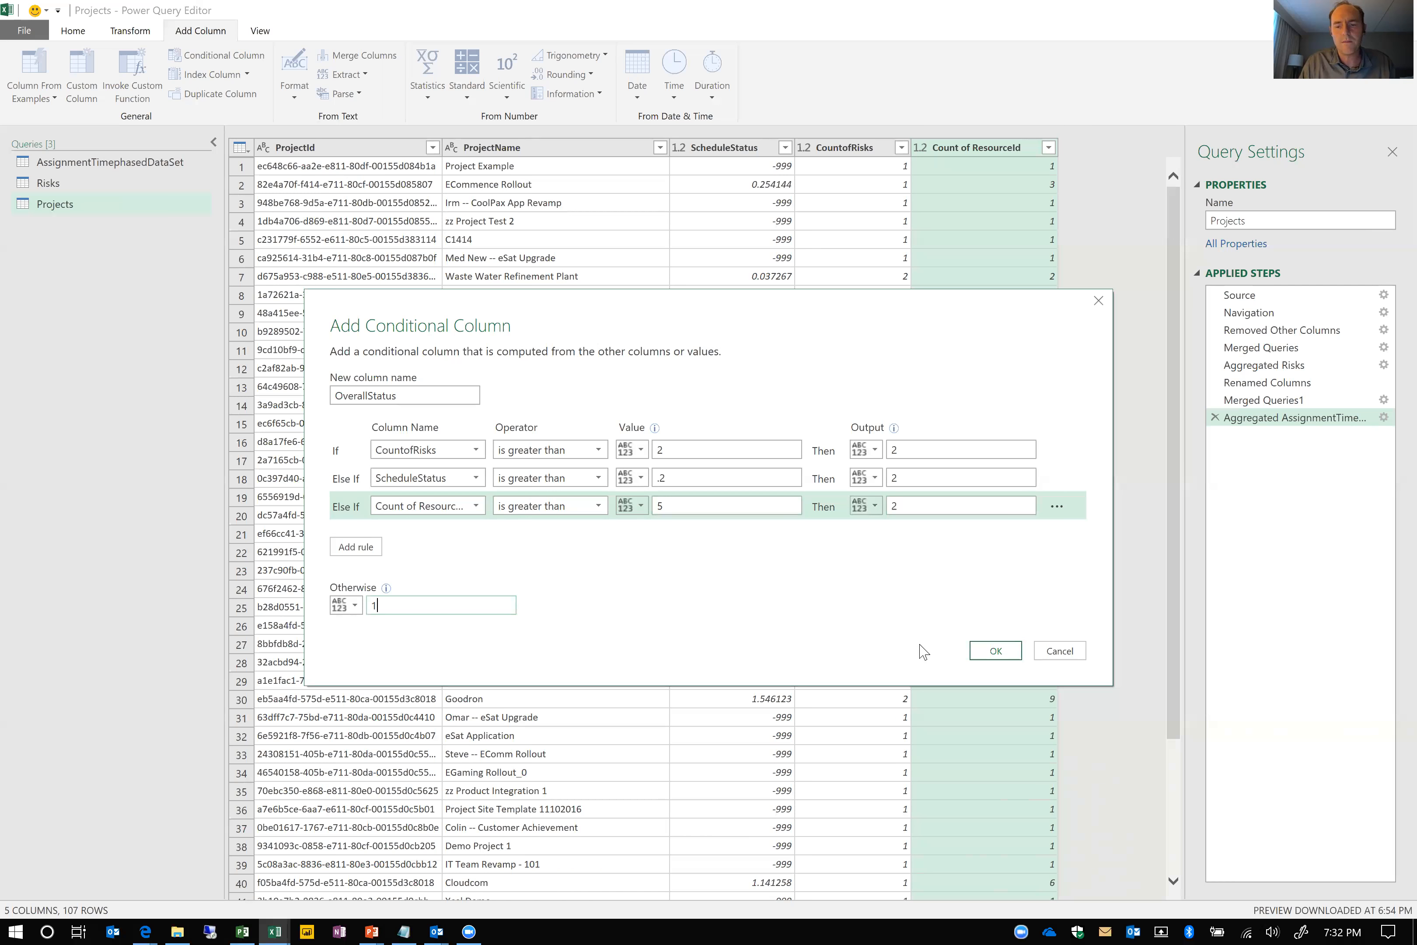
click(996, 651)
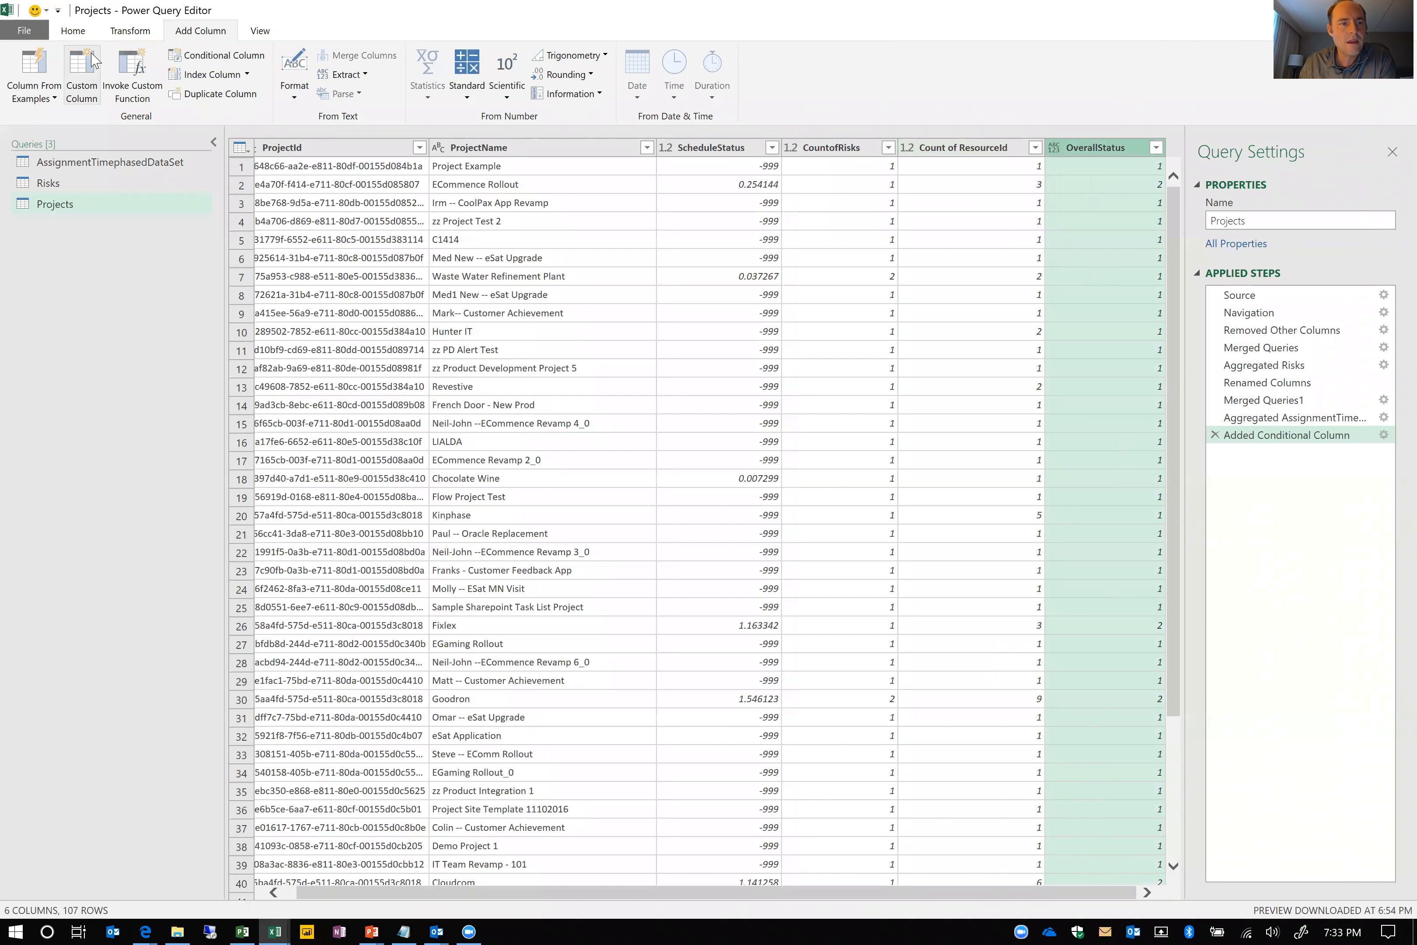
Close the query editor and load the finished queries into the Book2 workbook
click(85, 34)
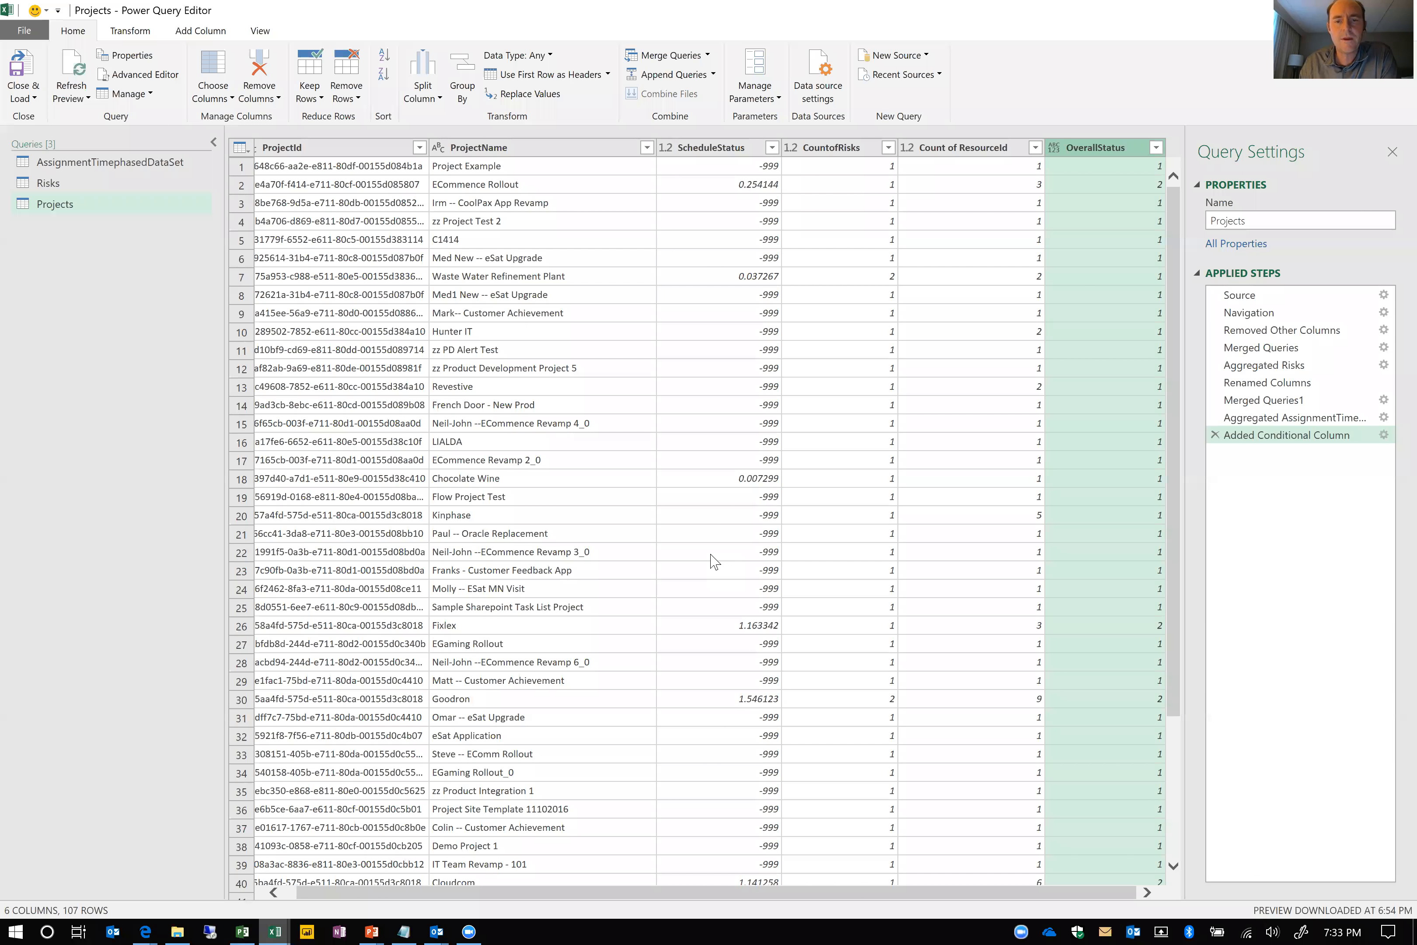
key(alt+Tab)
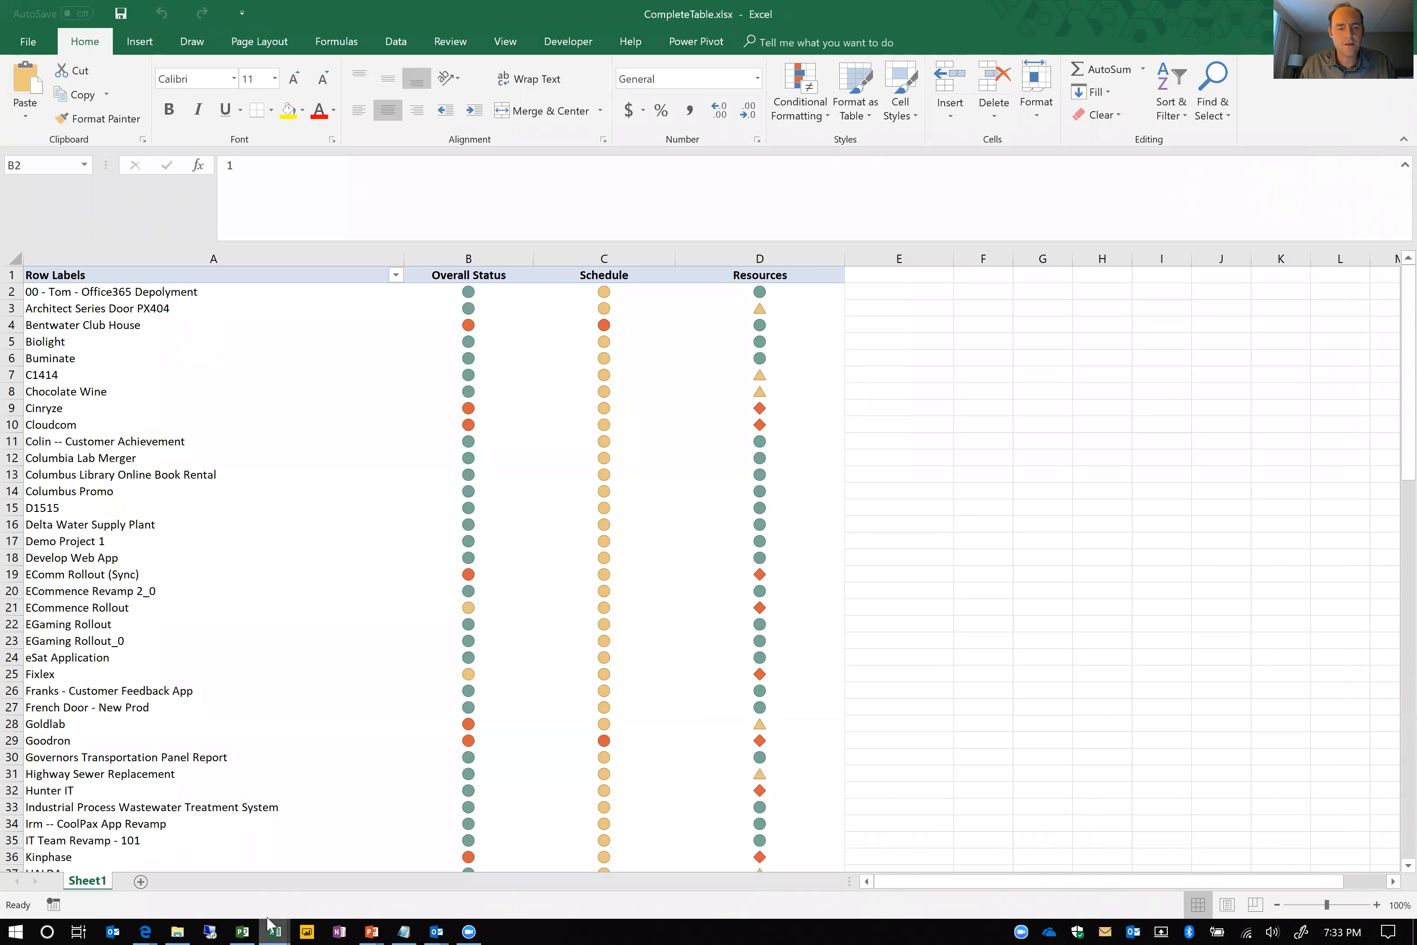
mouse_move(269, 928)
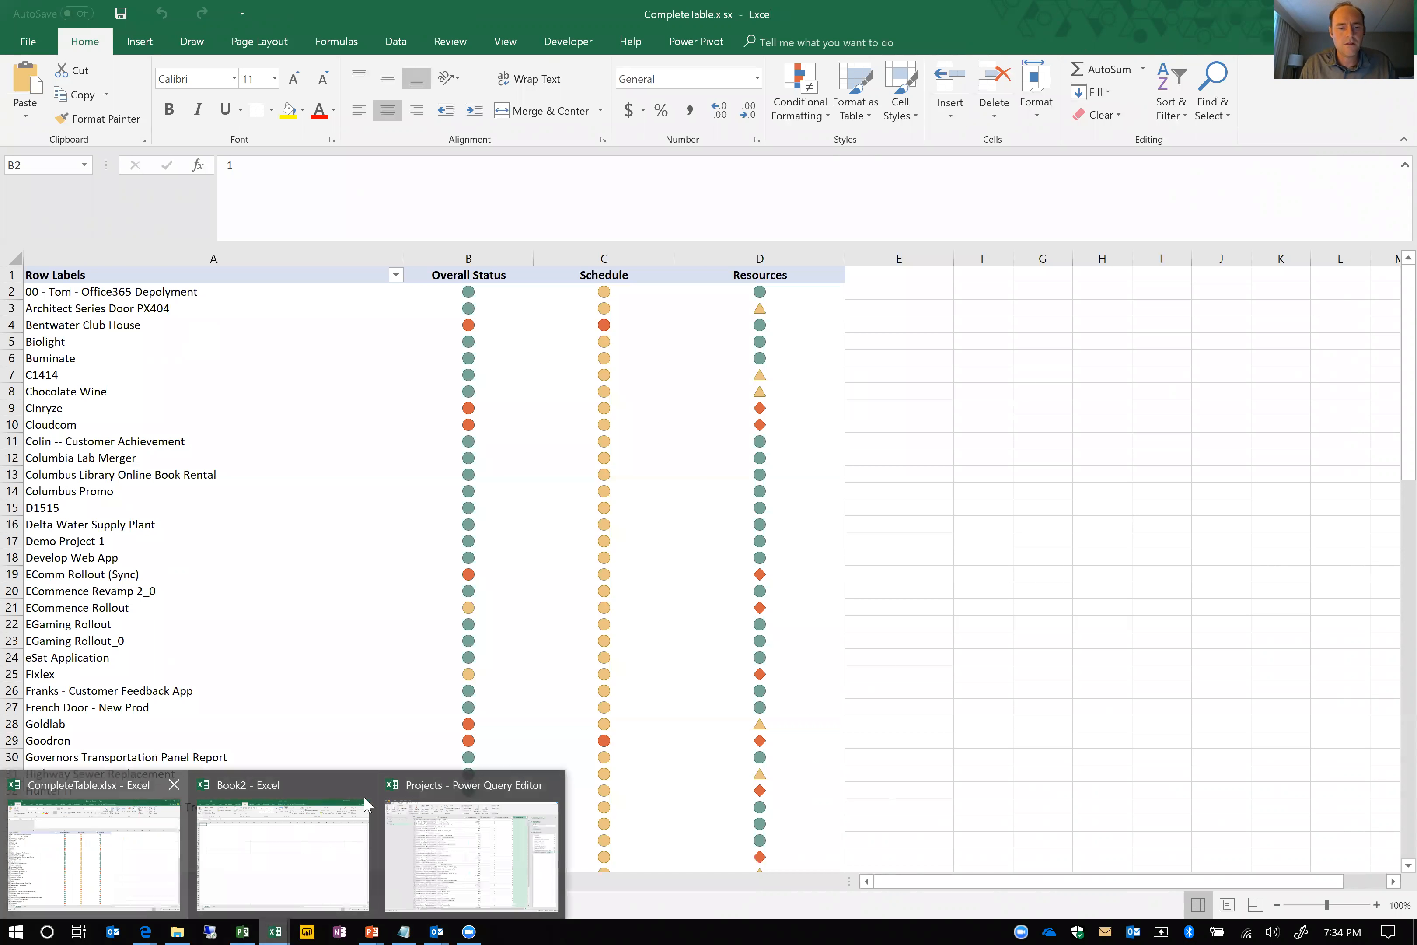
click(281, 919)
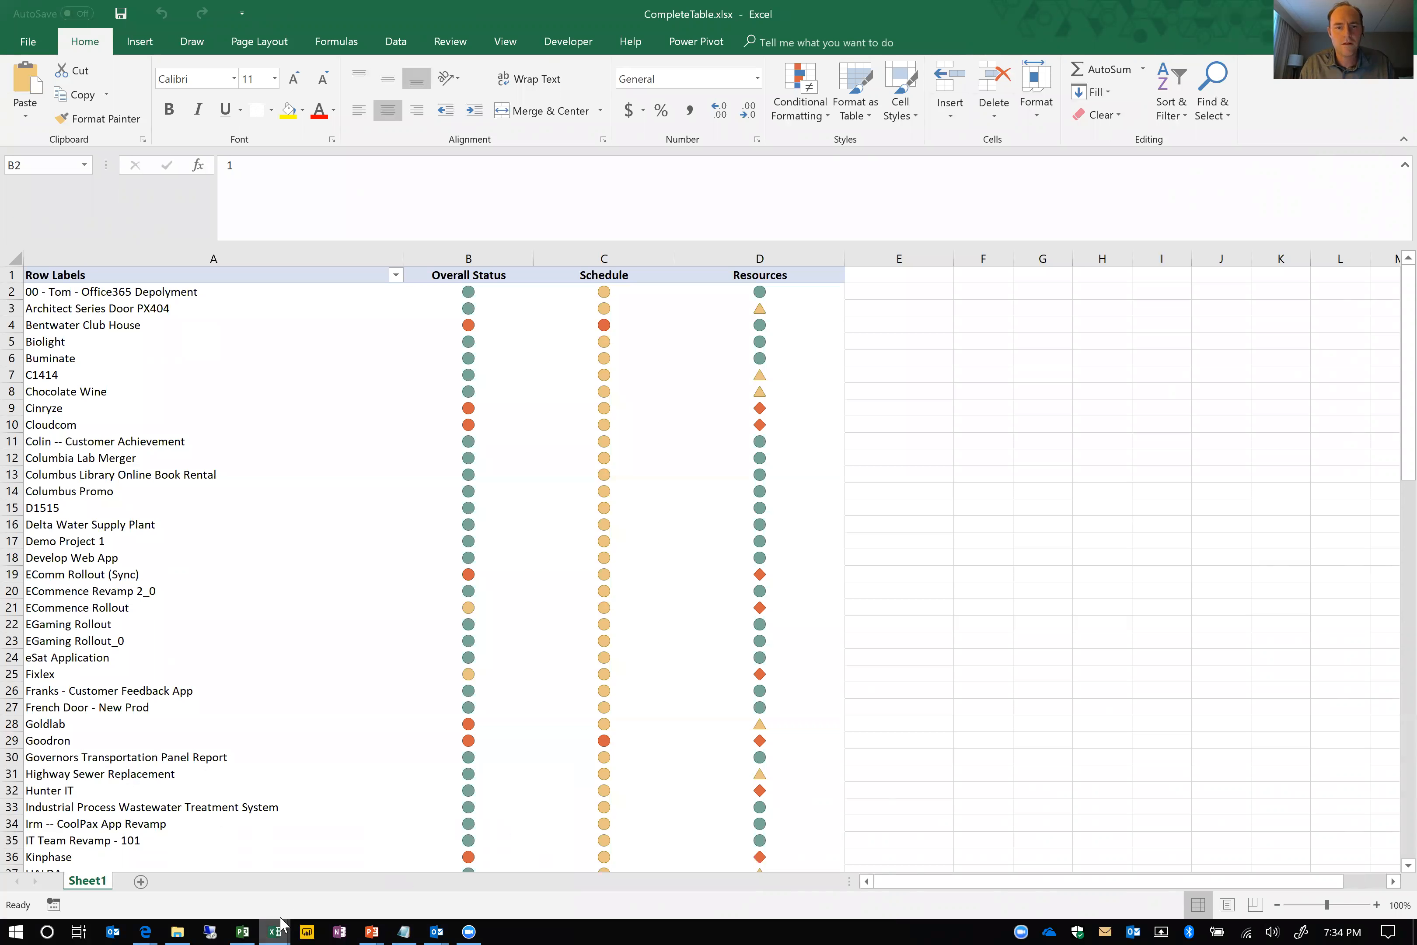
key(alt+Tab)
key(alt+Tab)
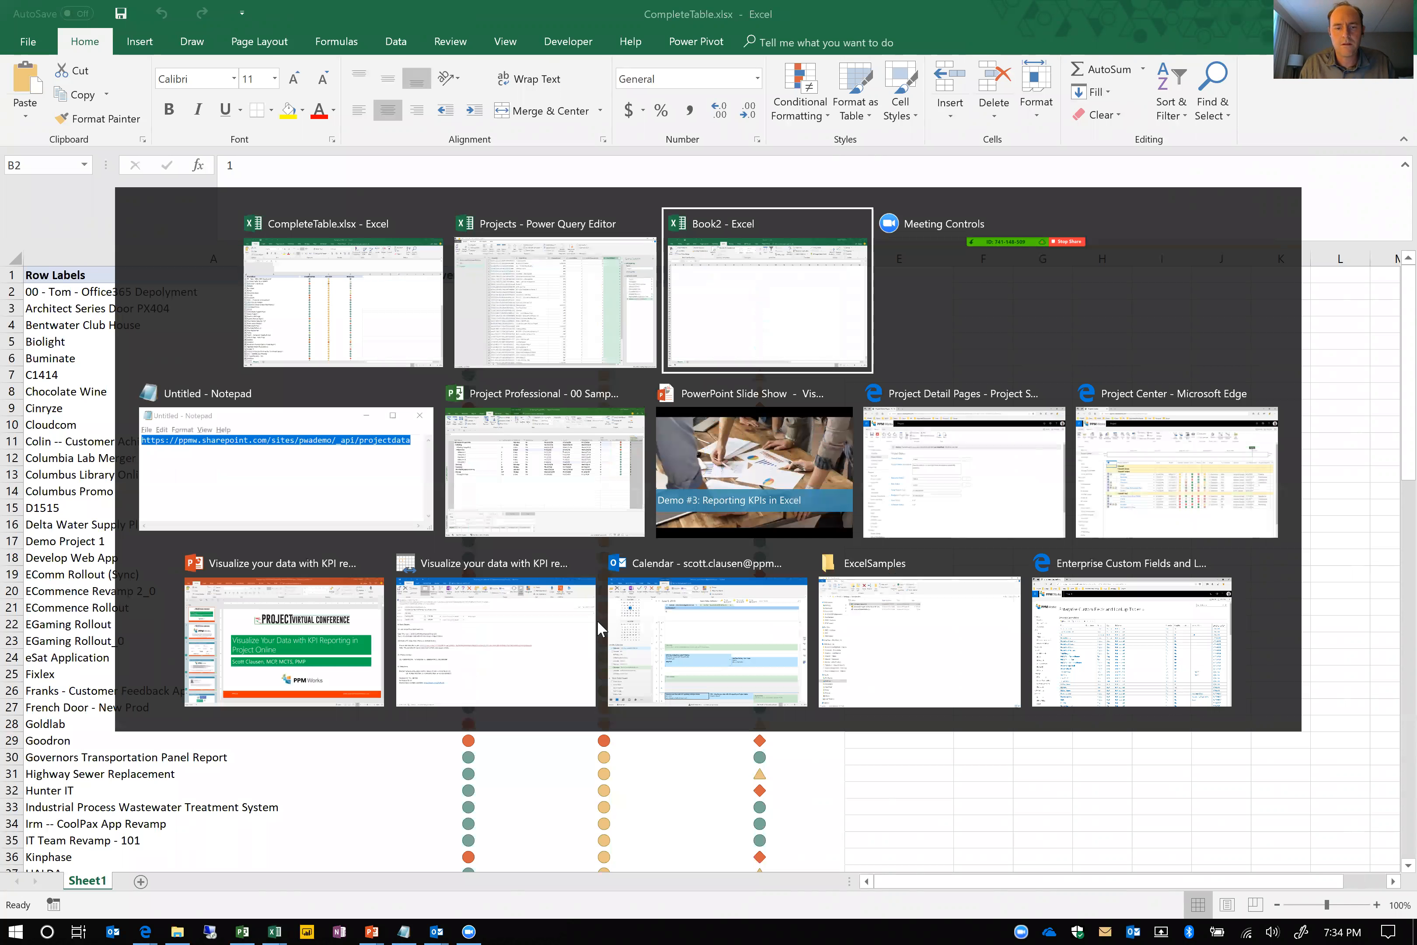
key(alt+Tab)
key(alt+Tab)
key(alt+Tab)
key(alt+Tab)
key(alt+Tab)
key(alt+Tab)
key(alt+Tab)
key(alt+Tab)
key(alt+Tab)
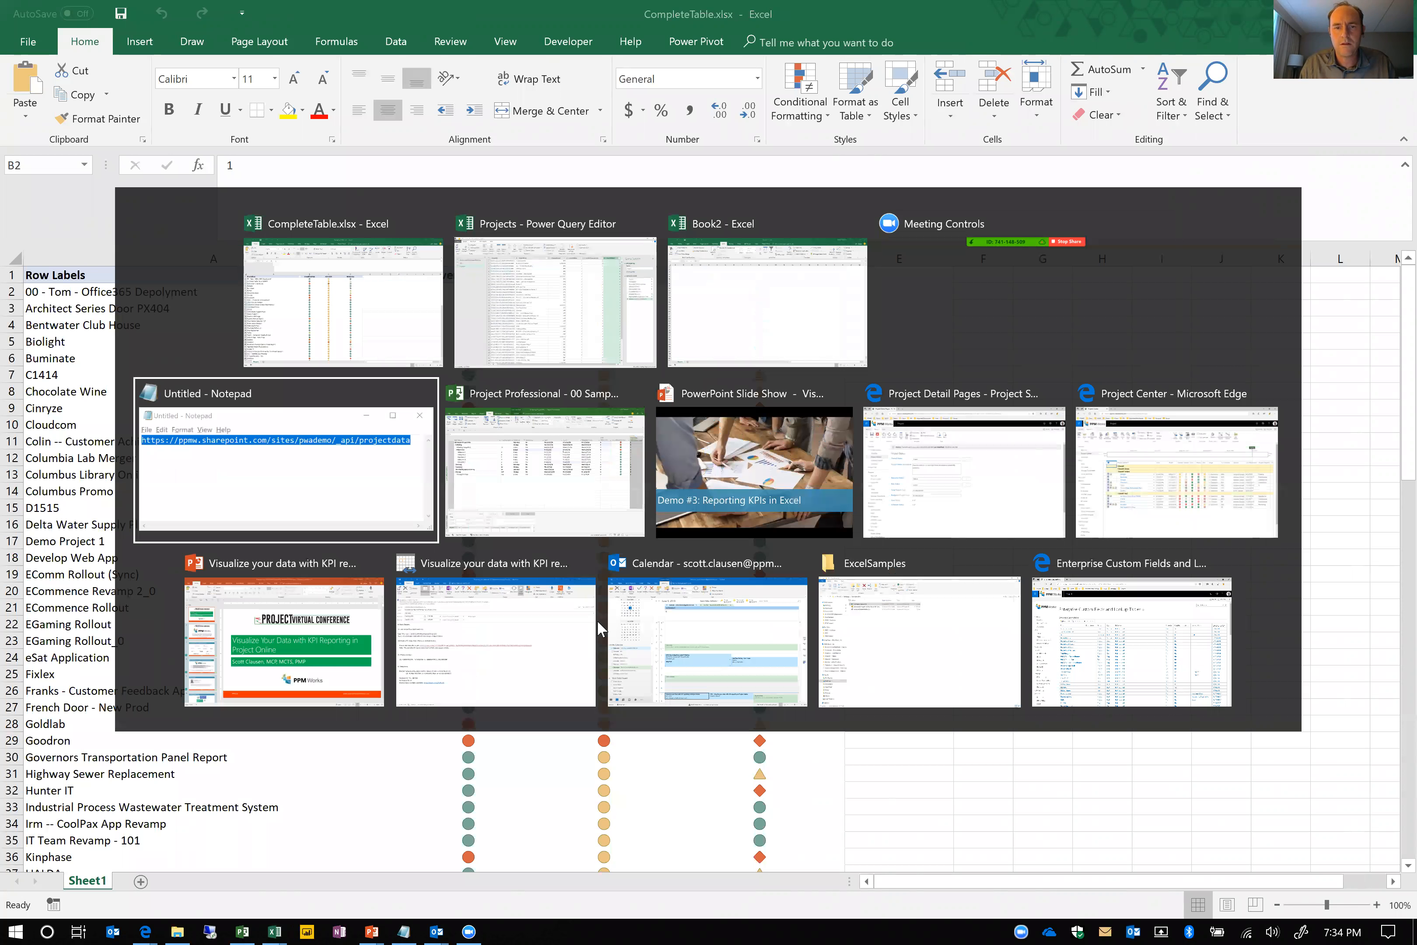
key(alt+Tab)
key(alt+Tab)
key(alt+Tab)
key(alt+Tab)
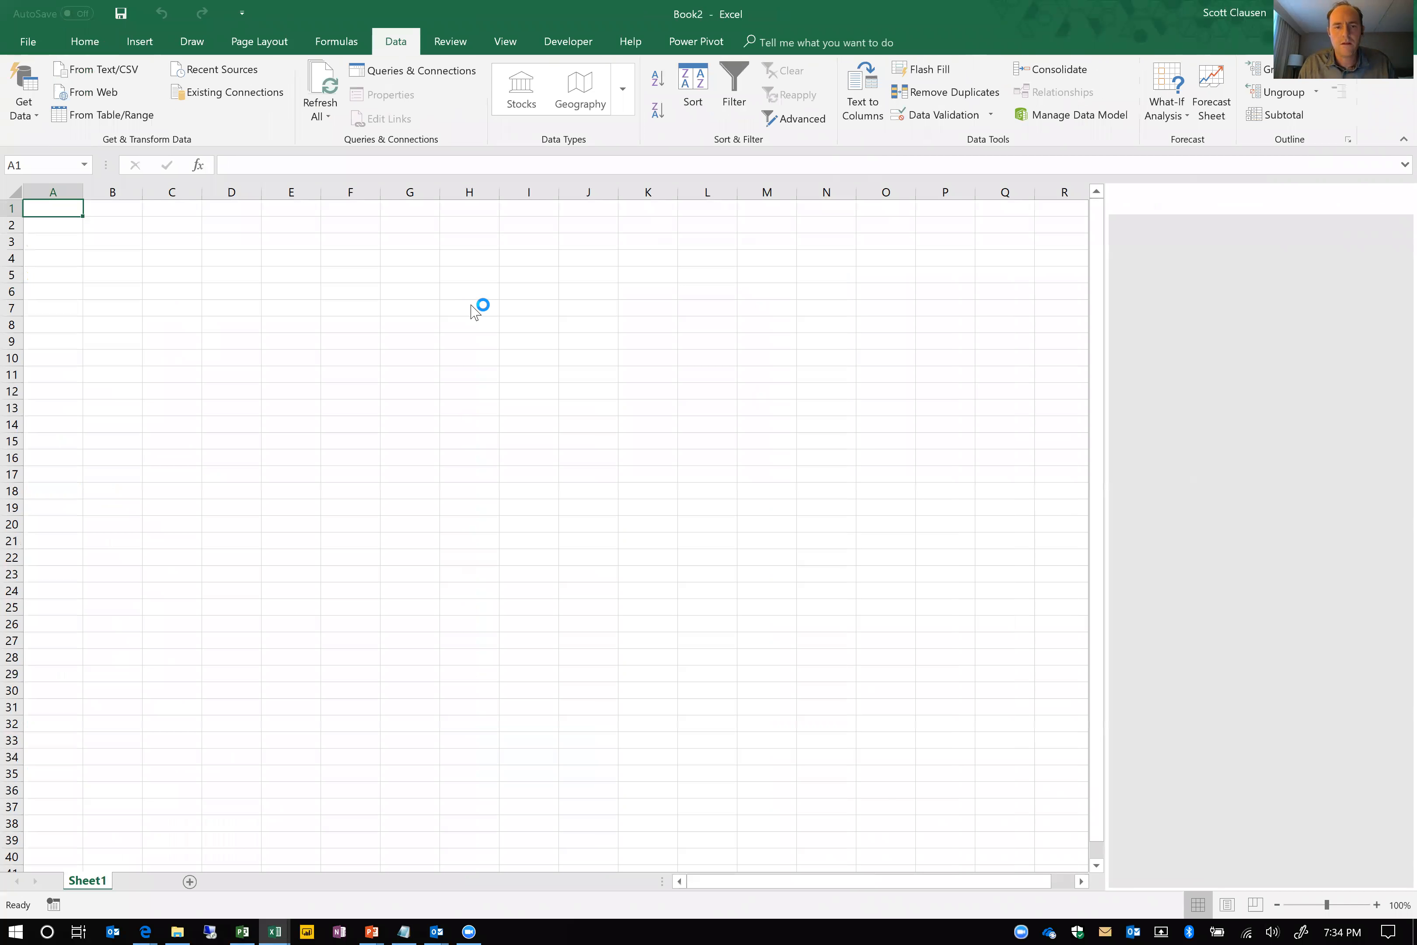
Switch to the CompleteTable.xlsx workbook and shrink the formula bar to a single line
key(alt+Tab)
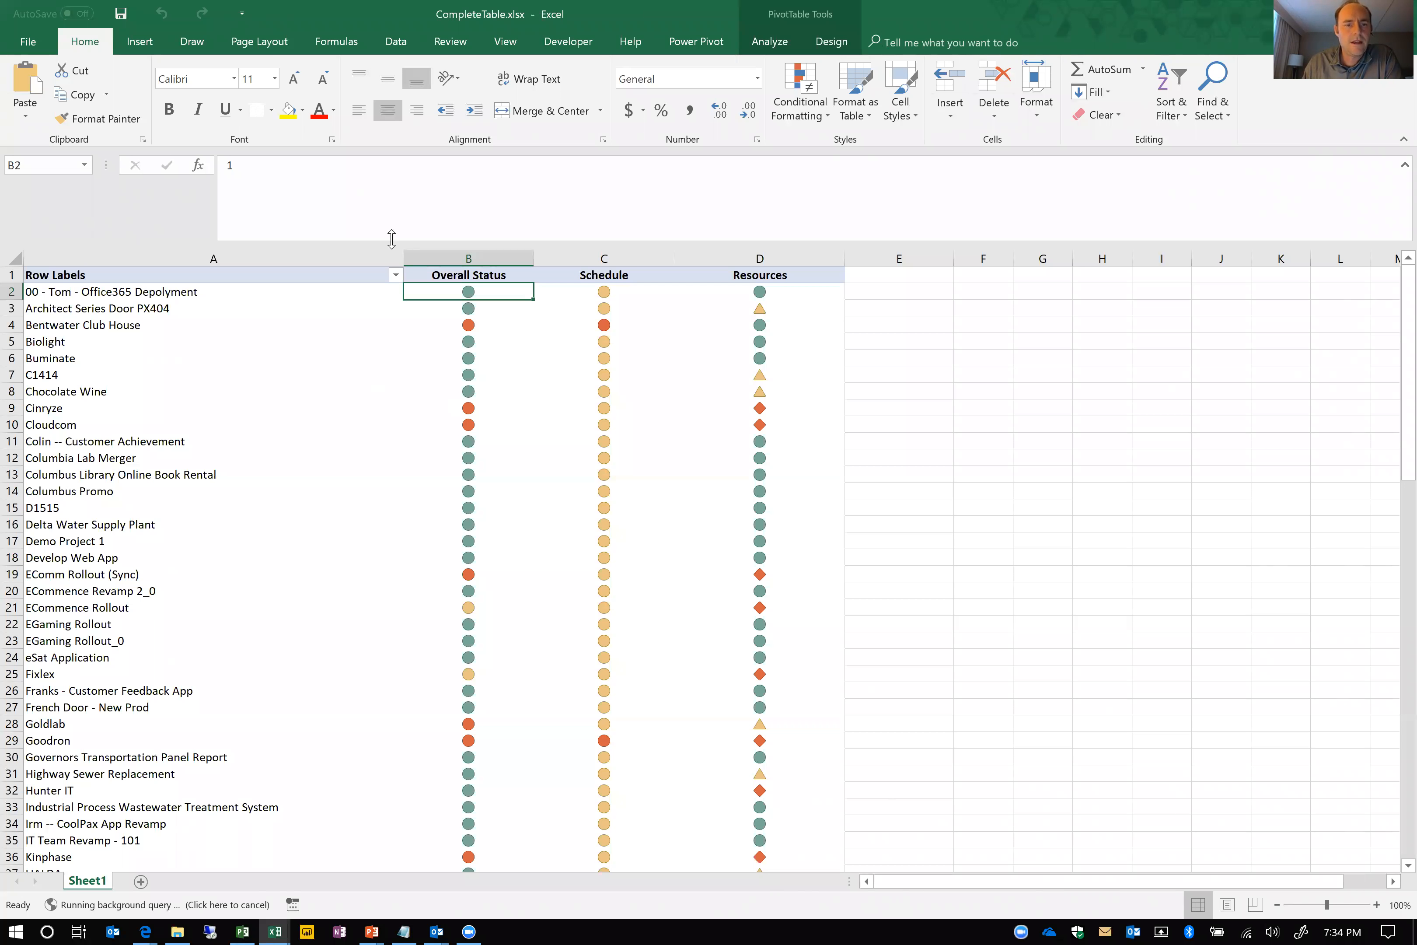
drag(392, 207, 394, 172)
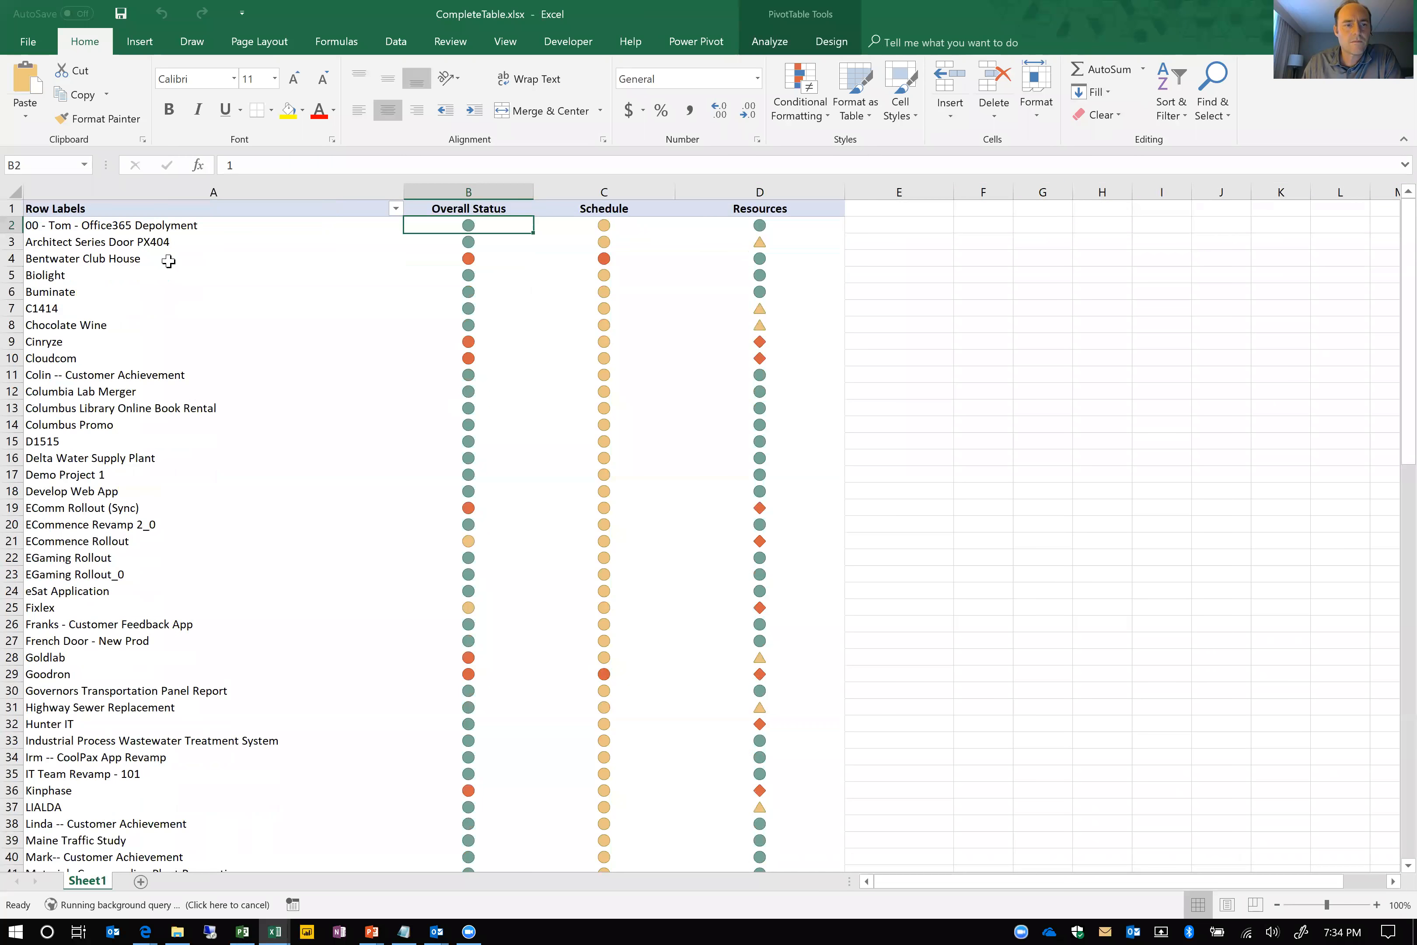
Hide the pivot table's field headers, and show its field list in a widened pane
click(169, 260)
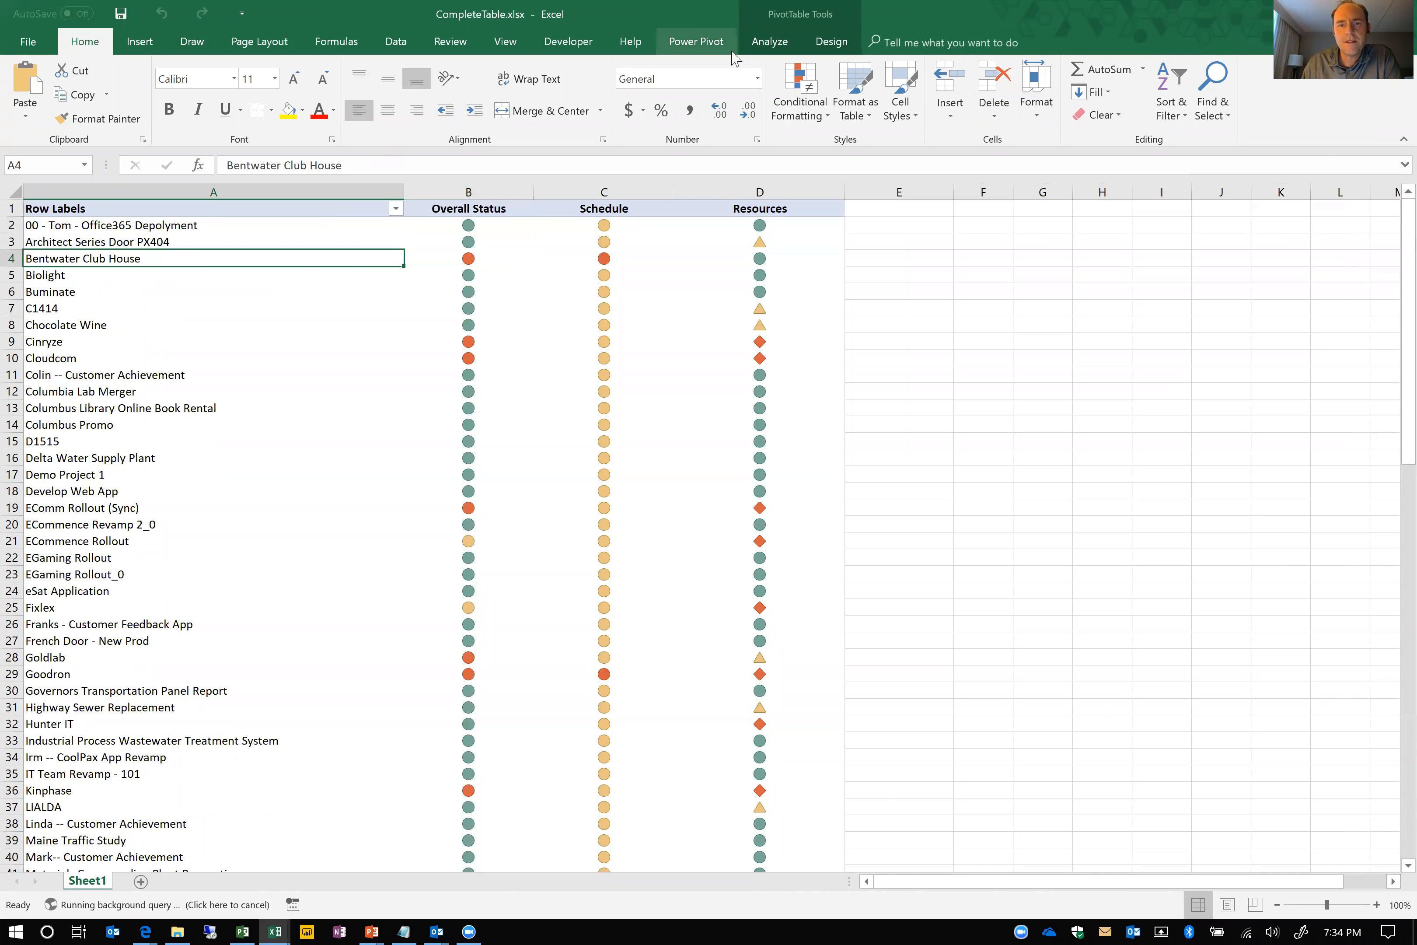
click(818, 48)
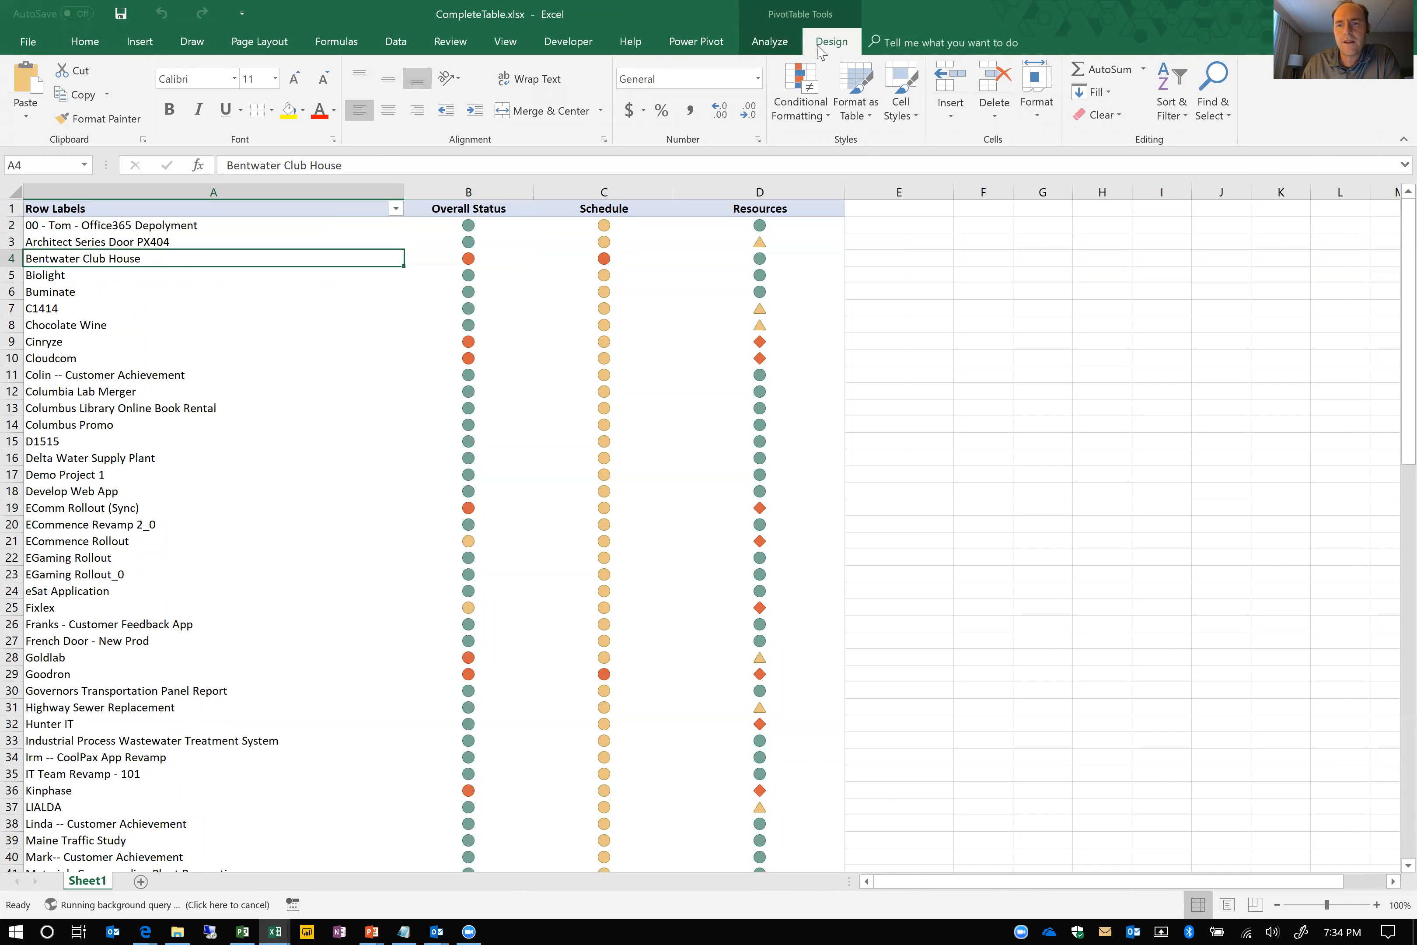
click(769, 43)
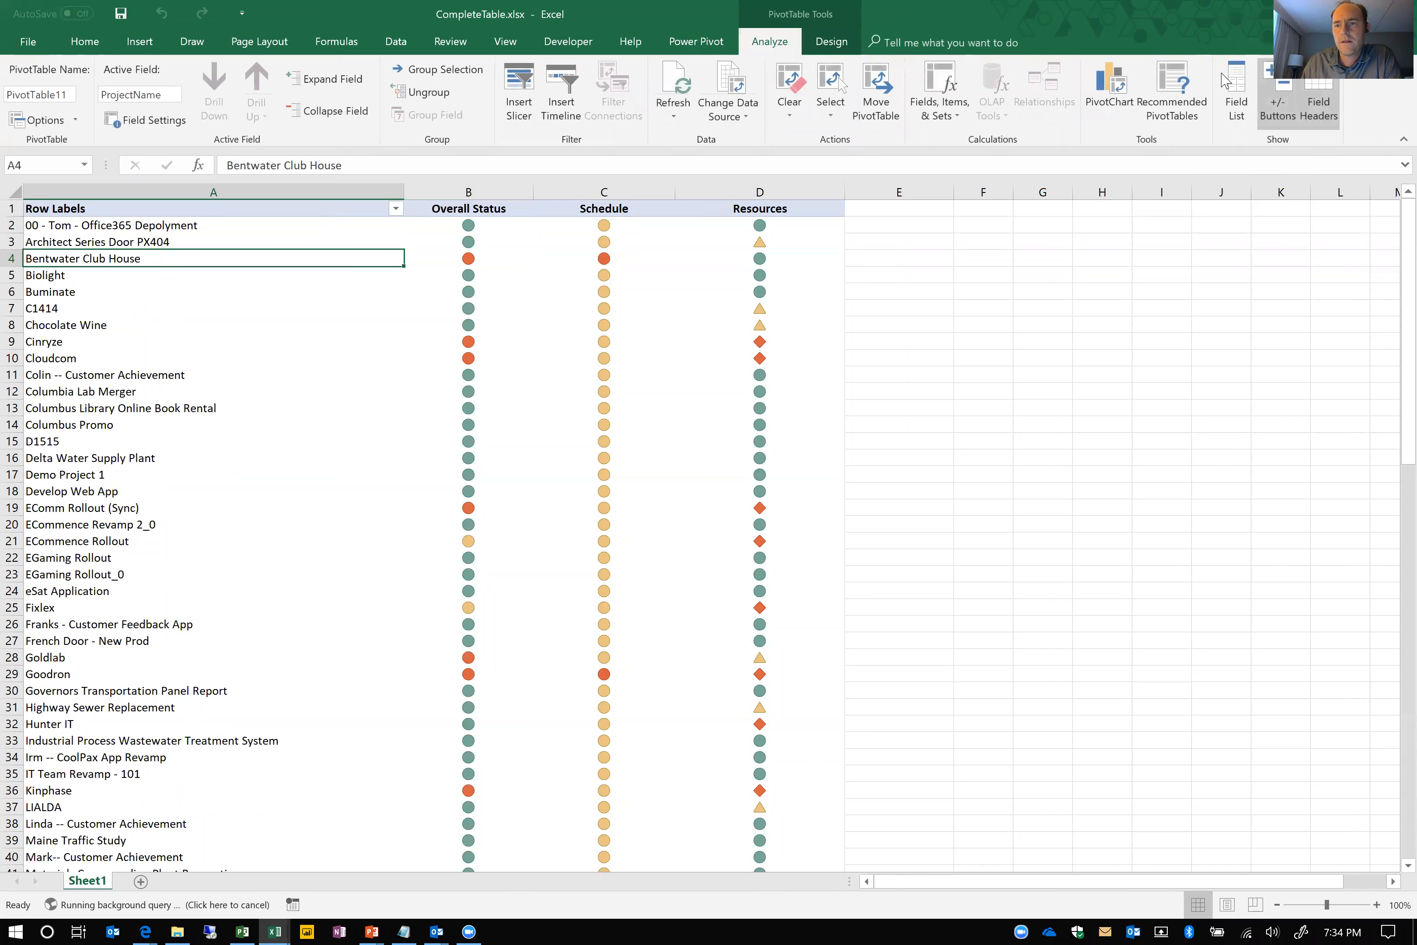
click(1320, 98)
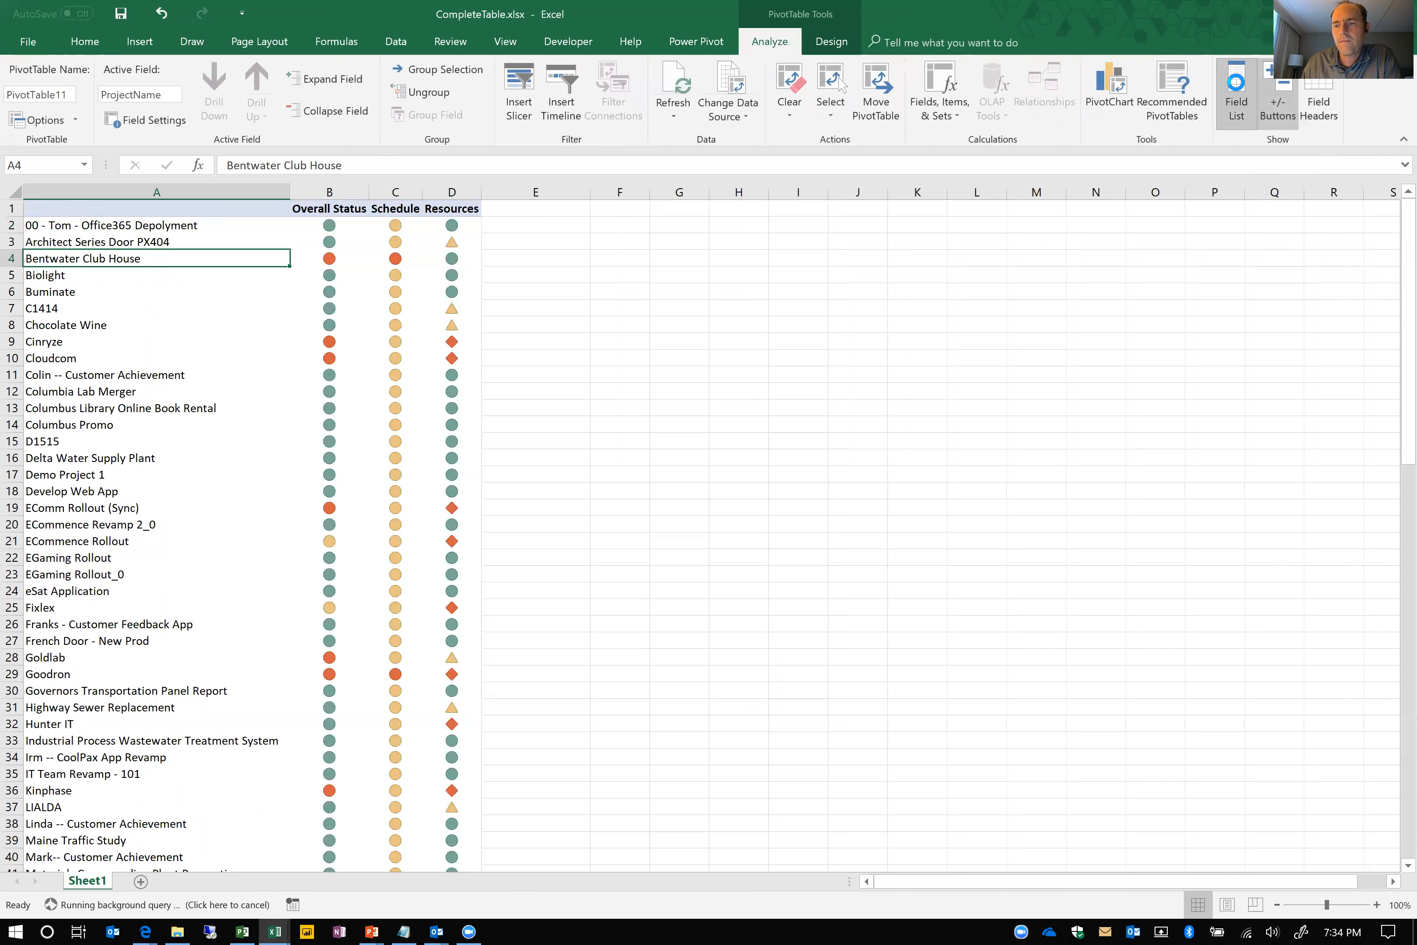
click(1236, 91)
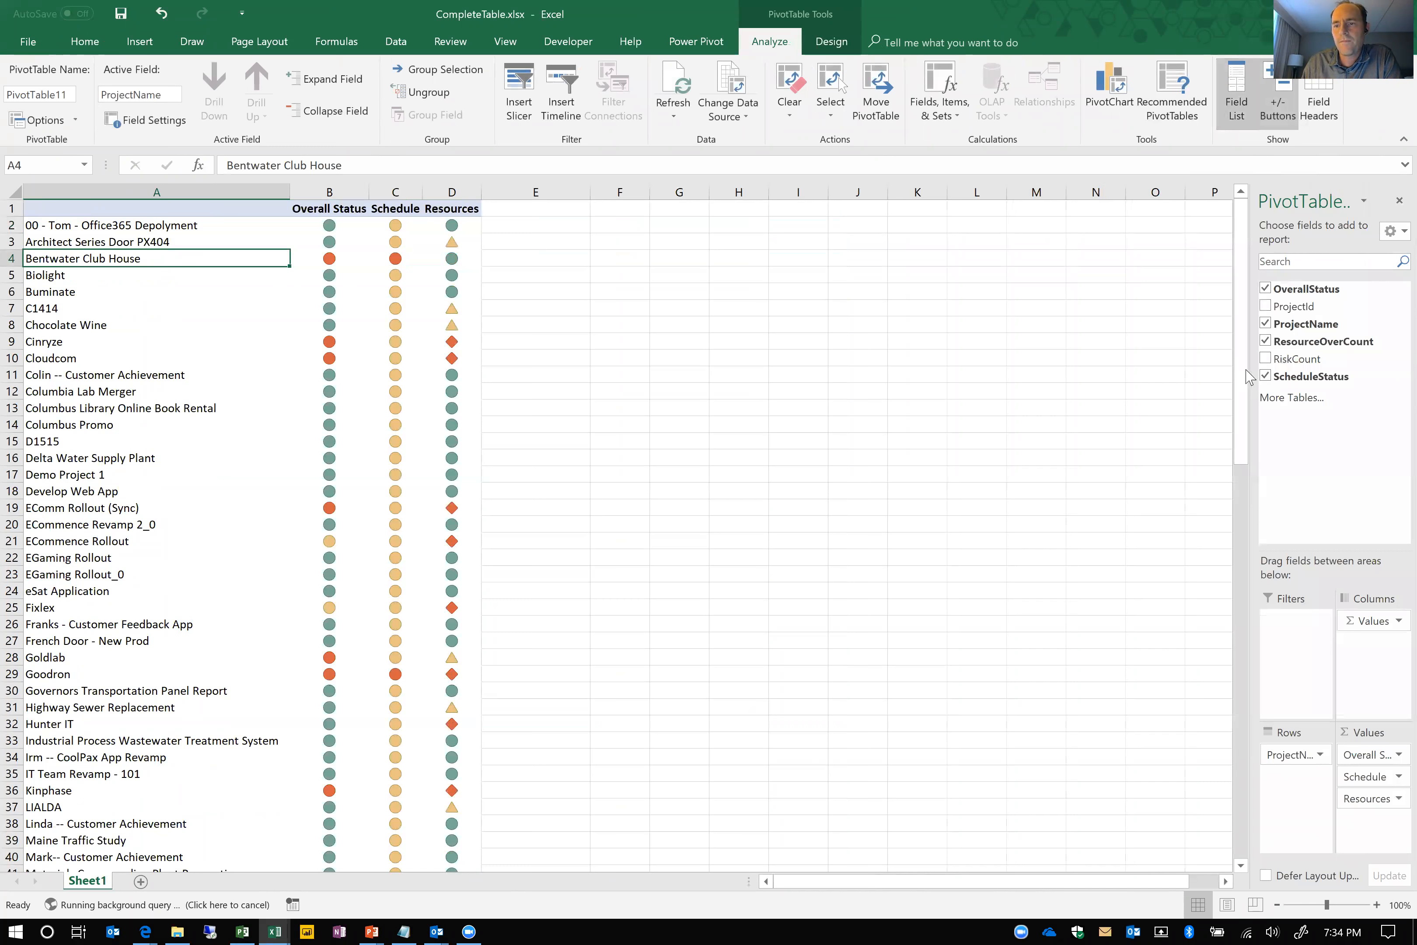
drag(1248, 358, 1021, 335)
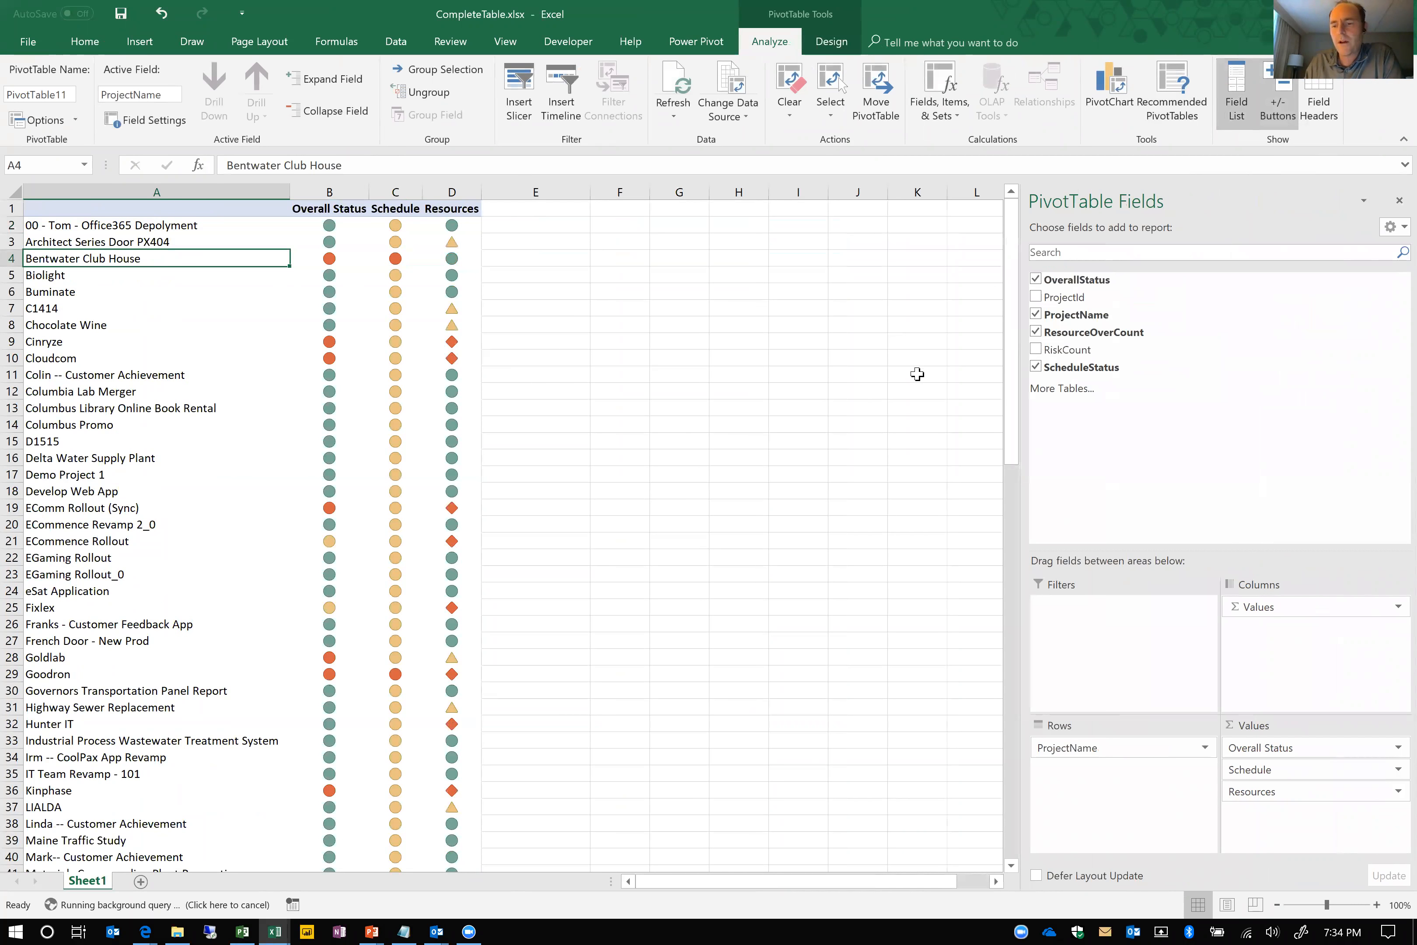
Add the RiskCount field to the pivot table's values
click(272, 346)
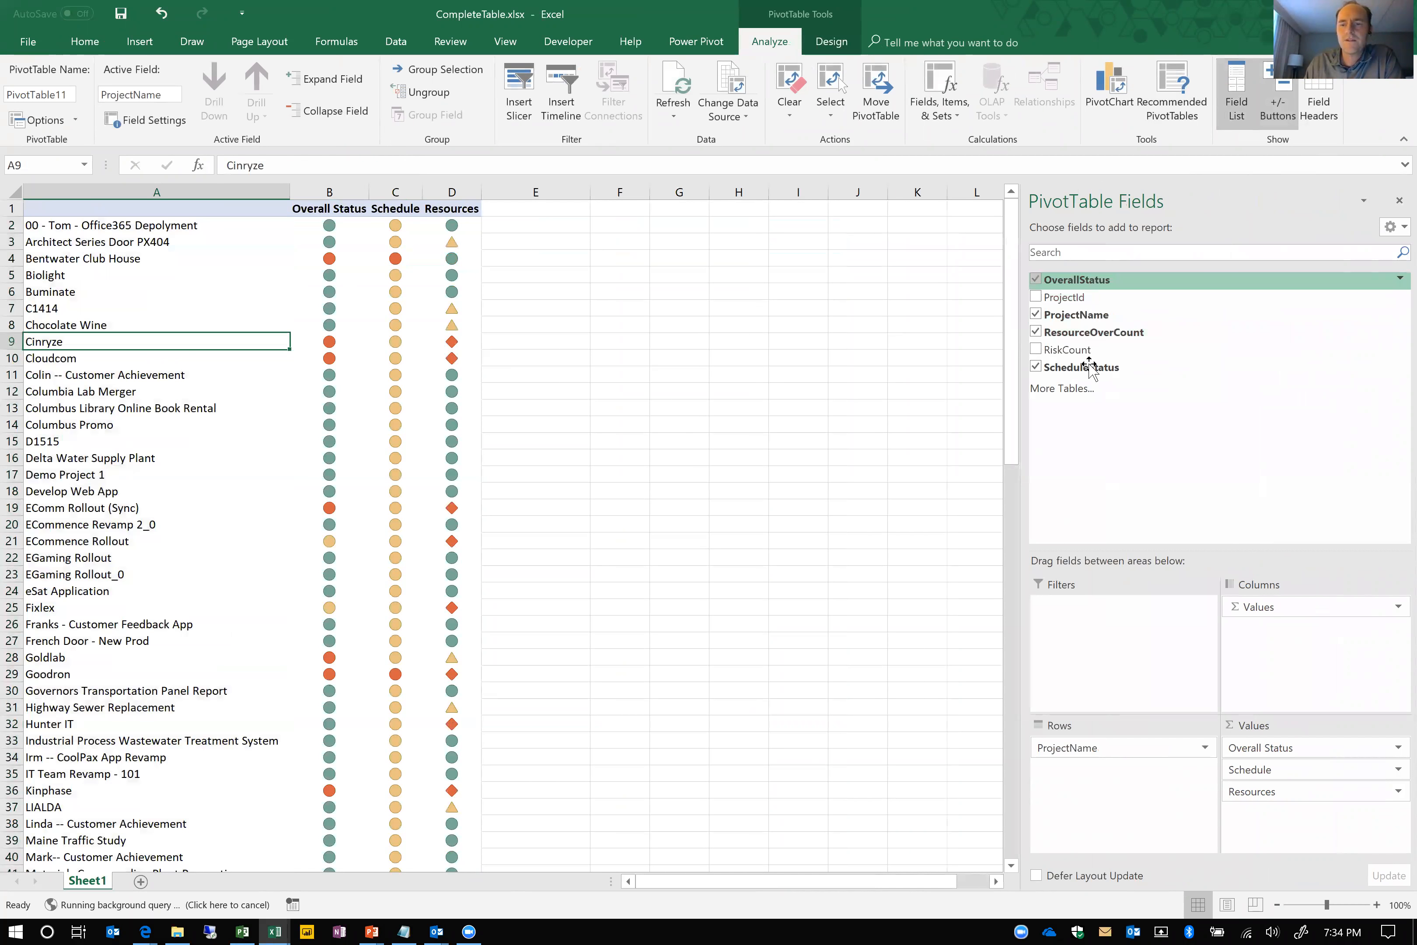
click(1036, 351)
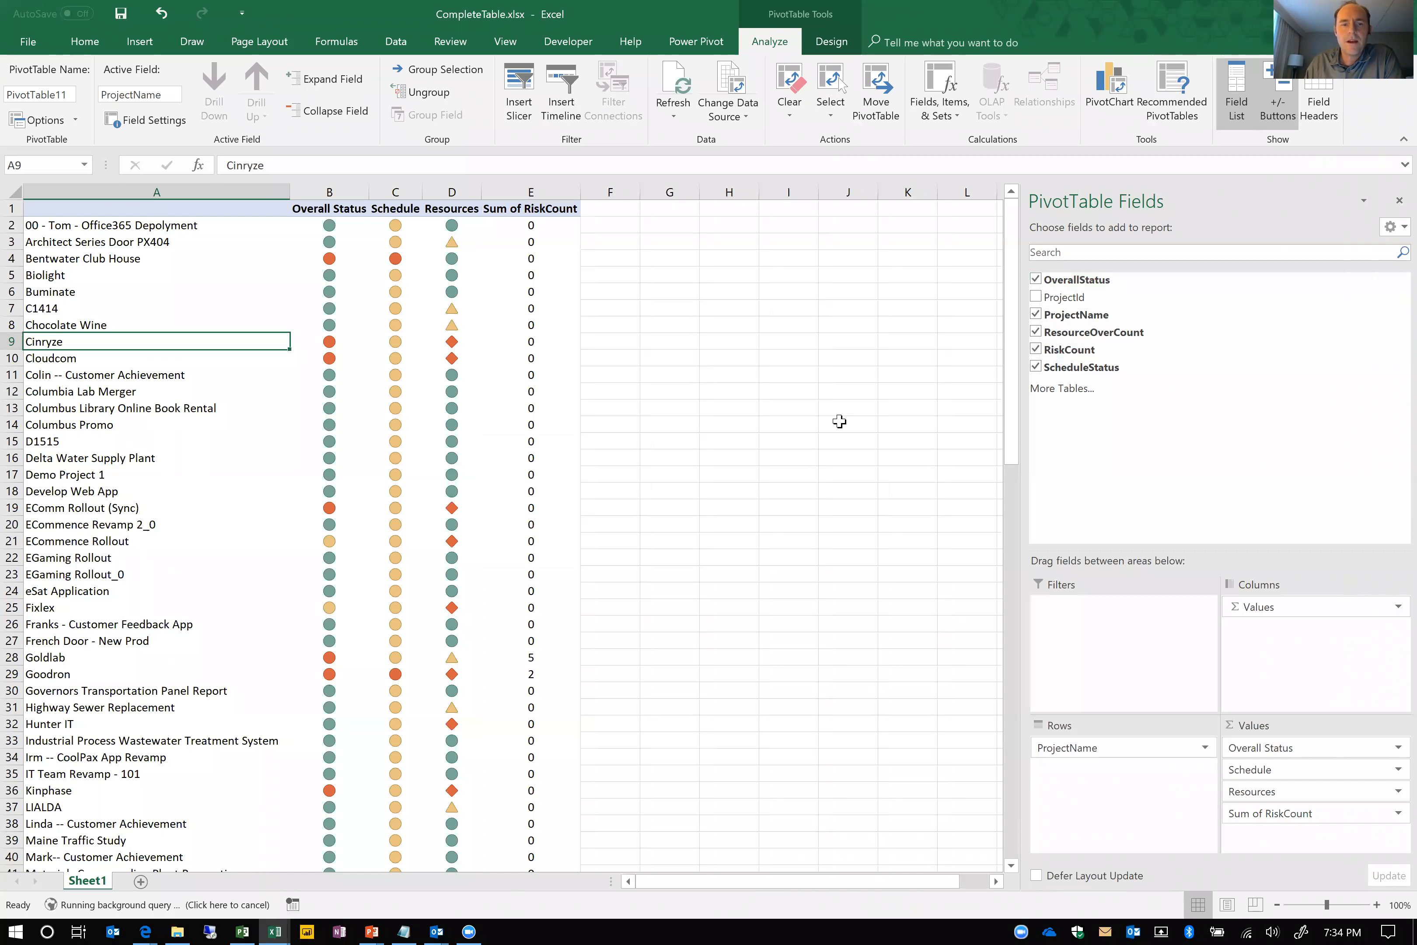
Apply a coloured-circle icon set to the first Sum of RiskCount value and open that cell's context options
click(85, 41)
click(536, 226)
right_click(552, 229)
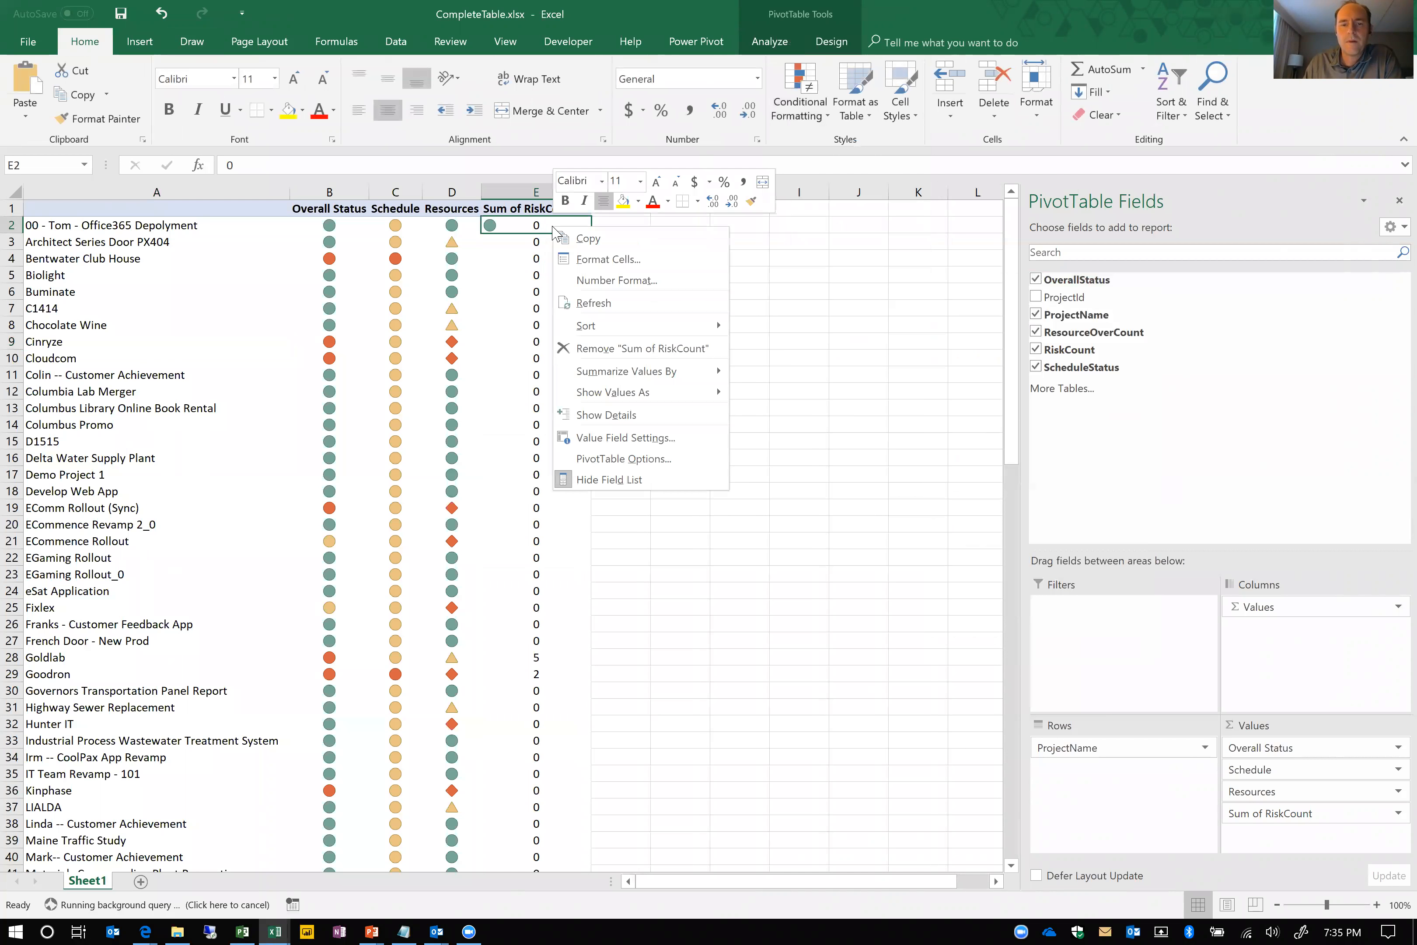
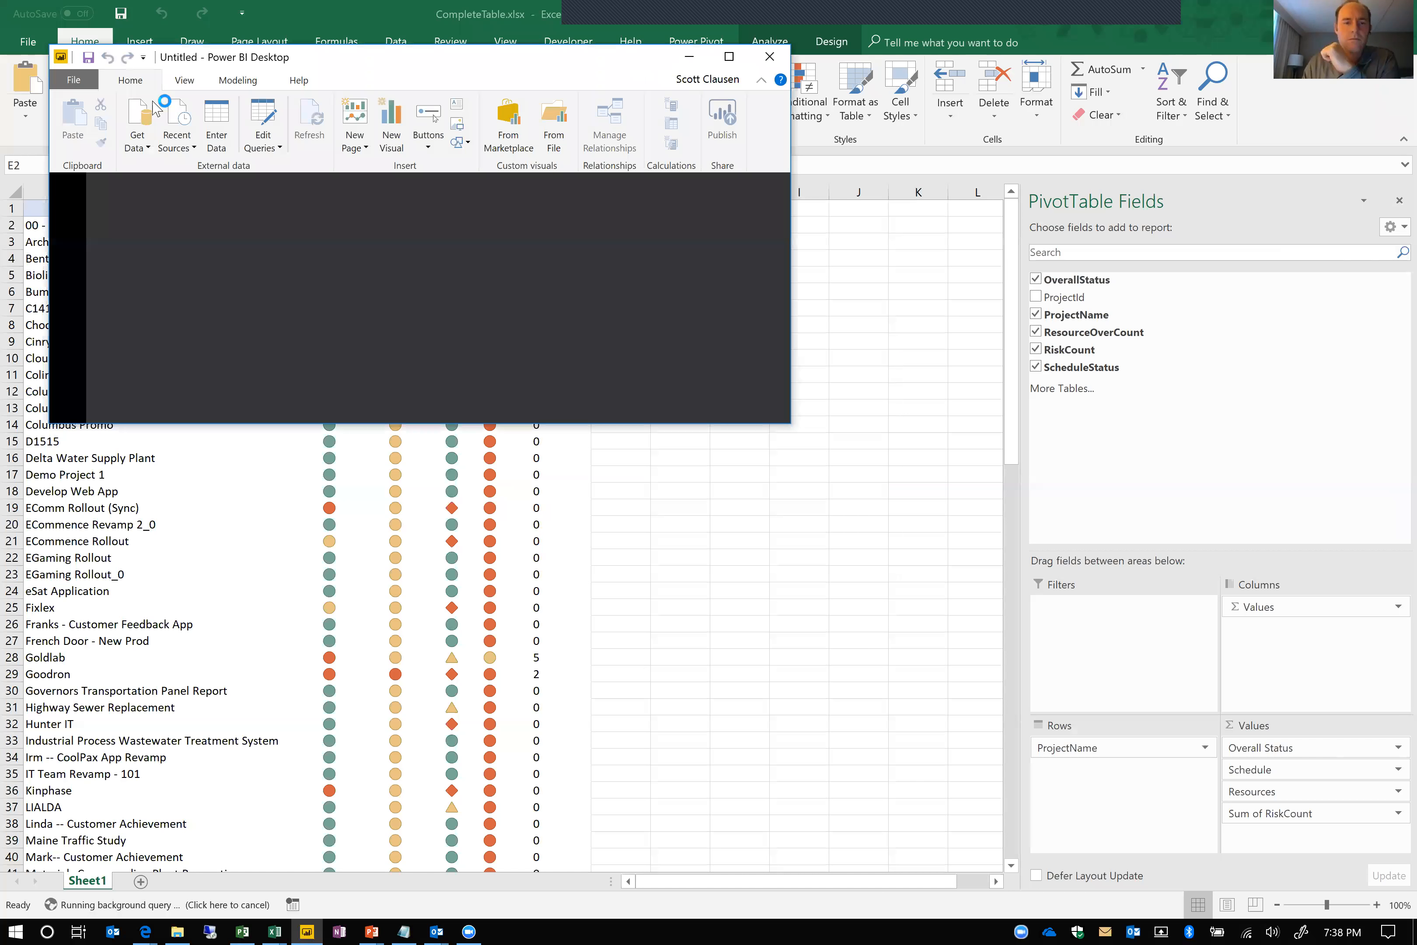
Maximize the Power BI Desktop window and open the Microsoft Project Online Power BI Content Pack template from the ExcelSamples folder
double_click(290, 55)
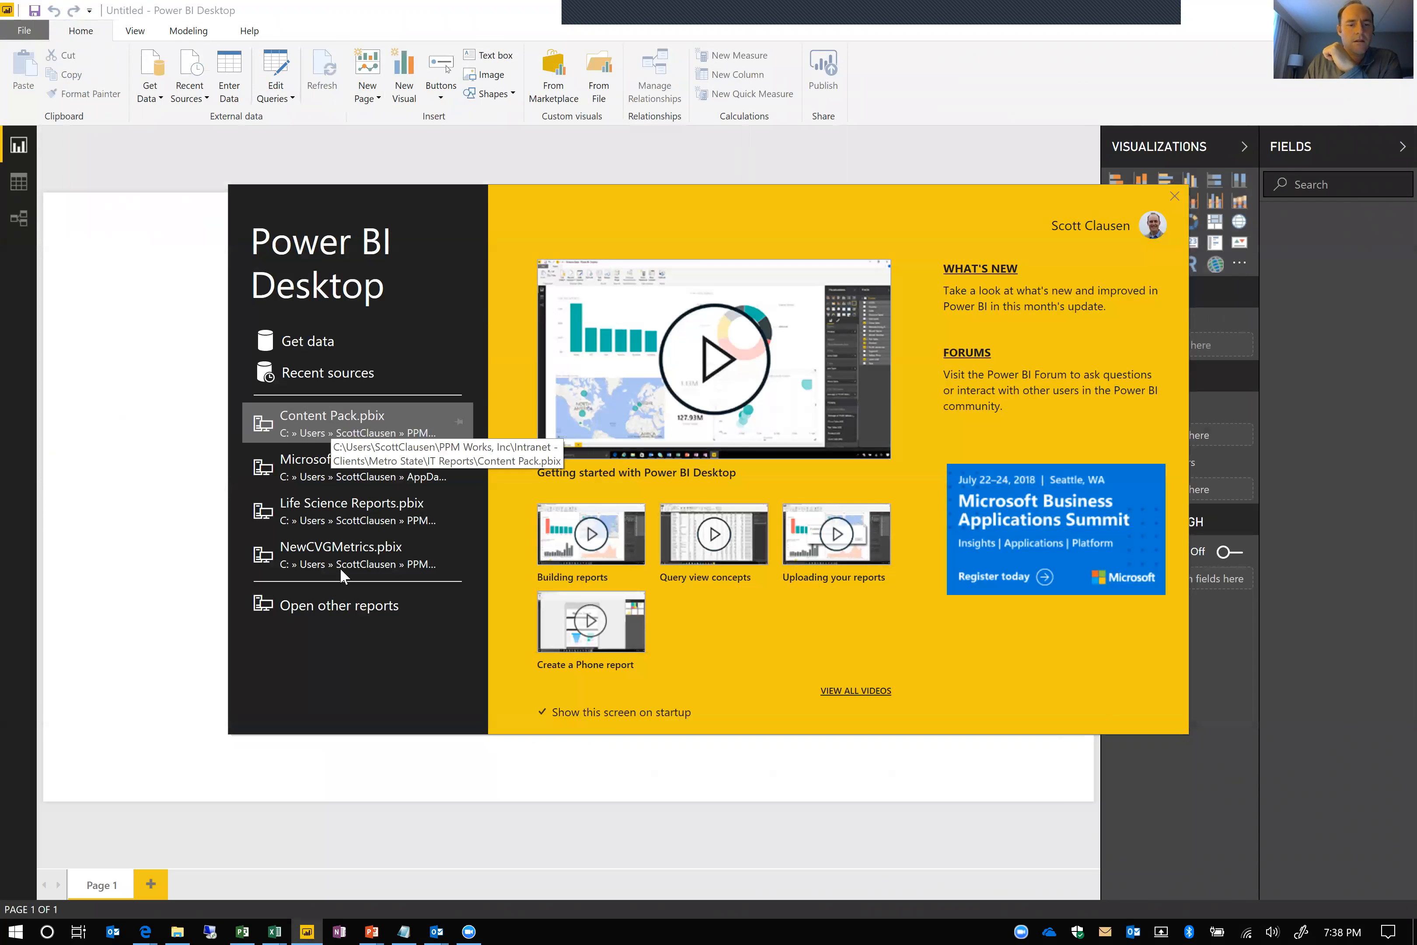
click(339, 605)
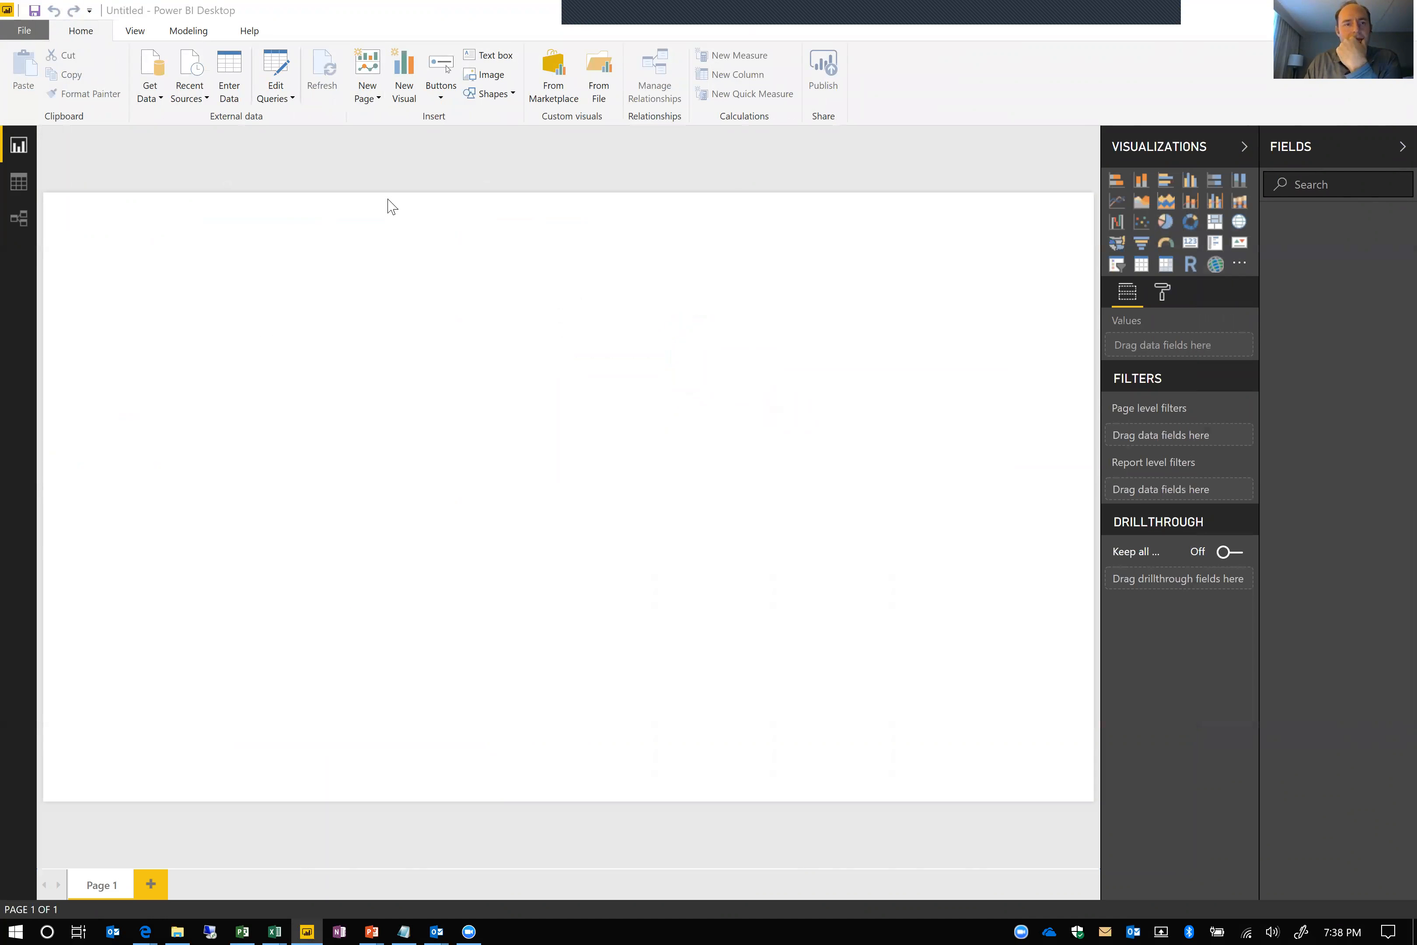
click(738, 420)
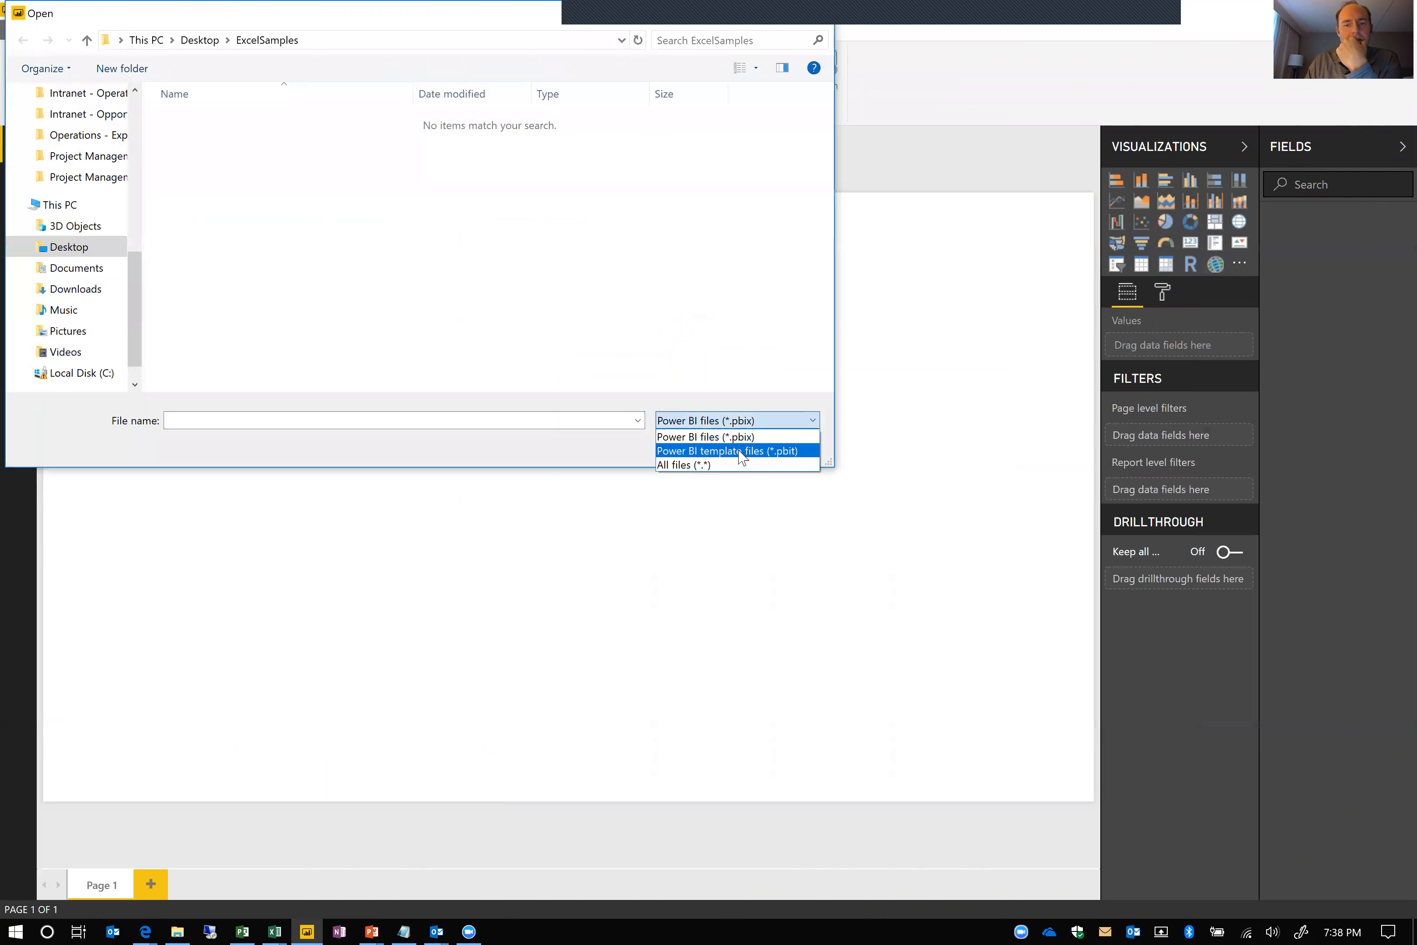
click(724, 465)
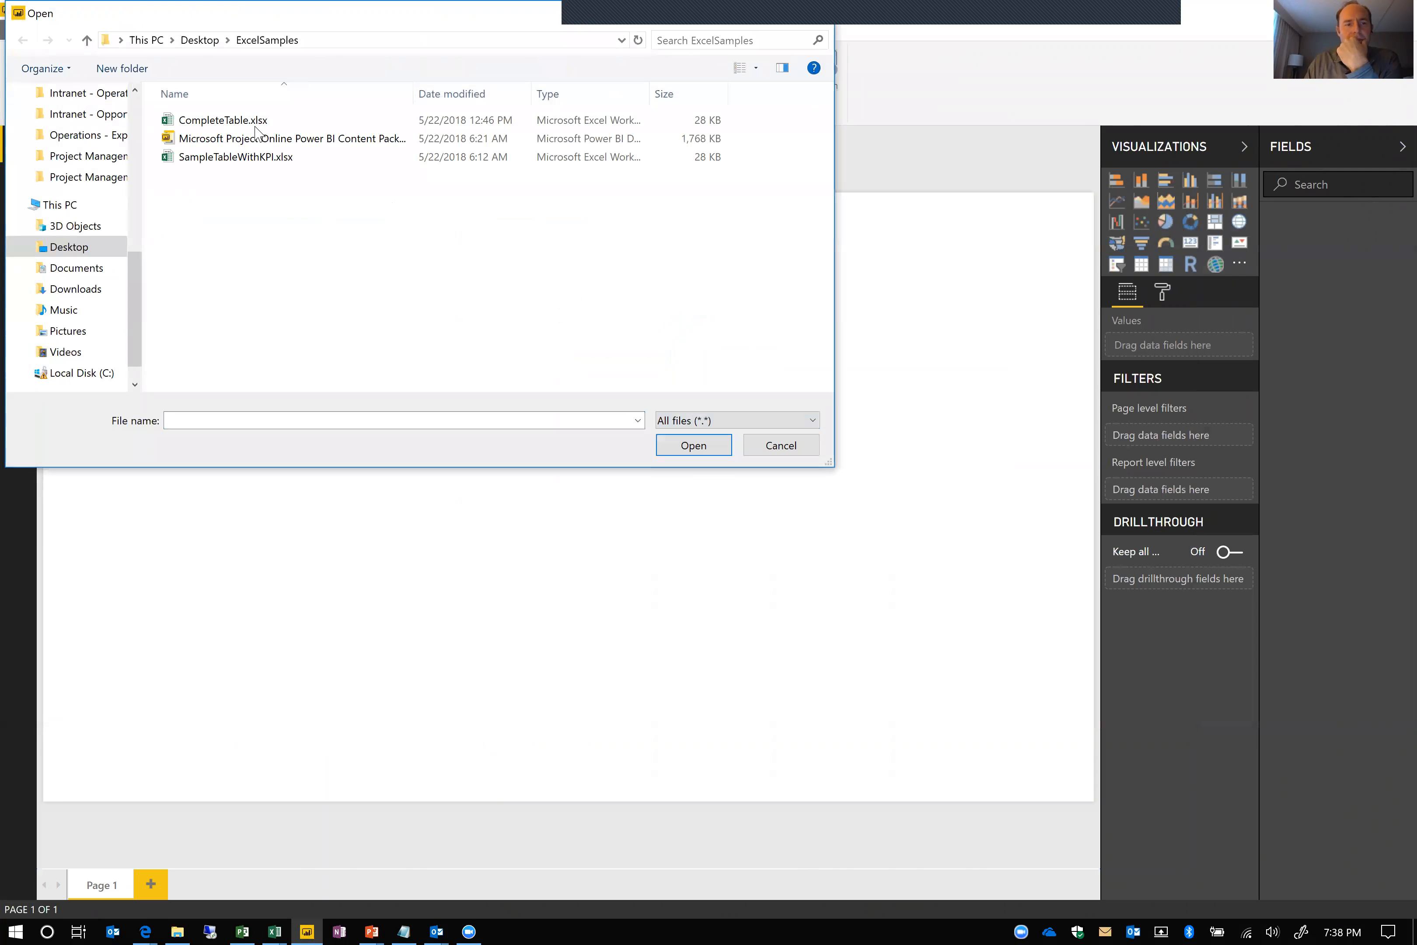
click(251, 121)
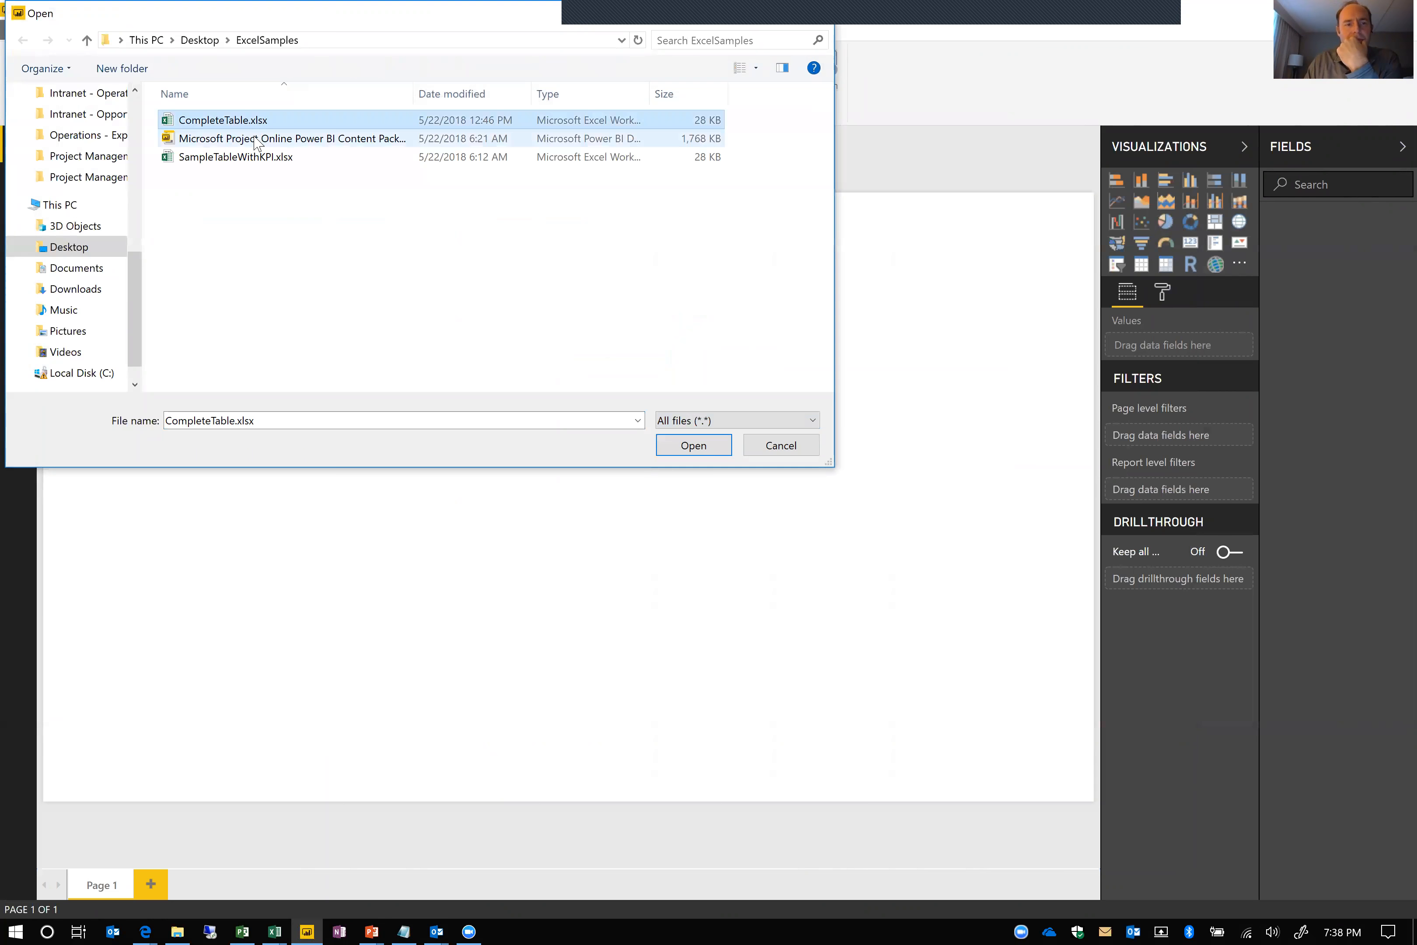
click(708, 436)
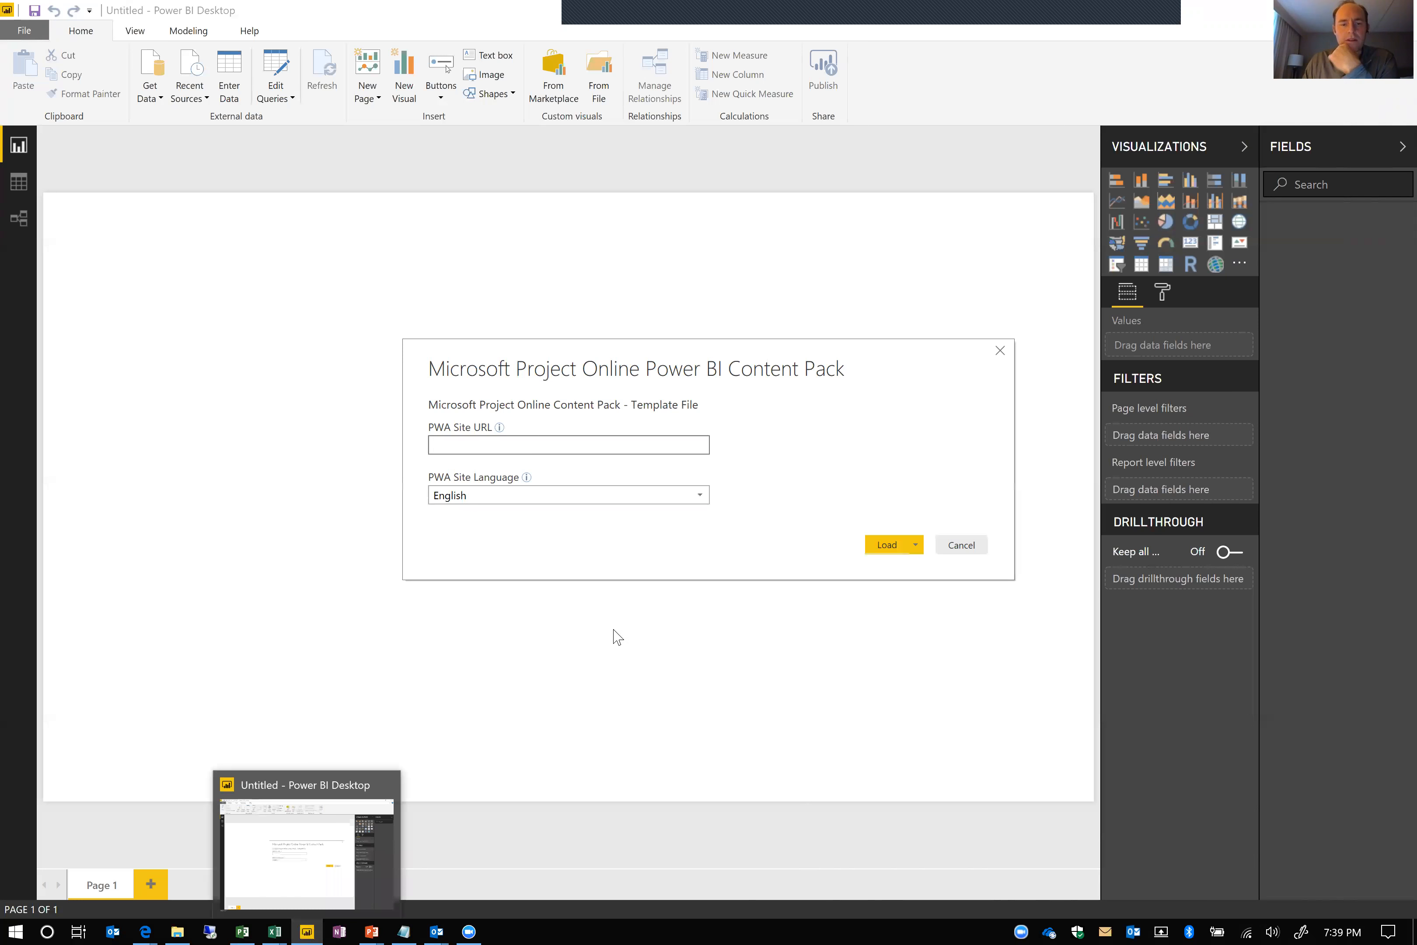
key(ctrl+v)
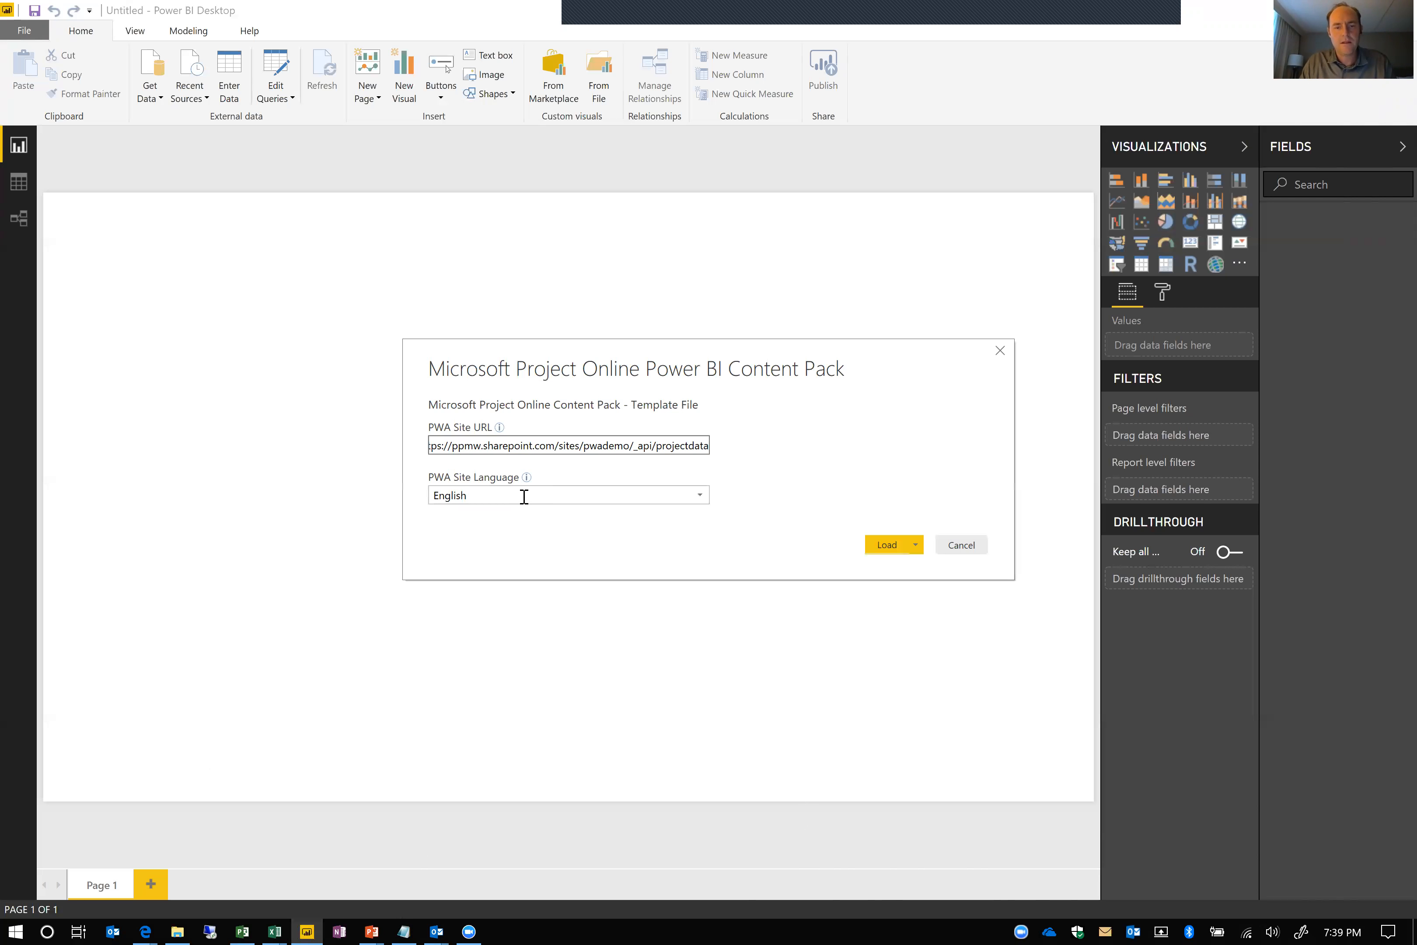
key(BackSpace)
key(BackSpace)
key(BackSpace)
key(BackSpace)
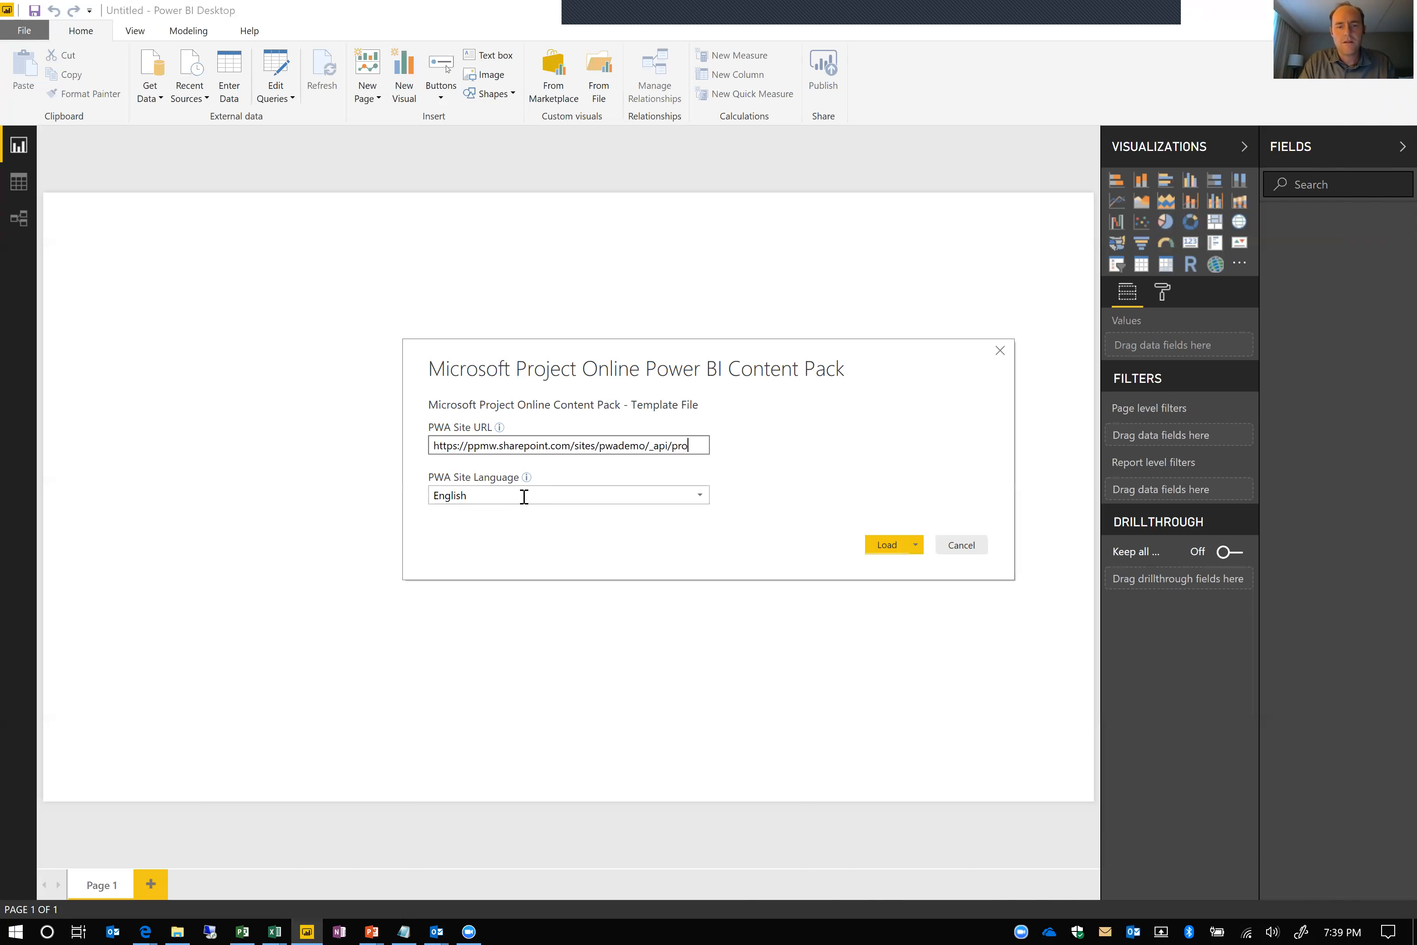
key(BackSpace)
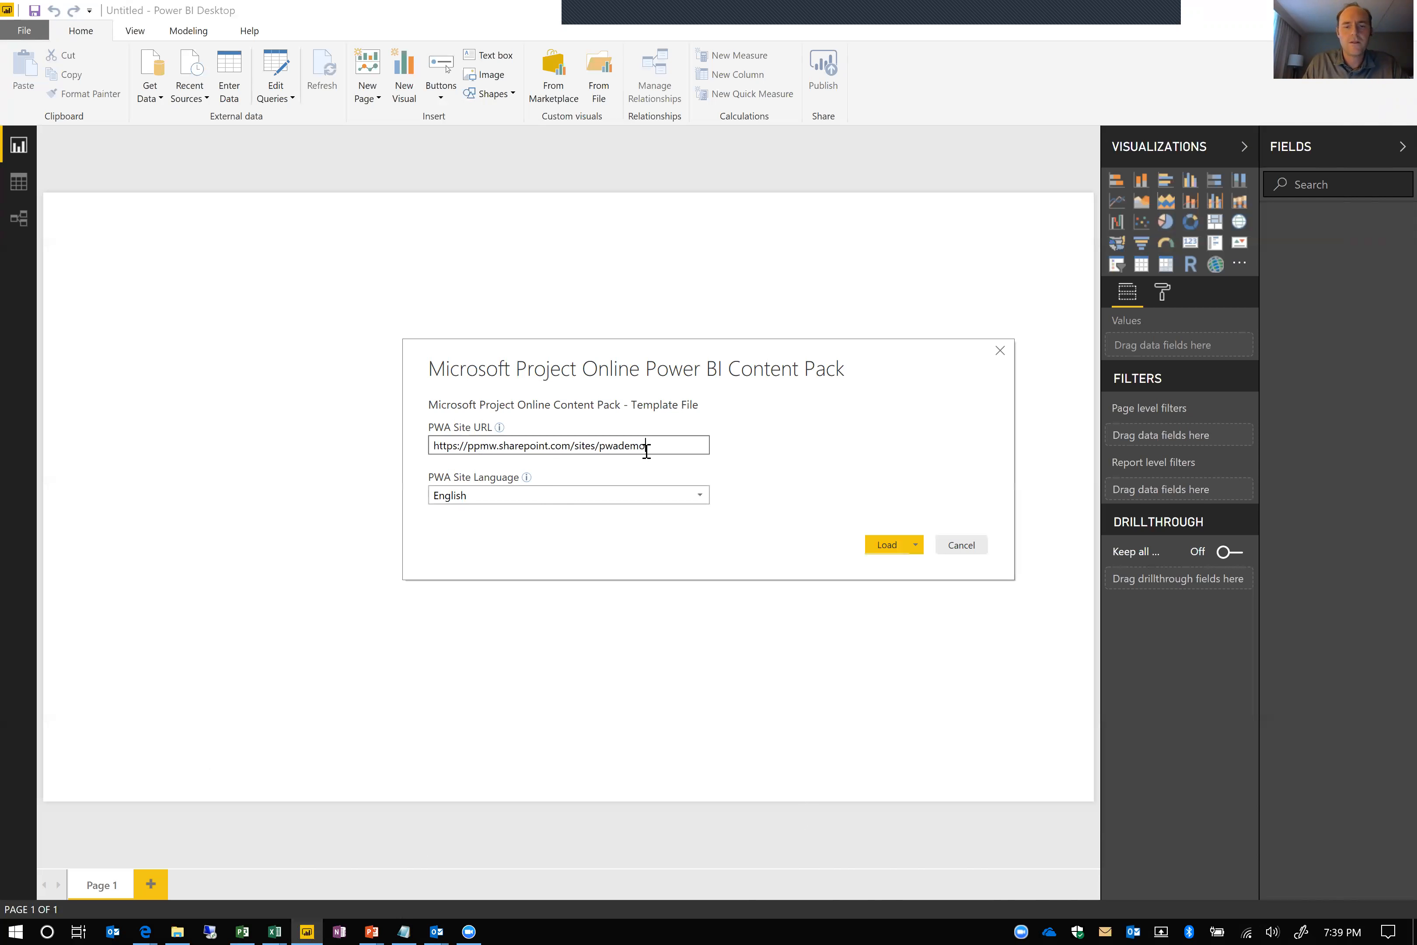
click(894, 548)
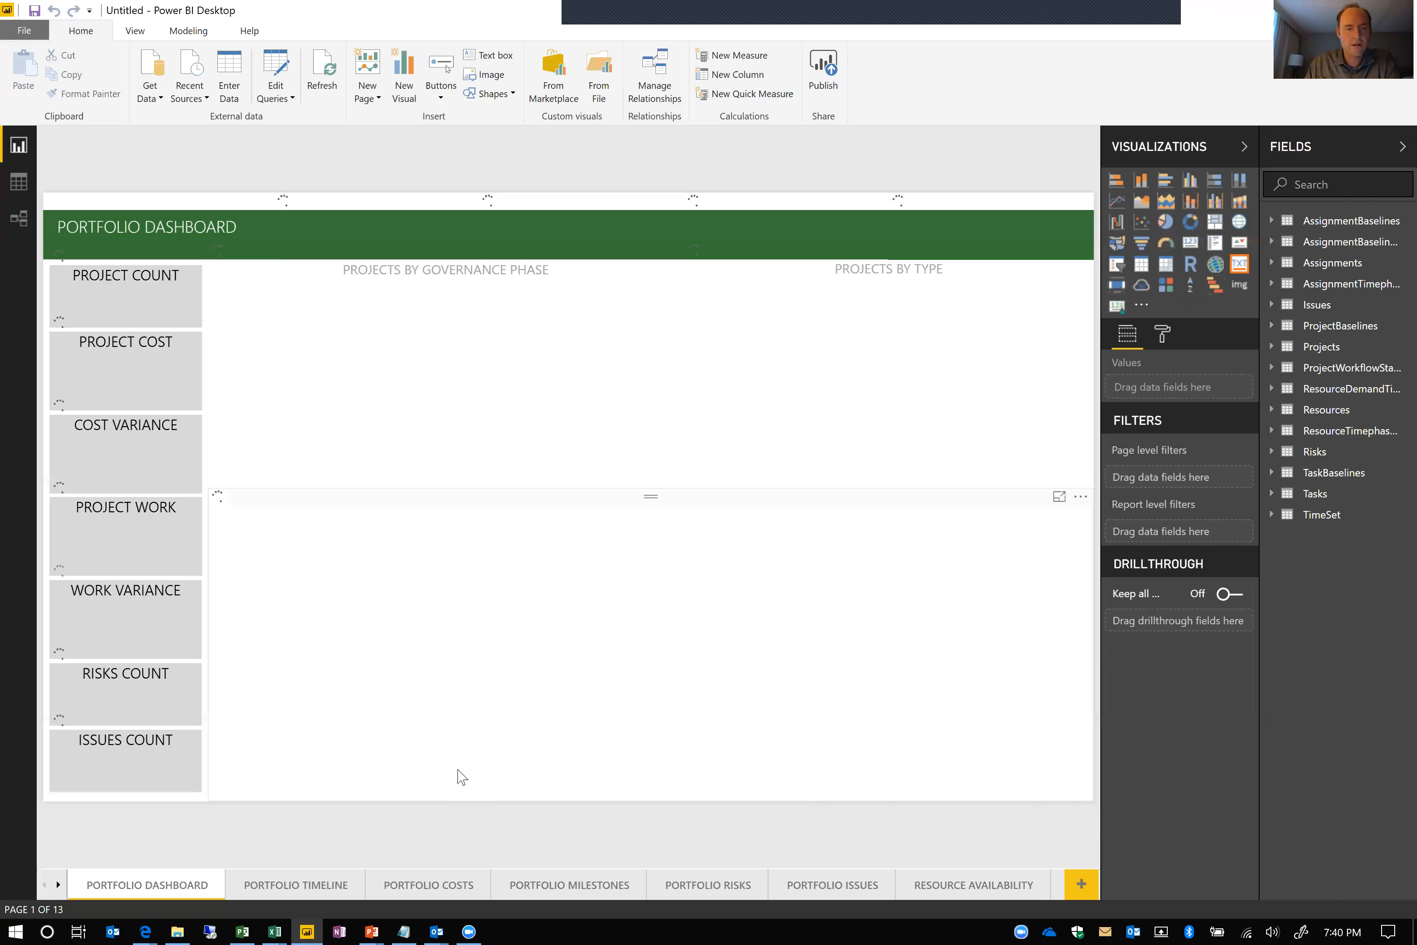
View the Portfolio Timeline page, return to the Portfolio Dashboard, and sort its project table by Cost Health in ascending order
click(277, 887)
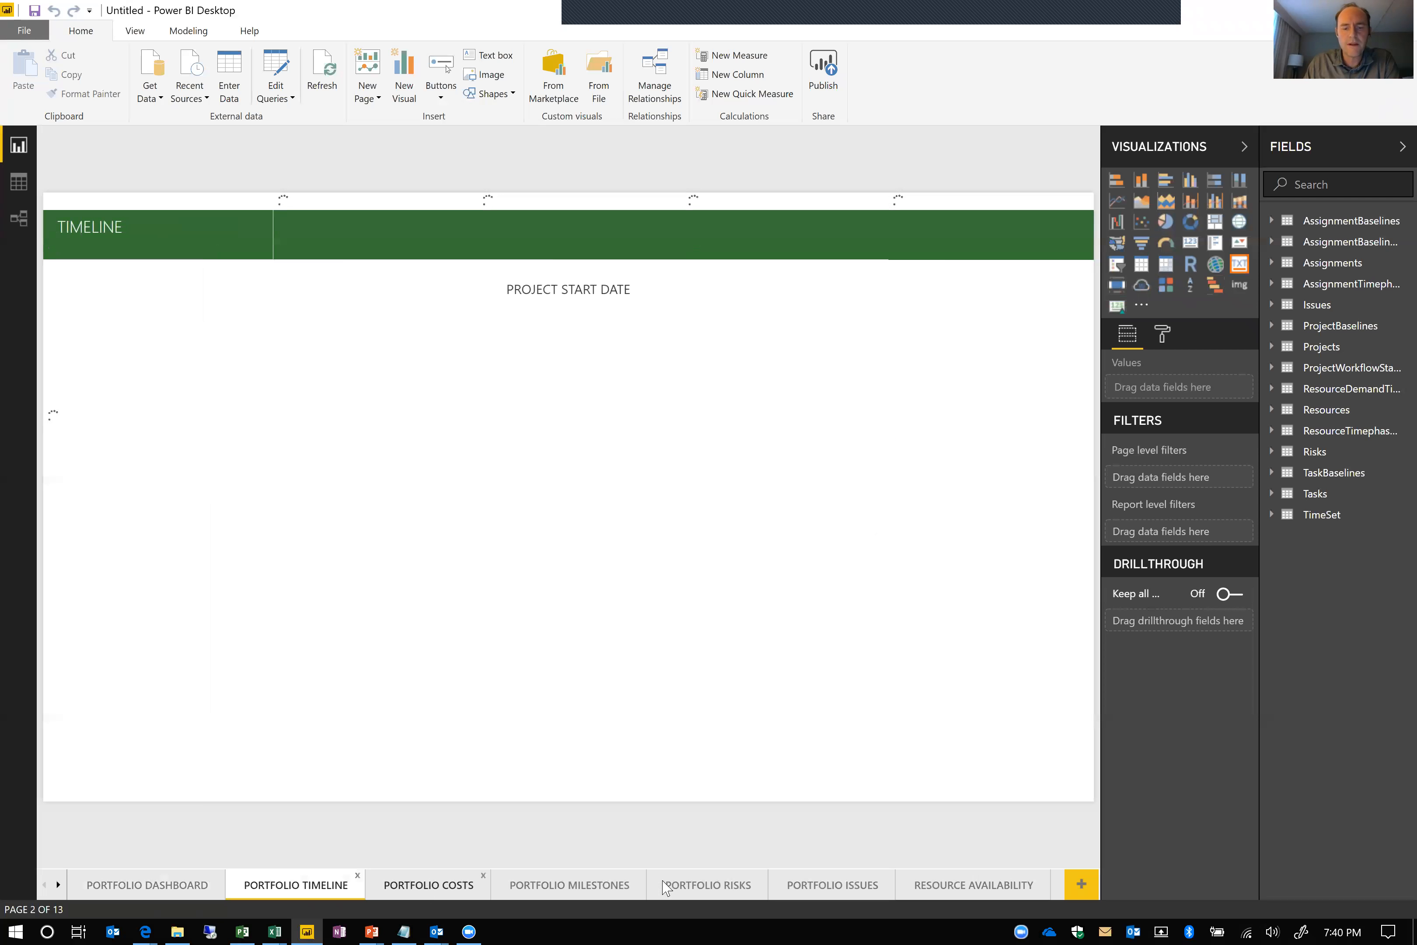
click(155, 885)
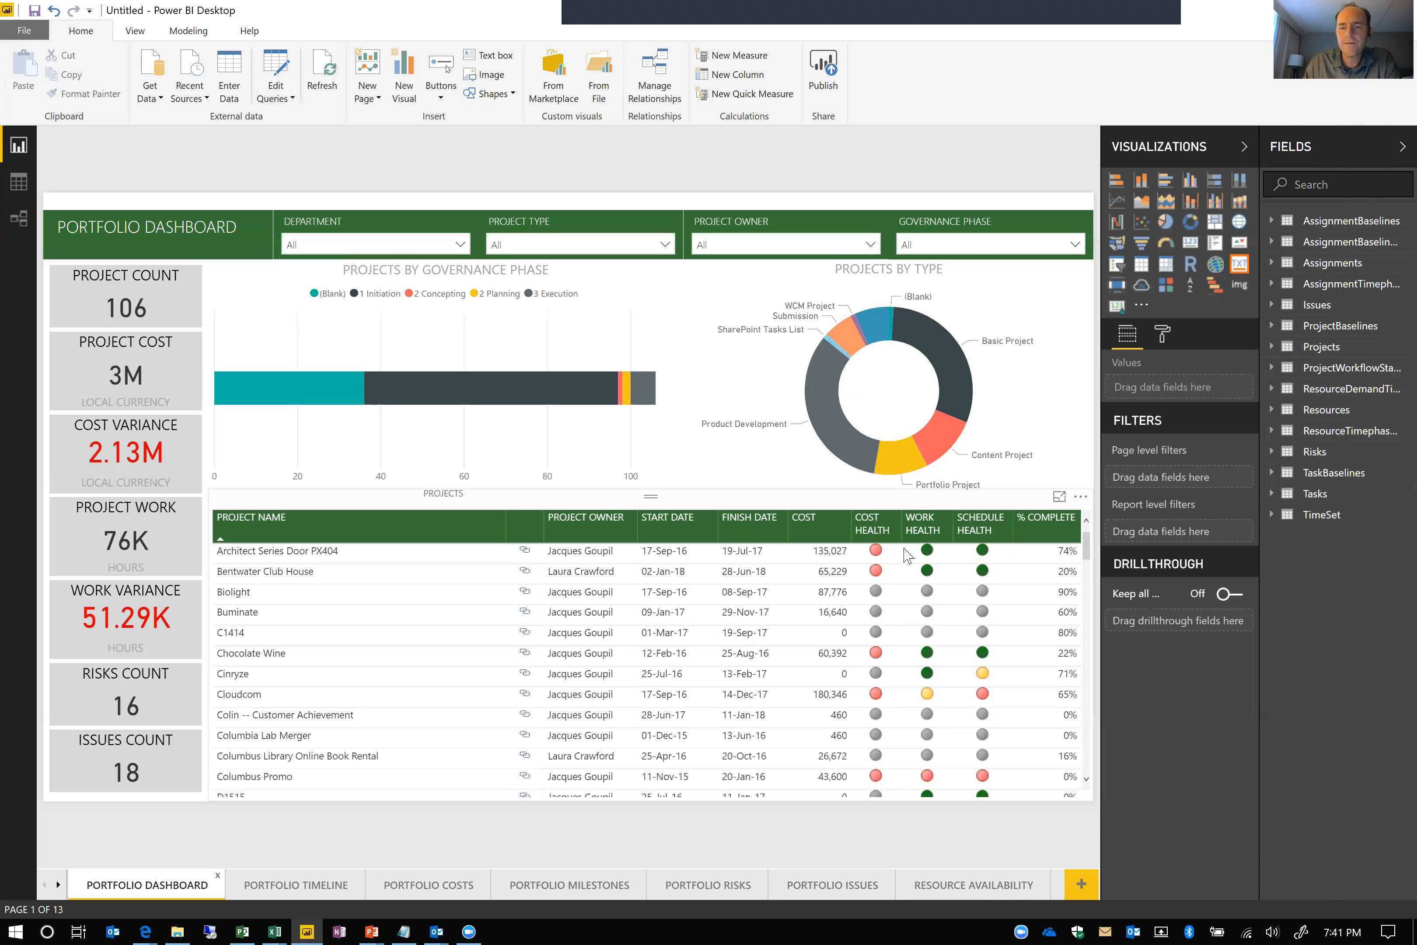
click(892, 522)
click(892, 523)
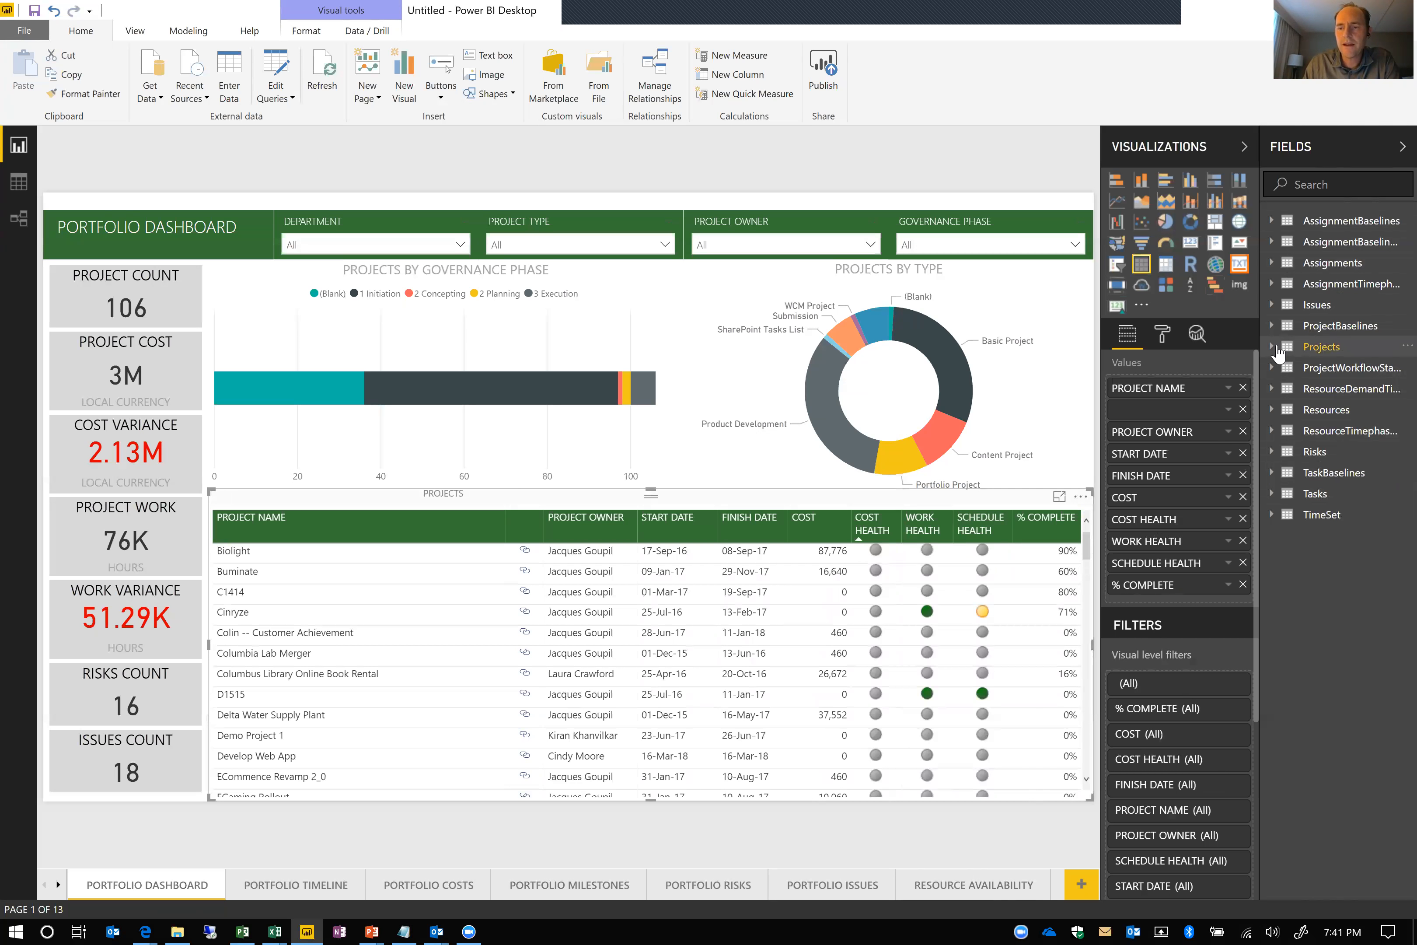
Expand the Projects table's fields and show its data around the cost and schedule health columns
click(1273, 347)
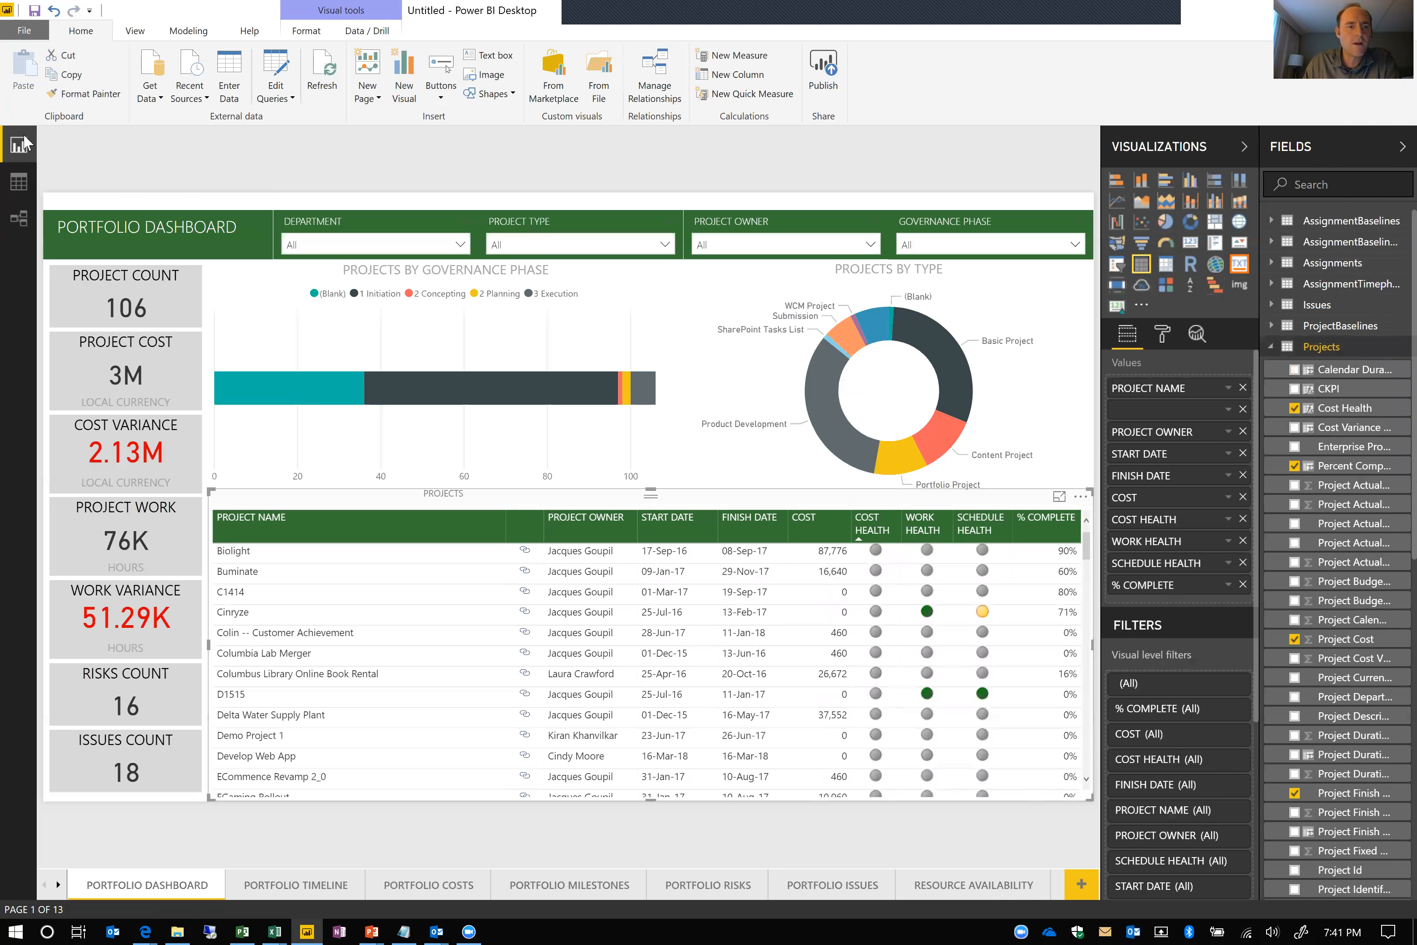
click(19, 181)
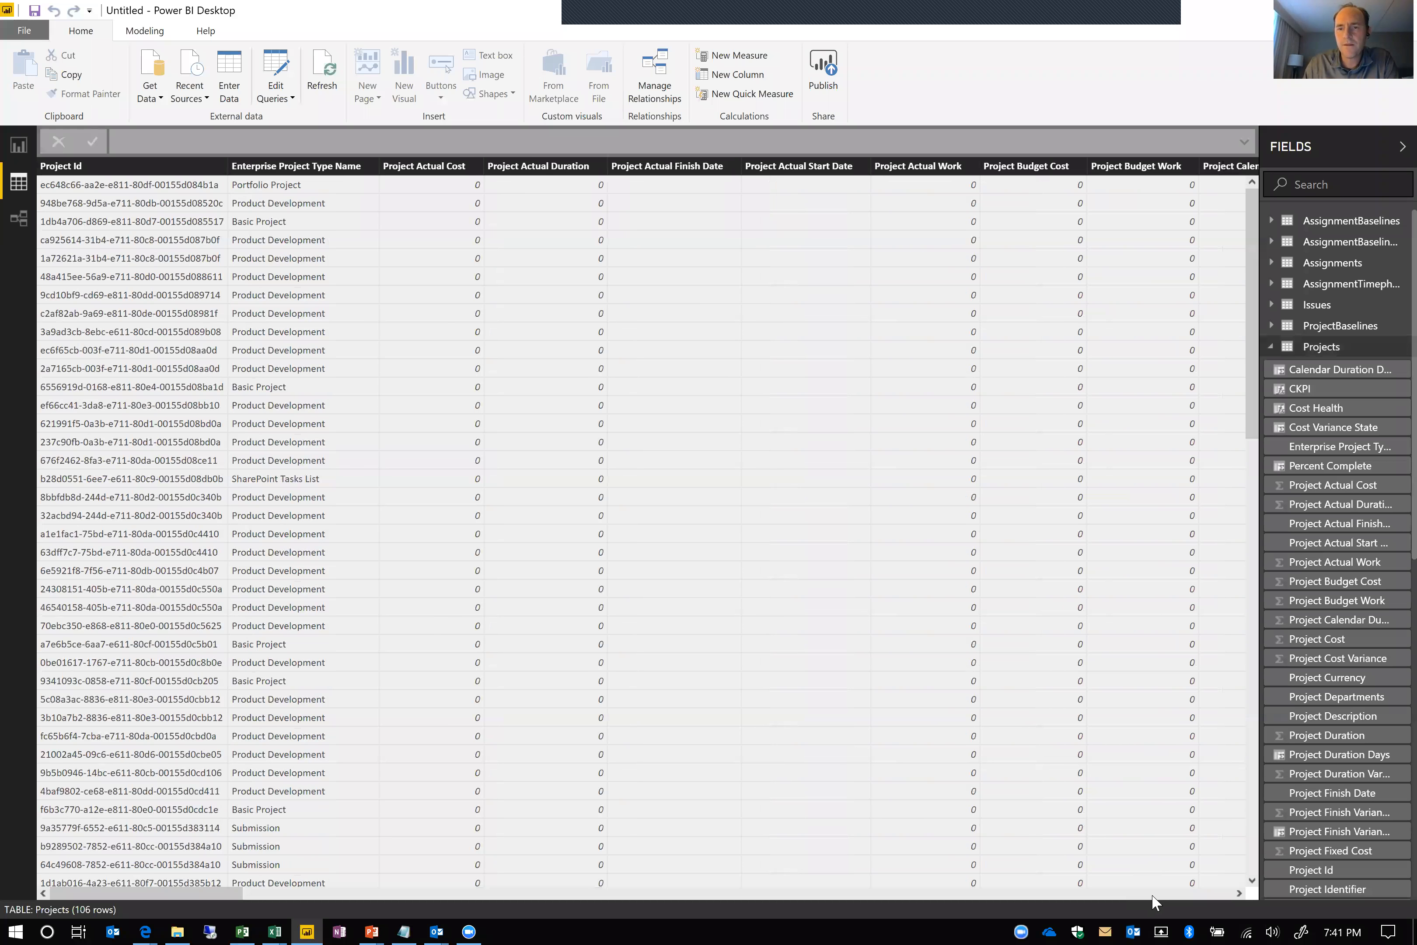
click(1152, 894)
click(1152, 894)
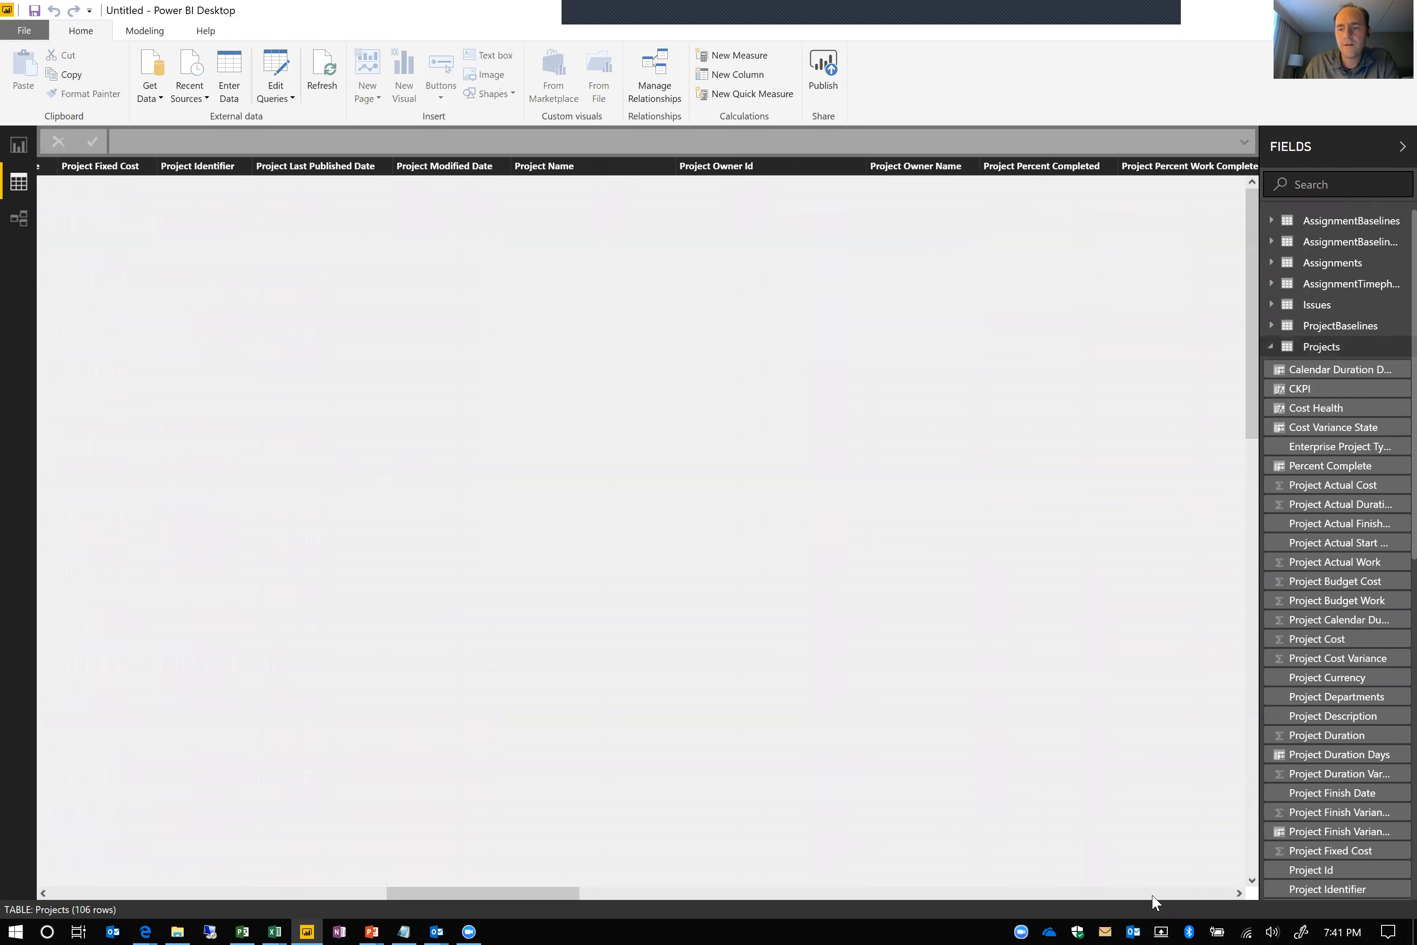
click(1153, 894)
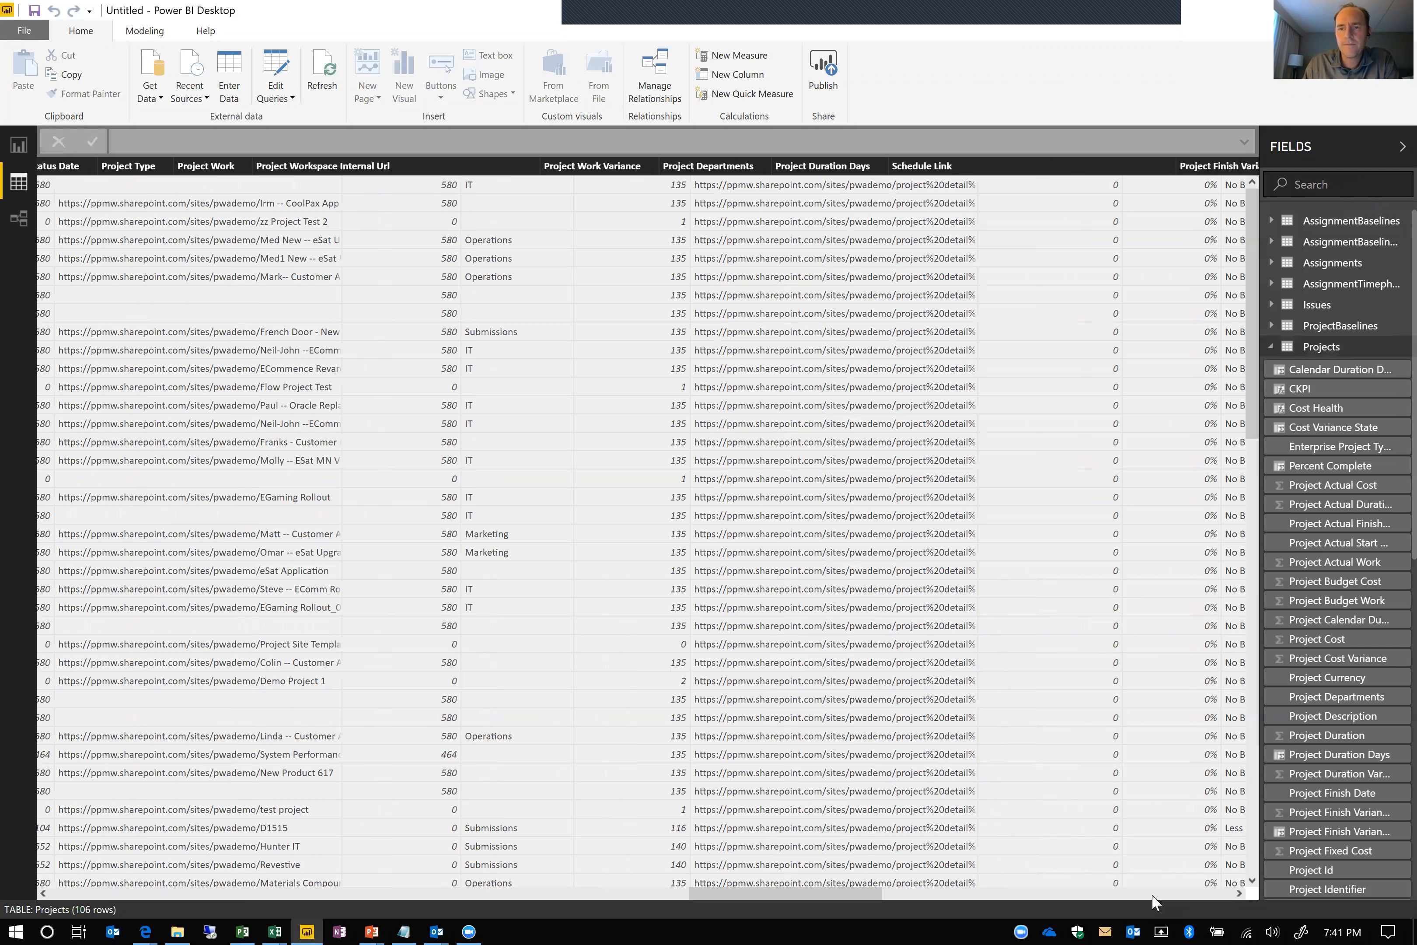
click(1069, 896)
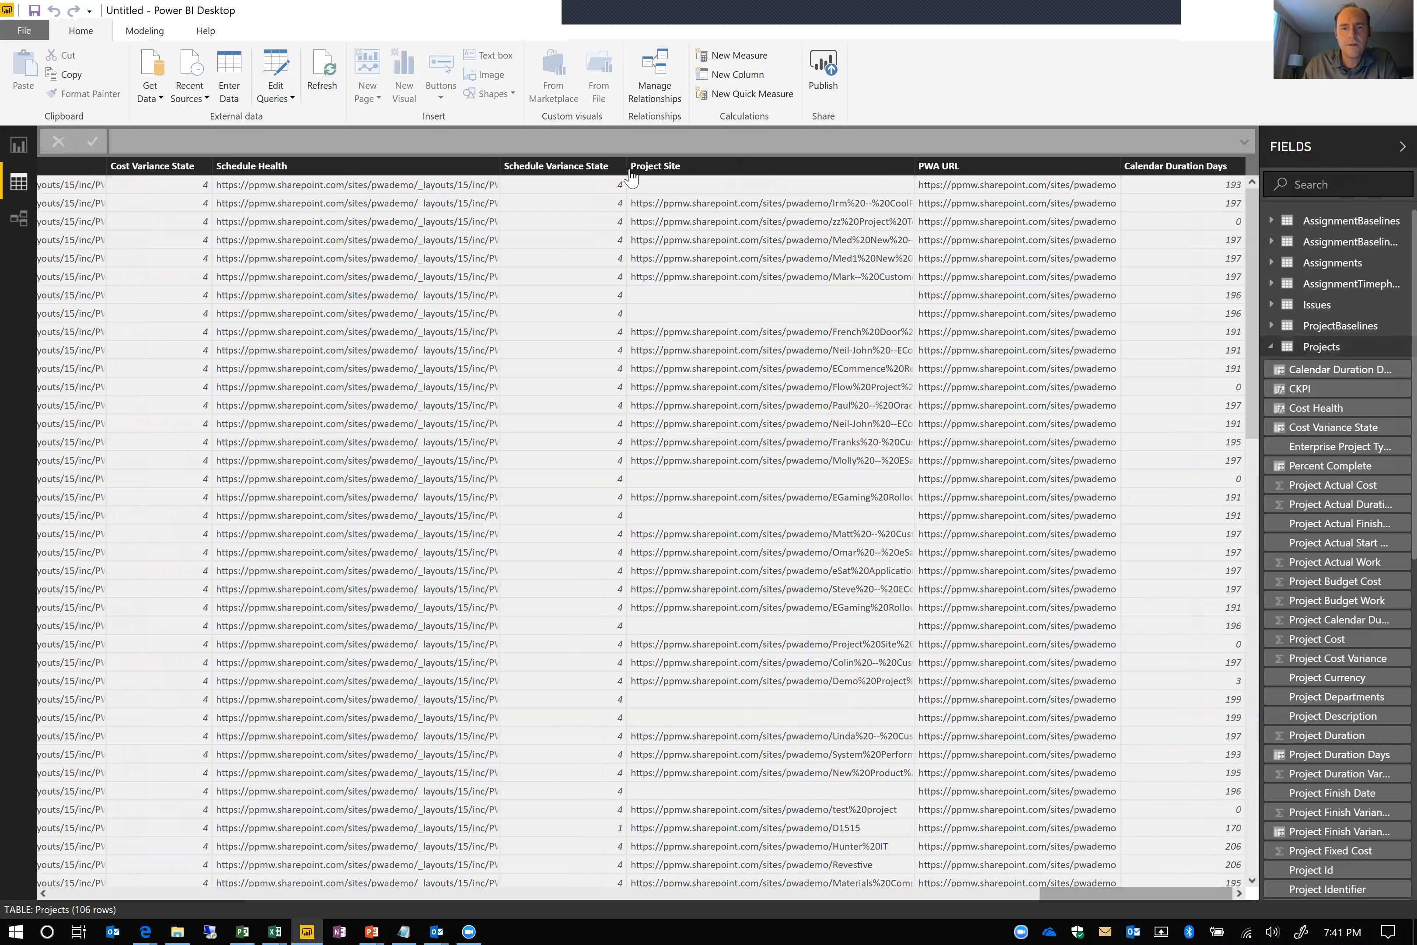
drag(623, 164, 956, 181)
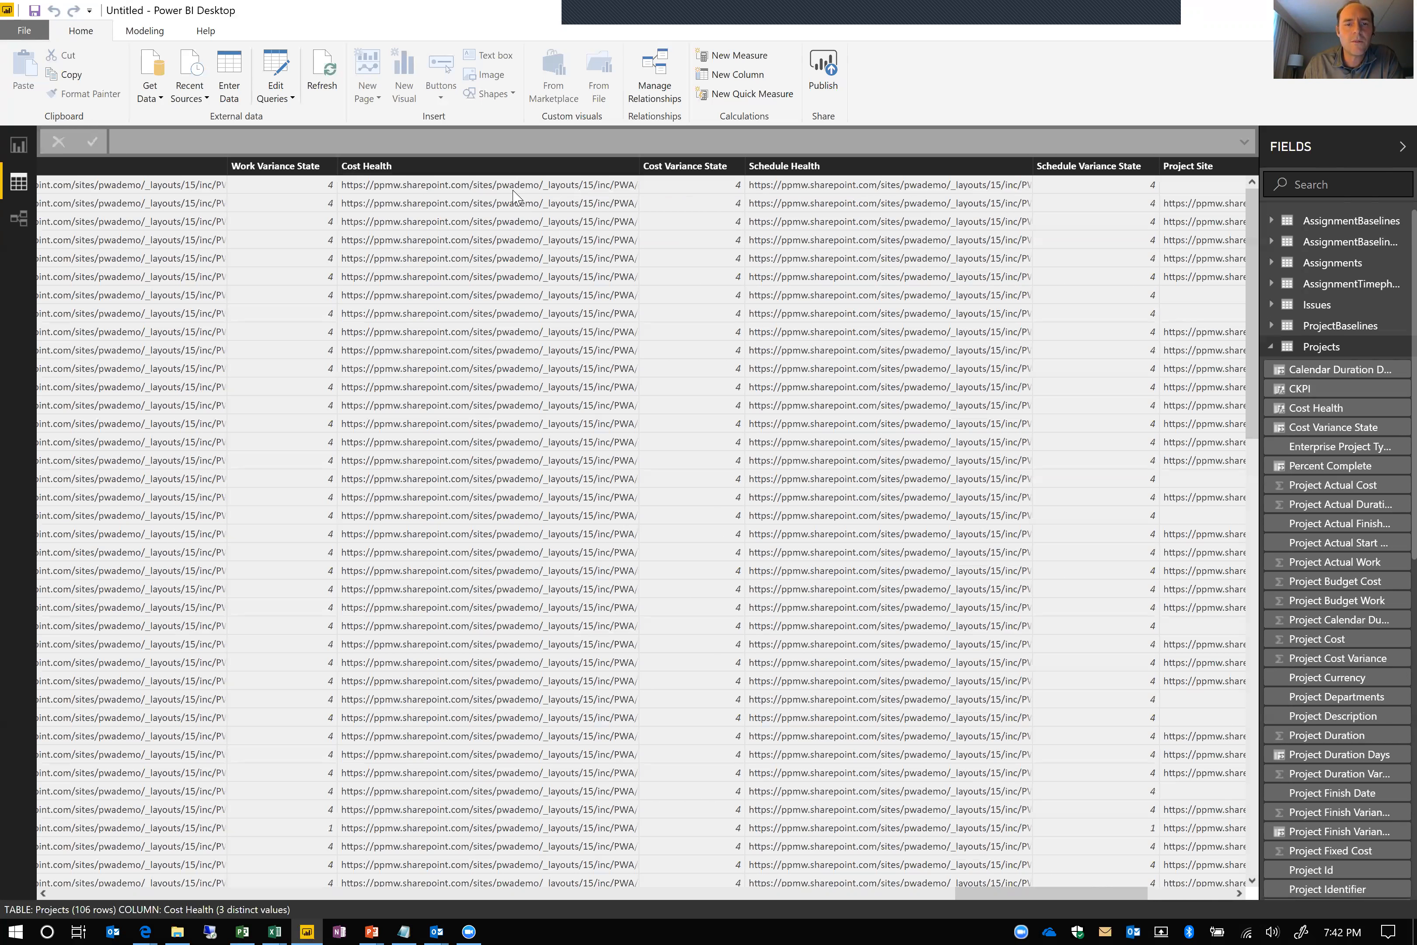
Examine the Cost Health column's formula, highlighting the image file names cf_6p.png and cf_1p.png
click(483, 169)
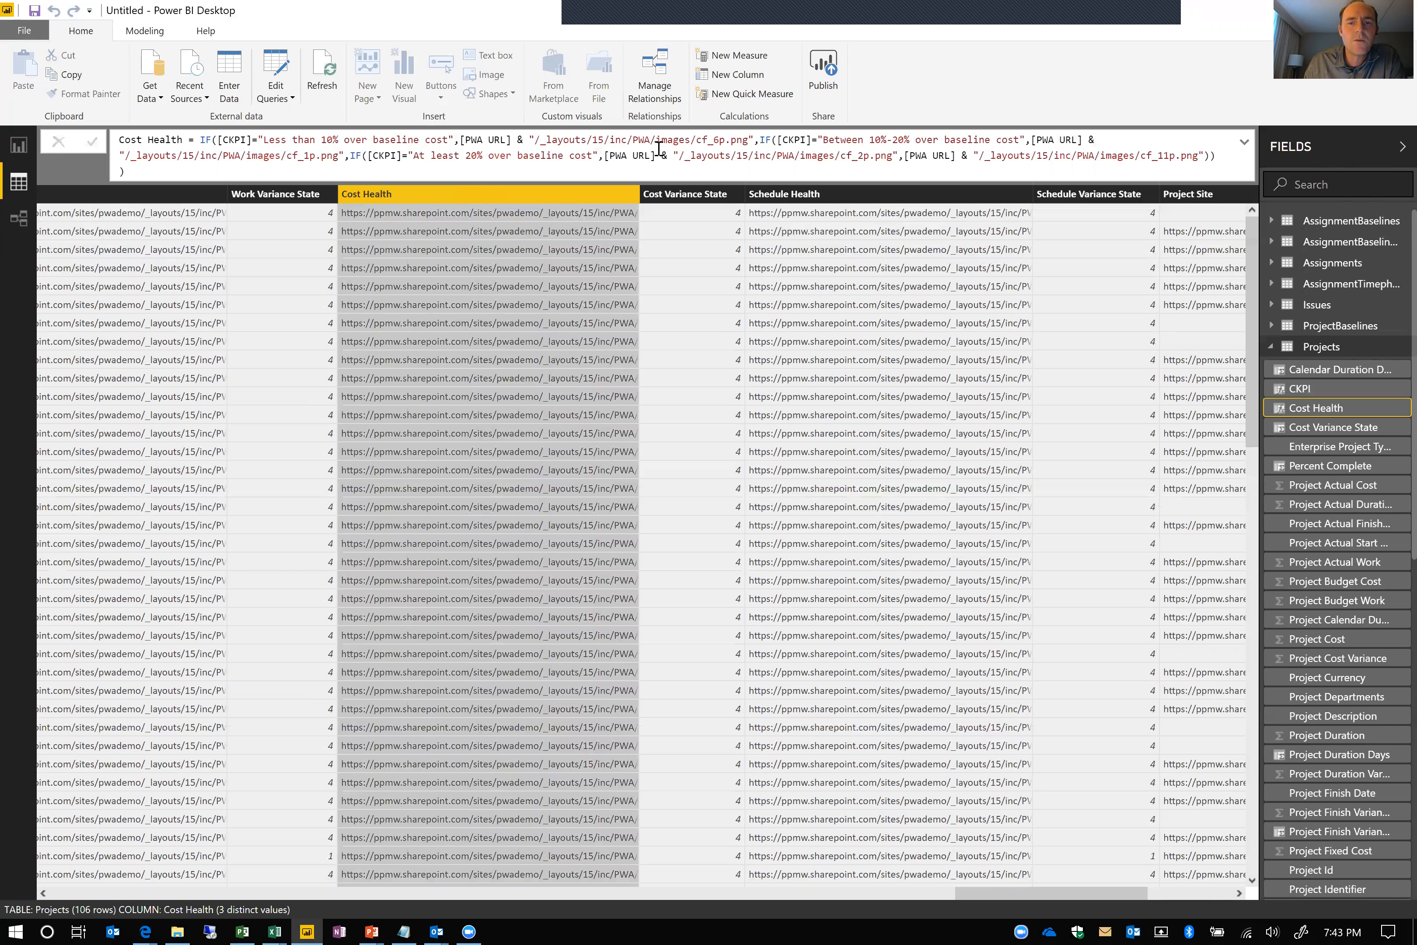
drag(750, 143, 697, 143)
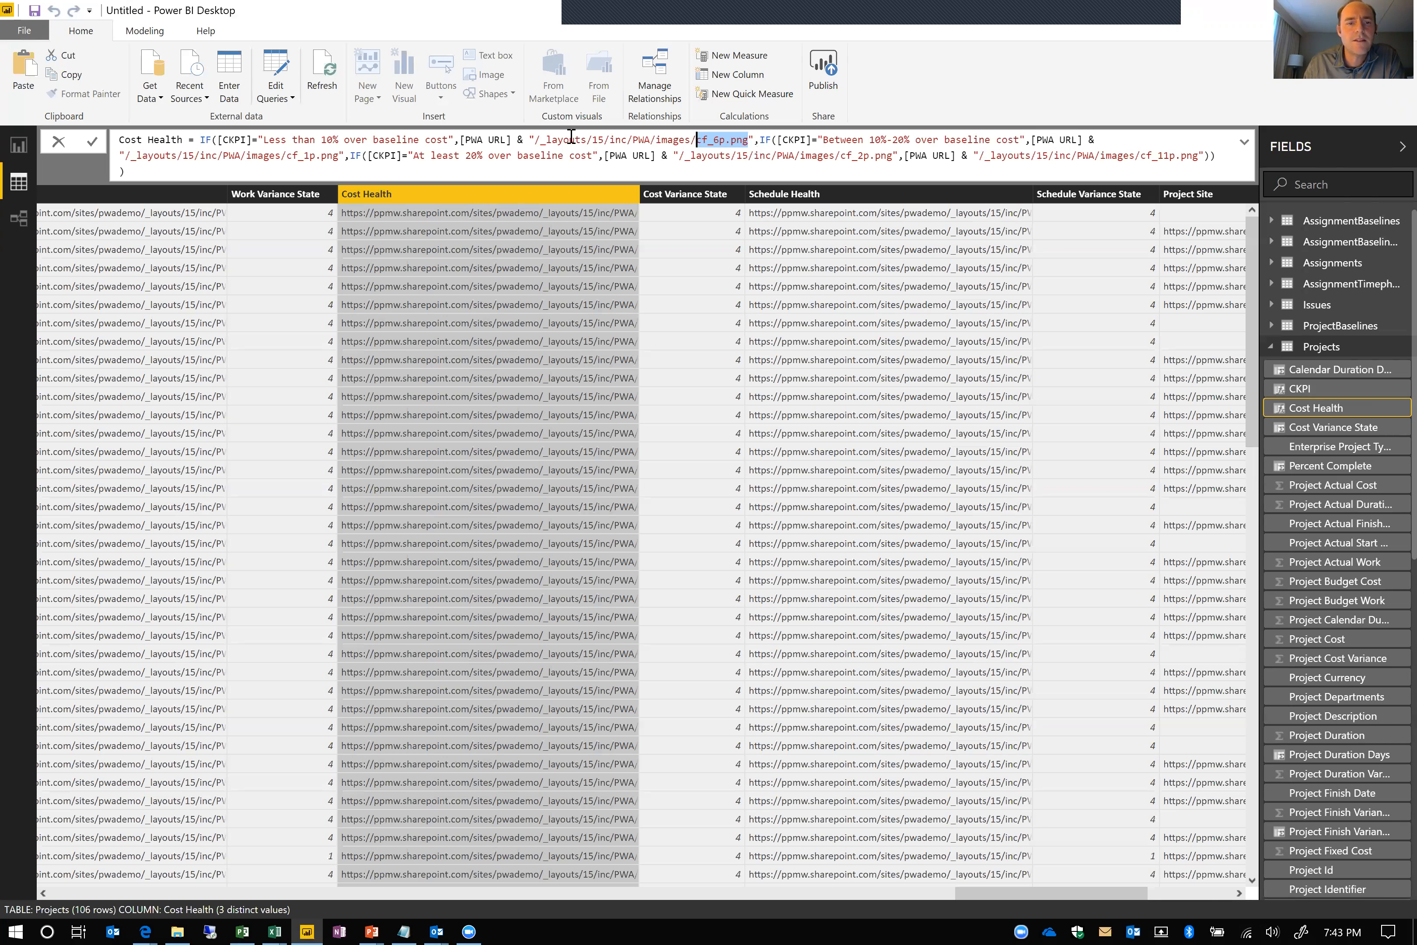
drag(339, 159, 287, 160)
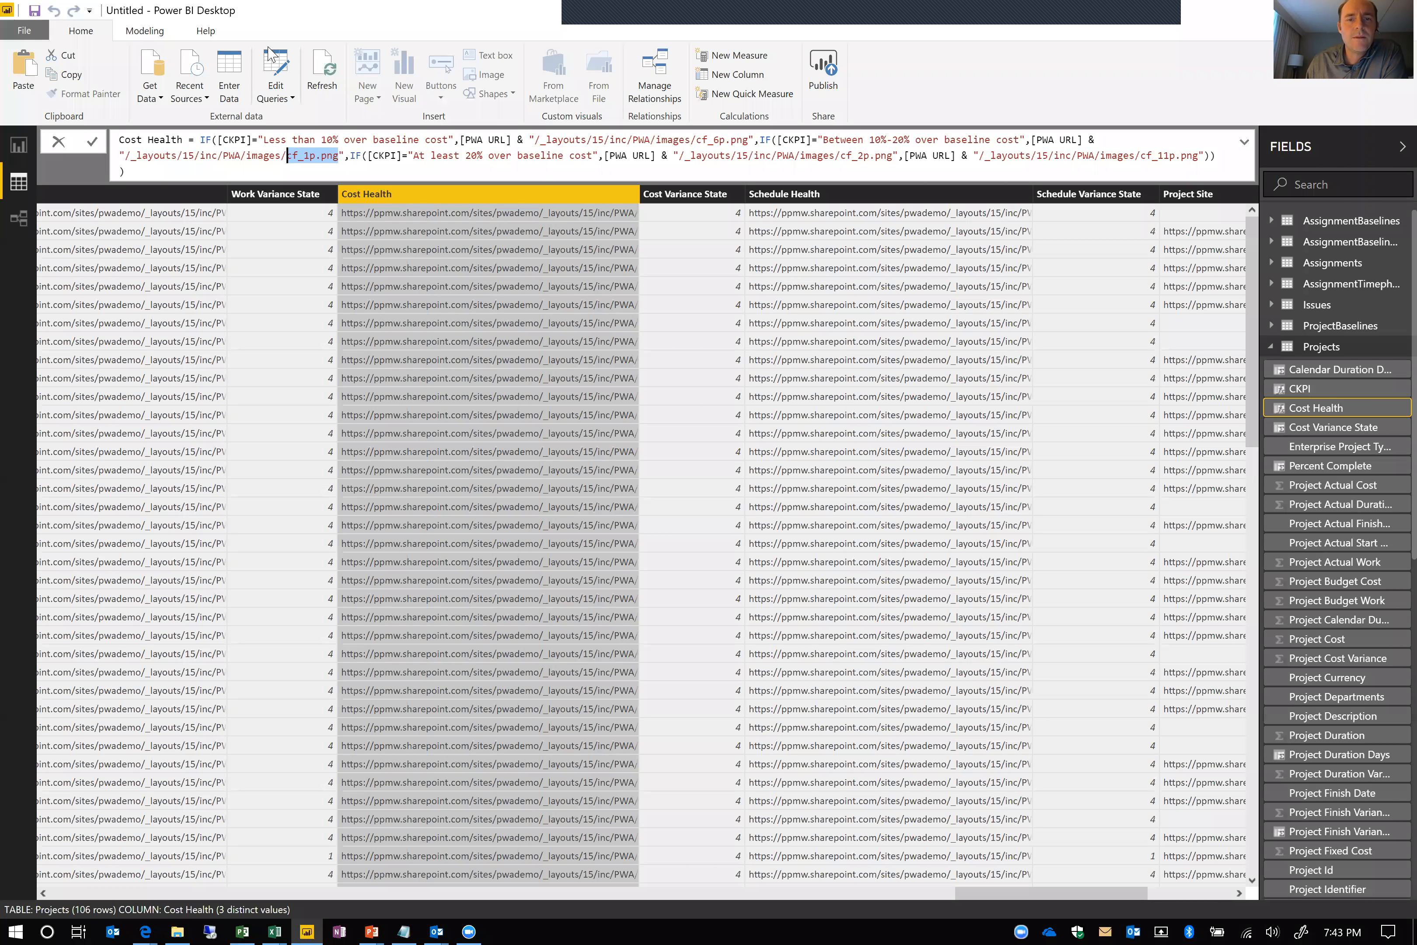
Set the Cost Health column's data category to Image URL
click(160, 31)
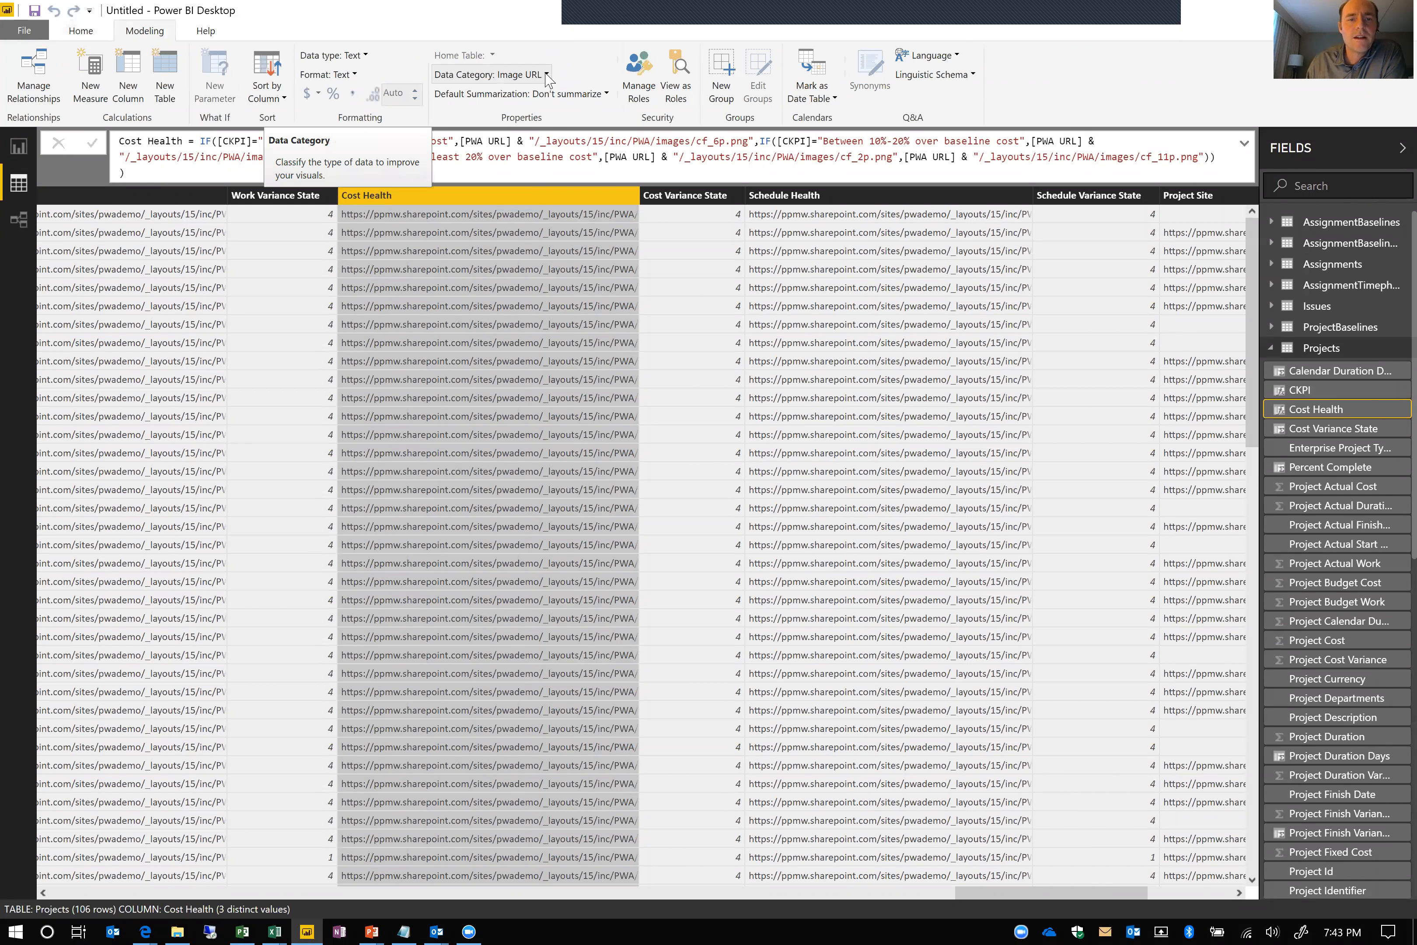
click(527, 84)
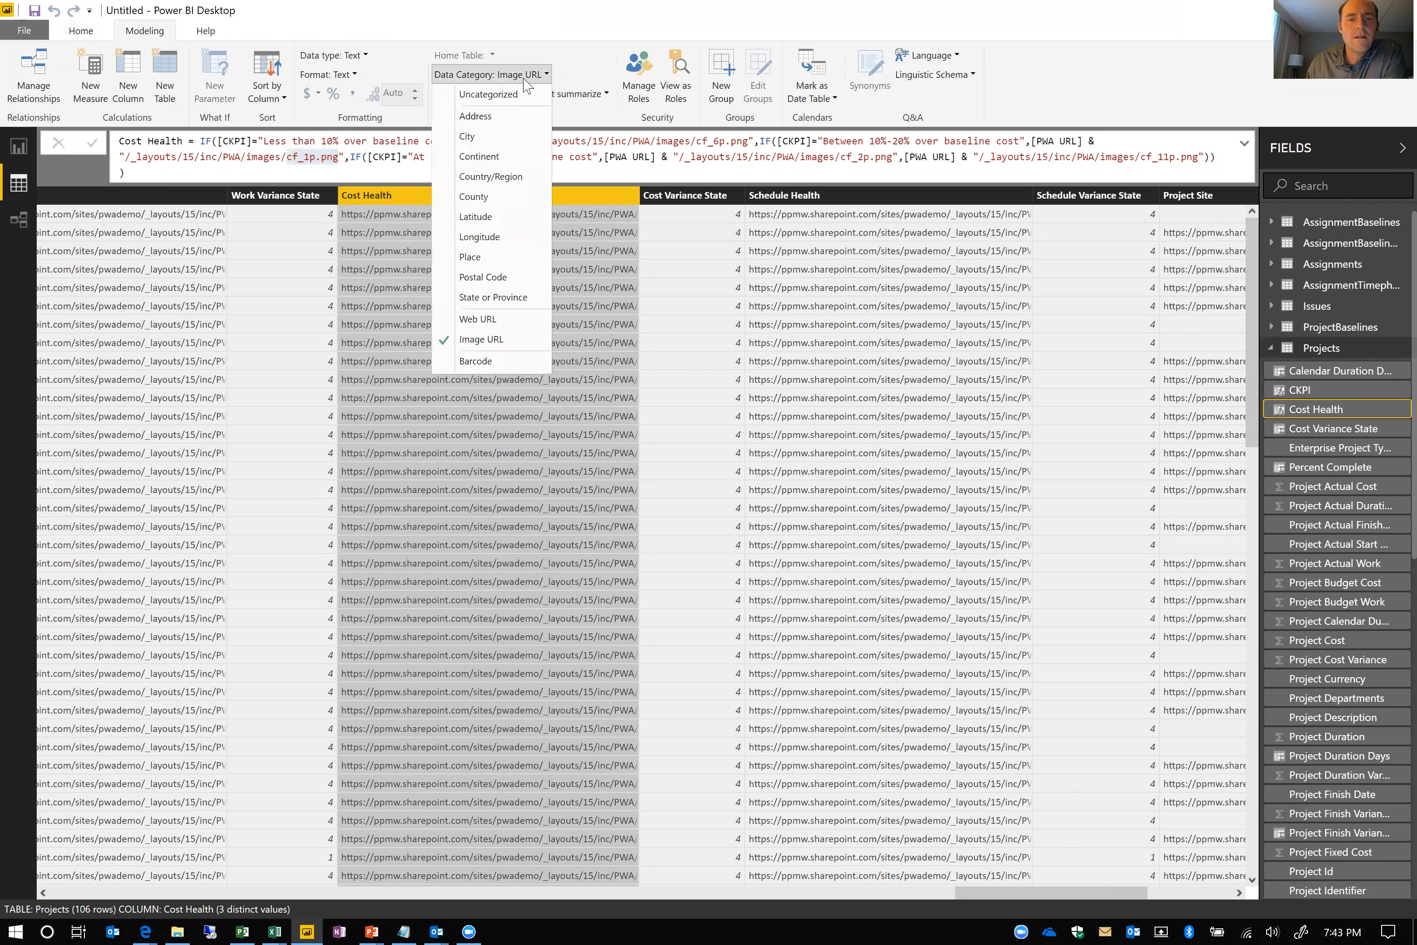
click(467, 339)
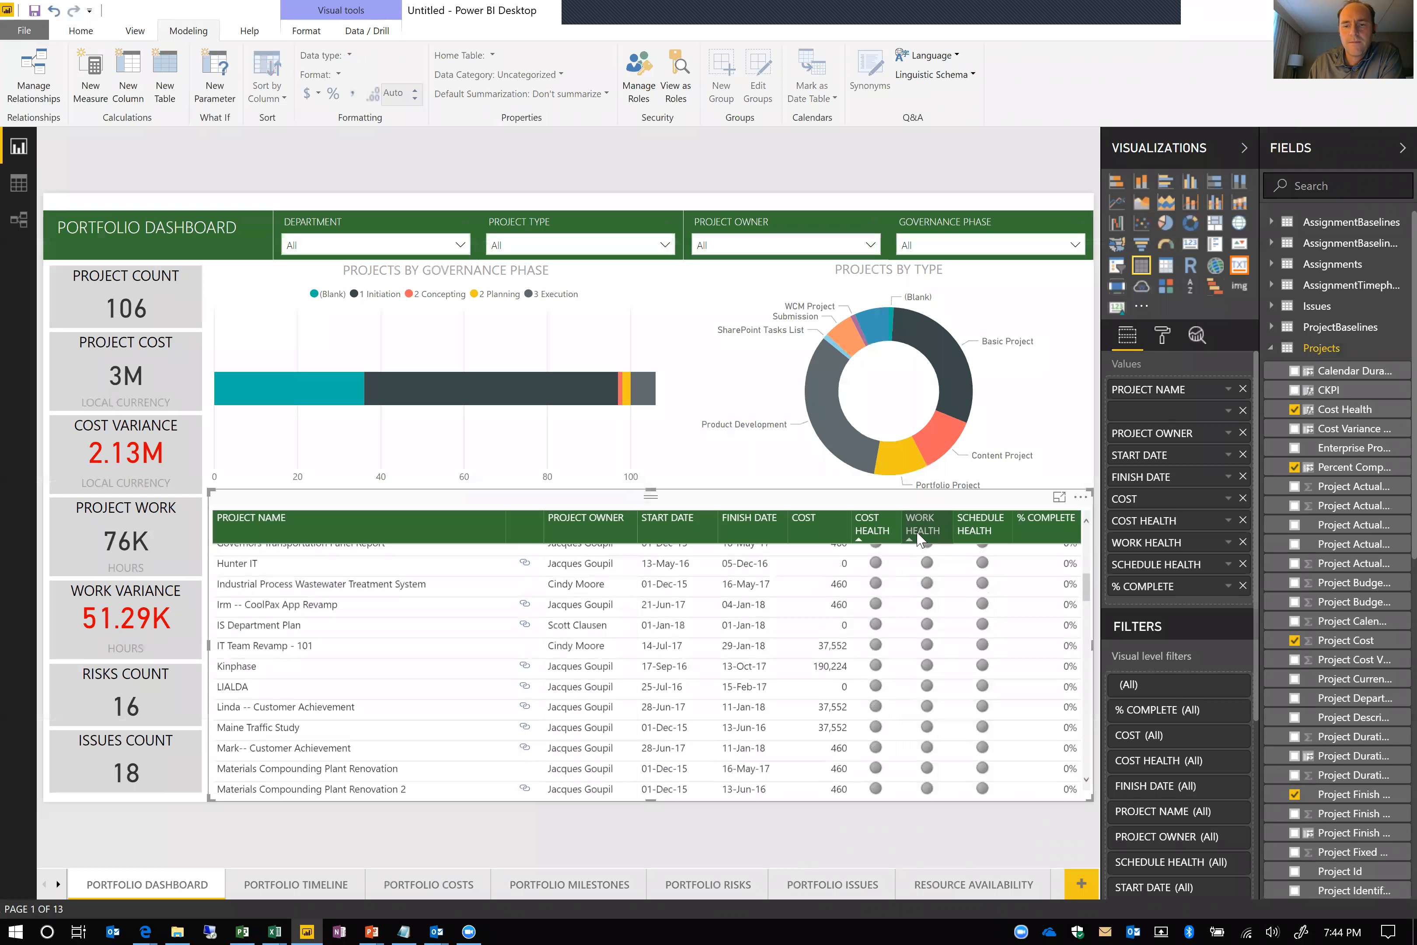
Sort the project table on the Portfolio Dashboard by Work Health in descending order
click(918, 537)
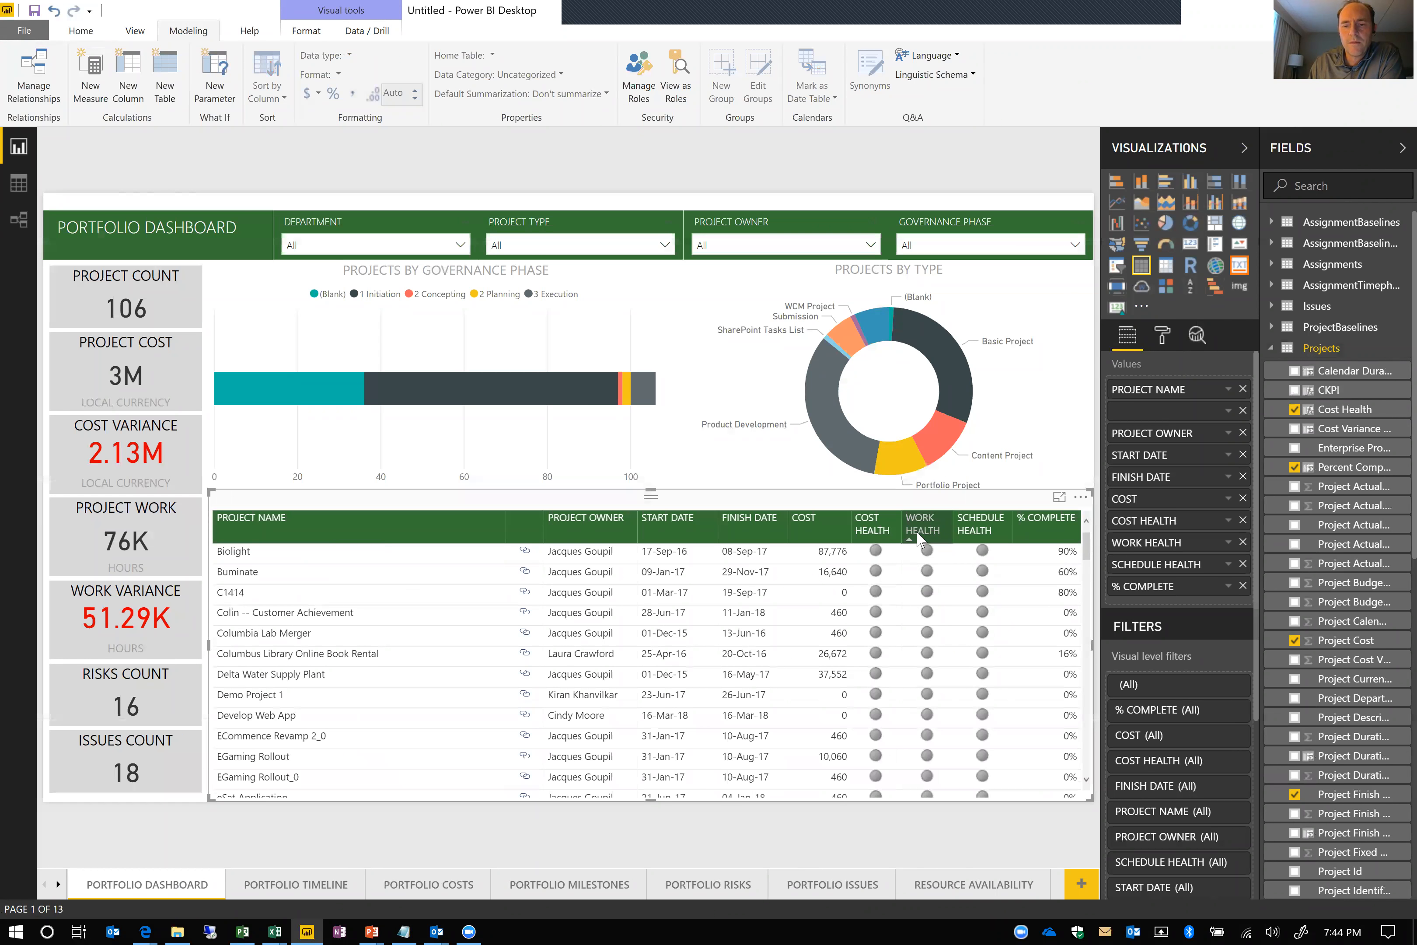
click(919, 538)
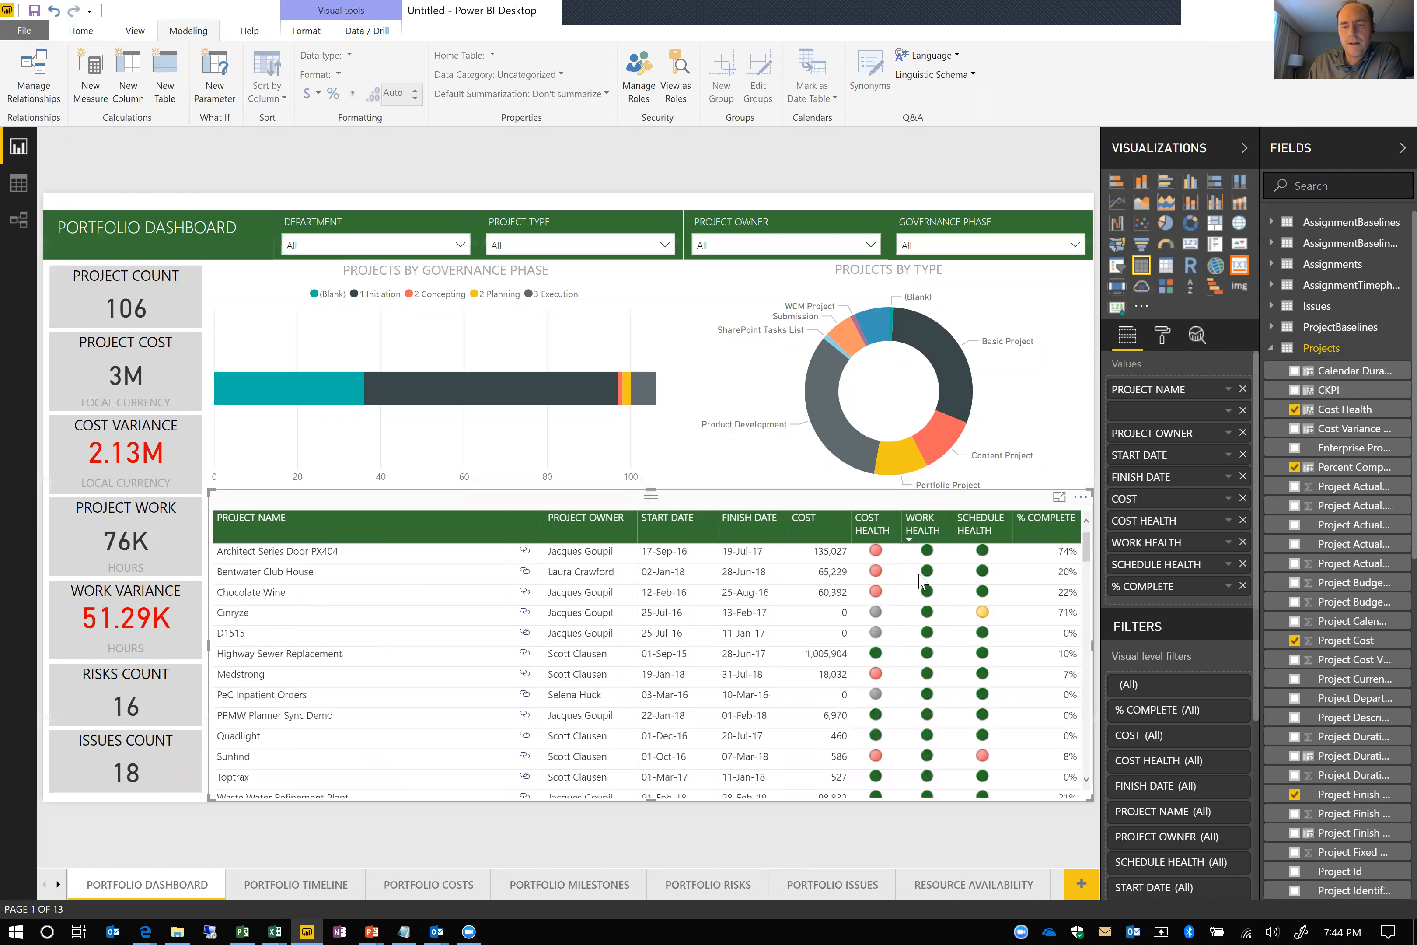